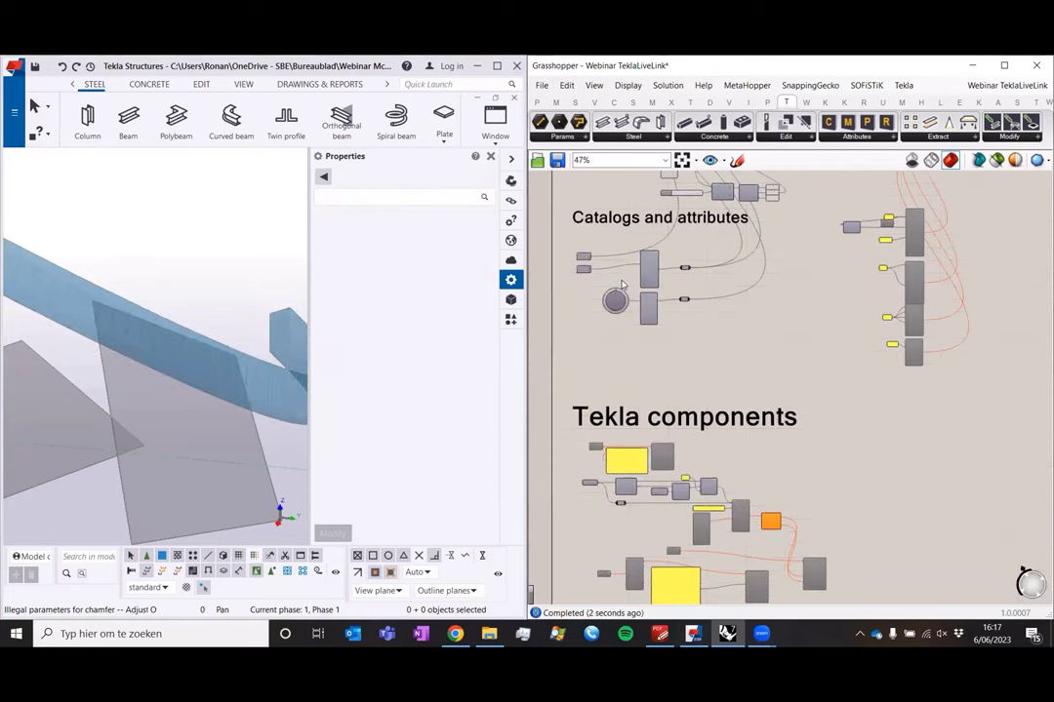
# - Enable the disabled rebar attribute components and the rebar group component they feed, beside the Catalogs and attributes section
pyautogui.moveTo(659, 376); pyautogui.dragTo(646, 411, button='right')
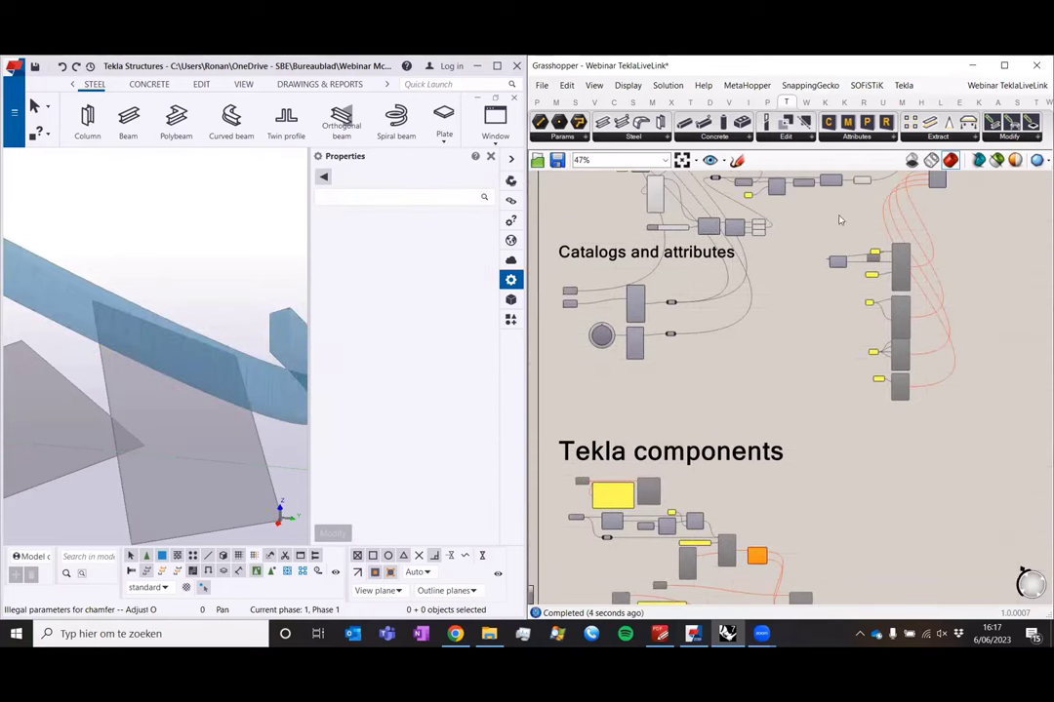
pyautogui.moveTo(838, 219); pyautogui.dragTo(950, 498)
pyautogui.scroll(6, 907, 298)
pyautogui.middleClick(885, 371)
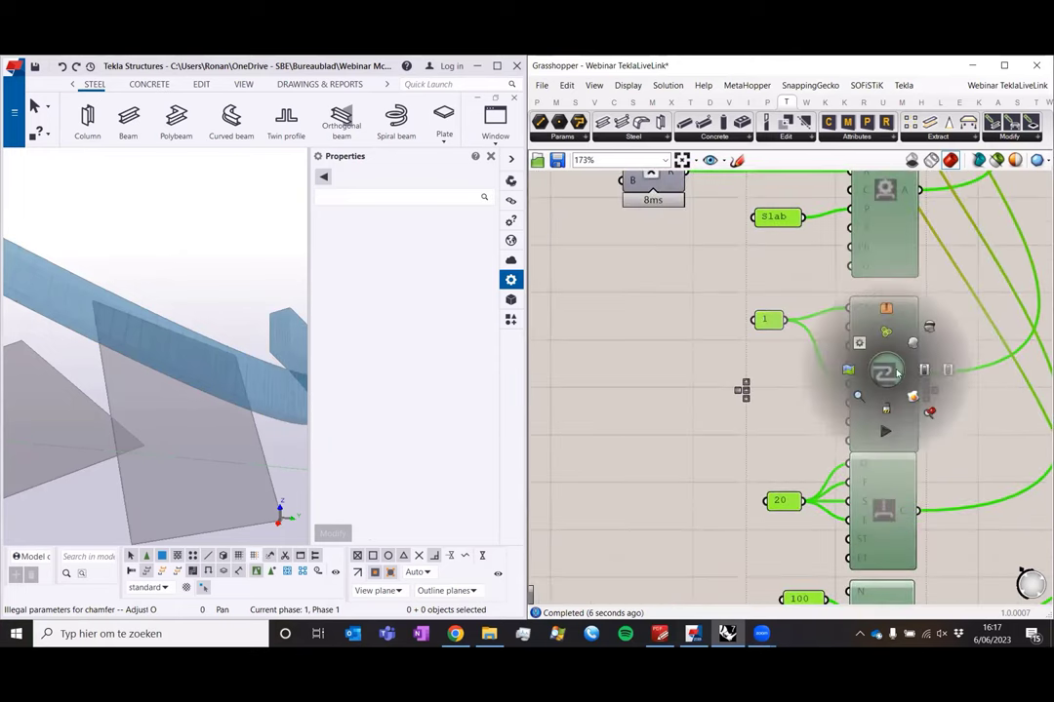
pyautogui.scroll(-5, 871, 322)
pyautogui.click(872, 311)
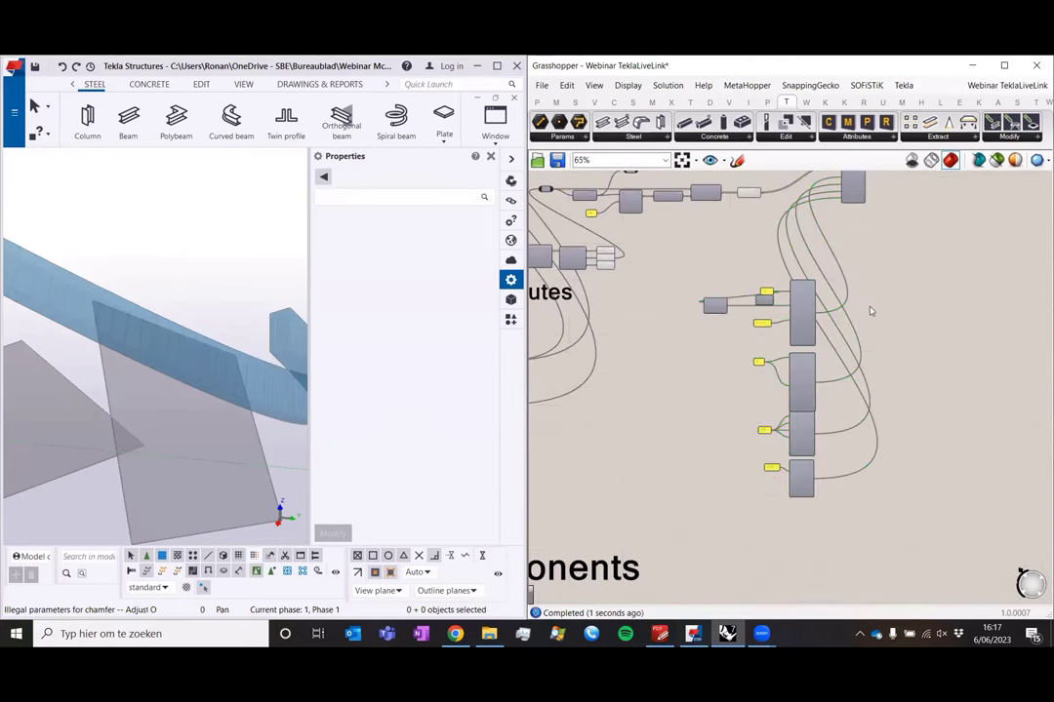
# - Examine the rebar group component and its Rebar, Hooks, cover and Group Attributes components with their connected inputs
pyautogui.moveTo(871, 311); pyautogui.dragTo(804, 380, button='right')
pyautogui.scroll(4, 788, 258)
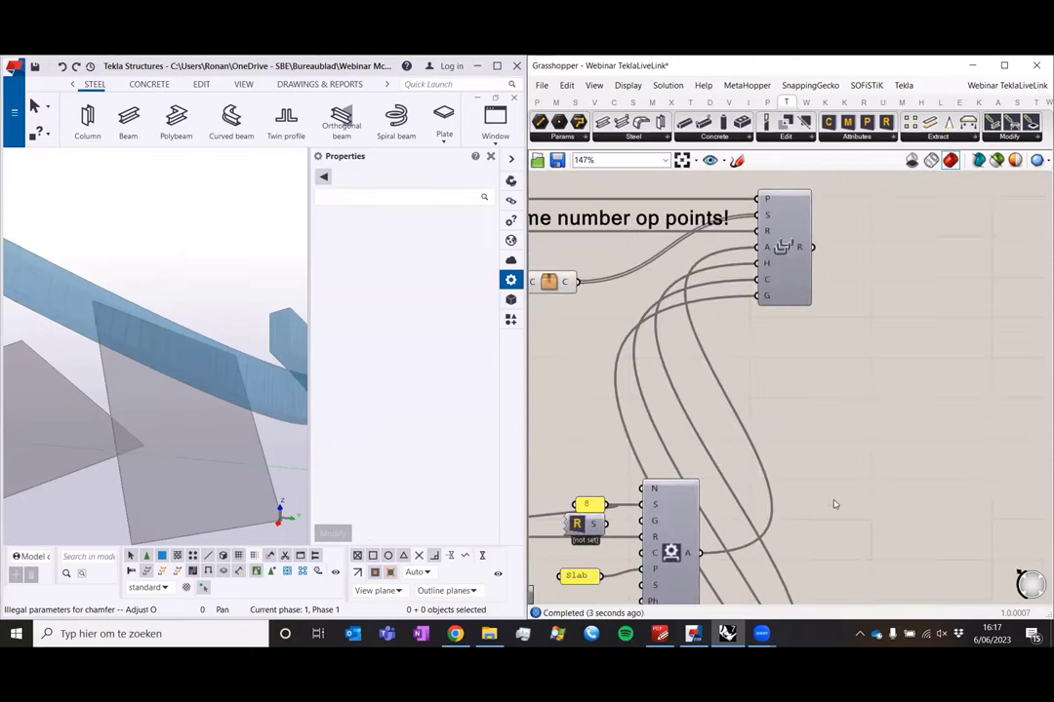
pyautogui.moveTo(834, 505); pyautogui.dragTo(901, 362, button='right')
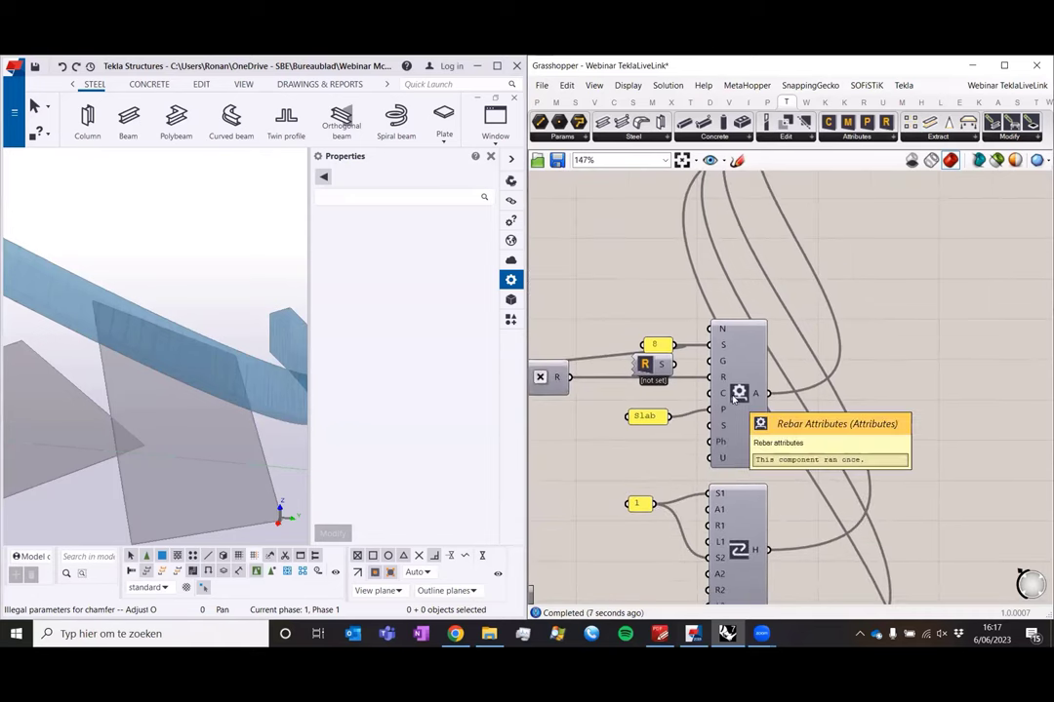
pyautogui.moveTo(734, 395); pyautogui.dragTo(779, 387, button='right')
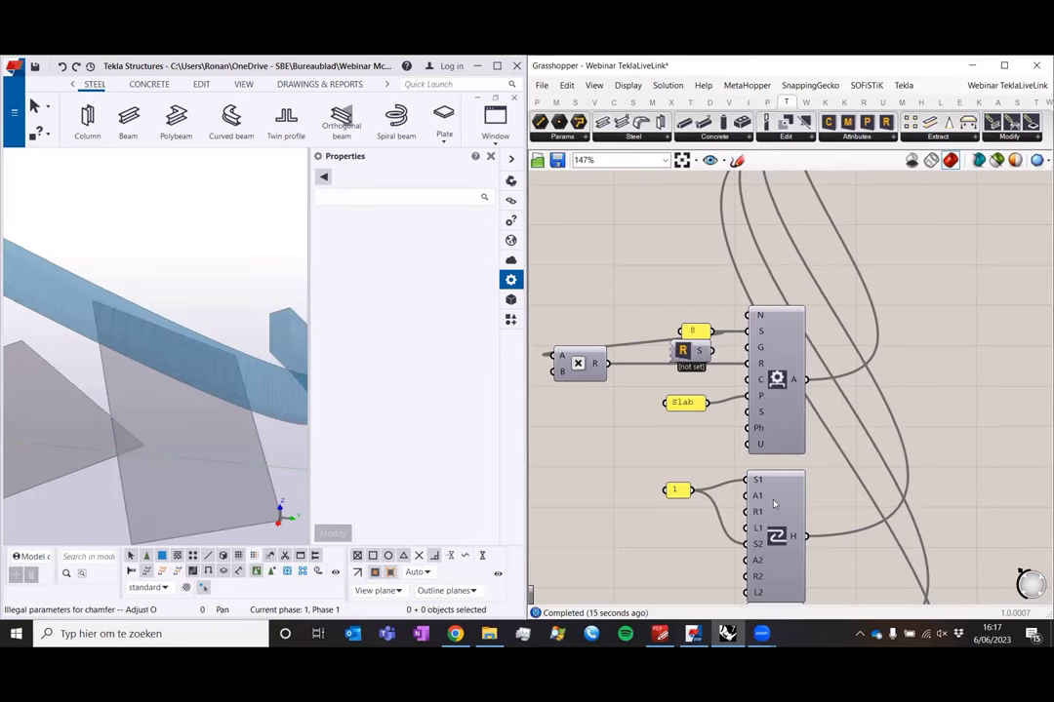
pyautogui.moveTo(779, 508); pyautogui.dragTo(744, 371, button='right')
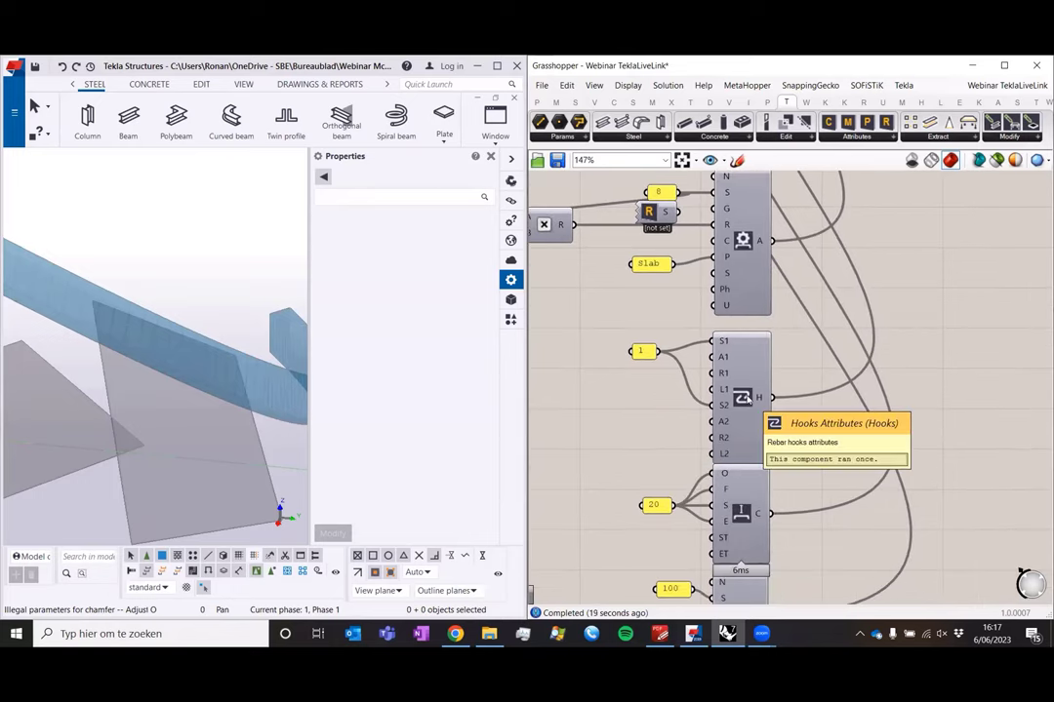
pyautogui.moveTo(747, 398); pyautogui.dragTo(744, 305, button='right')
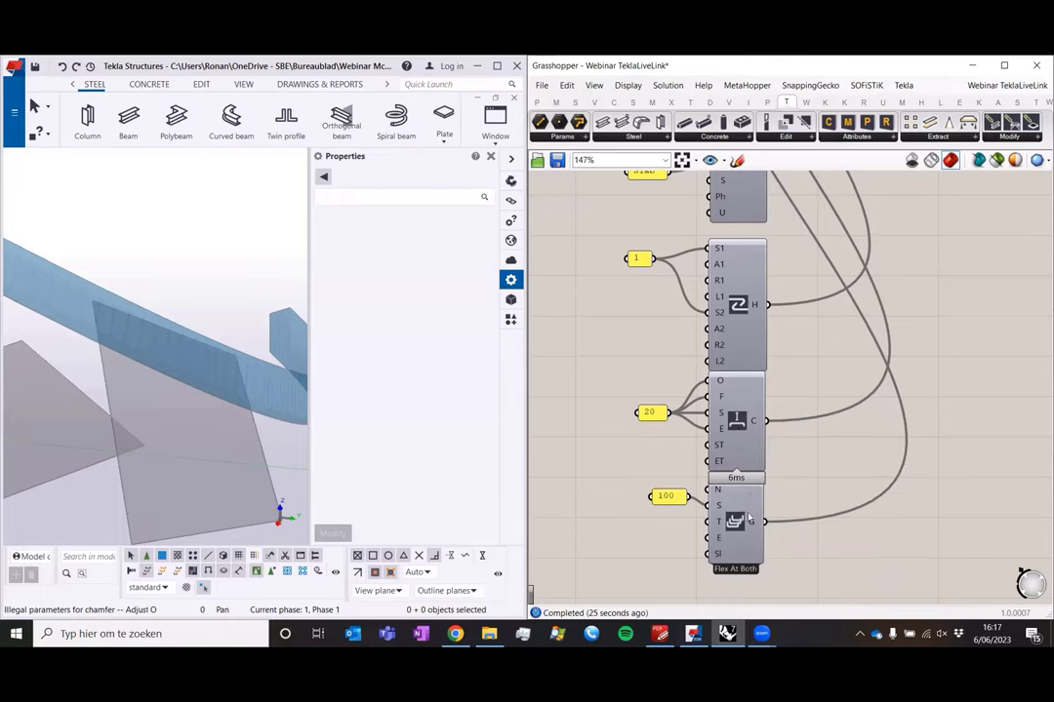
pyautogui.scroll(-2, 739, 434)
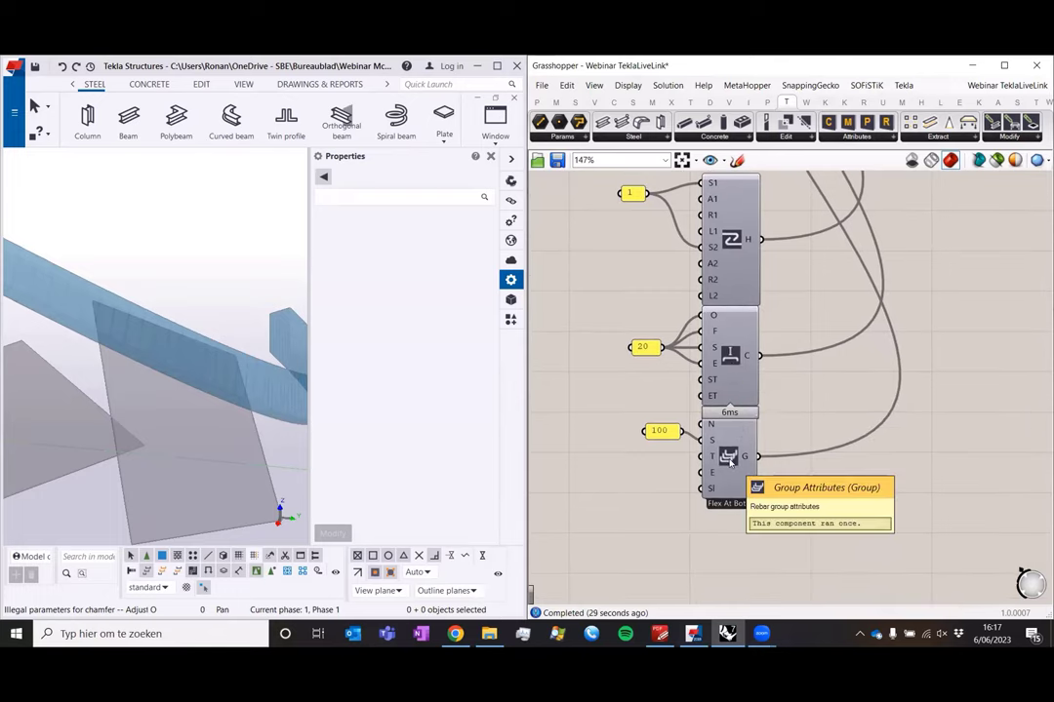
pyautogui.scroll(-5, 828, 423)
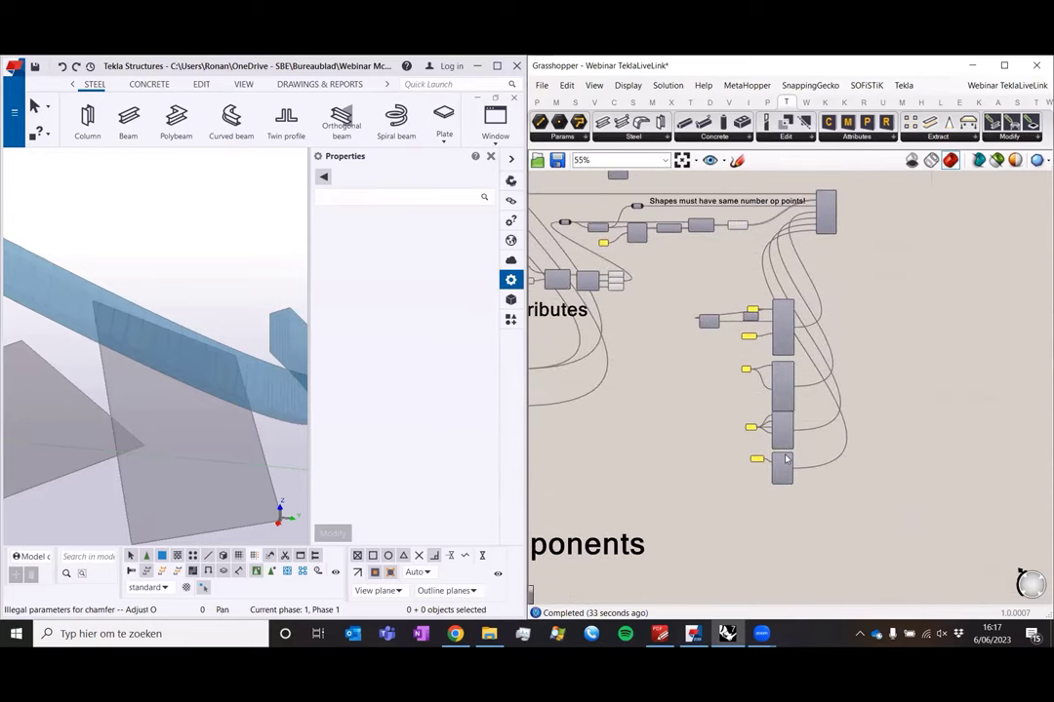
pyautogui.scroll(-5, 786, 459)
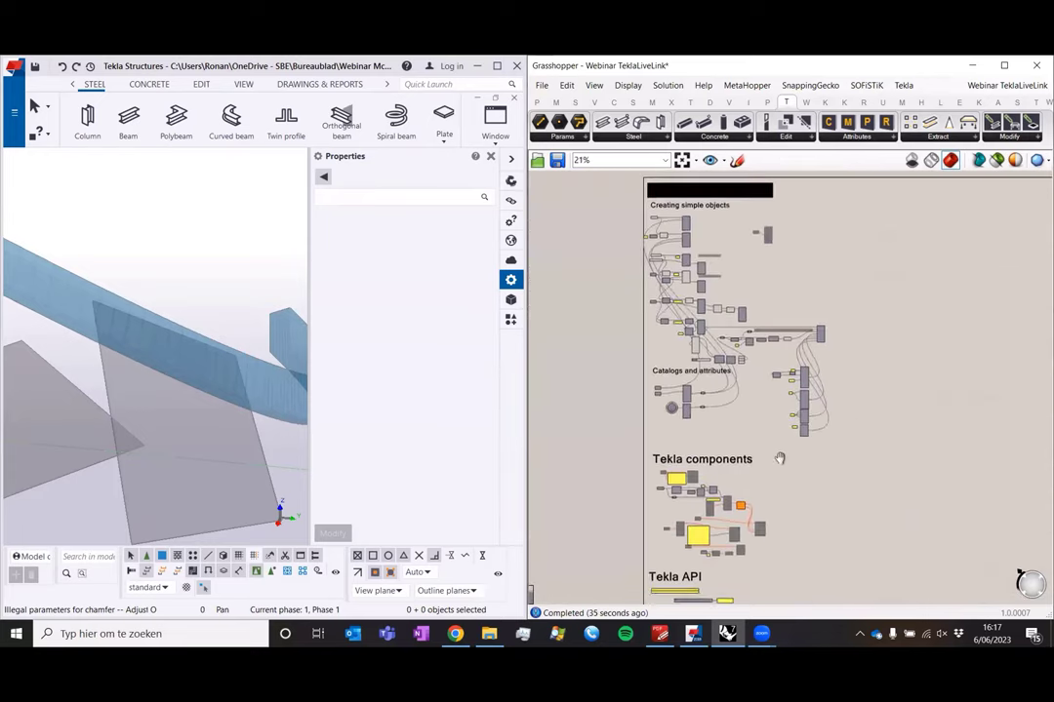
# - Examine the component chains in the Tekla components section of the definition
pyautogui.scroll(8, 784, 427)
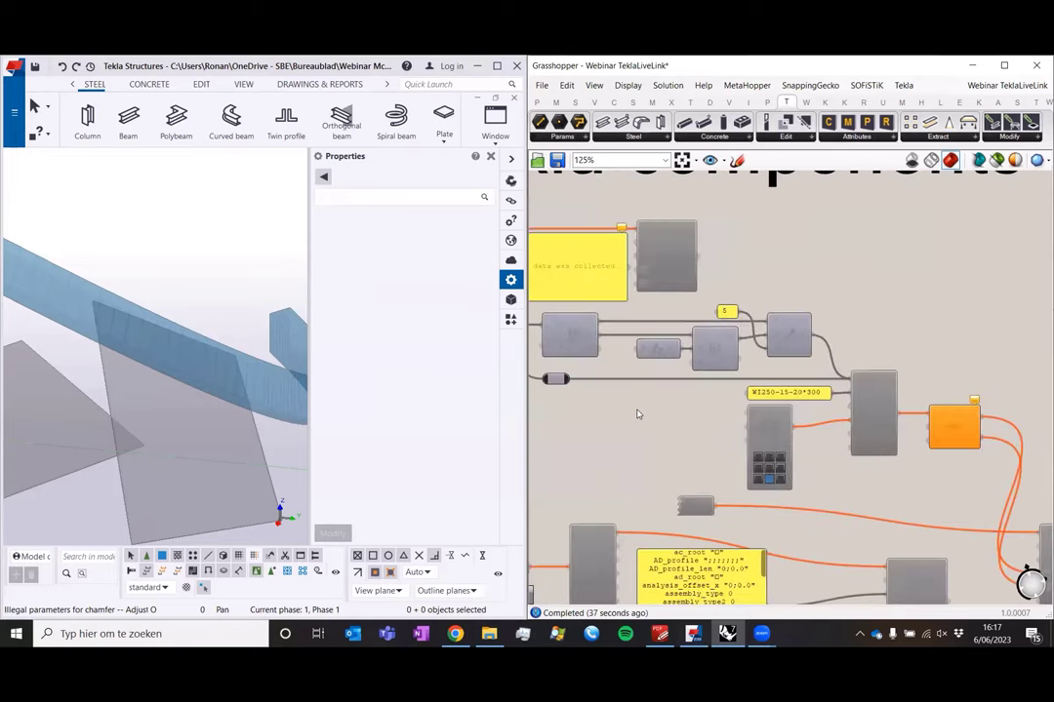
pyautogui.moveTo(721, 410); pyautogui.dragTo(764, 427, button='right')
pyautogui.scroll(-6, 680, 373)
pyautogui.scroll(5, 680, 371)
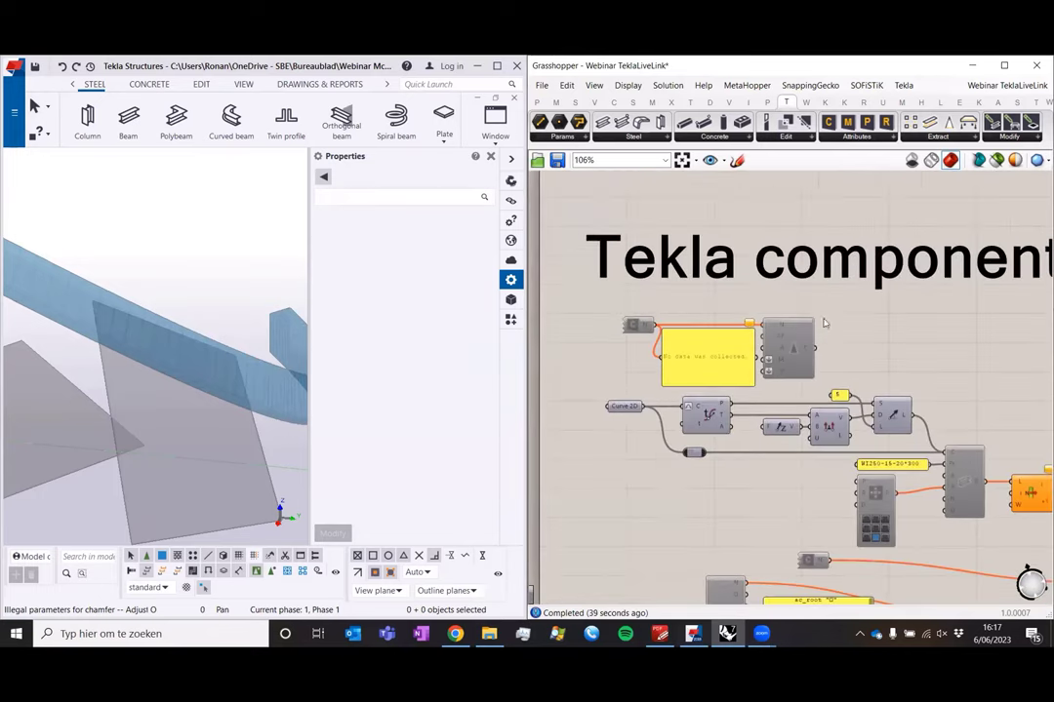
pyautogui.moveTo(823, 324); pyautogui.dragTo(692, 504, button='right')
pyautogui.scroll(-2, 688, 470)
pyautogui.scroll(-6, 689, 470)
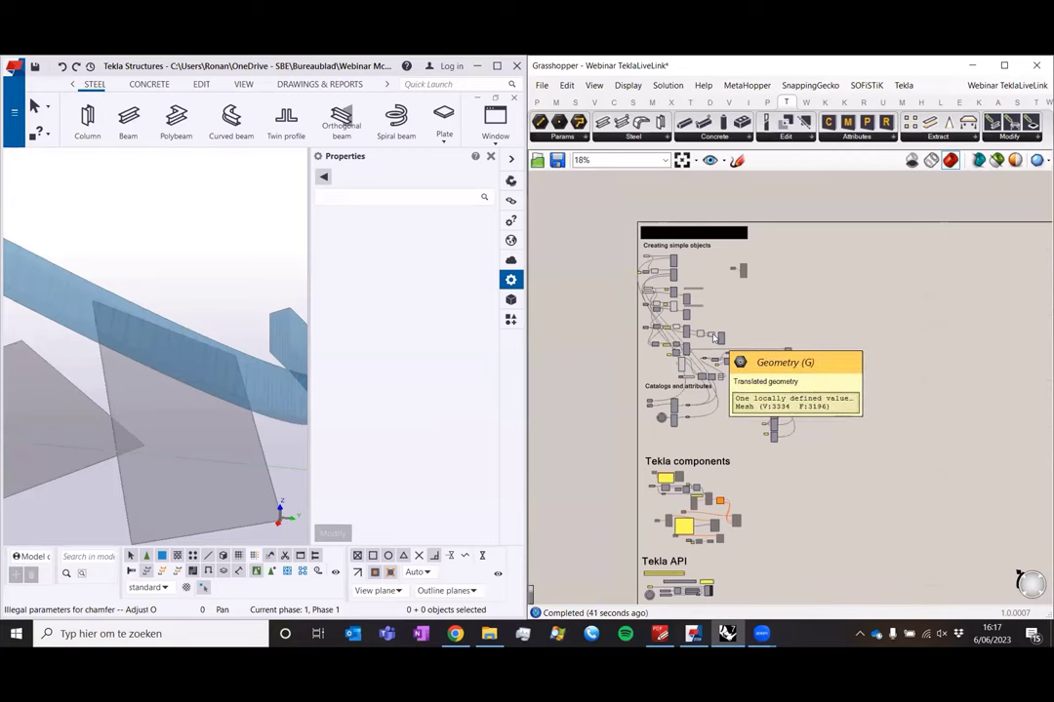
pyautogui.scroll(10, 713, 467)
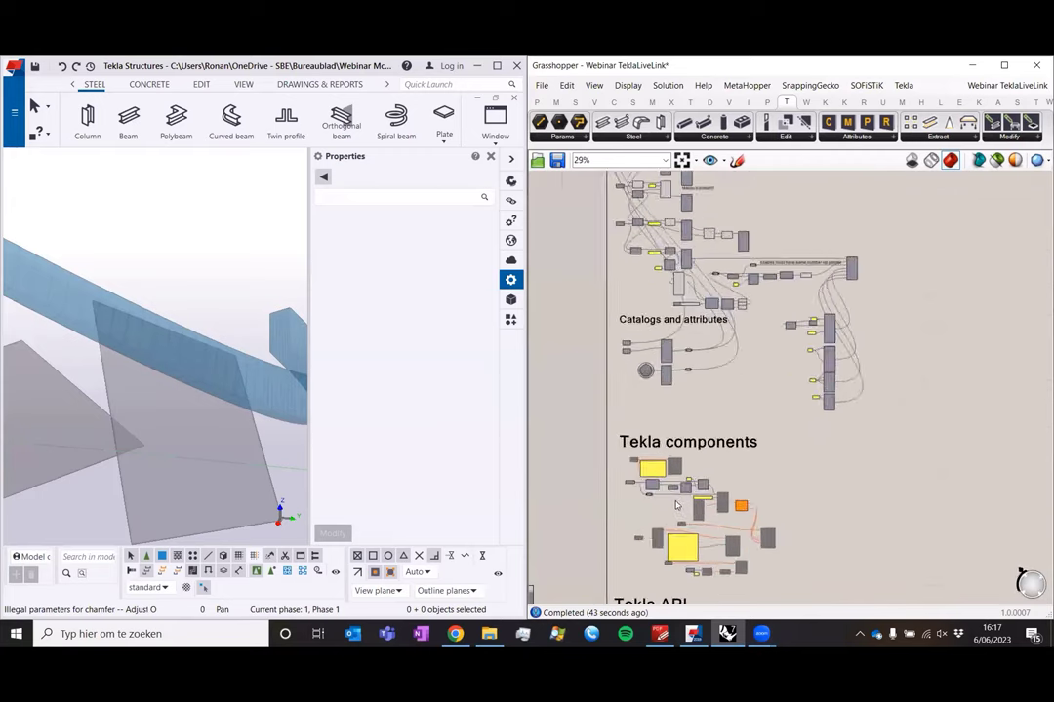
pyautogui.scroll(-3, 749, 436)
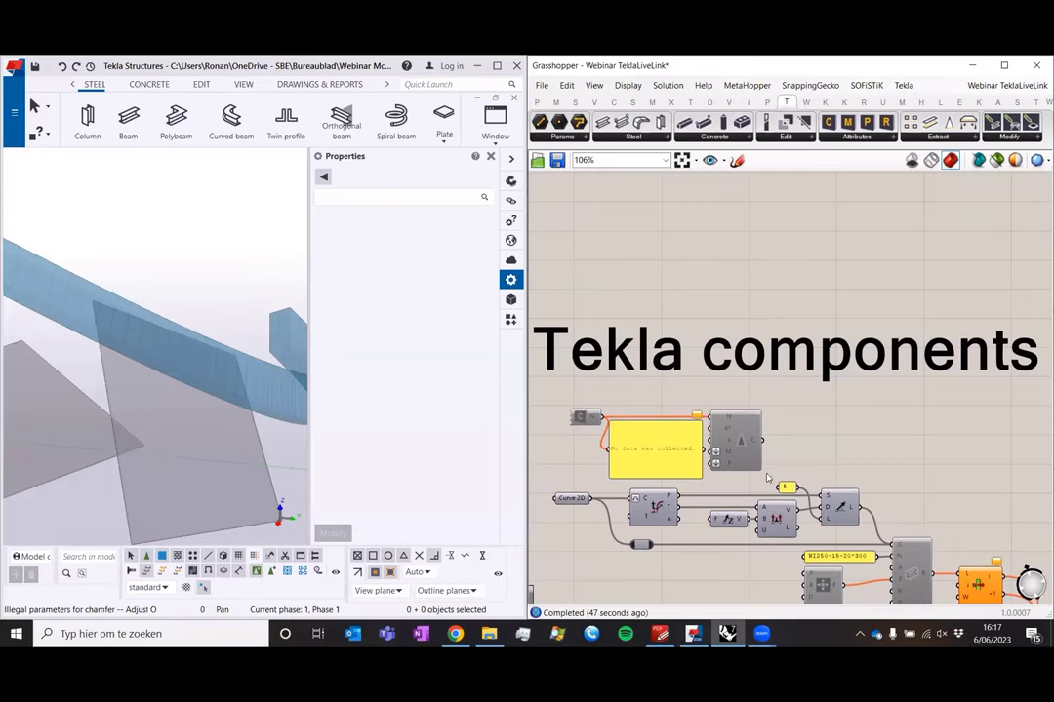
pyautogui.moveTo(889, 503); pyautogui.dragTo(845, 448, button='right')
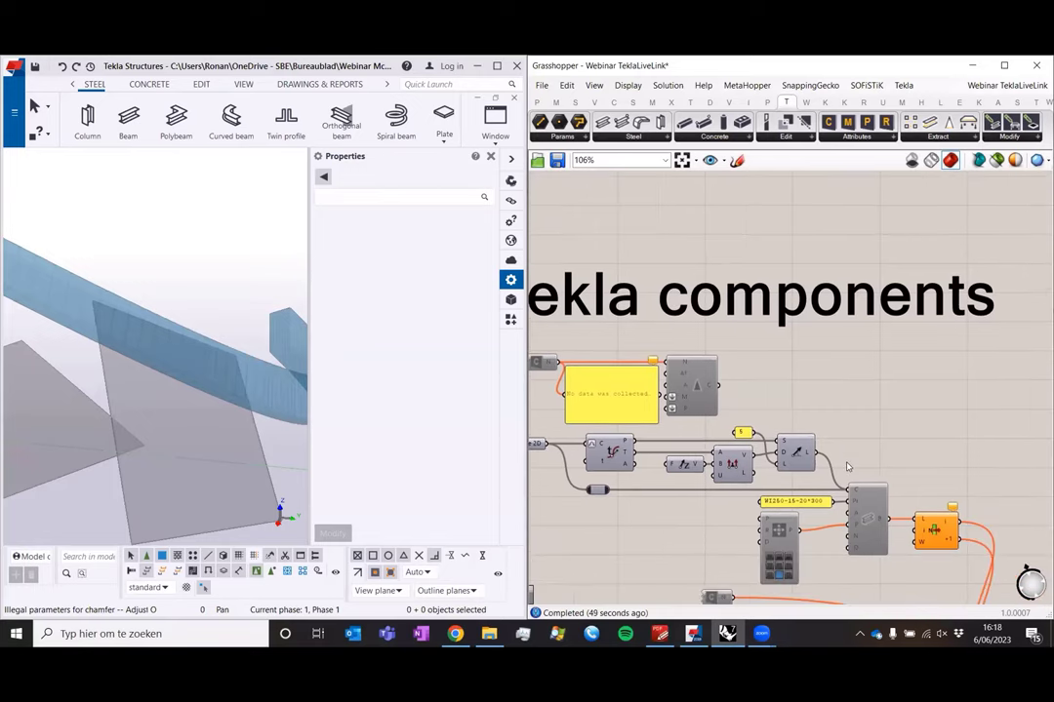
# - Enable the beam component with profile WI250-15-20*300 and its position attributes component in the Tekla components section
pyautogui.scroll(-6, 181, 383)
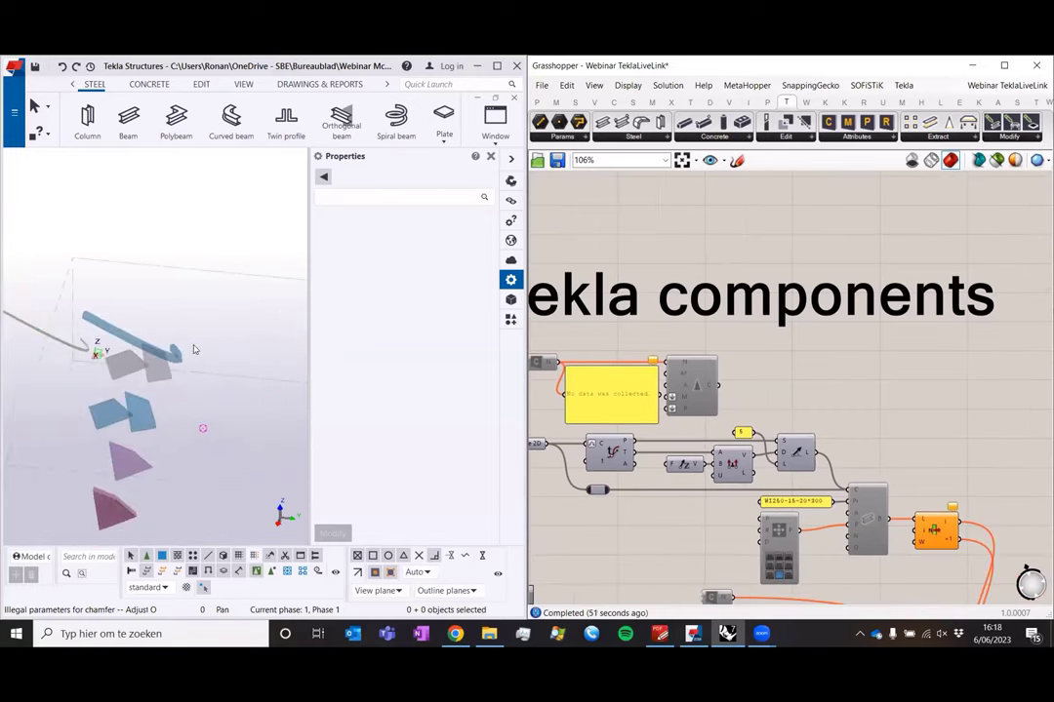
pyautogui.moveTo(880, 446); pyautogui.dragTo(860, 370, button='right')
pyautogui.moveTo(863, 511); pyautogui.dragTo(706, 436)
pyautogui.middleClick(760, 455)
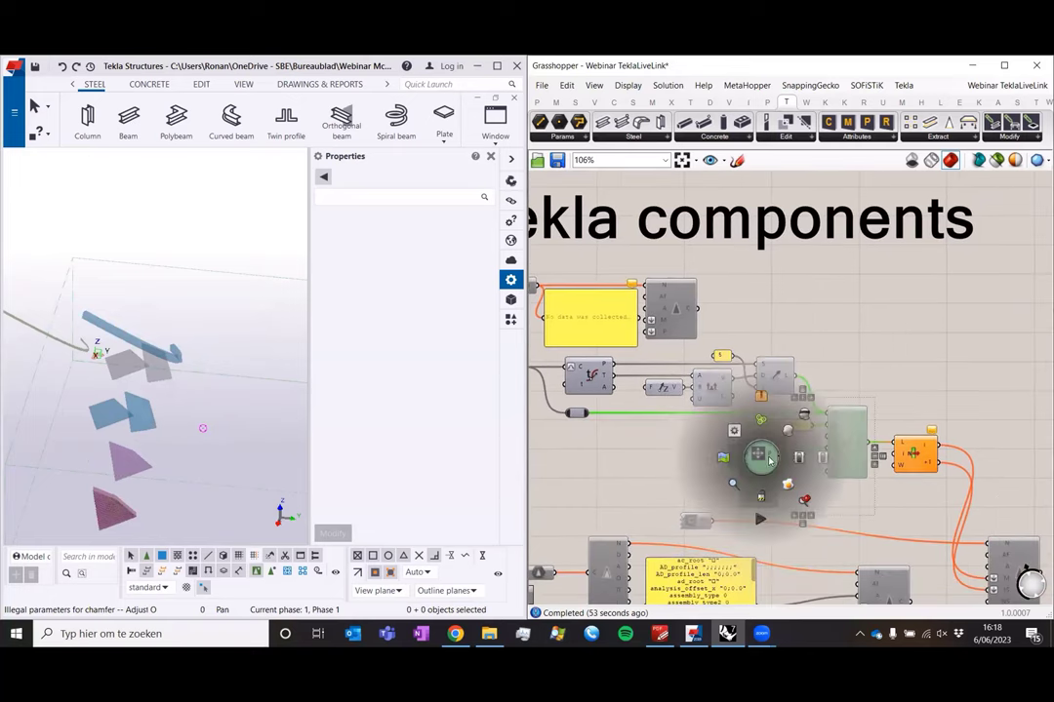
pyautogui.click(798, 458)
# - Switch to Tekla Structures and inspect the generated beams around the point where they meet
pyautogui.scroll(-3, 153, 444)
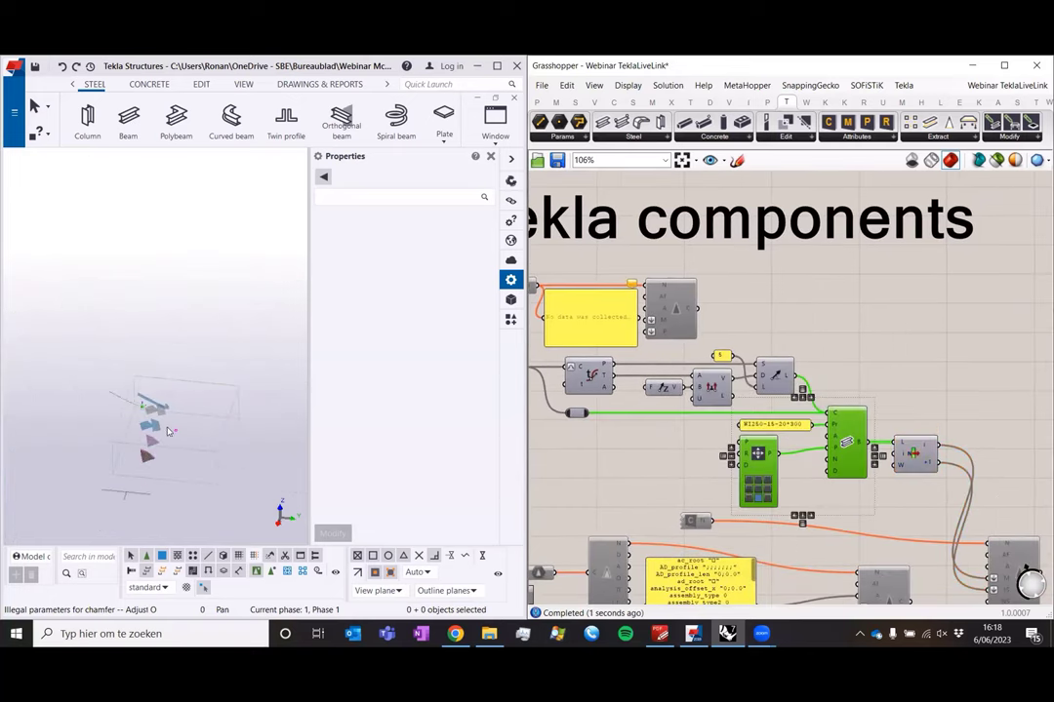
pyautogui.scroll(6, 117, 500)
pyautogui.rightClick(205, 476)
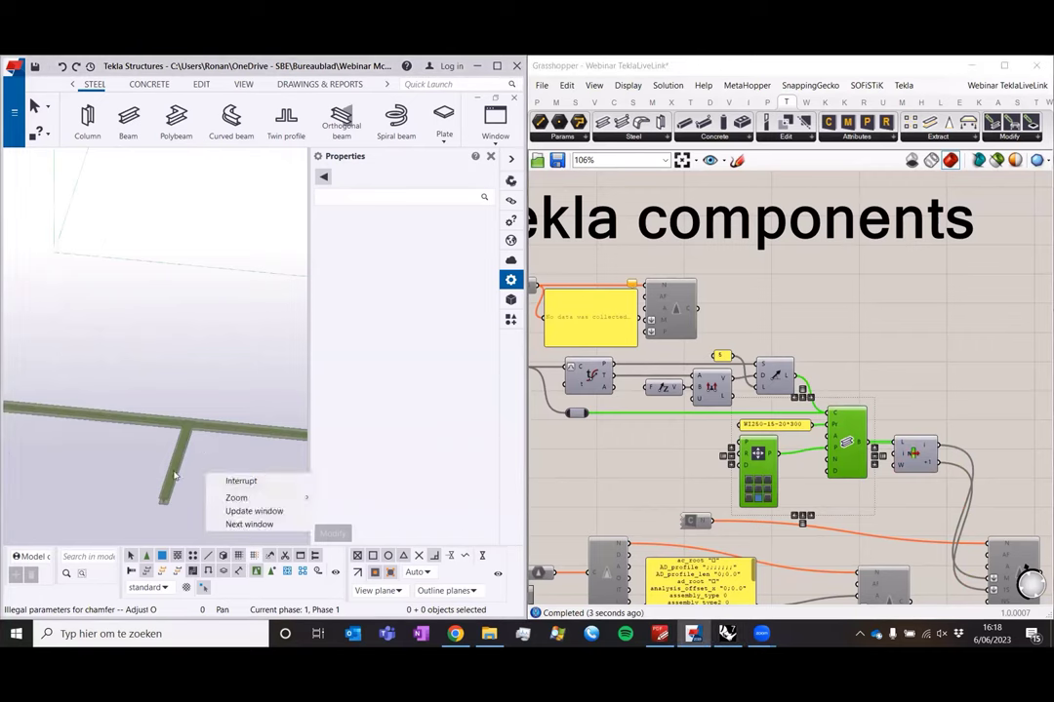
pyautogui.click(225, 390)
pyautogui.scroll(-3, 186, 414)
pyautogui.keyDown('ctrl'); pyautogui.moveTo(194, 461); pyautogui.dragTo(217, 361, button='middle'); pyautogui.keyUp('ctrl')
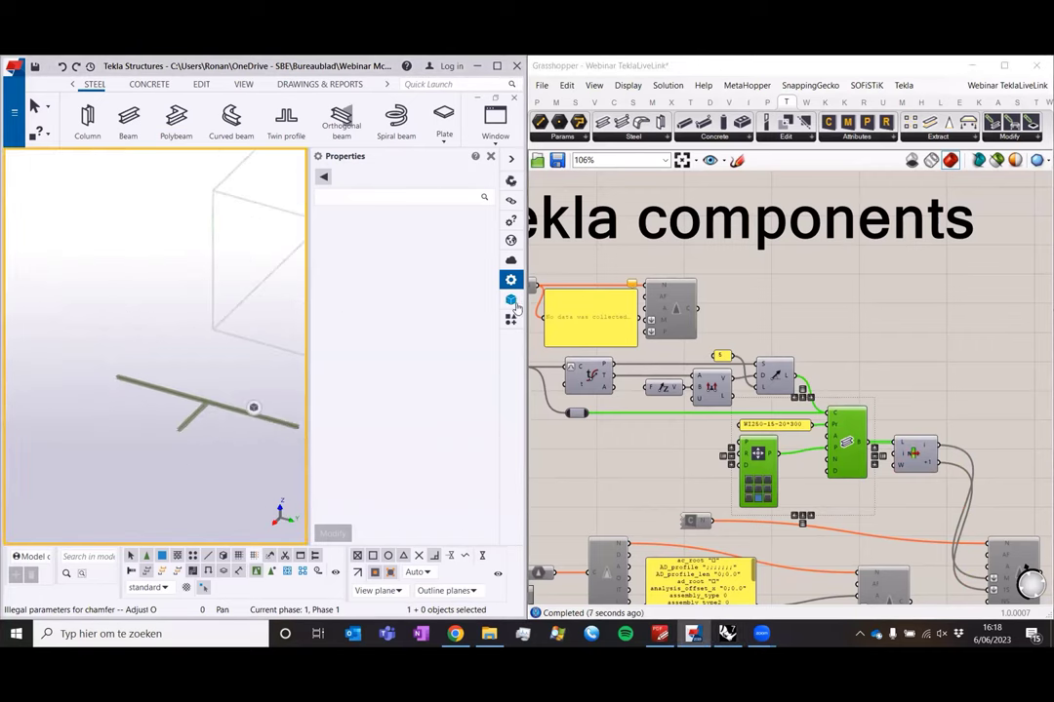
# - Open the Applications & components catalog and browse its Connections and Detailing groups
pyautogui.click(512, 300)
pyautogui.click(512, 319)
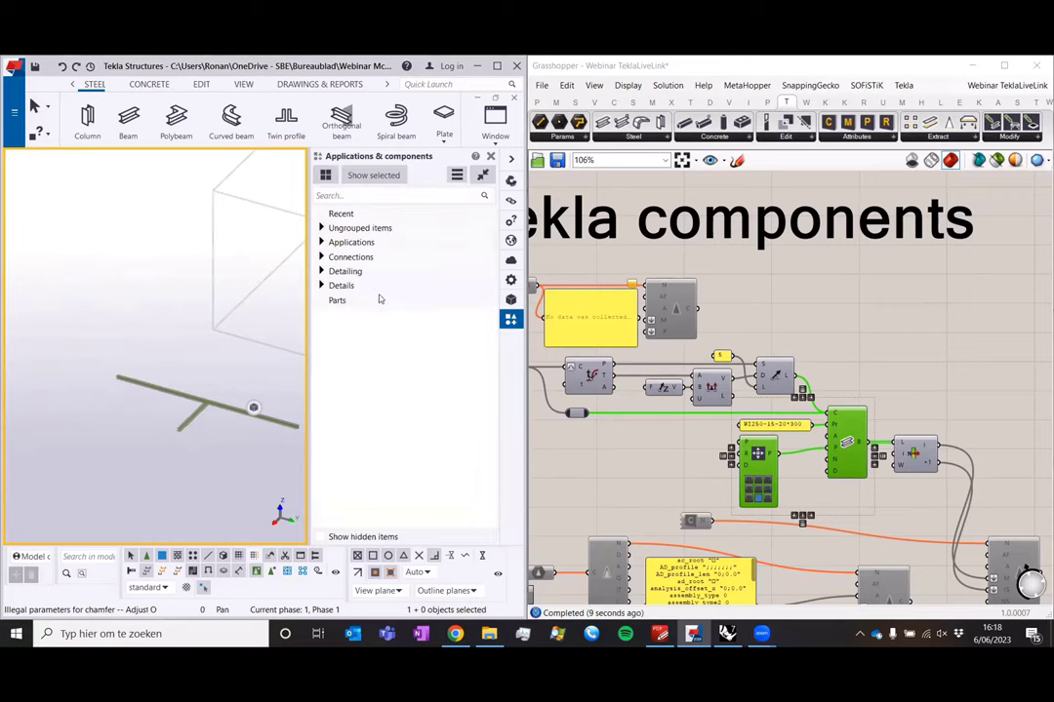
pyautogui.click(321, 256)
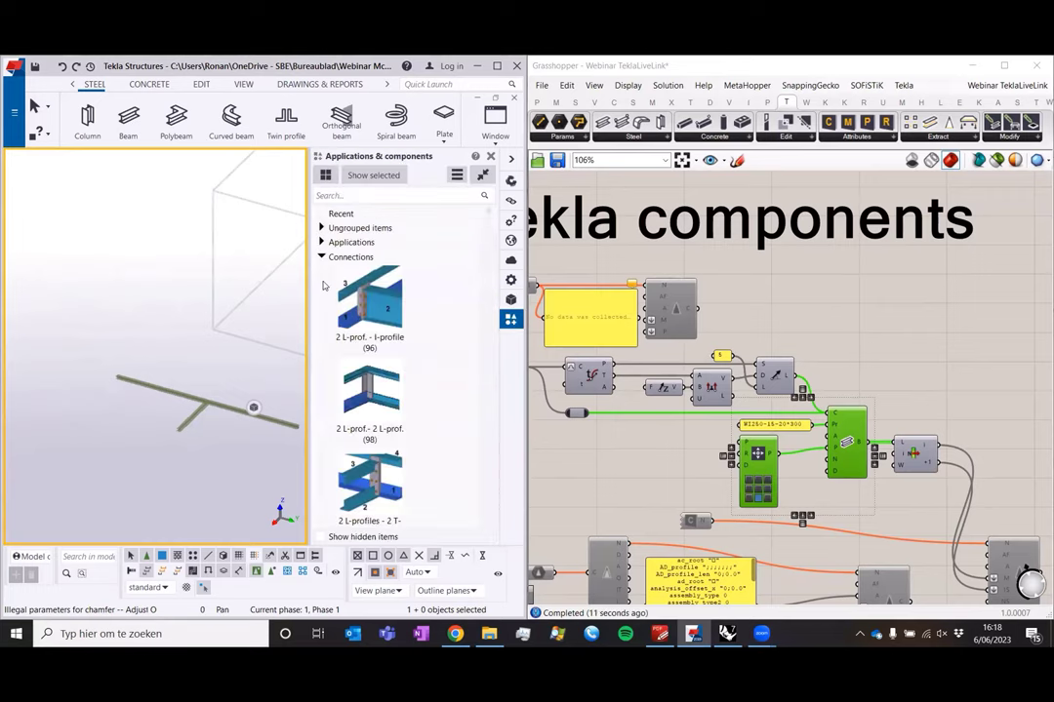
pyautogui.click(321, 257)
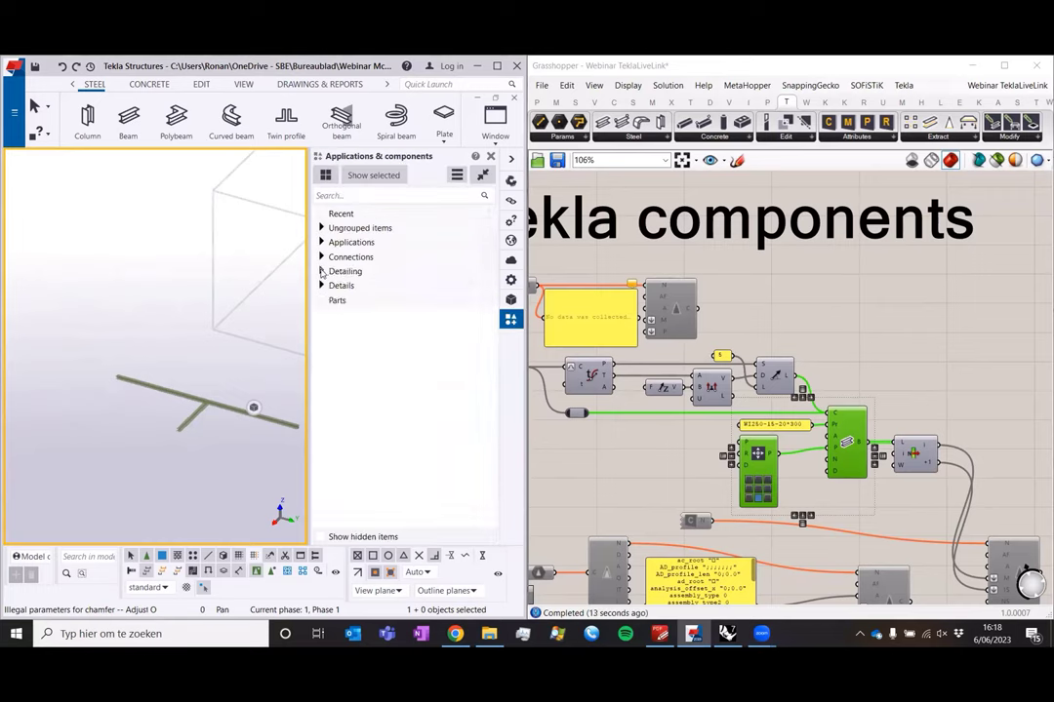
pyautogui.click(321, 271)
pyautogui.click(321, 271)
pyautogui.click(717, 477)
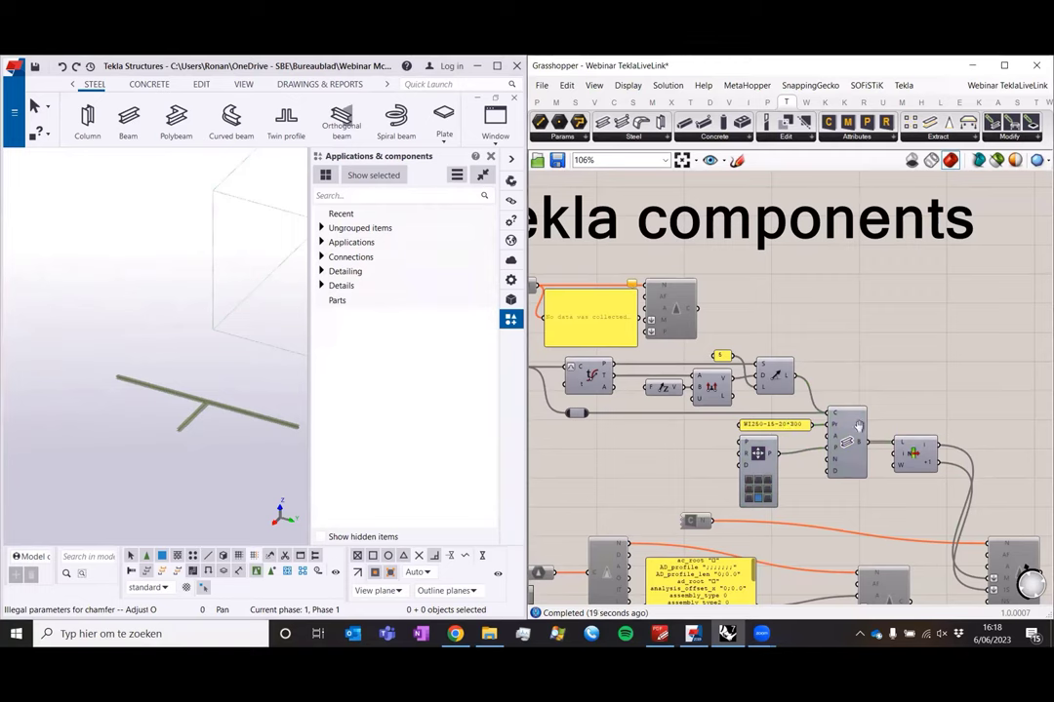
pyautogui.moveTo(777, 412); pyautogui.dragTo(869, 426, button='right')
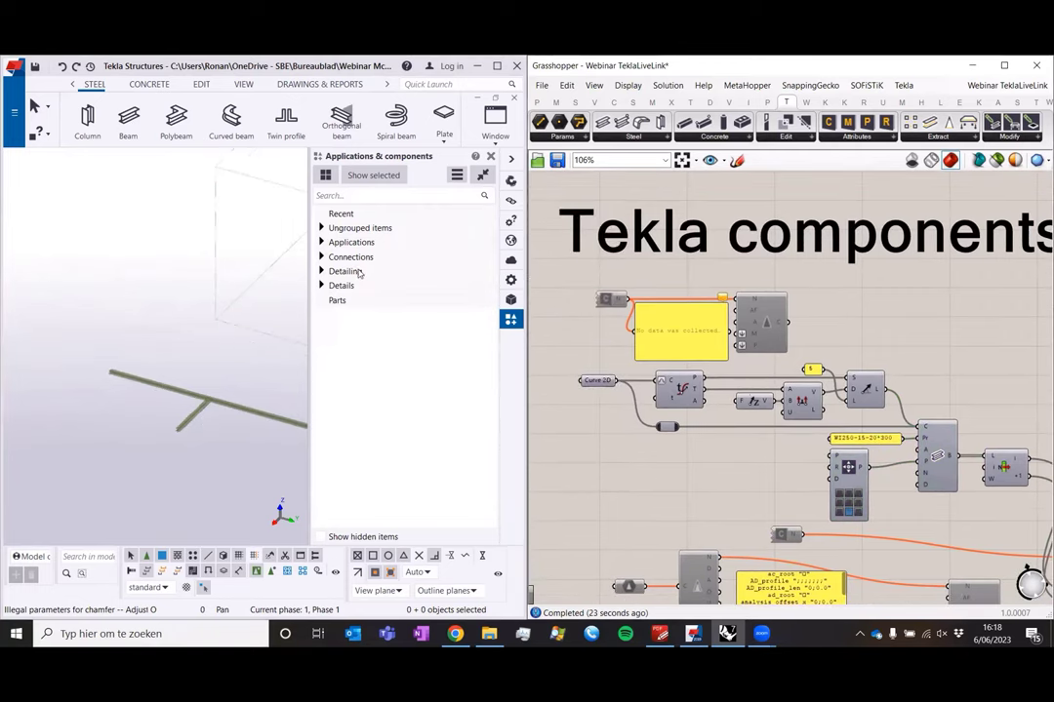
# - Search the component catalog for cleat and open the settings of the Angle cleat (3) connection
pyautogui.click(344, 197)
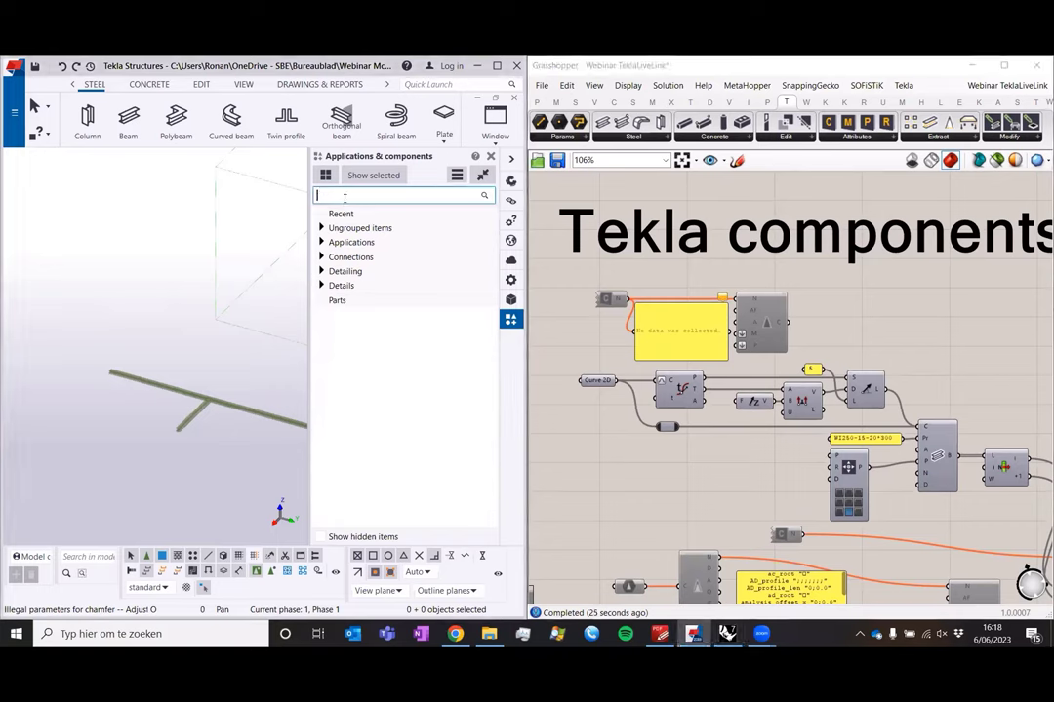
pyautogui.write('cleat')
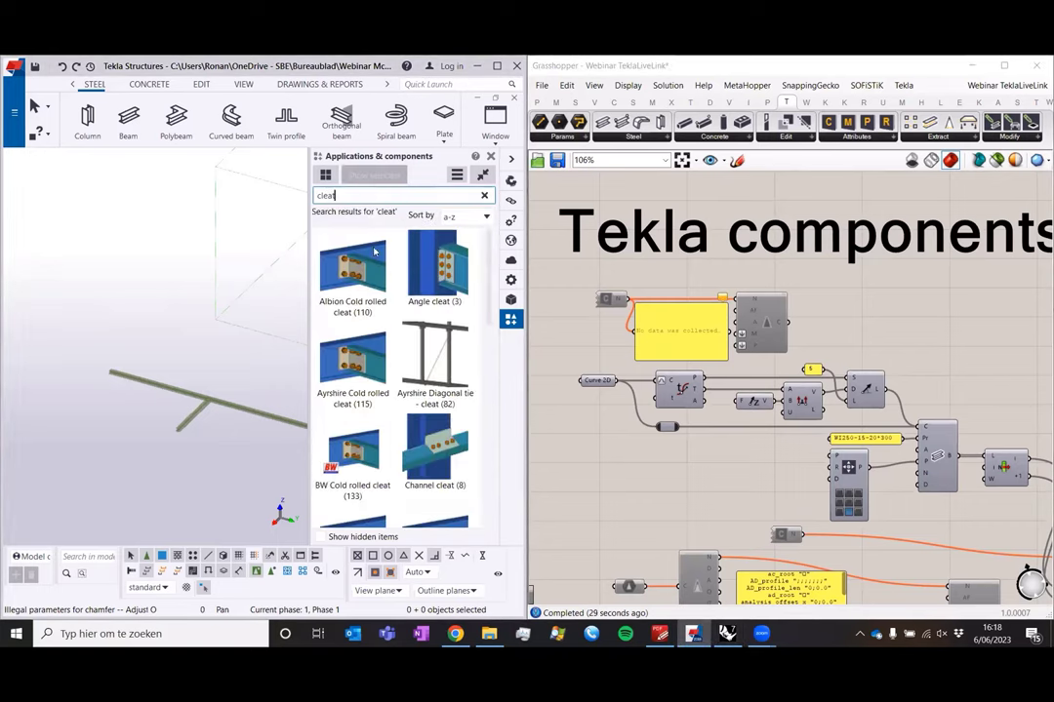
pyautogui.click(429, 291)
pyautogui.doubleClick(426, 291)
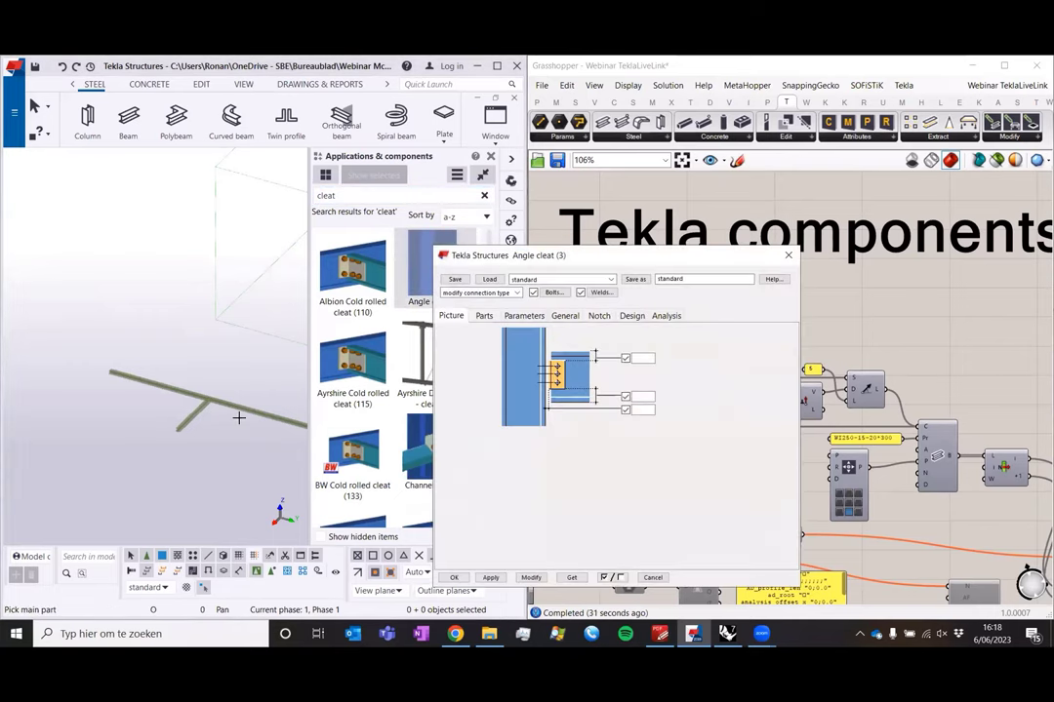
pyautogui.scroll(2, 190, 337)
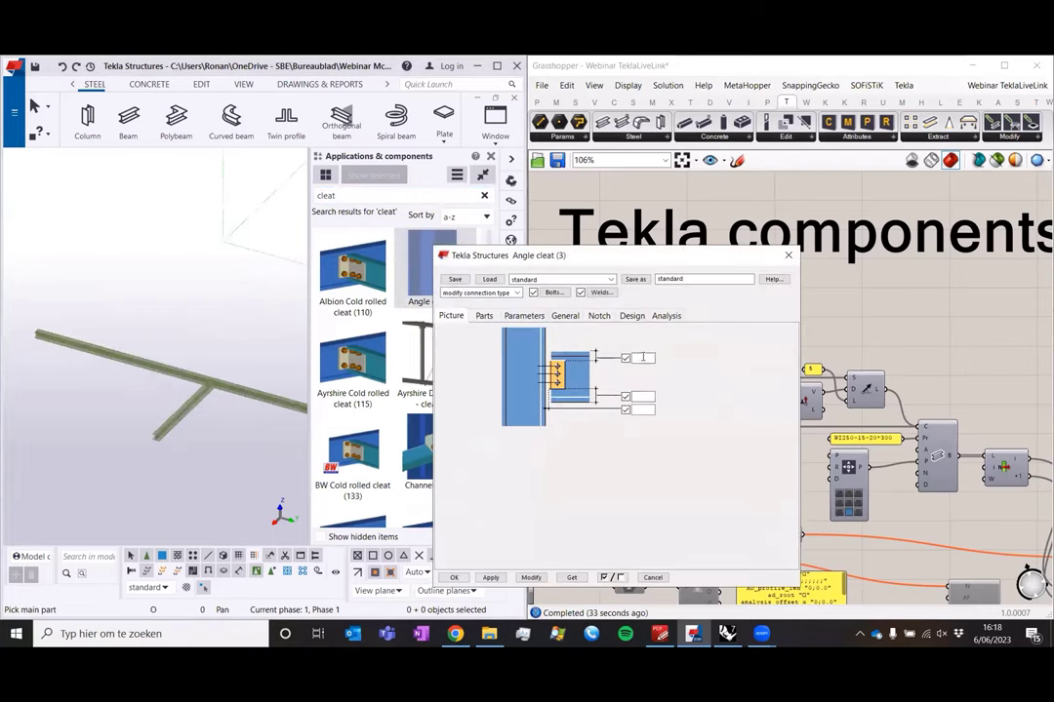
# - Set the angle cleat's notch to 32.5 long and 19 high at the upper flange, 31.5 long and 18 high at the lower flange
pyautogui.click(644, 358)
pyautogui.click(564, 315)
pyautogui.click(598, 315)
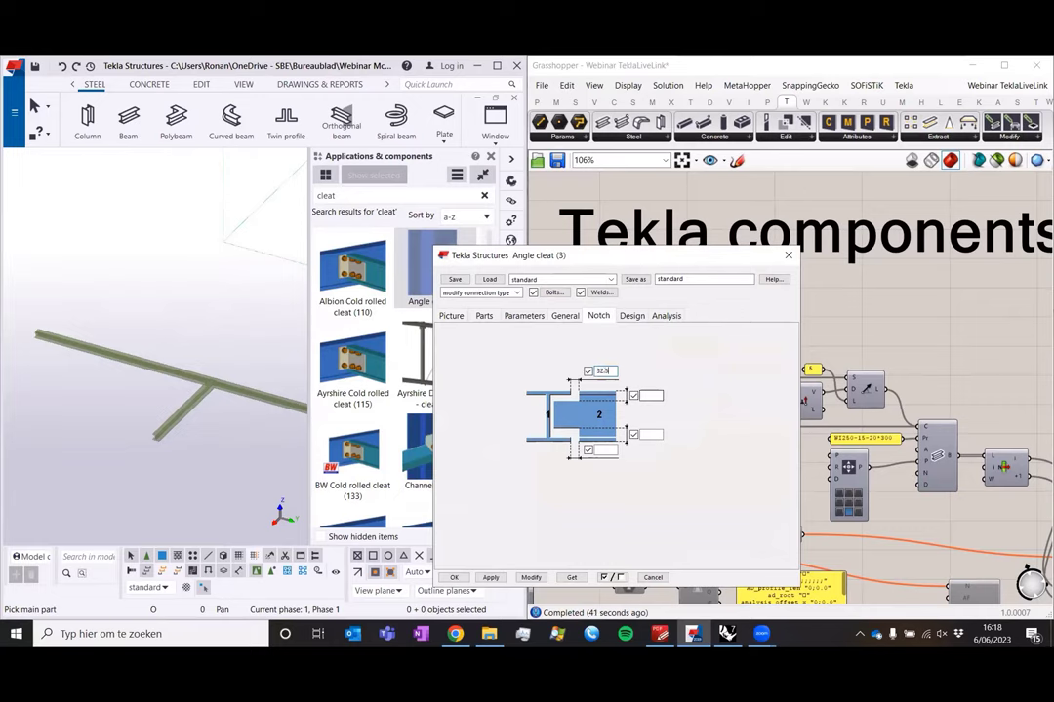
pyautogui.click(680, 406)
pyautogui.write('99')
pyautogui.click(652, 434)
pyautogui.moveTo(650, 436); pyautogui.dragTo(544, 368)
pyautogui.write('18')
pyautogui.doubleClick(646, 394)
pyautogui.write('15')
pyautogui.click(615, 449)
pyautogui.write('31')
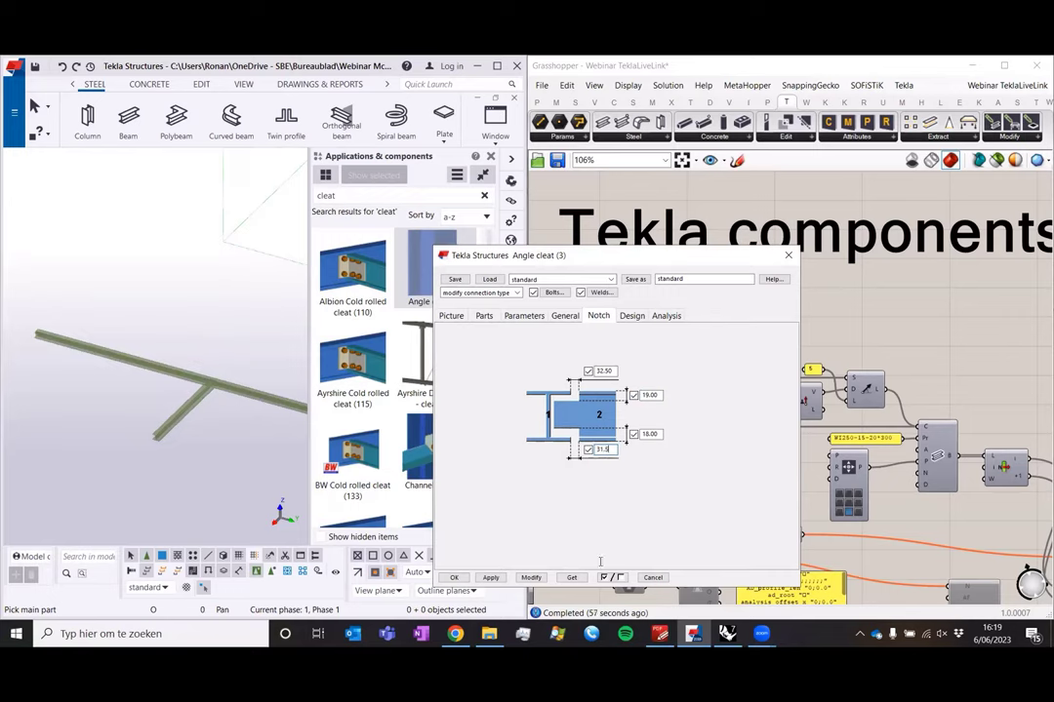
pyautogui.click(536, 576)
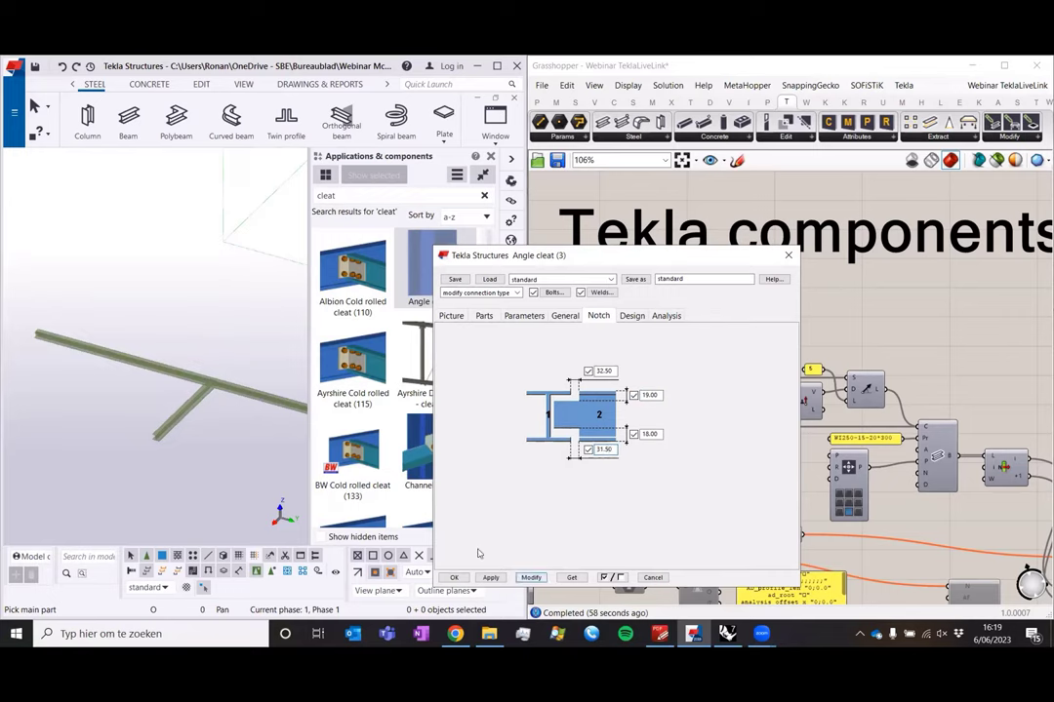
# - Place the angle cleat connection with the long beam as main part and the shorter beam as secondary part, and inspect the joint
pyautogui.click(204, 398)
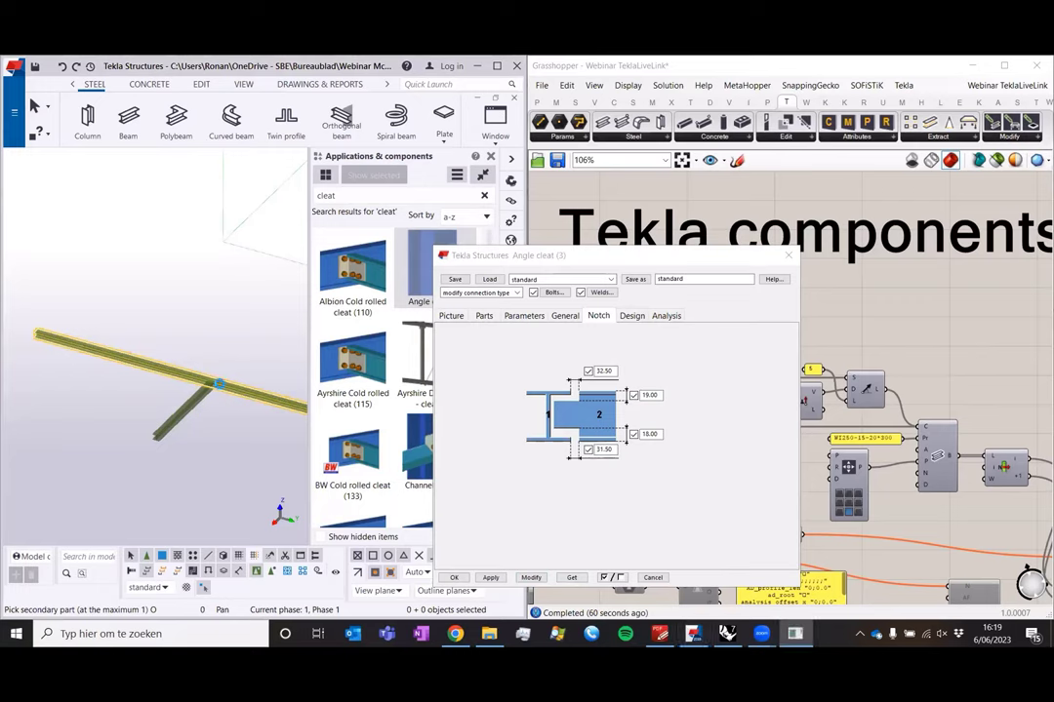
pyautogui.click(208, 380)
pyautogui.scroll(5, 243, 346)
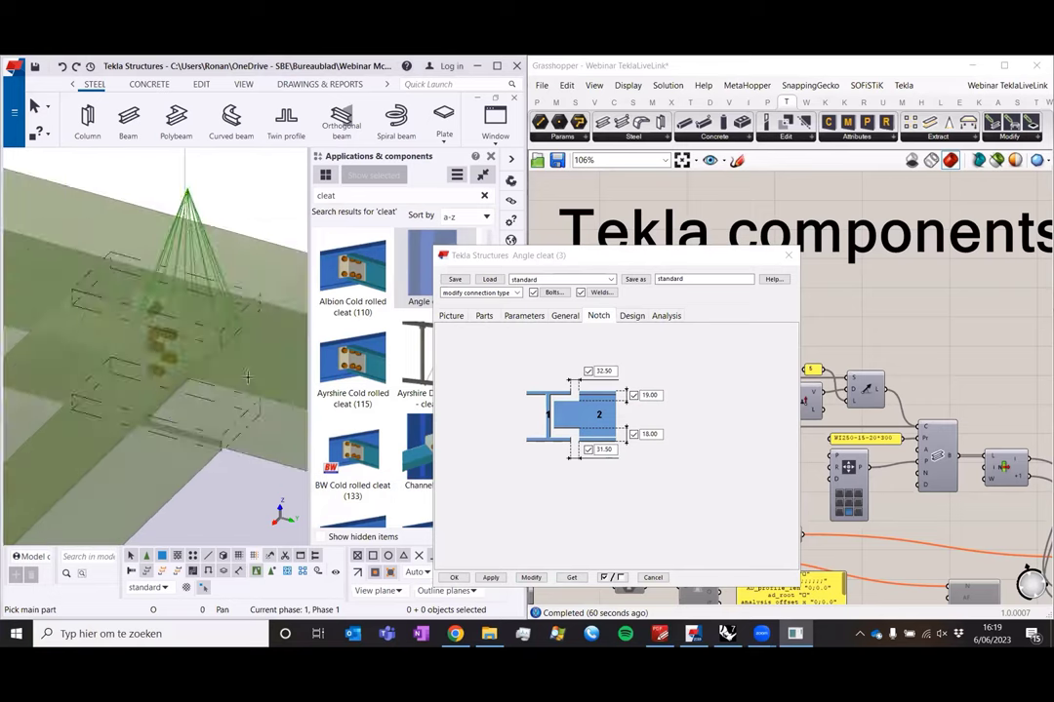
pyautogui.scroll(-3, 37, 339)
pyautogui.scroll(2, 118, 337)
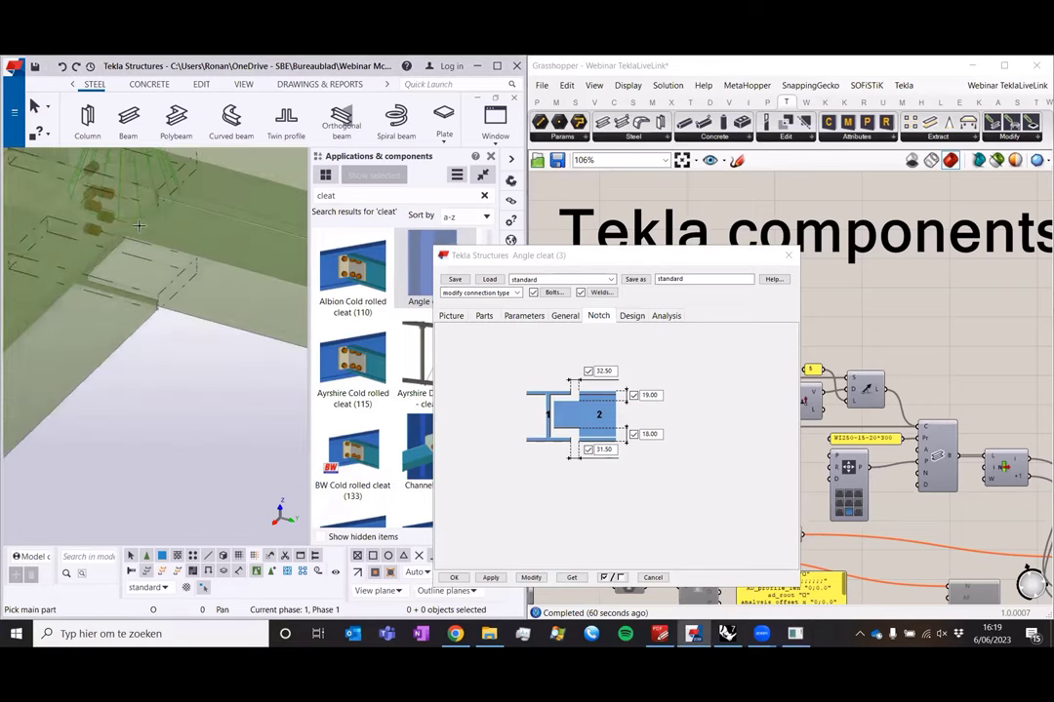
pyautogui.scroll(-3, 118, 338)
pyautogui.scroll(4, 141, 423)
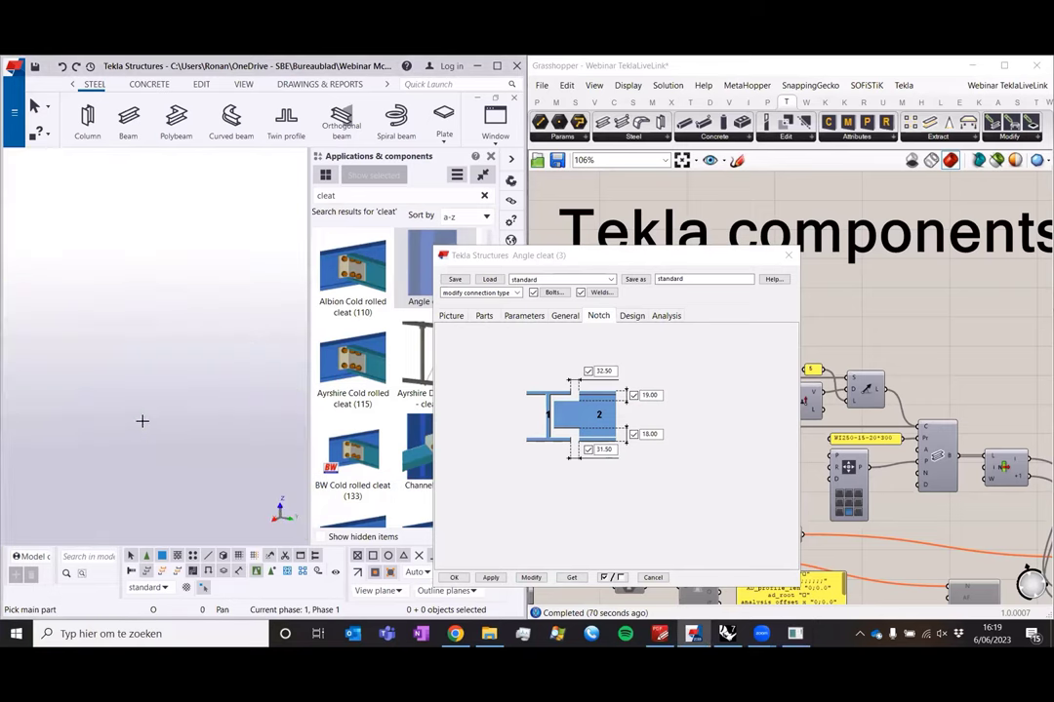
pyautogui.scroll(-3, 142, 423)
pyautogui.scroll(3, 97, 268)
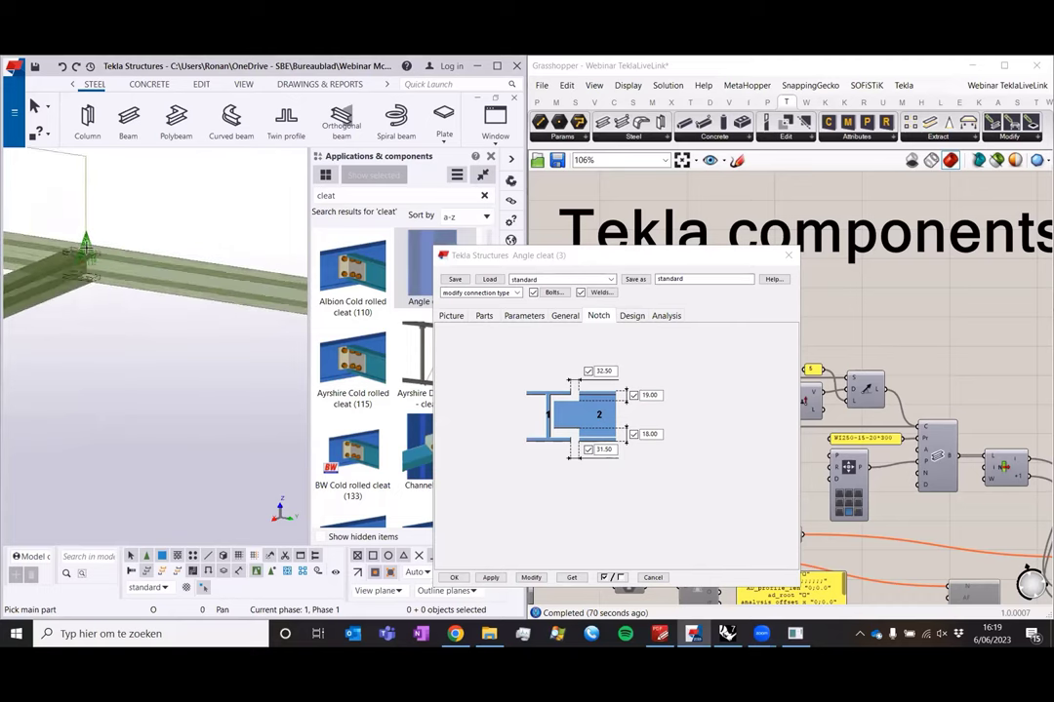
# - Switch to Grasshopper and enable the Tekla Component parameter wired into the component deconstruction node
pyautogui.click(625, 306)
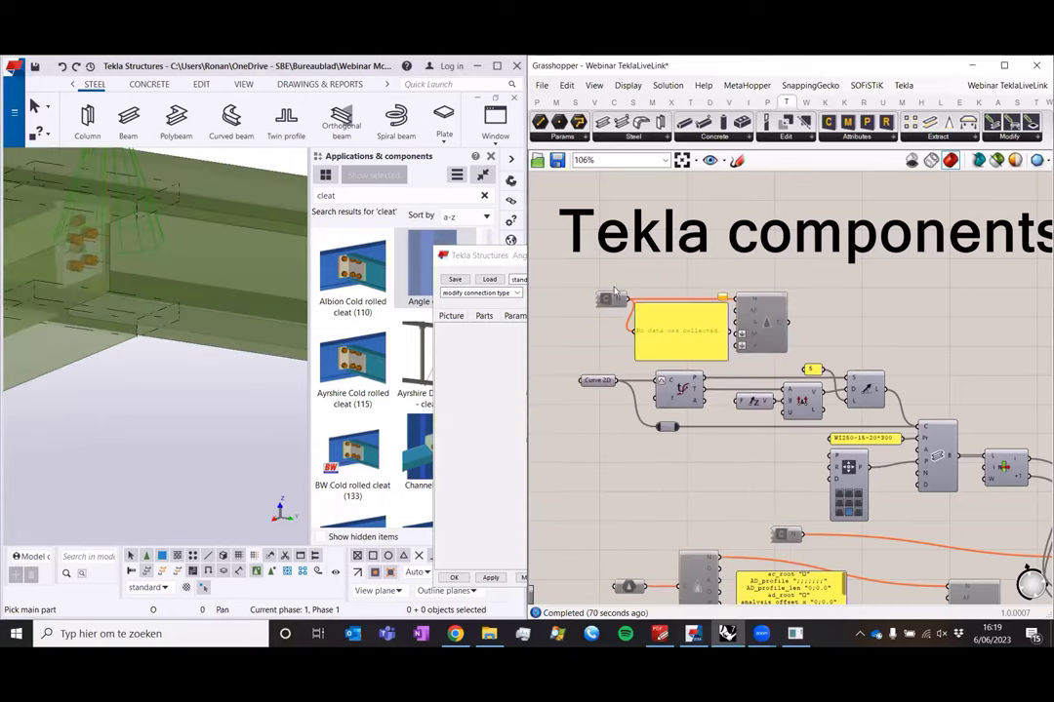
pyautogui.moveTo(909, 371); pyautogui.dragTo(918, 336, button='right')
pyautogui.doubleClick(625, 444)
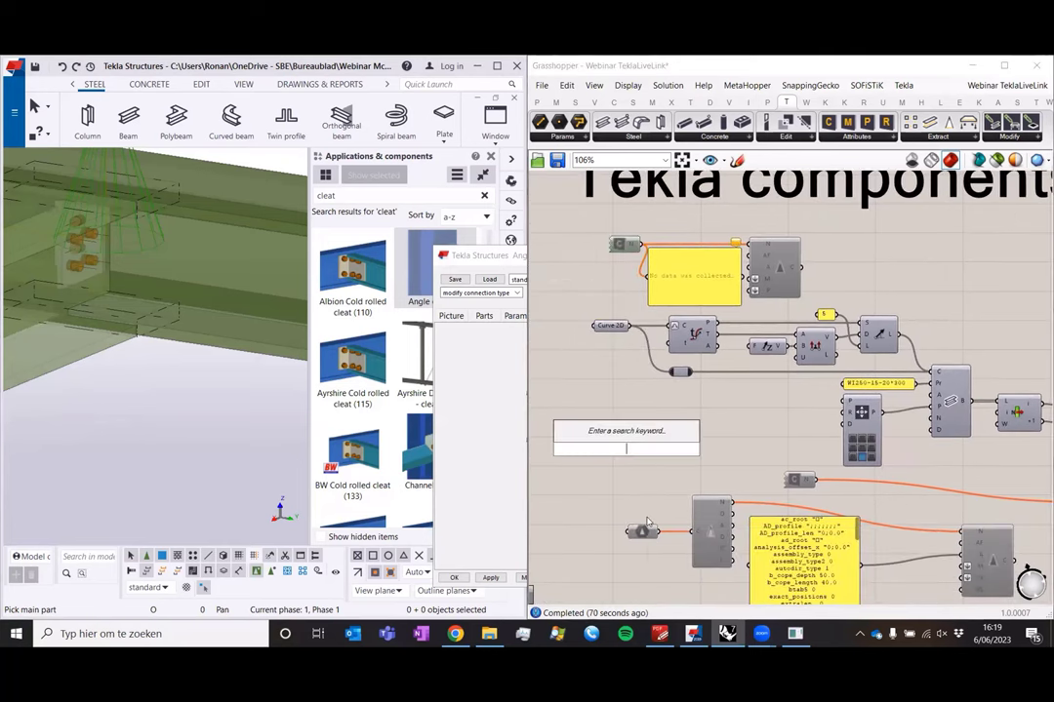
pyautogui.click(648, 515)
pyautogui.moveTo(657, 548); pyautogui.dragTo(612, 493)
pyautogui.middleClick(642, 522)
pyautogui.click(668, 492)
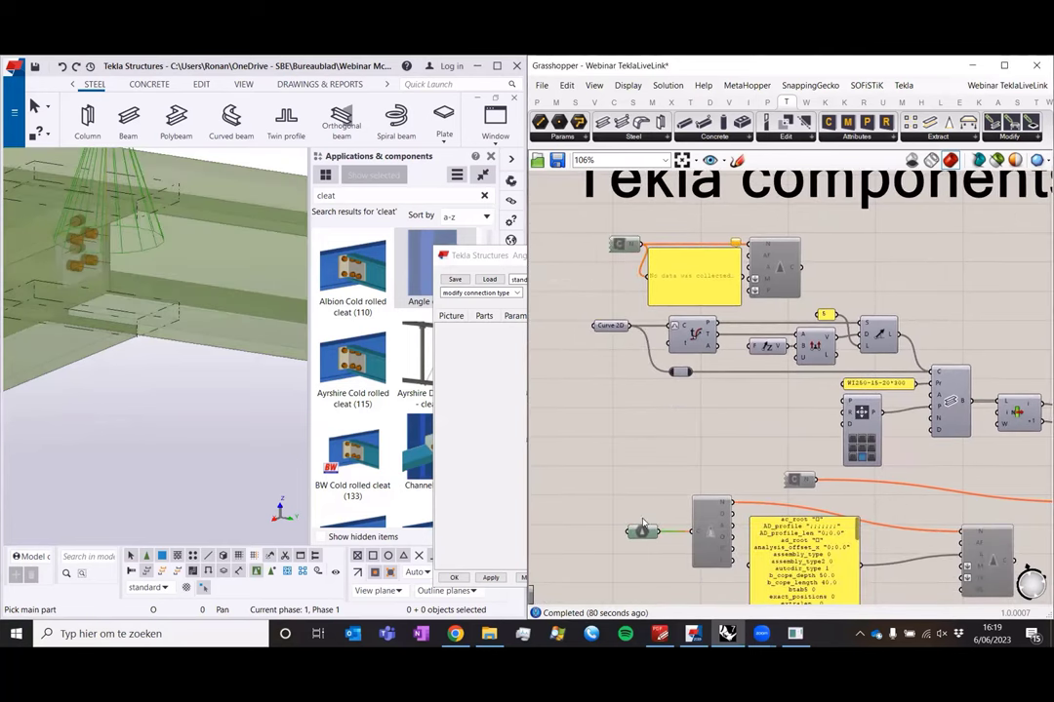
pyautogui.middleClick(644, 533)
pyautogui.click(681, 528)
pyautogui.moveTo(649, 537); pyautogui.dragTo(600, 420, button='right')
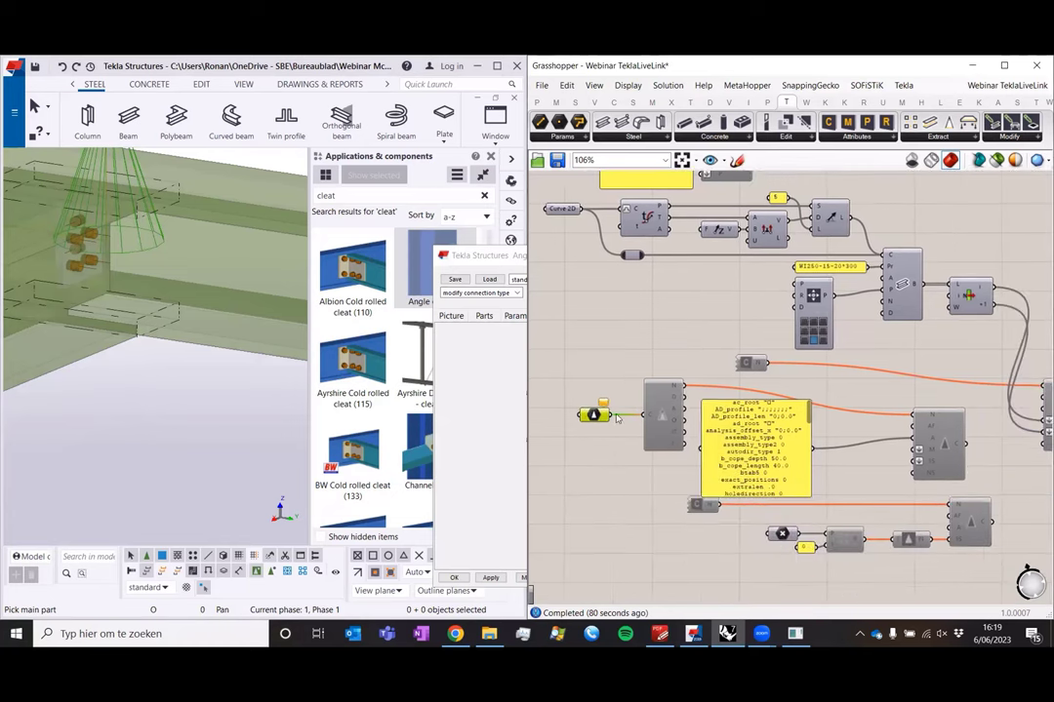
# - Reference the placed angle cleat from the Tekla model as the single value of the Component parameter, and dismiss the connection settings
pyautogui.rightClick(600, 418)
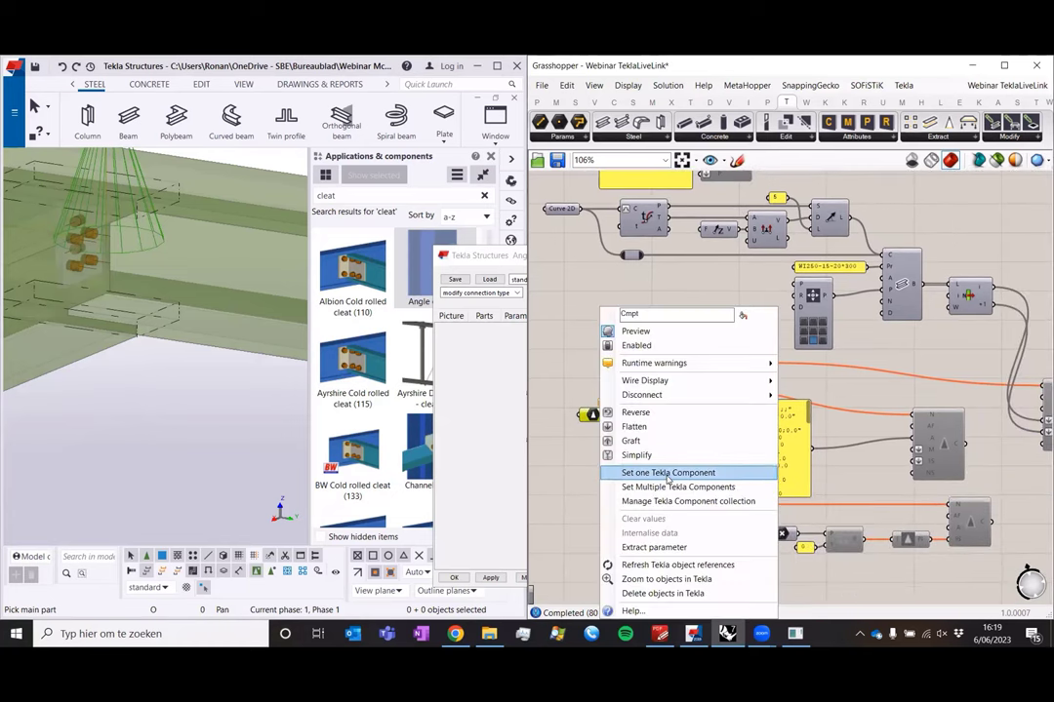
pyautogui.click(669, 474)
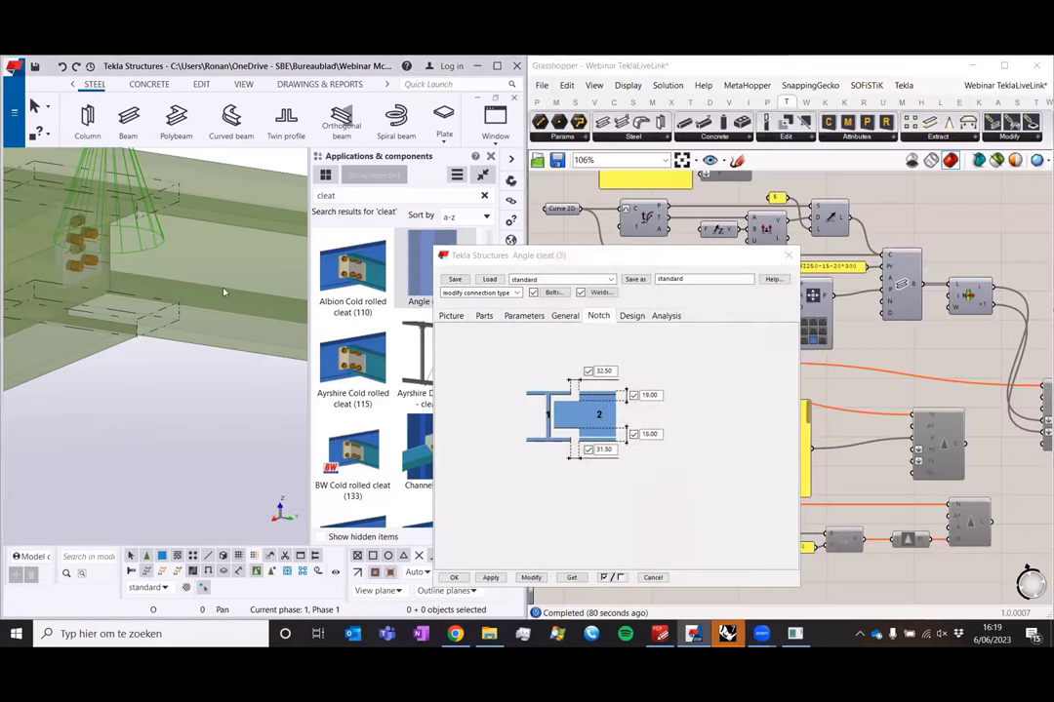
pyautogui.click(653, 578)
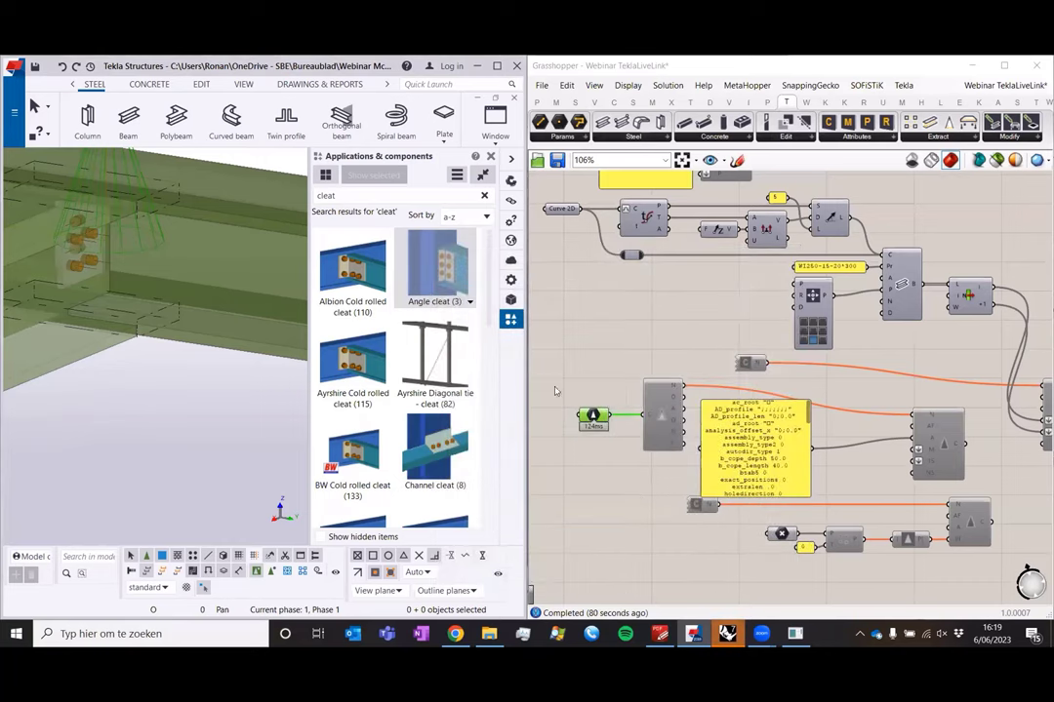
pyautogui.moveTo(592, 417)
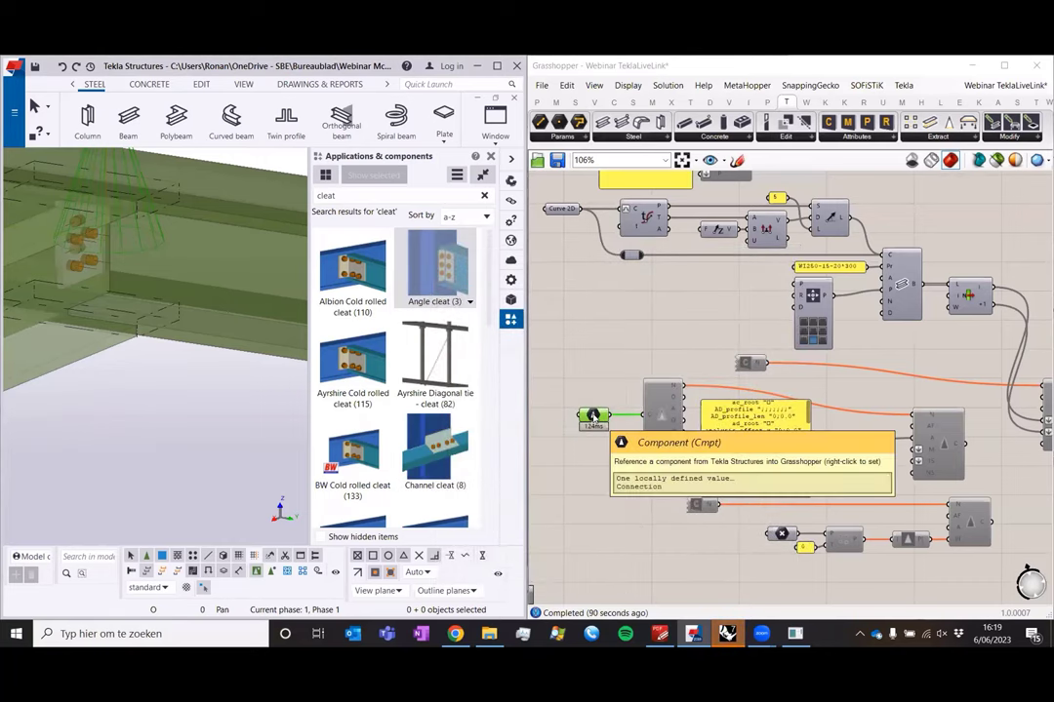
# - Enable the node that deconstructs the referenced Tekla component
pyautogui.click(656, 412)
pyautogui.middleClick(656, 411)
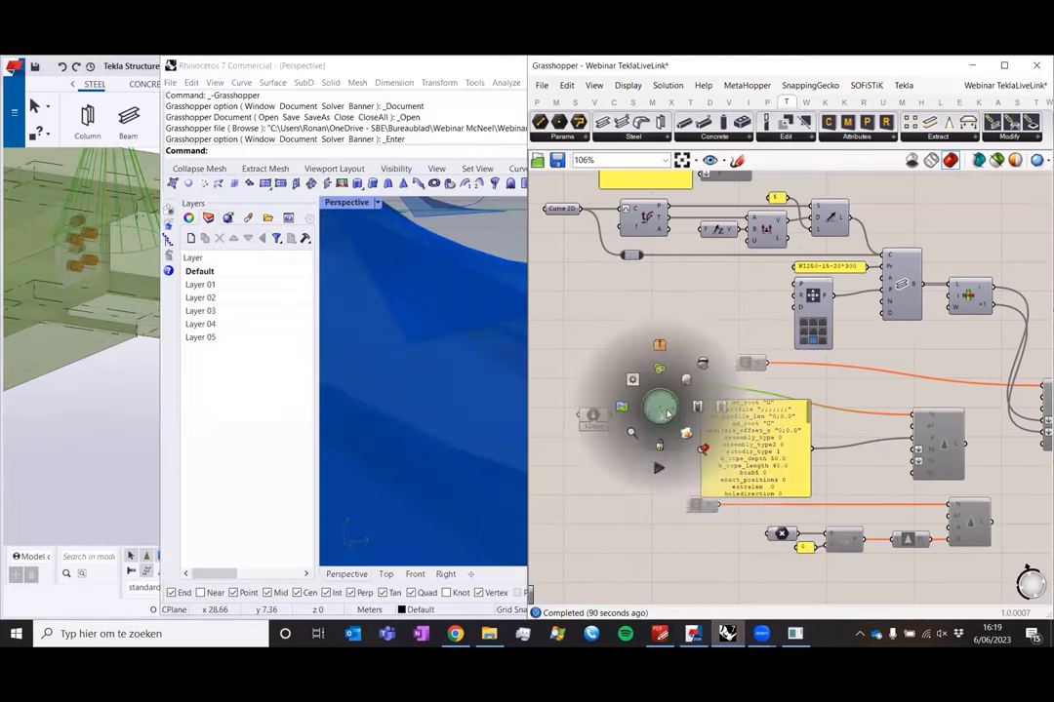
pyautogui.click(661, 410)
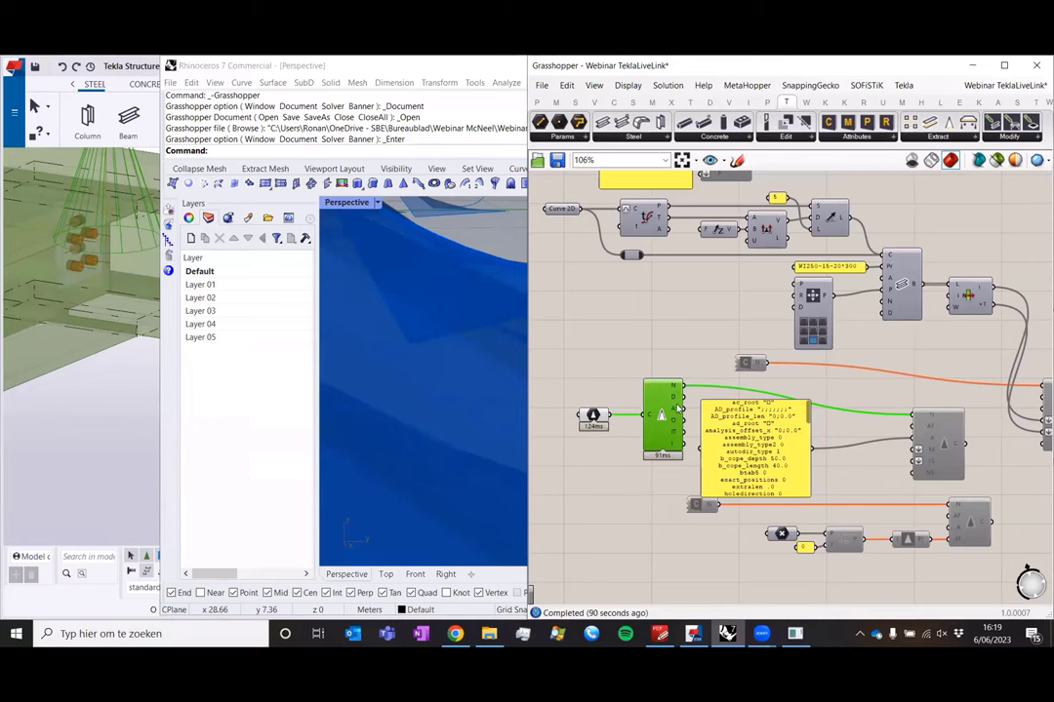
# - Add a text panel above the deconstruction node and connect it to the node's attributes output (A)
pyautogui.moveTo(678, 409); pyautogui.dragTo(603, 376, button='right')
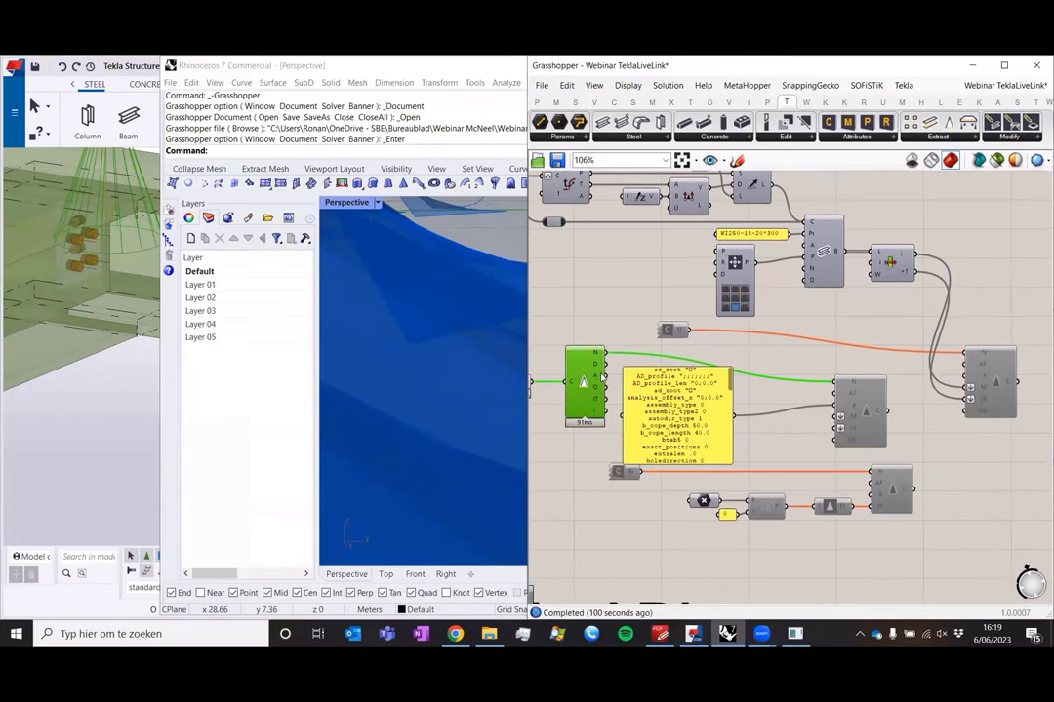
pyautogui.doubleClick(612, 320)
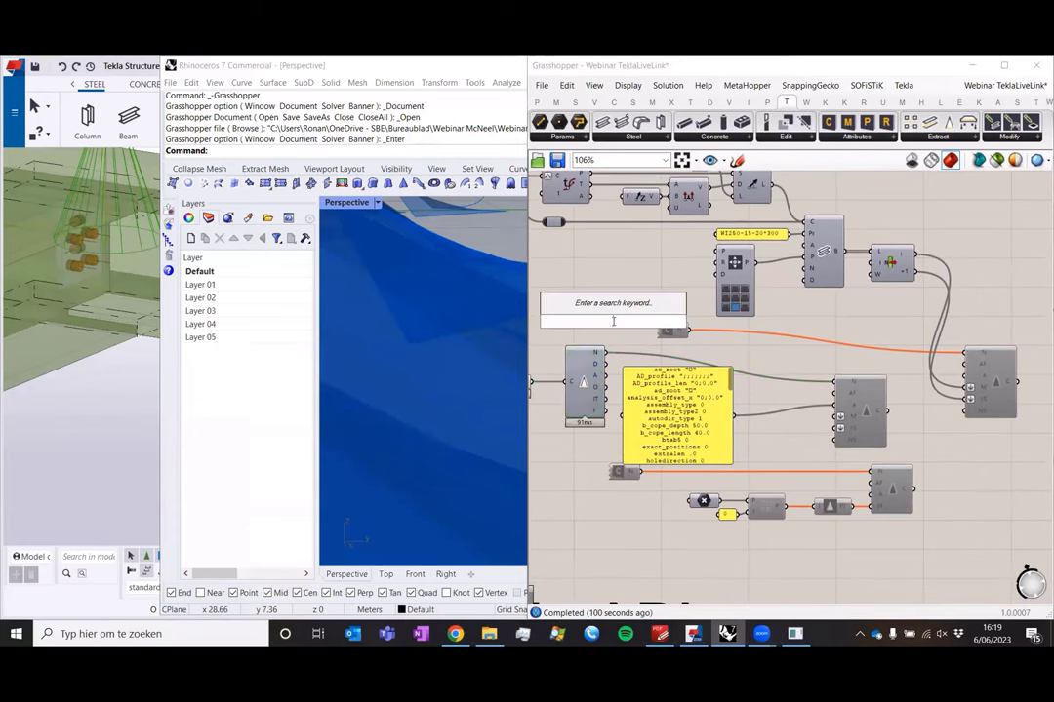
pyautogui.write('"')
pyautogui.press('Return')
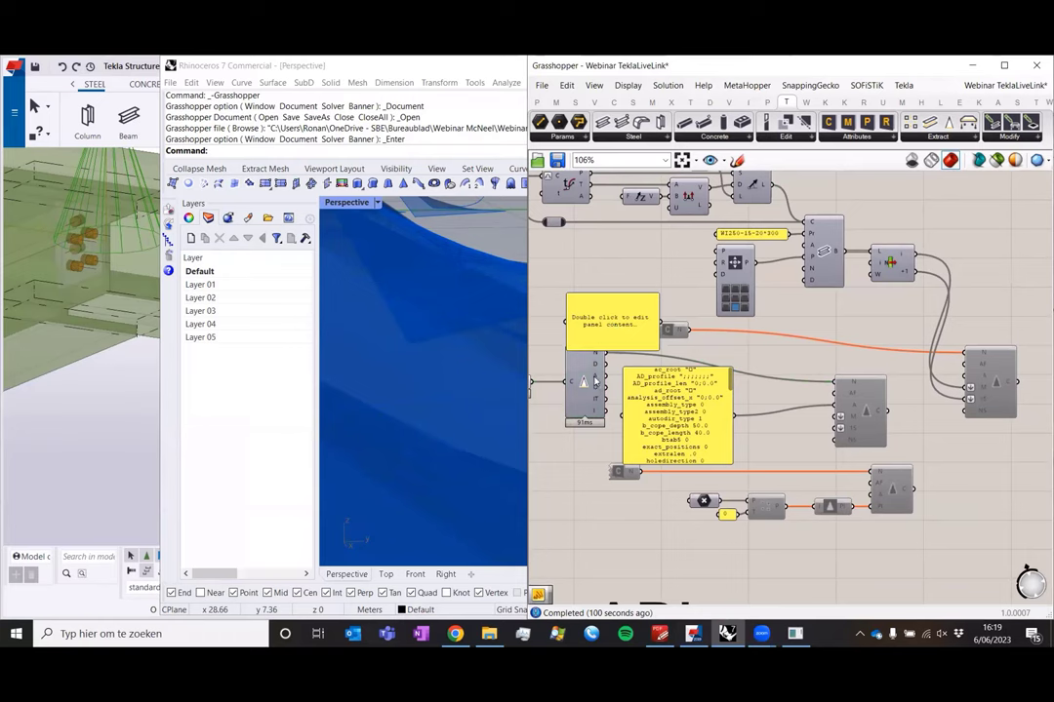
pyautogui.moveTo(570, 323); pyautogui.dragTo(605, 371)
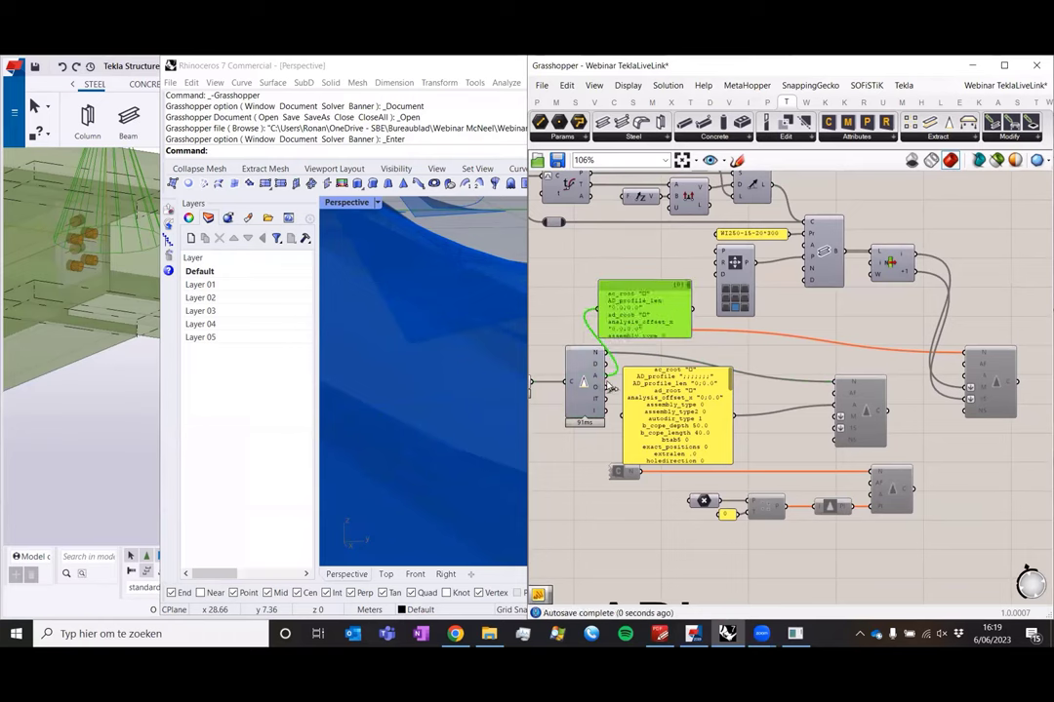
# - Enlarge the new attributes panel in height and width so that its long entries fit on one line
pyautogui.moveTo(642, 337); pyautogui.dragTo(642, 463)
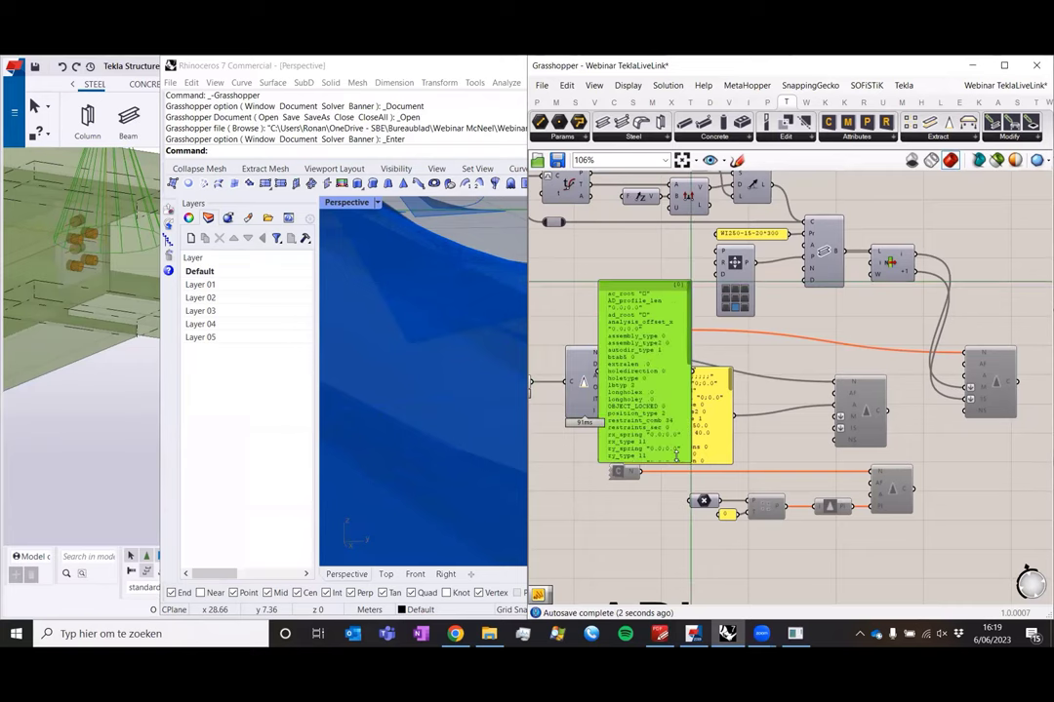
pyautogui.scroll(4, 656, 407)
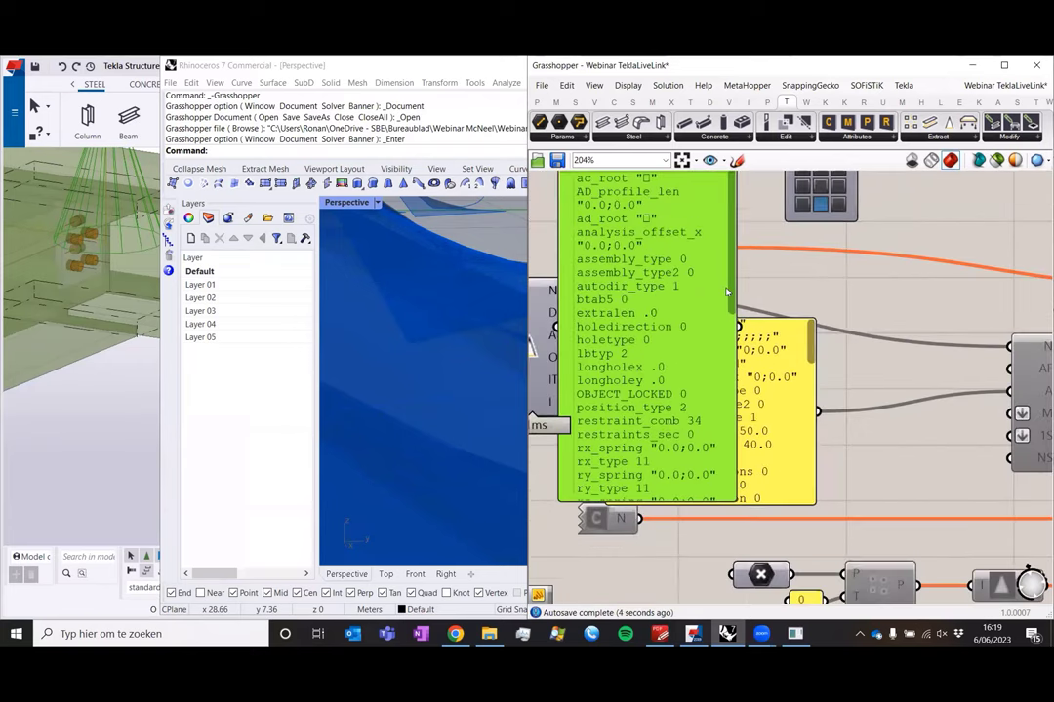
pyautogui.moveTo(733, 296); pyautogui.dragTo(743, 473)
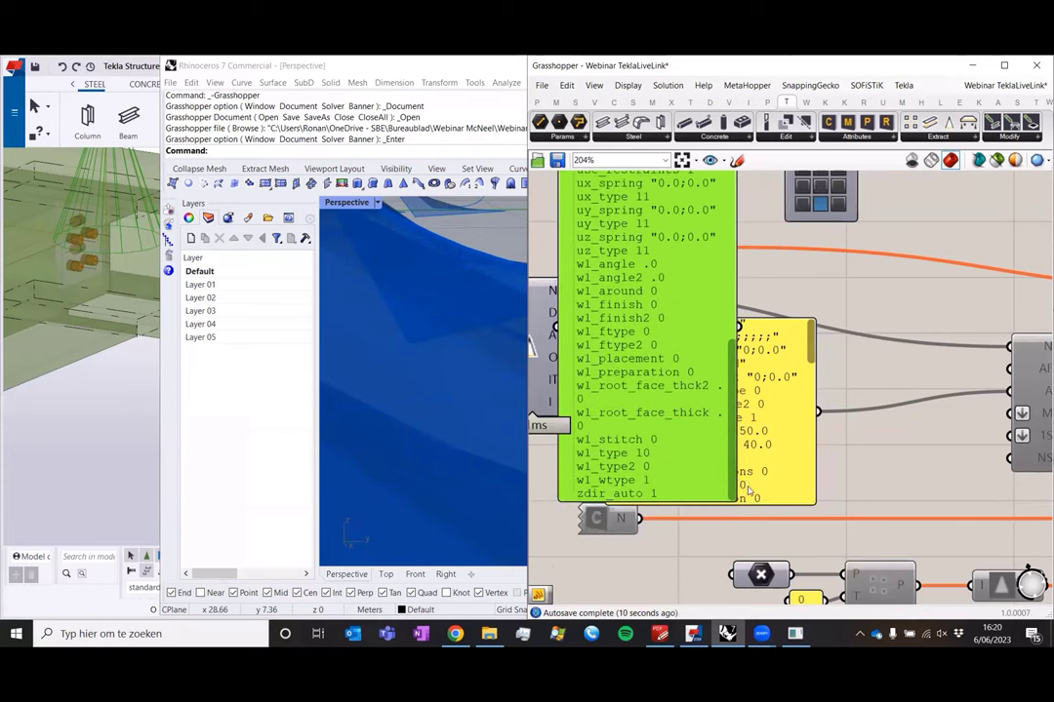
pyautogui.click(734, 290)
pyautogui.moveTo(742, 291); pyautogui.dragTo(875, 298)
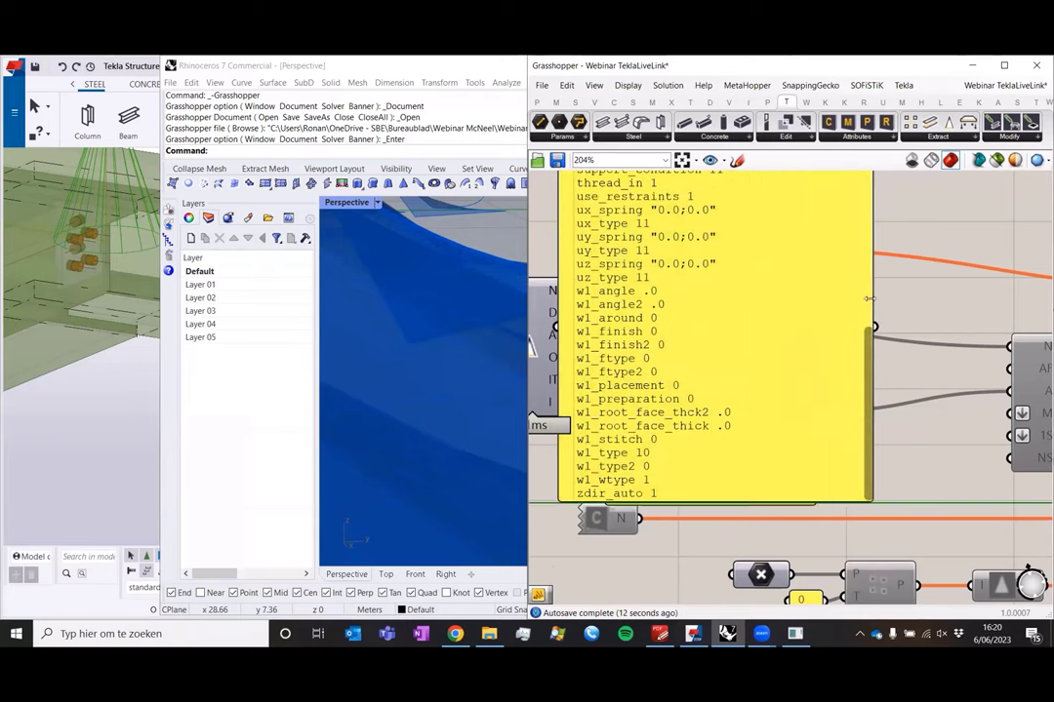
# - Examine the full list of the angle cleat's attributes in the panel, from the first entry to the last
pyautogui.scroll(3, 818, 367)
pyautogui.scroll(-4, 819, 367)
pyautogui.scroll(-2, 801, 348)
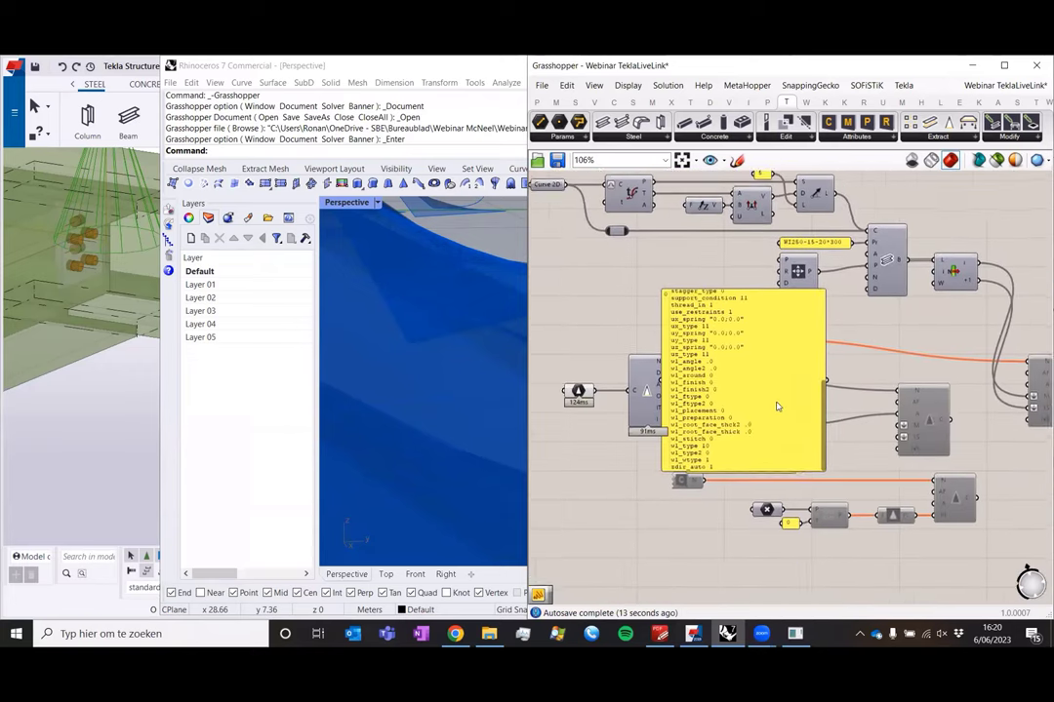
pyautogui.scroll(4, 781, 405)
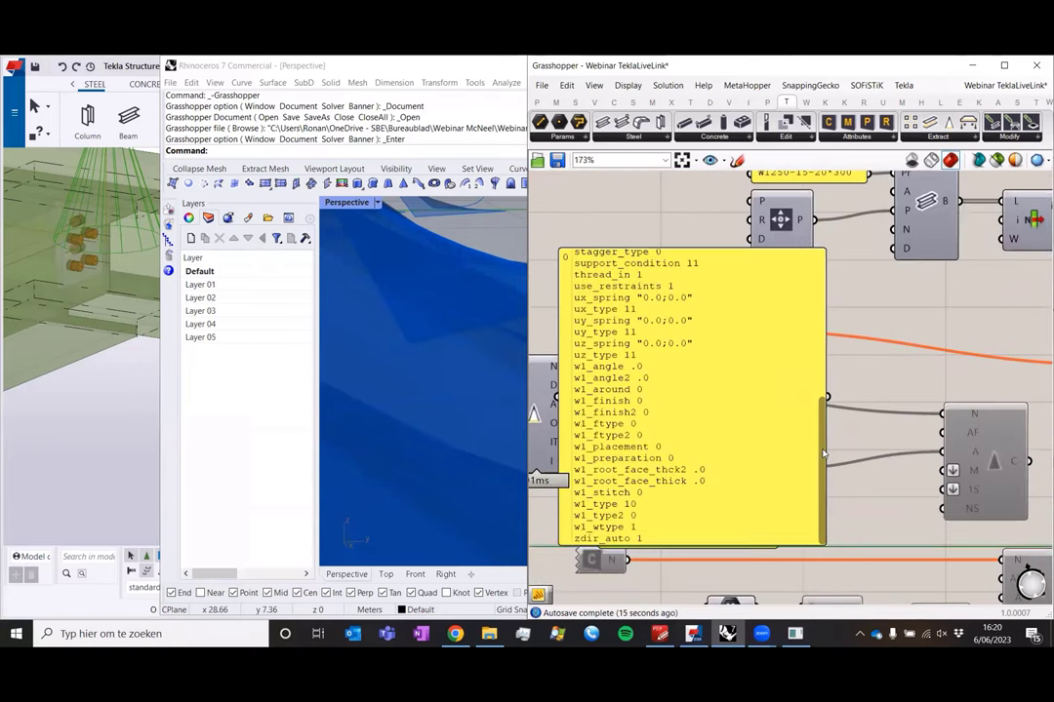
pyautogui.moveTo(822, 453); pyautogui.dragTo(819, 285)
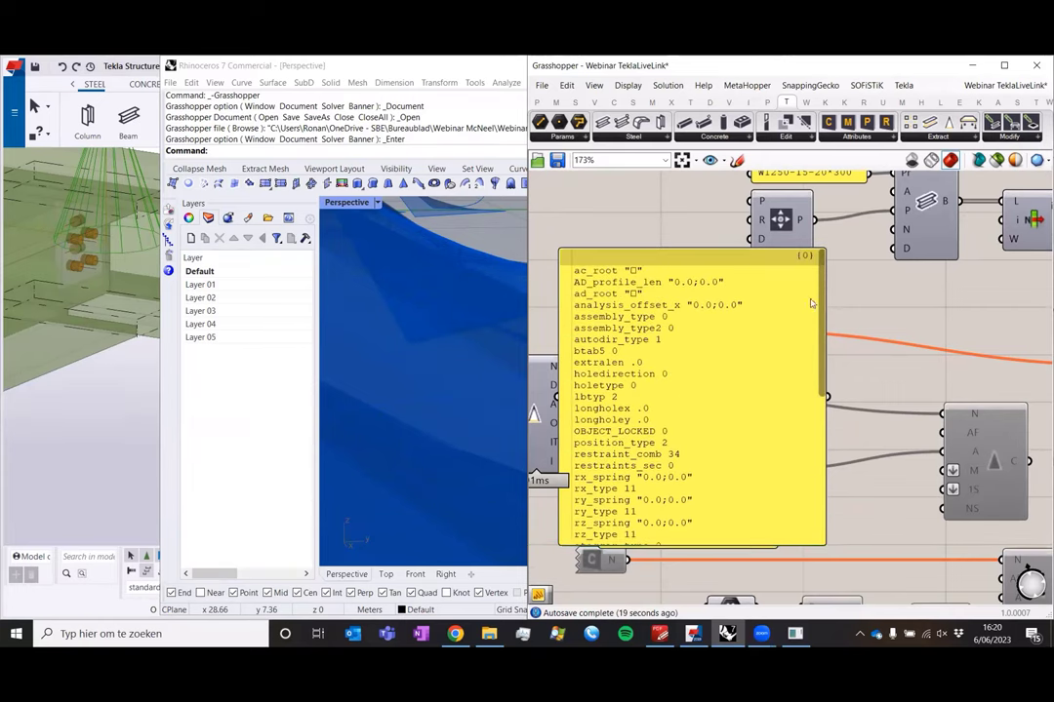
pyautogui.moveTo(822, 335); pyautogui.dragTo(832, 502)
pyautogui.scroll(-2, 754, 478)
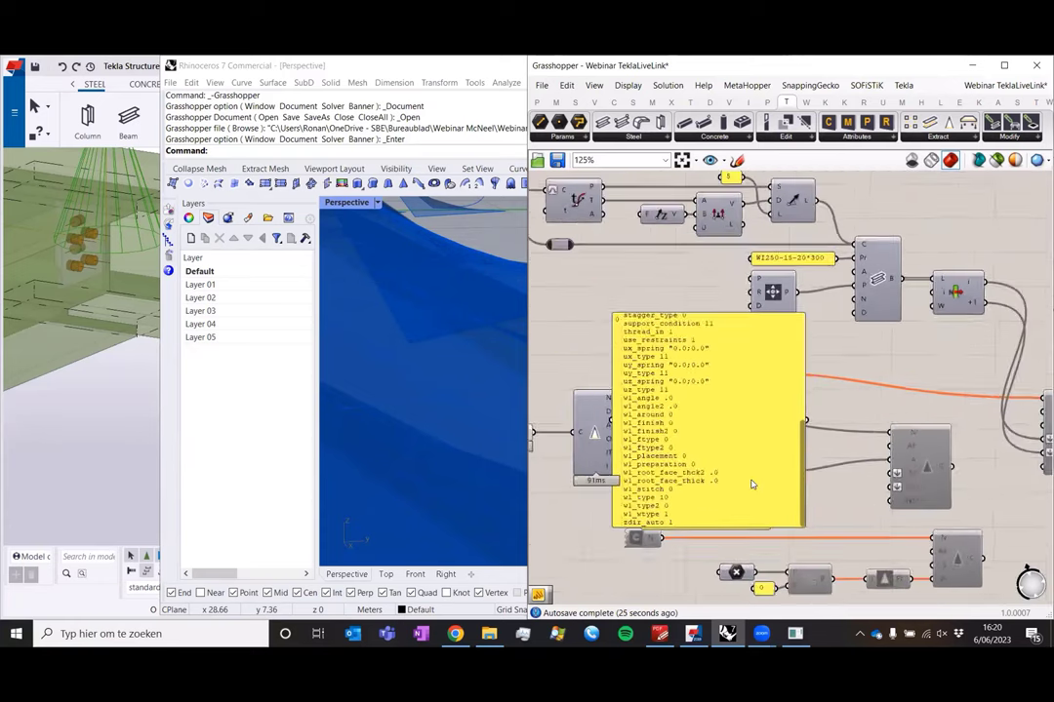
pyautogui.scroll(4, 780, 478)
pyautogui.scroll(-1, 838, 429)
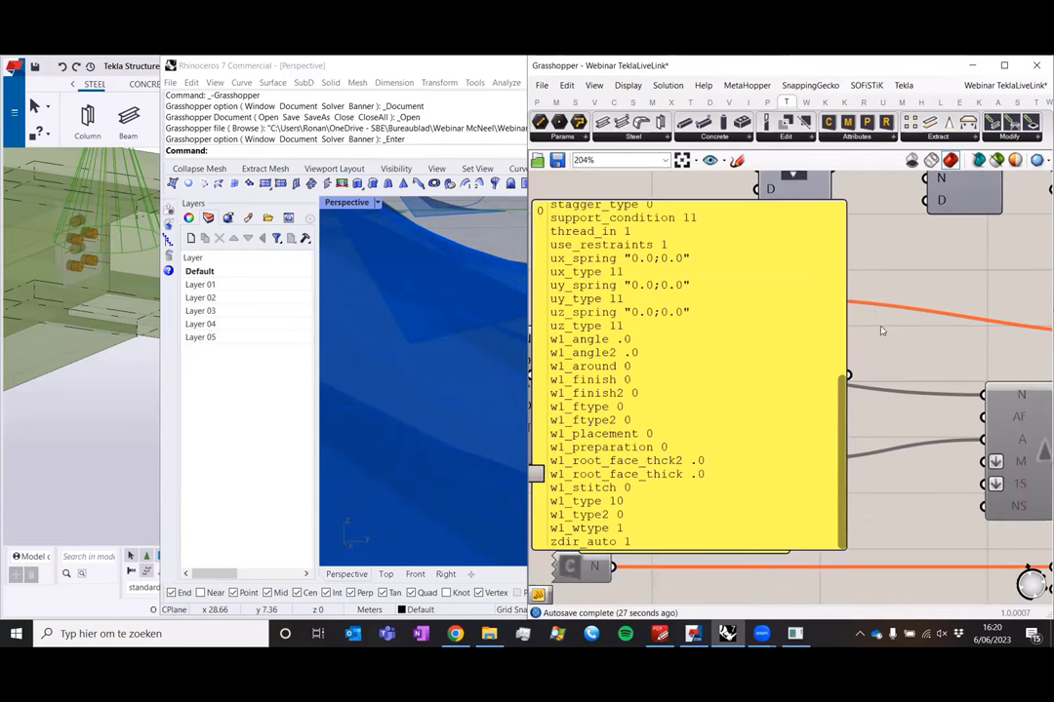
pyautogui.scroll(-2, 858, 371)
# - Check the cleat connection in Tekla Structures and remove the added attributes panel from the Grasshopper canvas
pyautogui.click(82, 288)
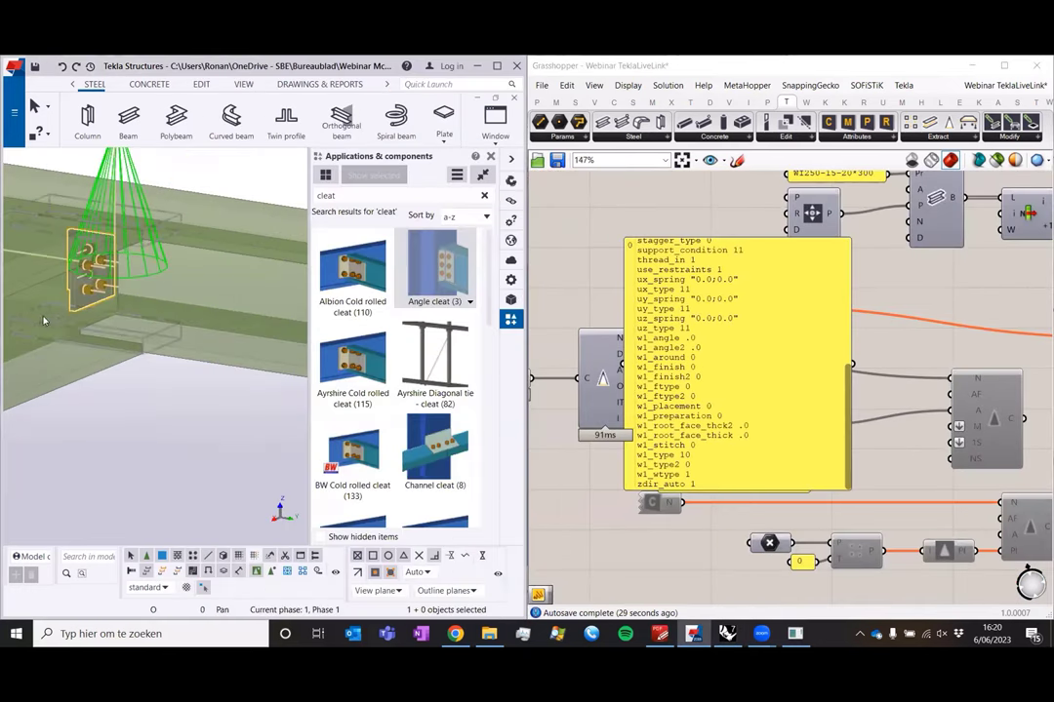
pyautogui.scroll(-2, 679, 455)
pyautogui.click(727, 633)
pyautogui.moveTo(733, 430); pyautogui.dragTo(643, 514)
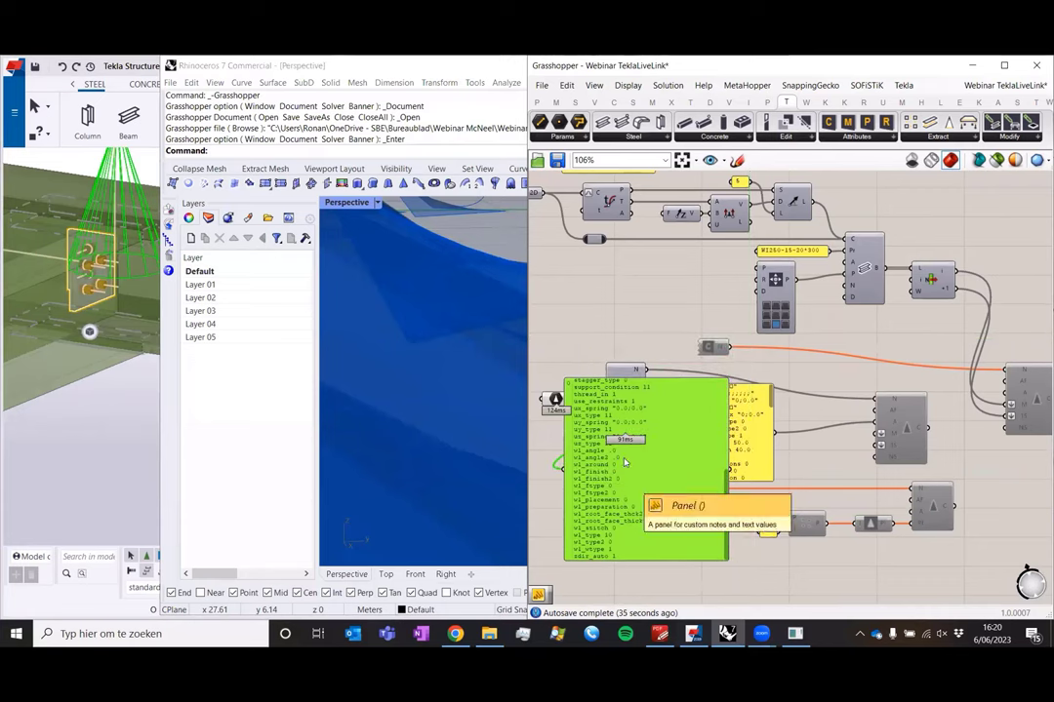
pyautogui.scroll(-5, 65, 422)
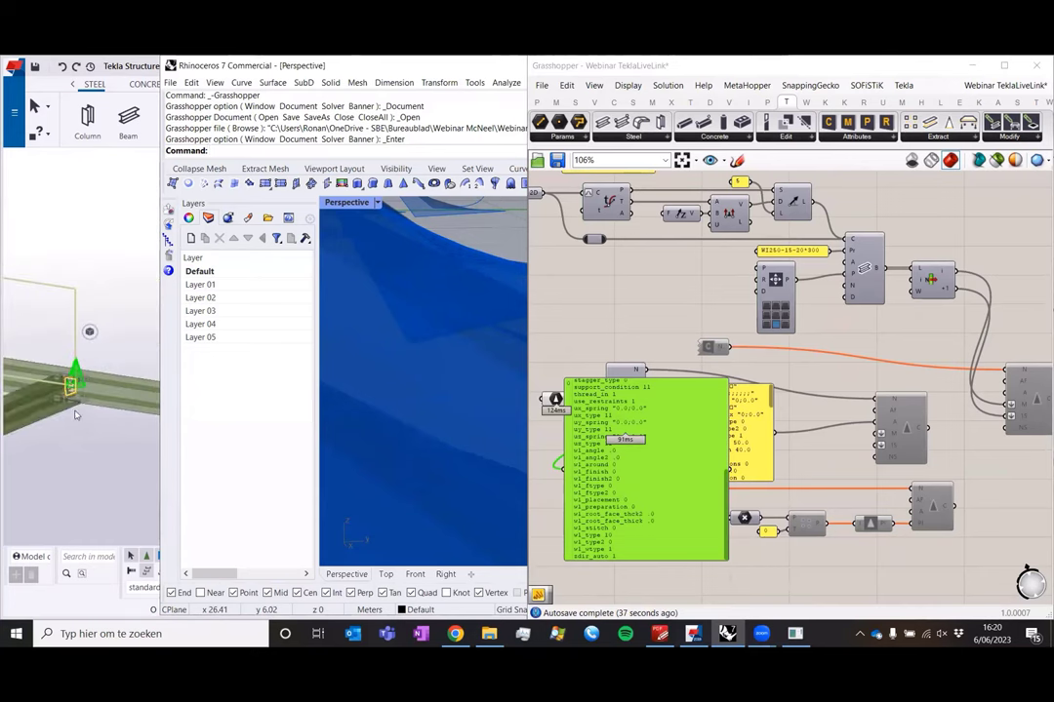
pyautogui.click(116, 446)
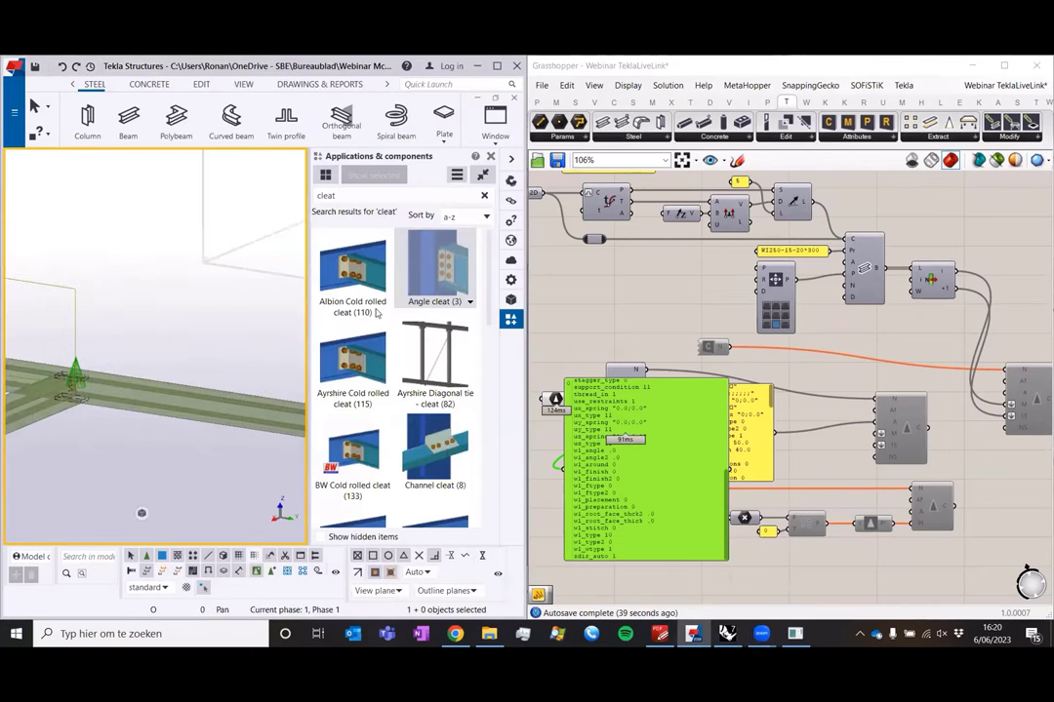
pyautogui.scroll(2, 94, 401)
pyautogui.moveTo(651, 569); pyautogui.dragTo(656, 391, button='right')
pyautogui.moveTo(532, 222); pyautogui.dragTo(612, 322, button='right')
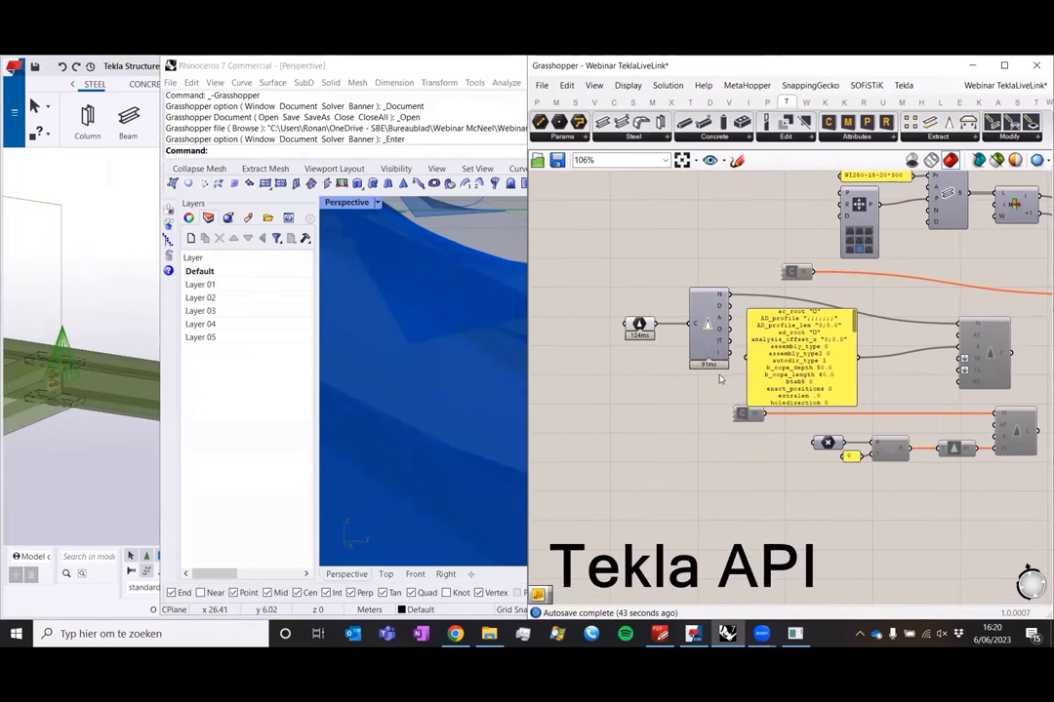
# - In Tekla Structures, set the angle cleat's upper notch to length 18 and depth 32, the lower to length 19 and depth 31, and apply
pyautogui.doubleClick(63, 340)
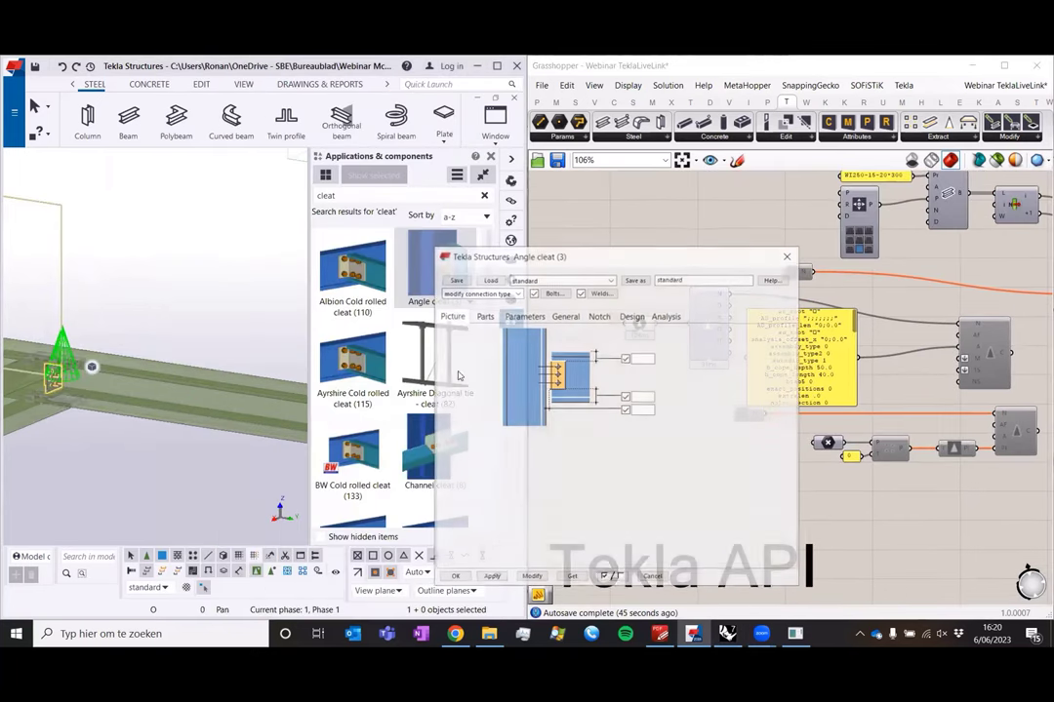
pyautogui.click(597, 316)
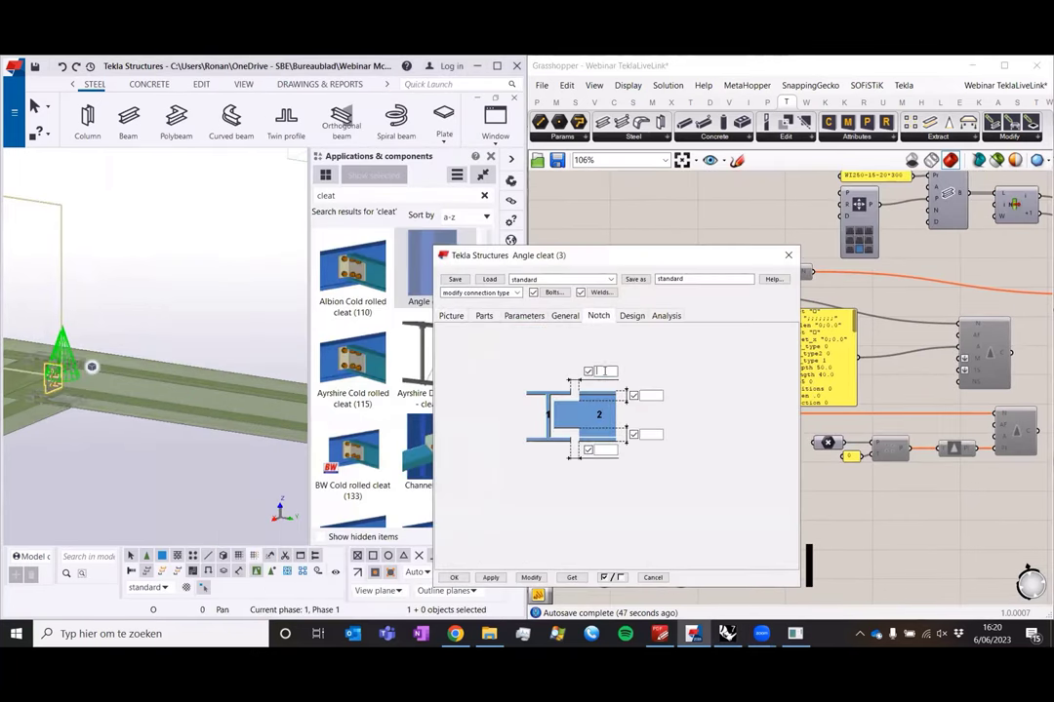
pyautogui.click(601, 447)
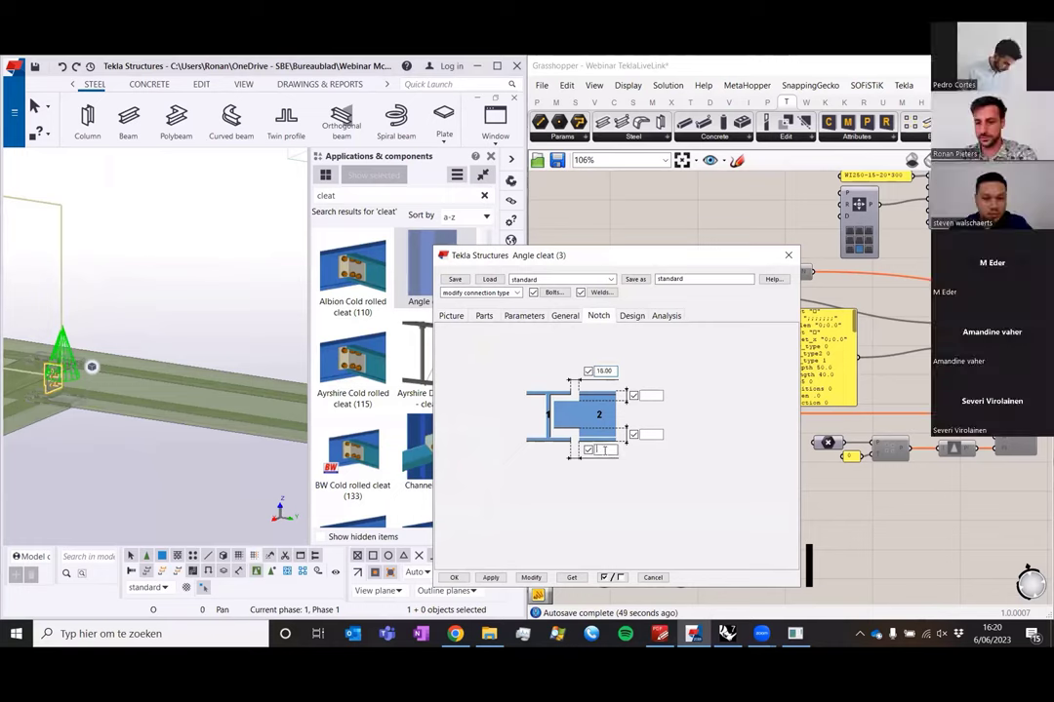
pyautogui.write('18')
pyautogui.click(644, 435)
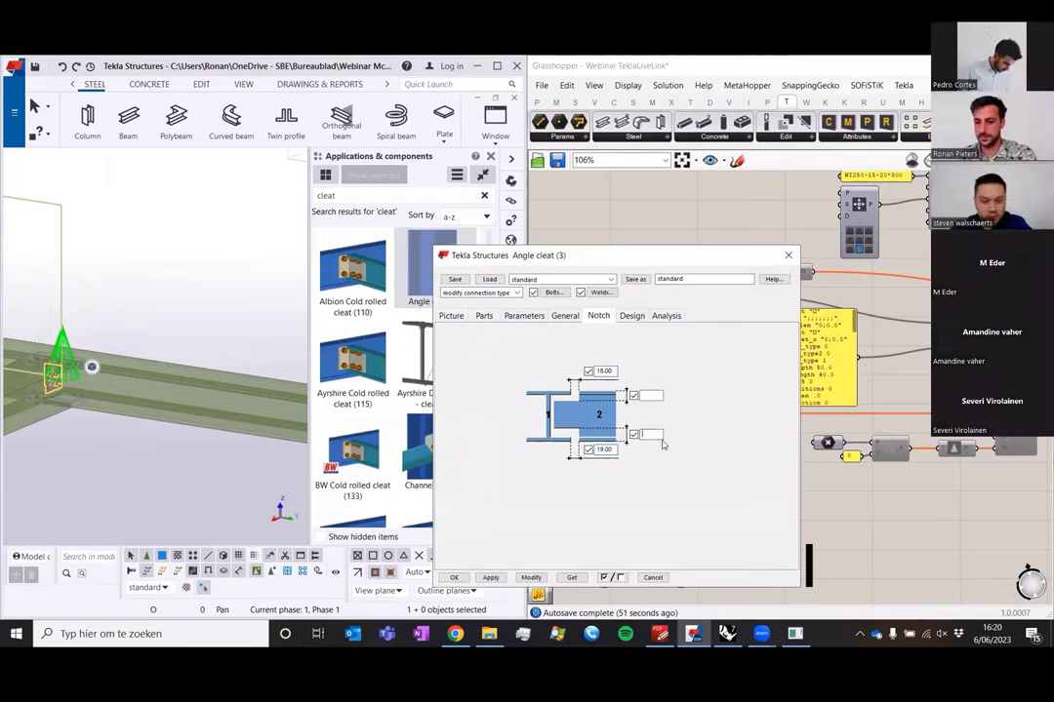
pyautogui.write('31')
pyautogui.click(644, 395)
pyautogui.write('32')
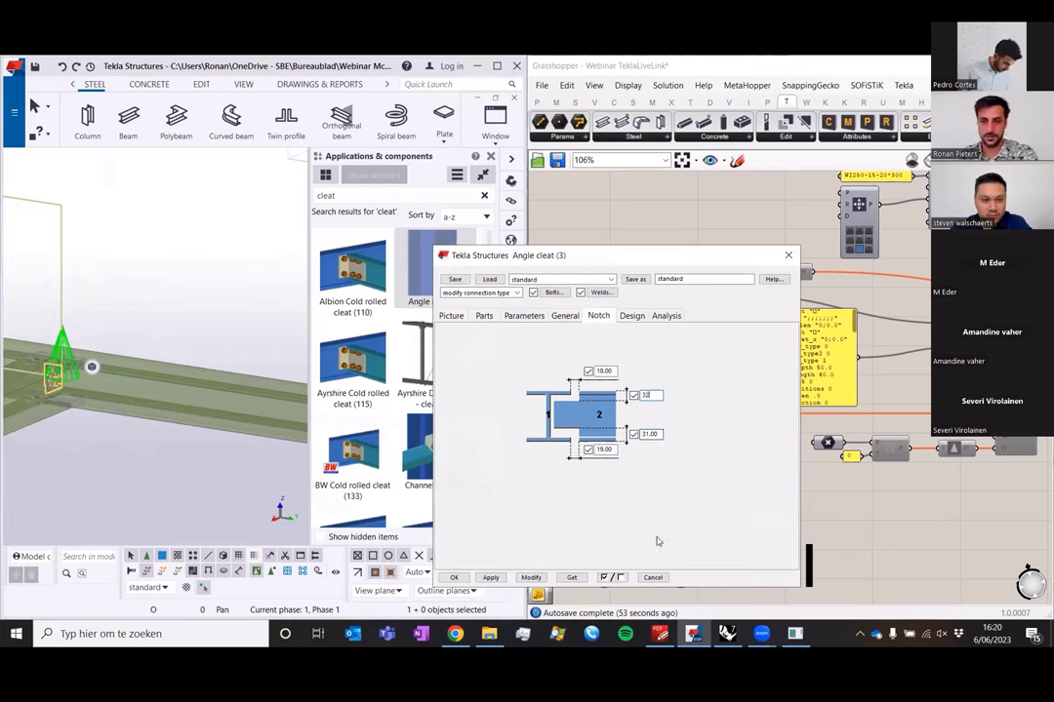
pyautogui.click(530, 577)
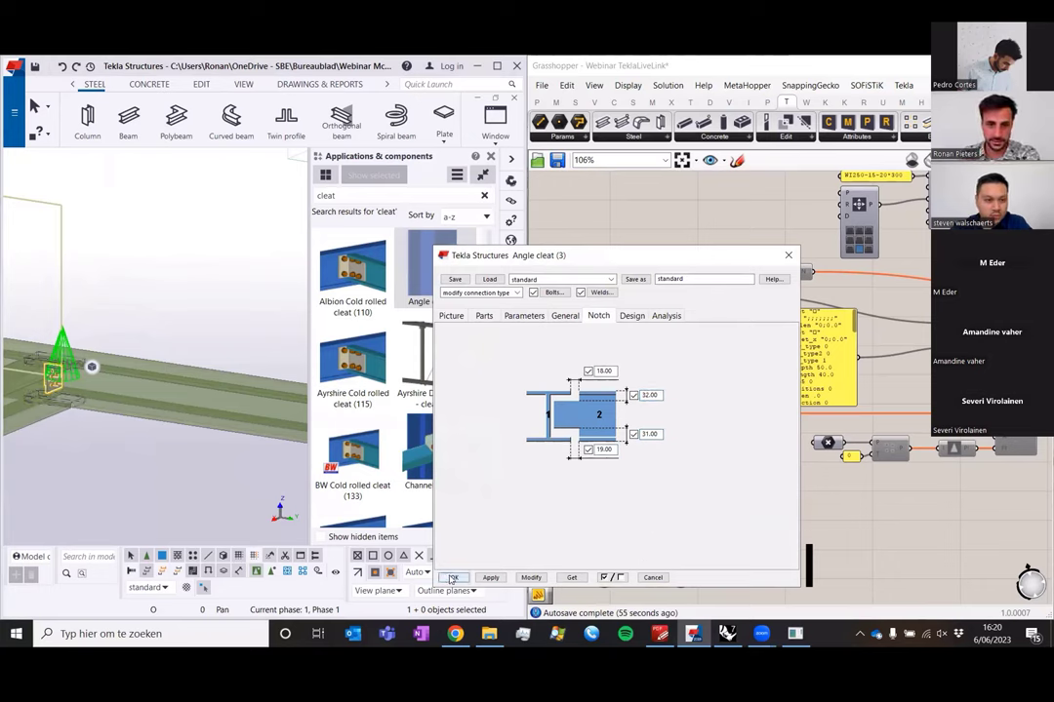
pyautogui.click(454, 577)
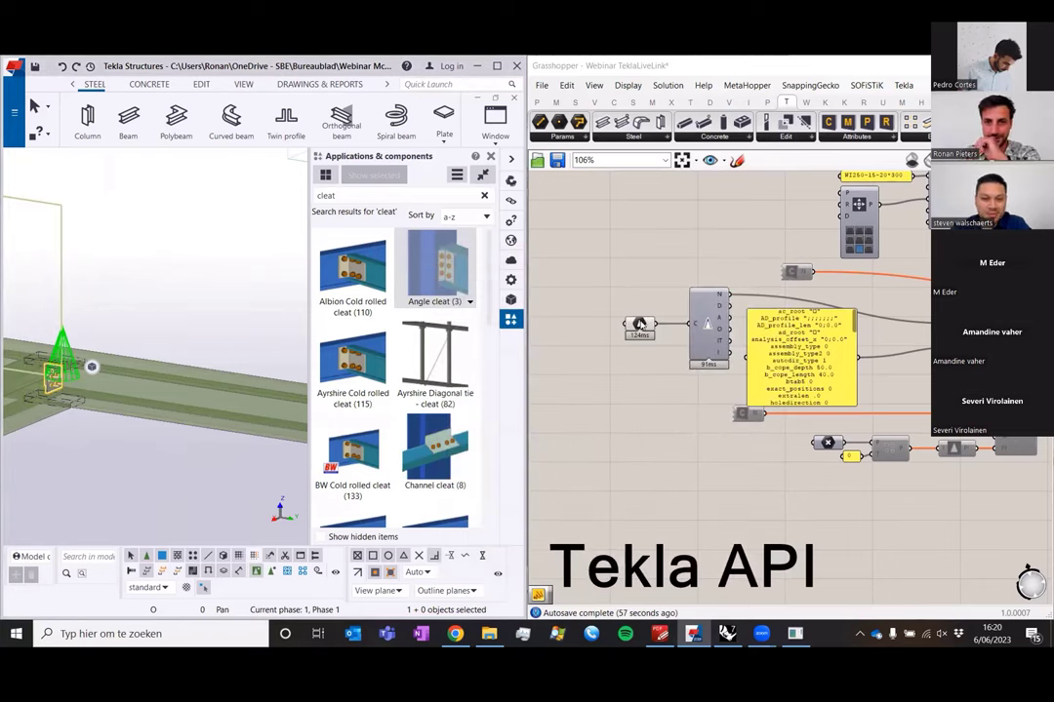
# - Back in Grasshopper, add an empty text panel below the deconstruction node and connect it to the node's attributes output (A)
pyautogui.scroll(5, 775, 359)
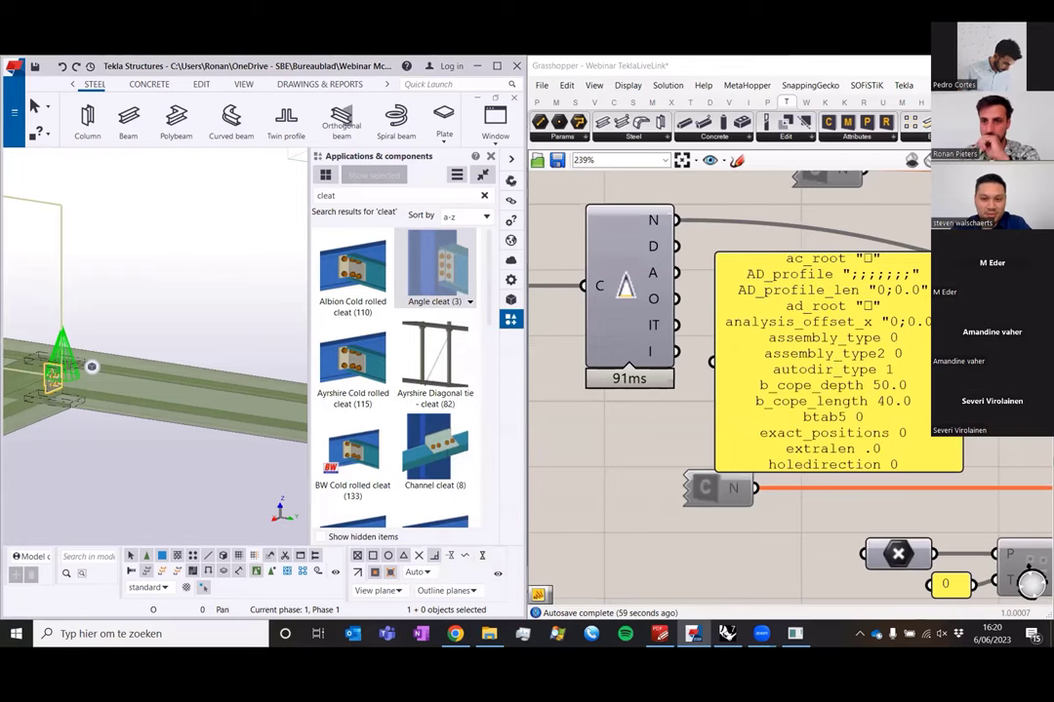
pyautogui.hotkey('alt', 'Tab')
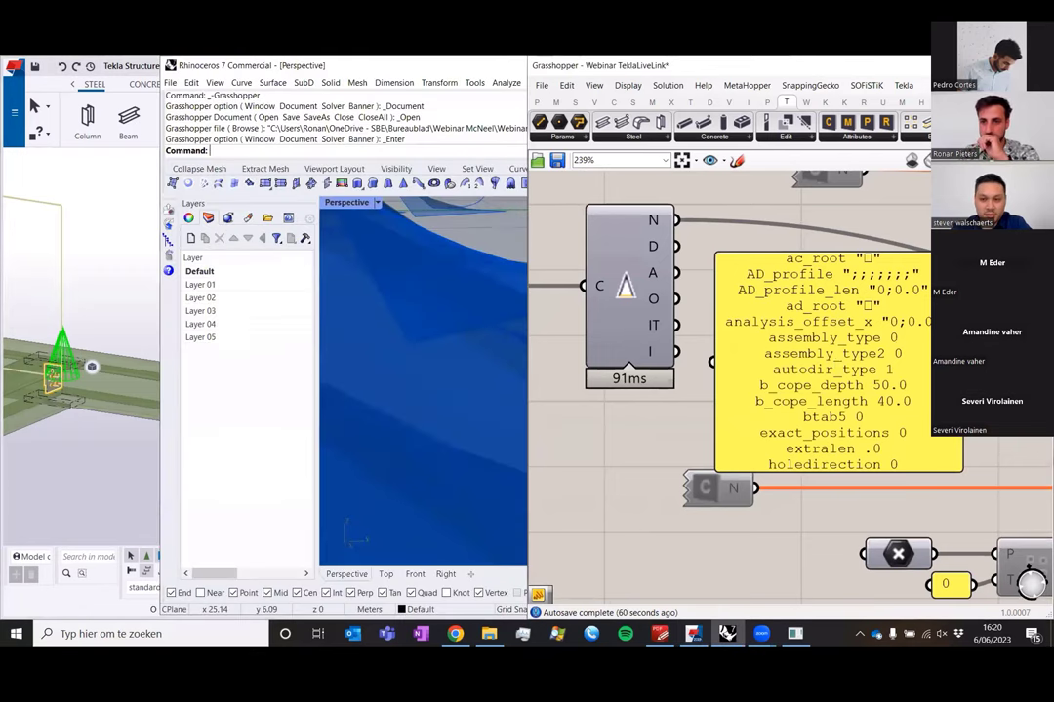
pyautogui.scroll(-4, 823, 309)
pyautogui.scroll(3, 823, 309)
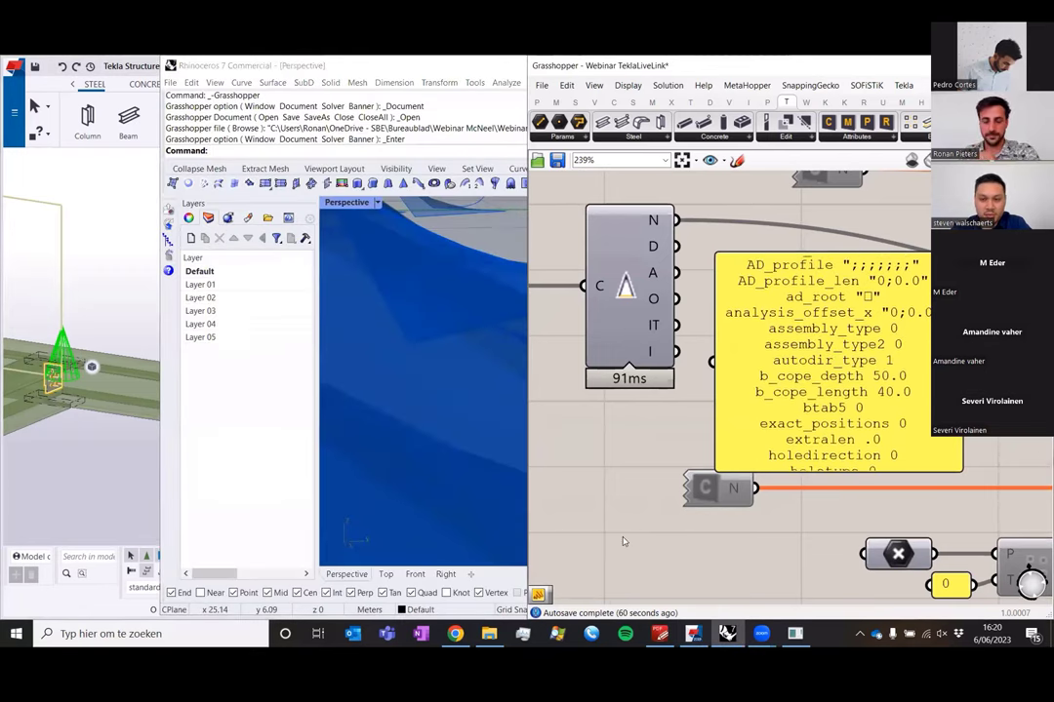
pyautogui.doubleClick(623, 541)
pyautogui.write('//')
pyautogui.press('Return')
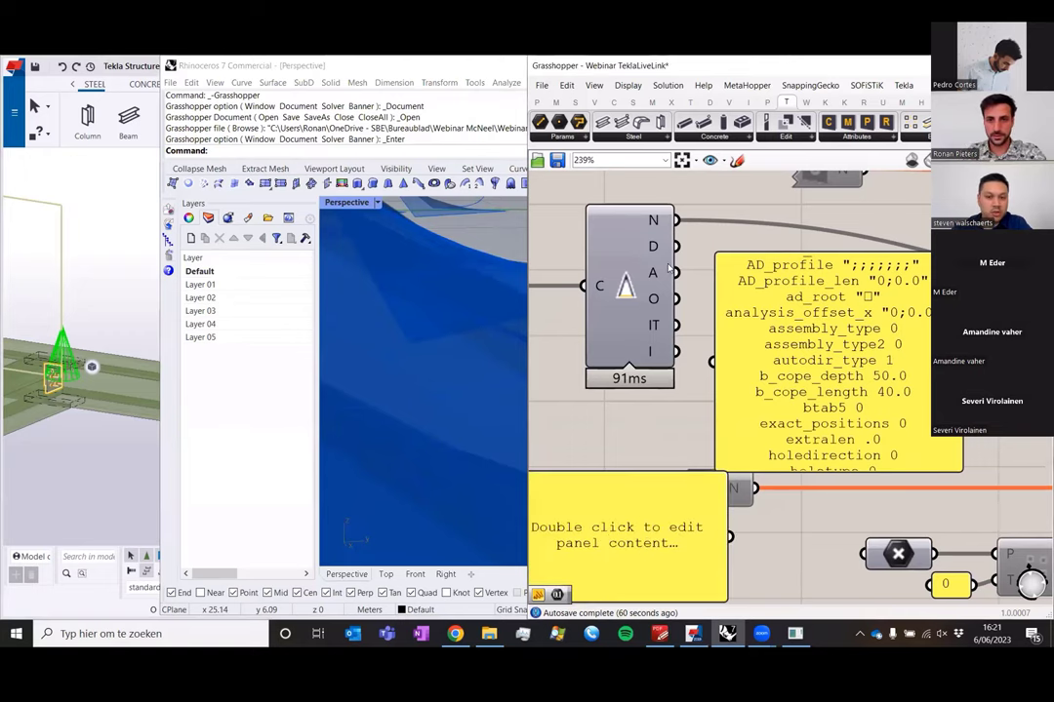
pyautogui.moveTo(676, 272); pyautogui.dragTo(616, 392)
# - Enlarge the new attributes panel in height and width so that its long entries fit on one line
pyautogui.scroll(-4, 694, 279)
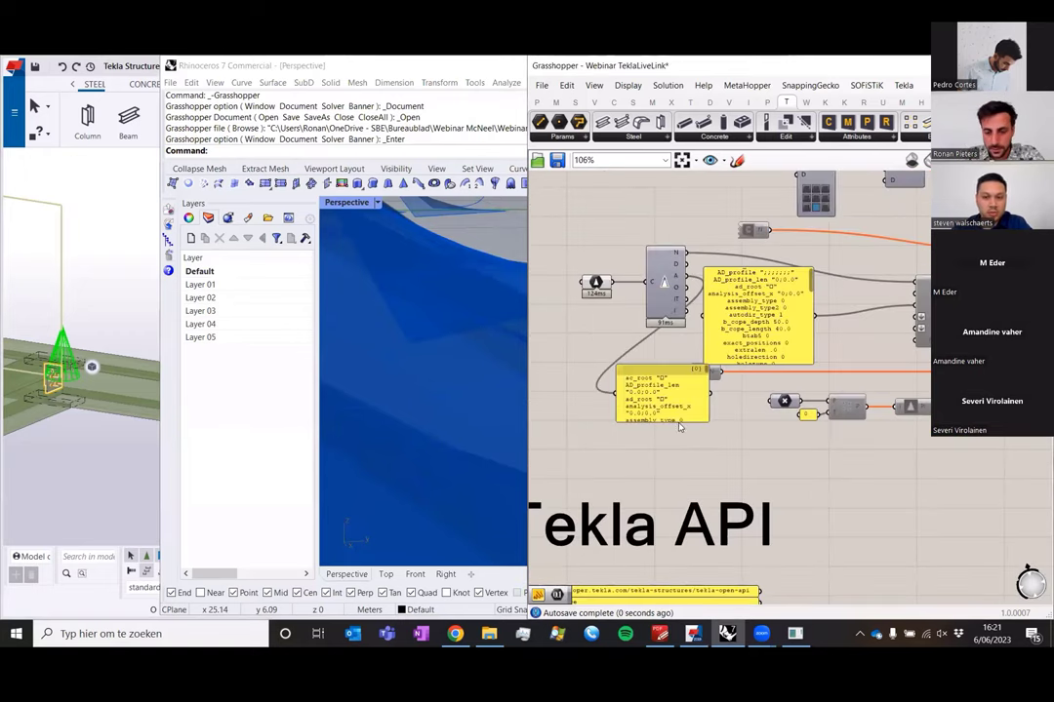
pyautogui.moveTo(678, 419); pyautogui.dragTo(681, 597)
pyautogui.scroll(3, 688, 505)
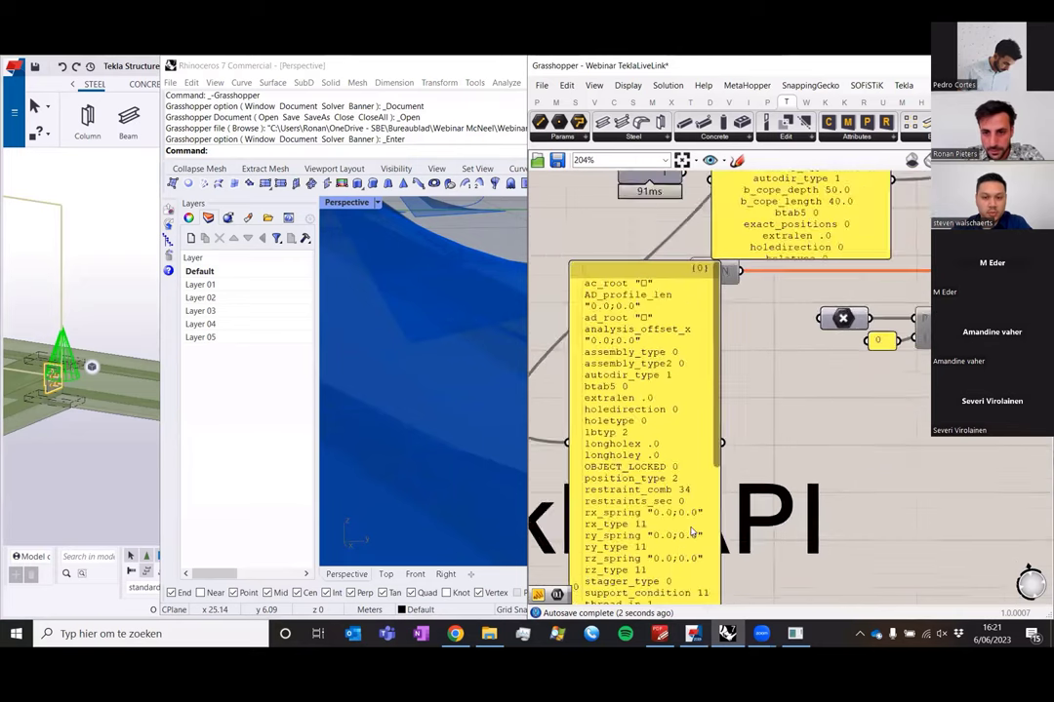
pyautogui.moveTo(719, 415); pyautogui.dragTo(736, 616)
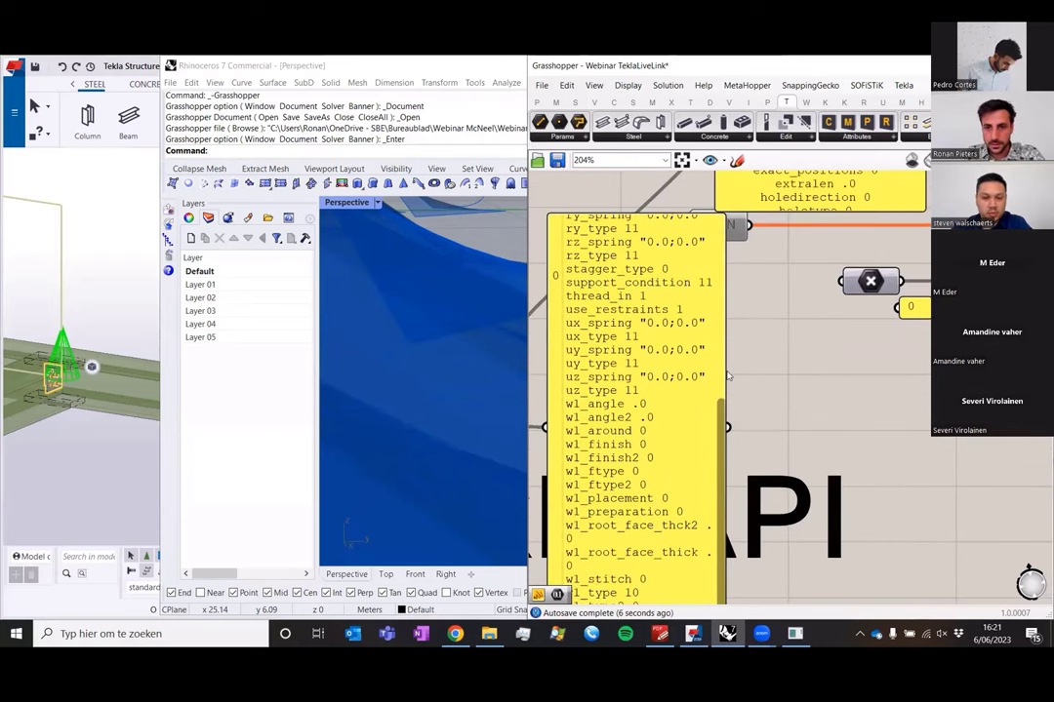
pyautogui.moveTo(722, 371); pyautogui.dragTo(873, 376)
pyautogui.scroll(-3, 820, 449)
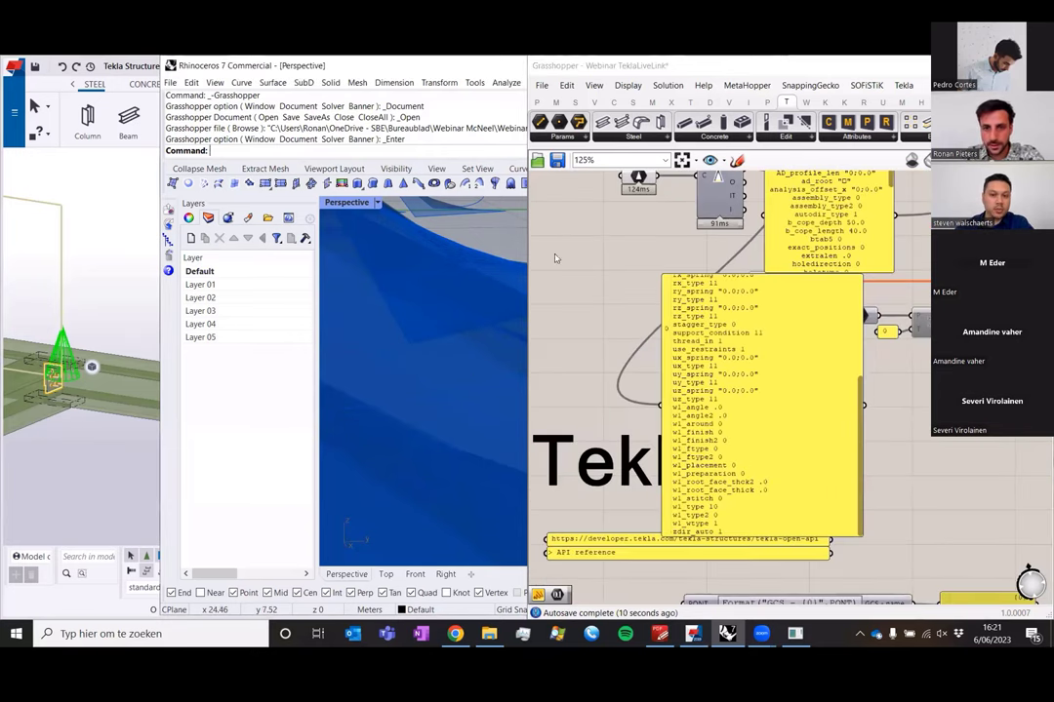
# - Refresh the Tekla object references of the component parameter feeding the deconstruction node
pyautogui.moveTo(597, 209); pyautogui.dragTo(626, 267, button='right')
pyautogui.rightClick(669, 237)
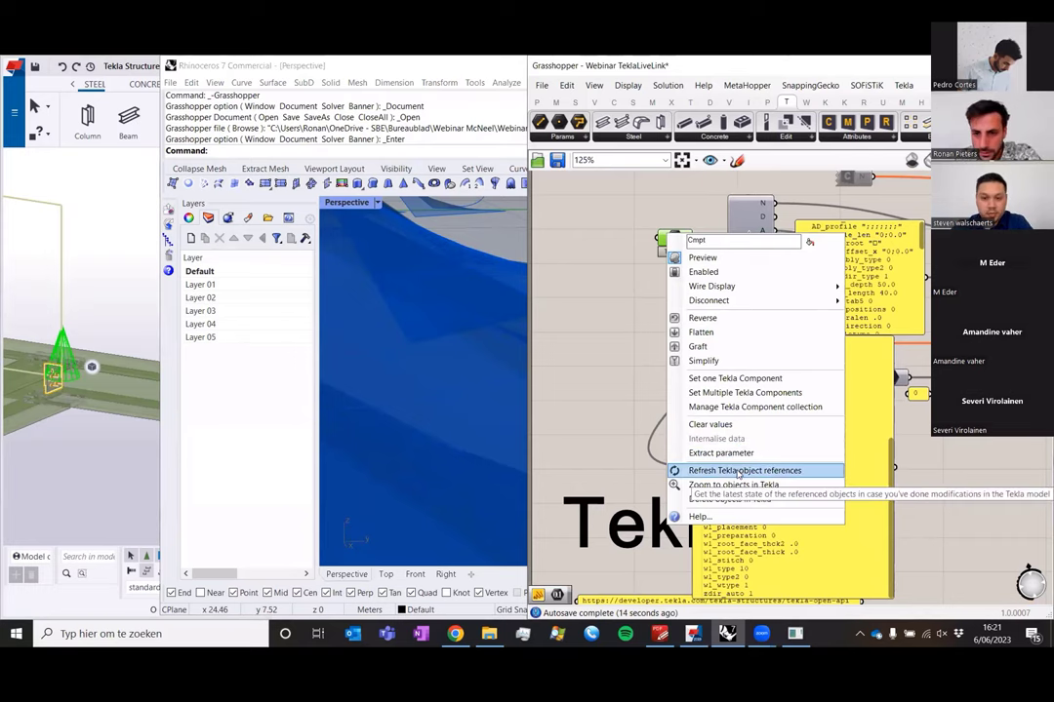
pyautogui.click(726, 470)
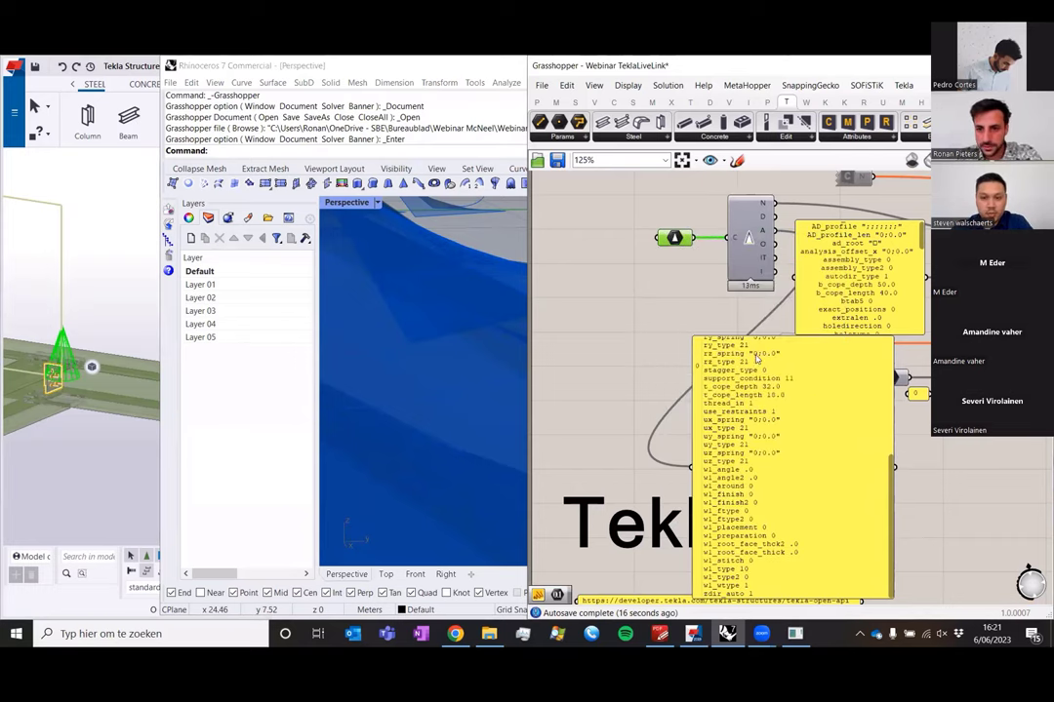
# - Examine the cope depth and length entries in the refreshed attributes list, then the inactive Component node and the upper component catalog node
pyautogui.scroll(4, 763, 402)
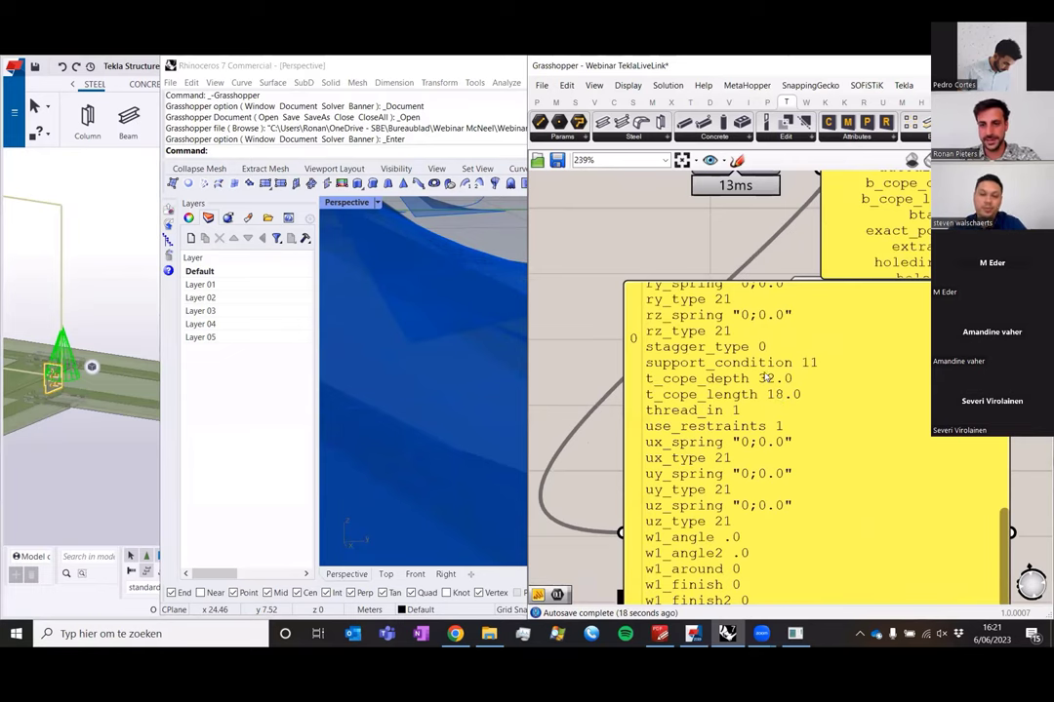
pyautogui.scroll(-3, 964, 481)
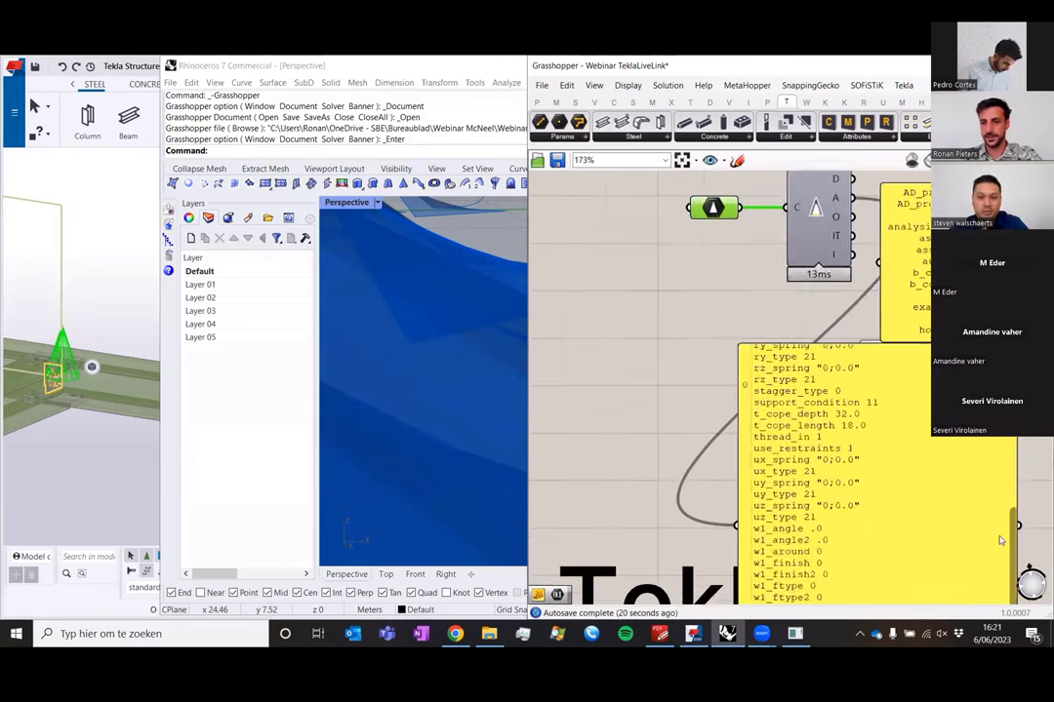
pyautogui.moveTo(883, 520); pyautogui.dragTo(765, 508, button='right')
pyautogui.scroll(5, 758, 491)
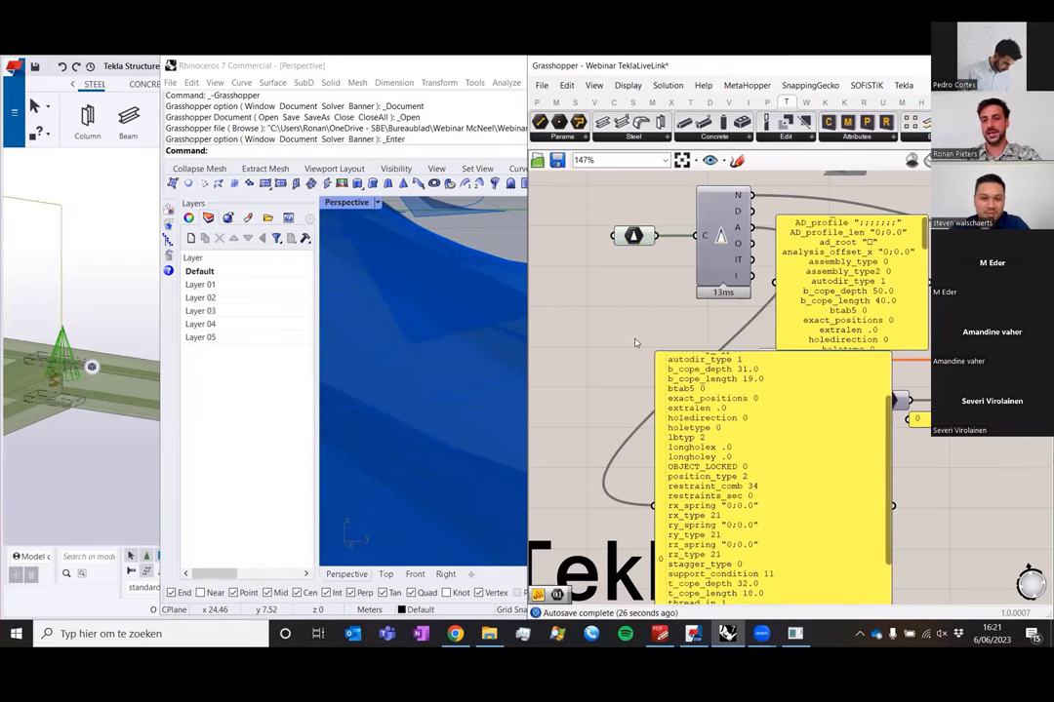
pyautogui.scroll(-5, 618, 344)
pyautogui.scroll(6, 810, 332)
pyautogui.click(862, 335)
pyautogui.scroll(-4, 862, 334)
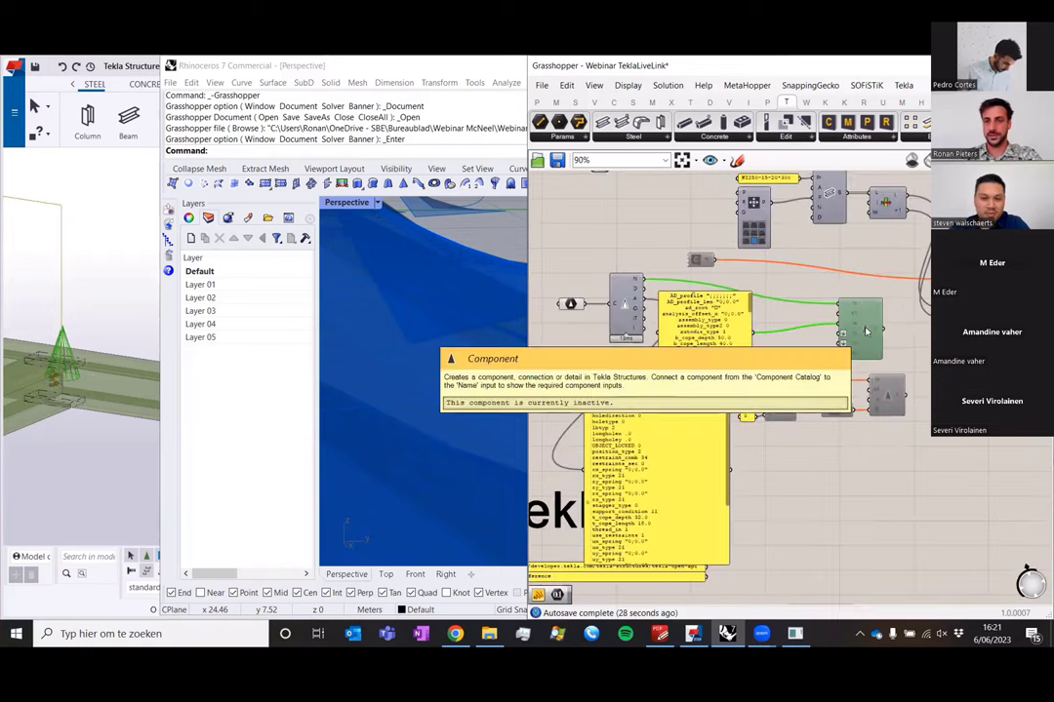
pyautogui.moveTo(702, 265); pyautogui.dragTo(658, 298, button='right')
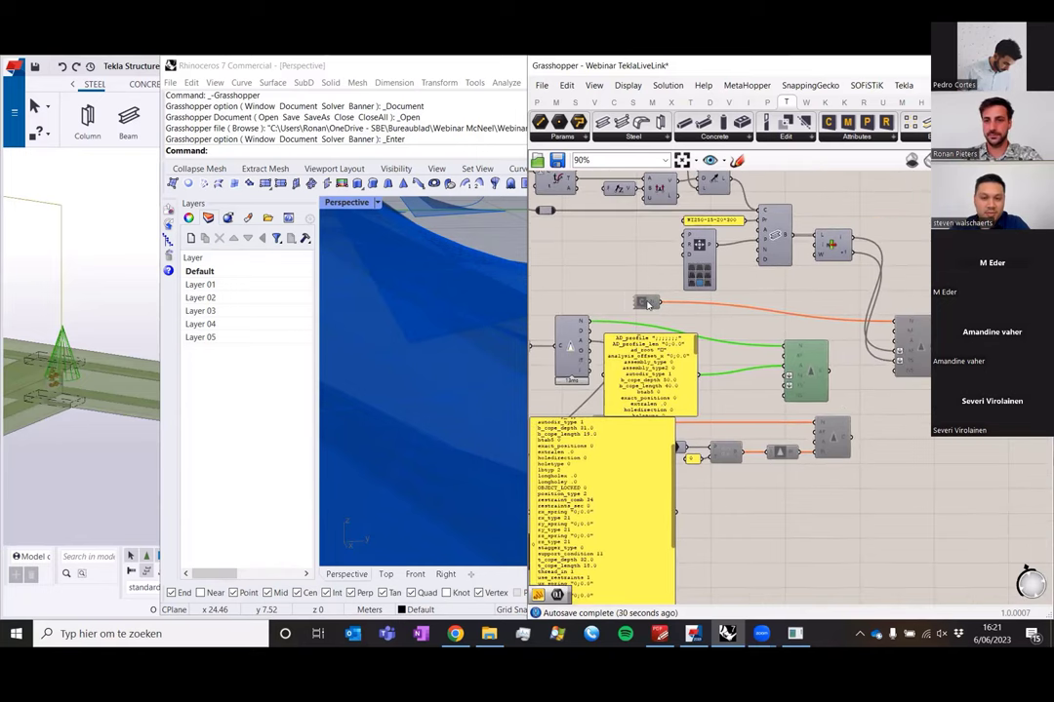
pyautogui.click(647, 303)
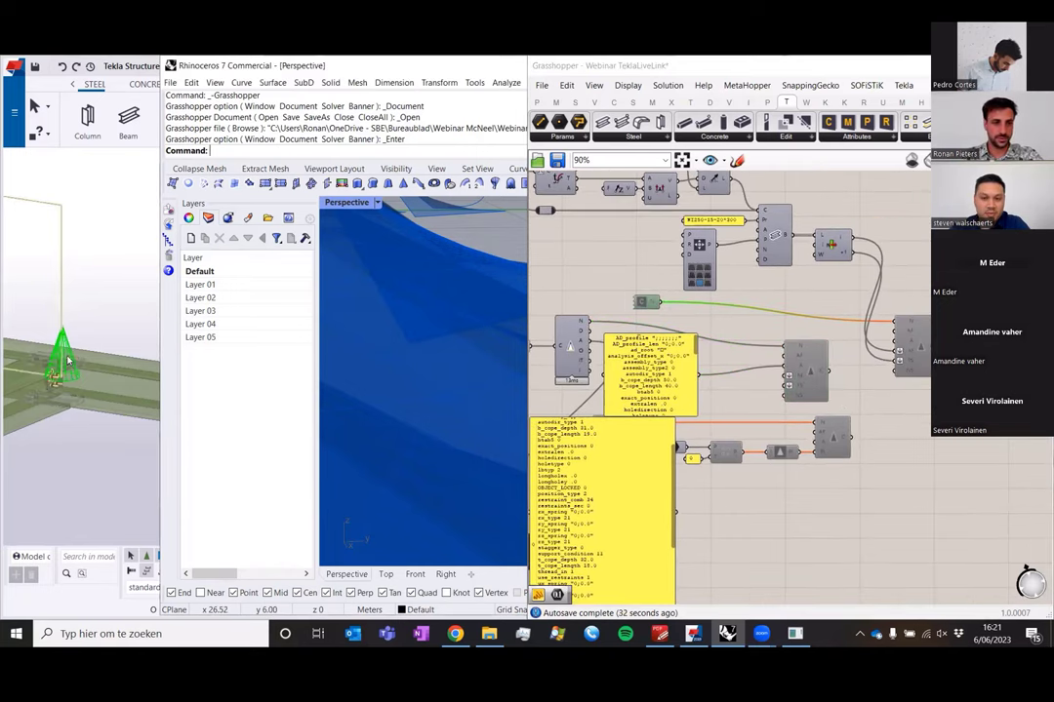
# - Copy only the data of the enlarged attributes panel and paste it over the contents of the panel feeding the inactive Component node
pyautogui.moveTo(646, 449); pyautogui.dragTo(709, 430, button='right')
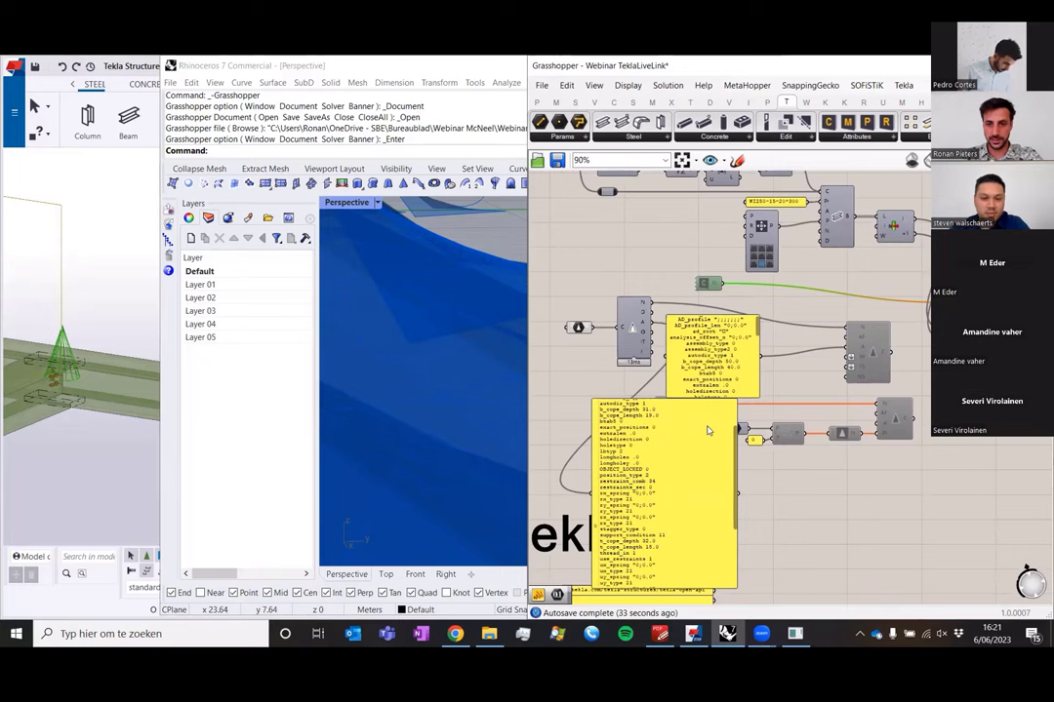
pyautogui.click(686, 481)
pyautogui.rightClick(673, 491)
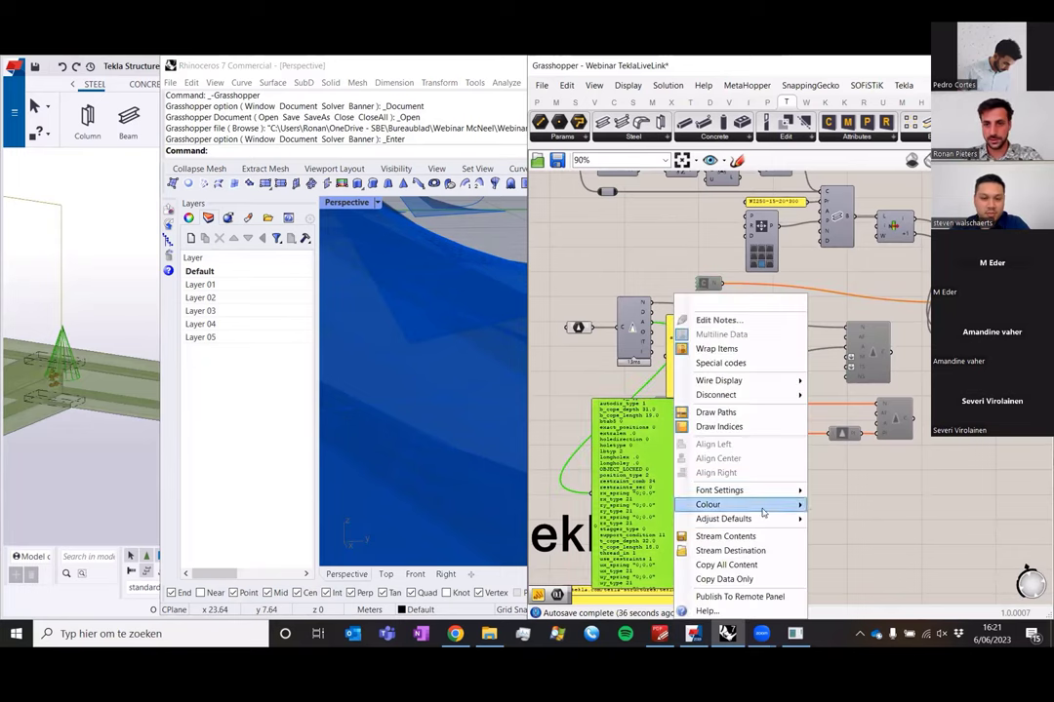
pyautogui.click(767, 582)
pyautogui.click(707, 337)
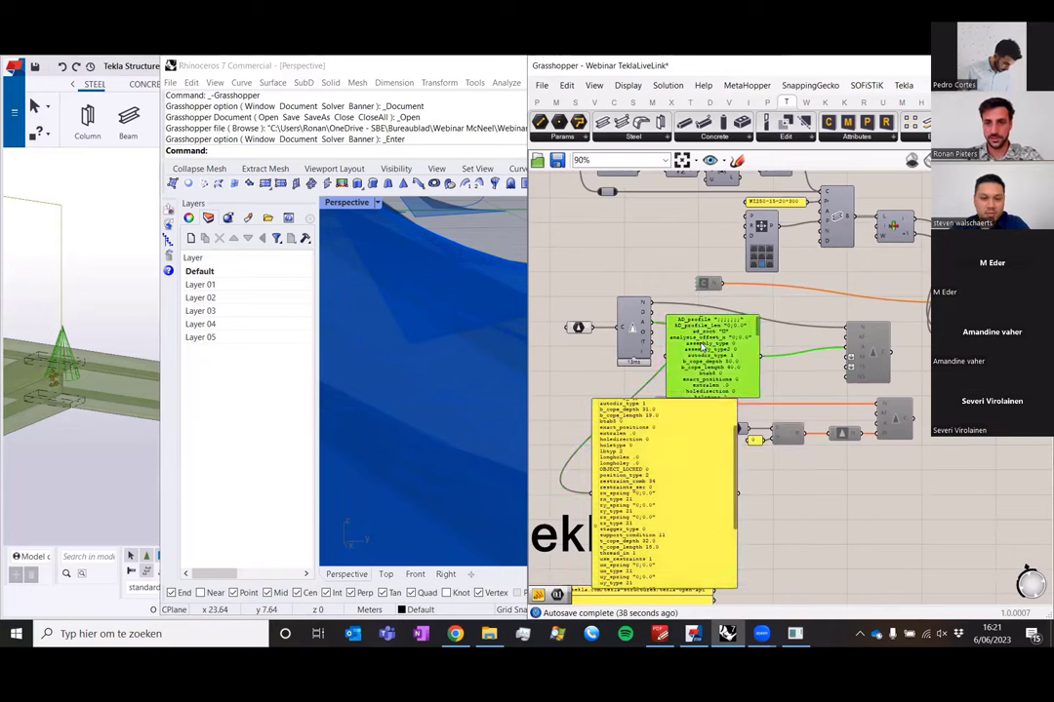
pyautogui.doubleClick(708, 337)
pyautogui.hotkey('ctrl', 'v')
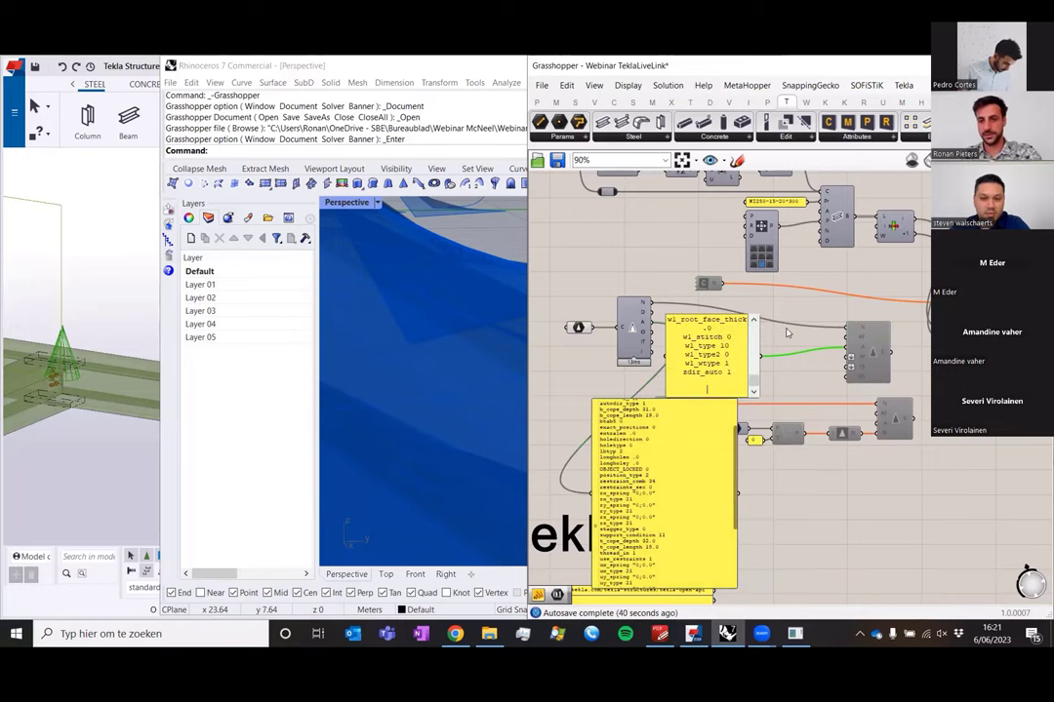
# - Remove the enlarged attributes panel from the Grasshopper canvas
pyautogui.click(699, 470)
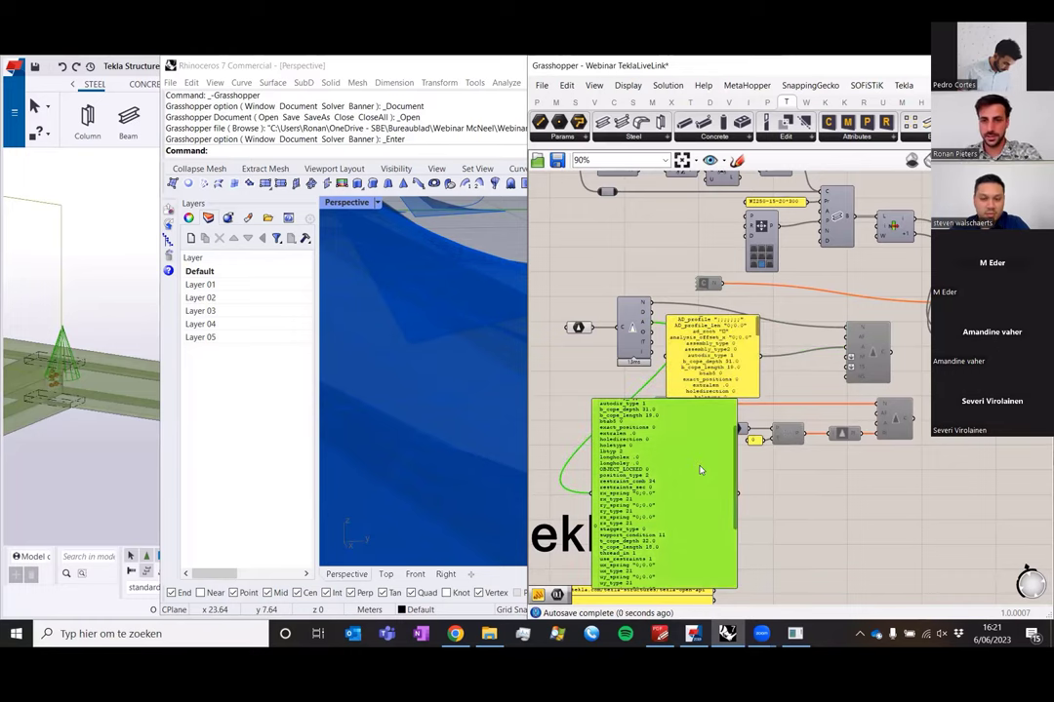
pyautogui.press('Delete')
pyautogui.moveTo(794, 370); pyautogui.dragTo(703, 412, button='right')
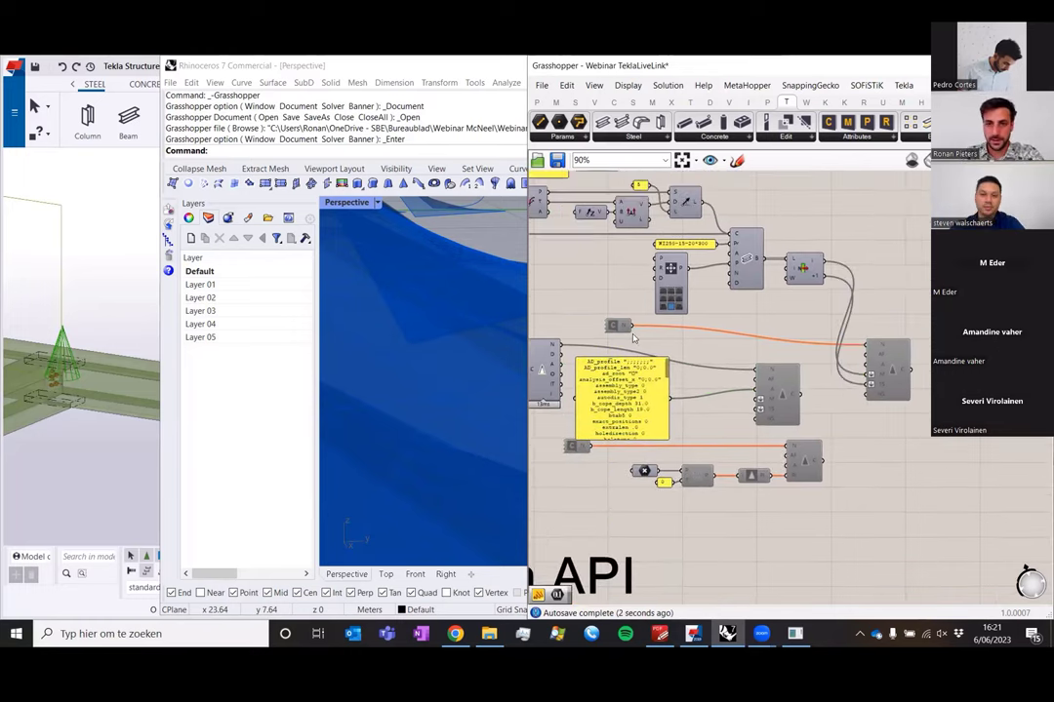
# - Delete the angle cleat connection between the two beams in Tekla Structures
pyautogui.click(64, 359)
pyautogui.click(64, 357)
pyautogui.press('Delete')
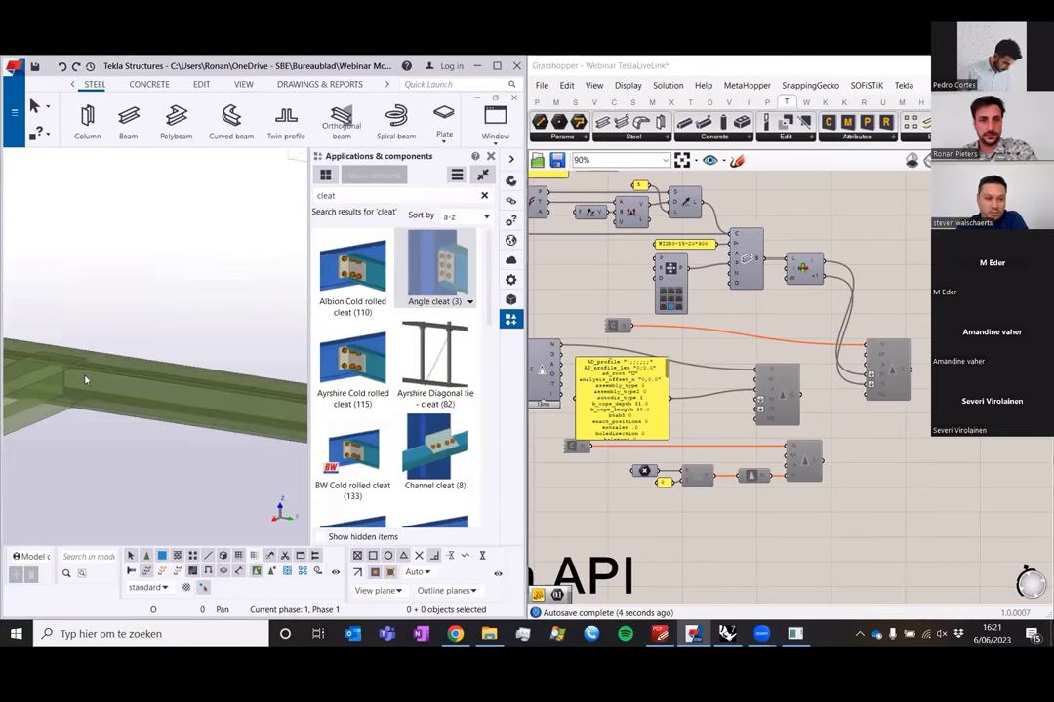
# - Enable the upper component catalog node and the Component node it feeds, and view the created connection in Tekla Structures
pyautogui.click(646, 342)
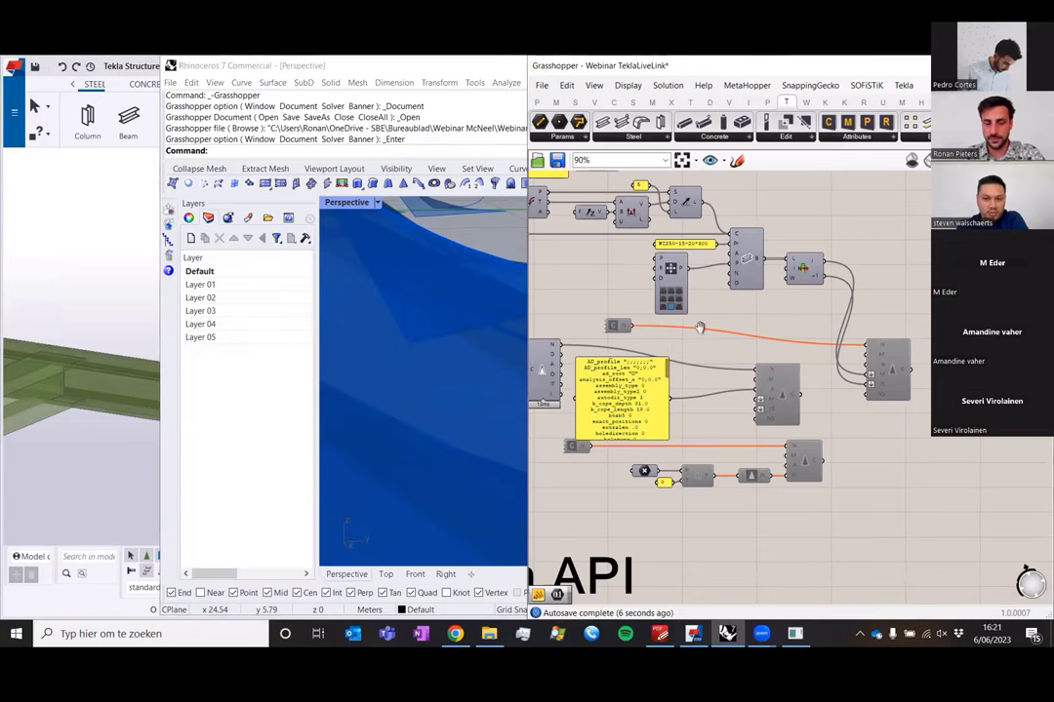
pyautogui.moveTo(698, 327); pyautogui.dragTo(745, 307, button='right')
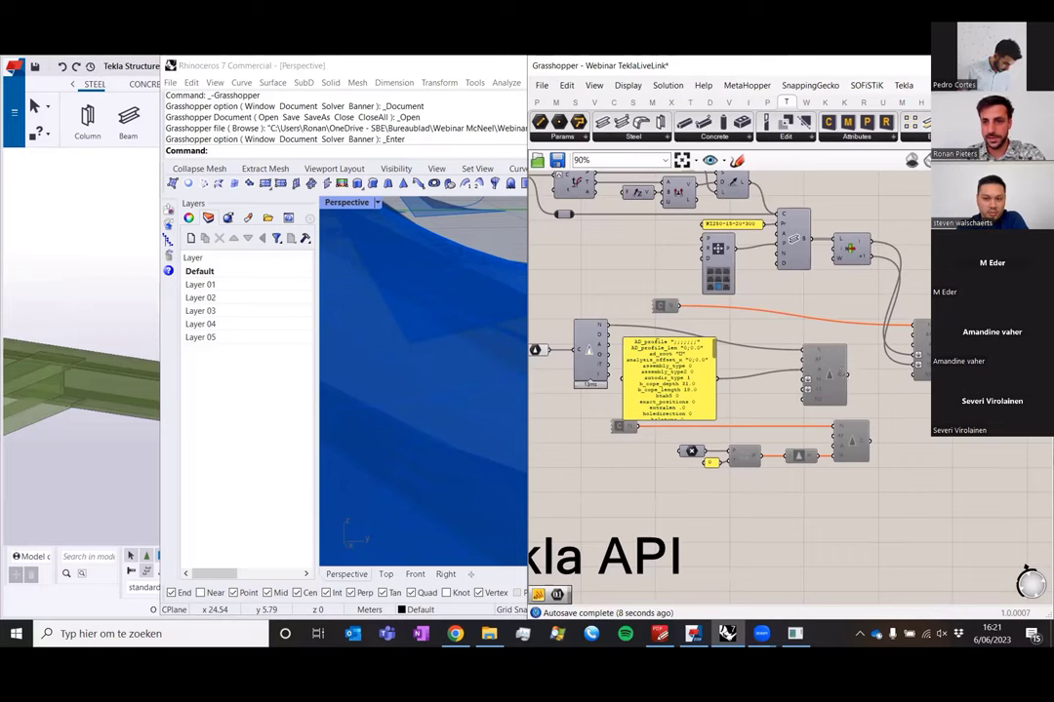
pyautogui.click(921, 348)
pyautogui.moveTo(636, 286); pyautogui.dragTo(723, 338)
pyautogui.middleClick(683, 305)
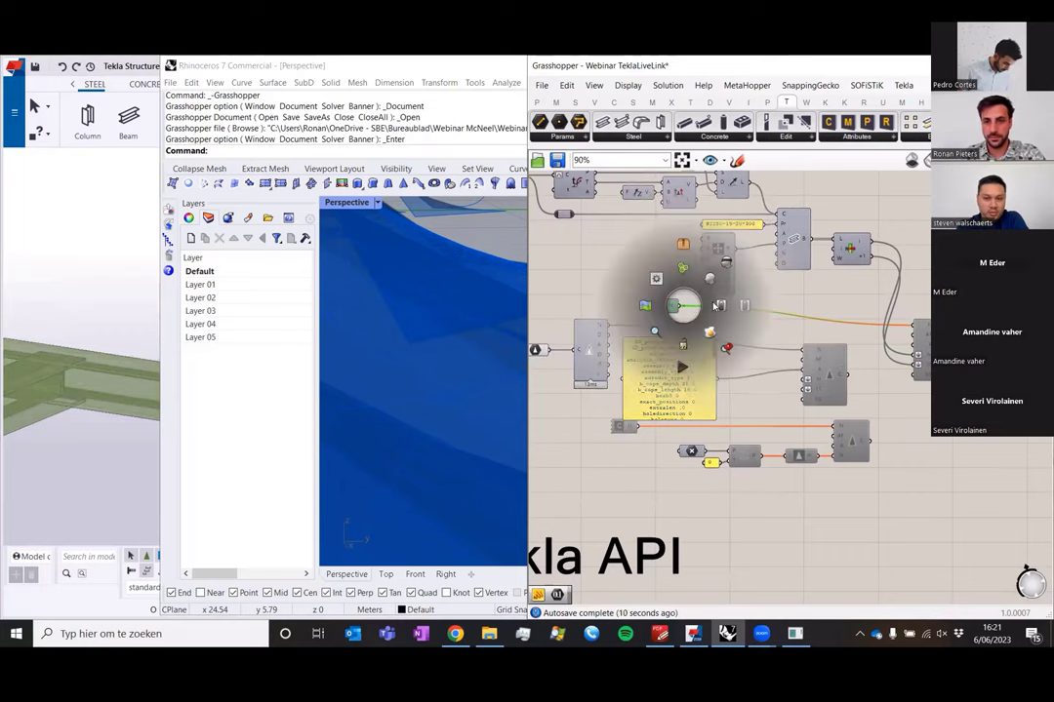
pyautogui.click(722, 312)
pyautogui.moveTo(676, 307)
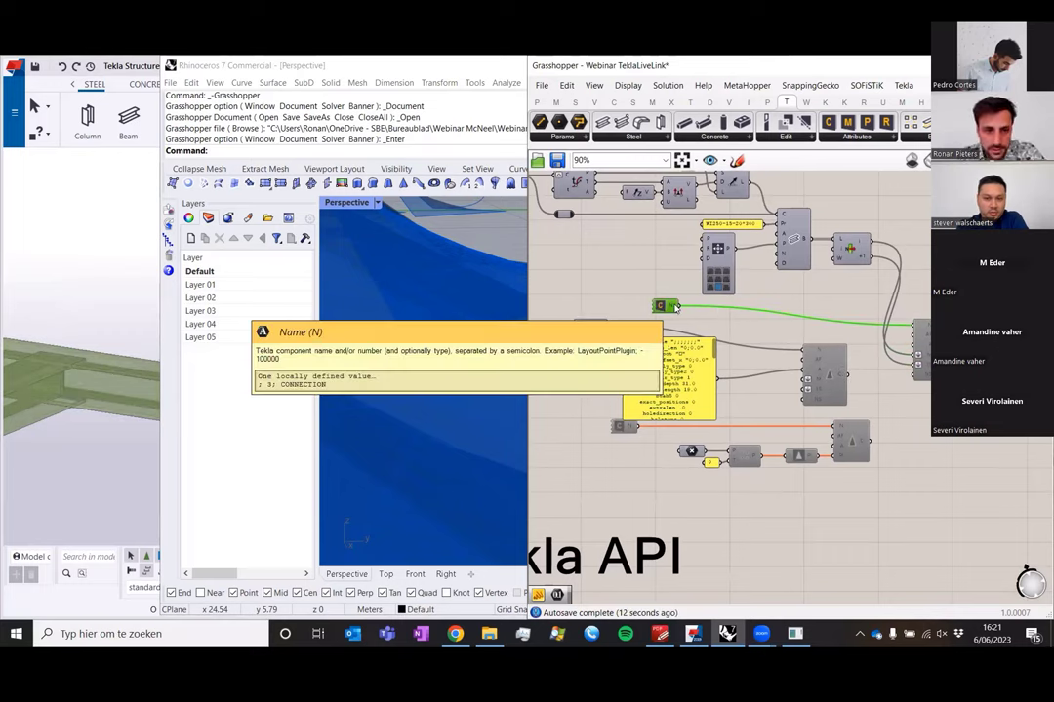
pyautogui.middleClick(922, 341)
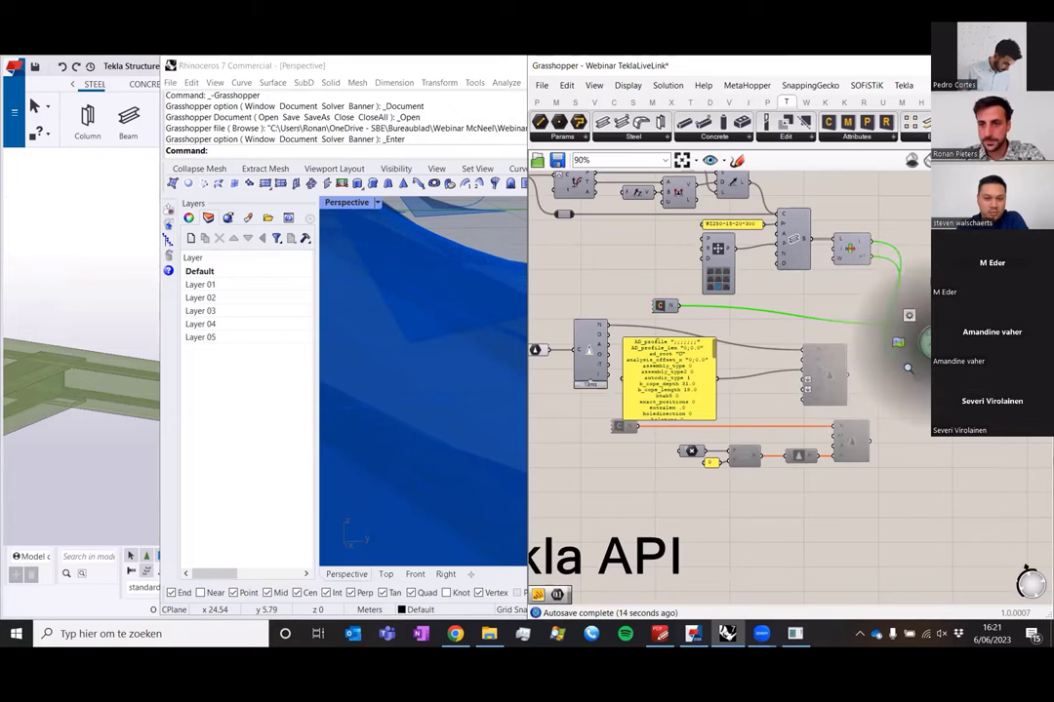
pyautogui.click(935, 304)
pyautogui.scroll(4, 70, 400)
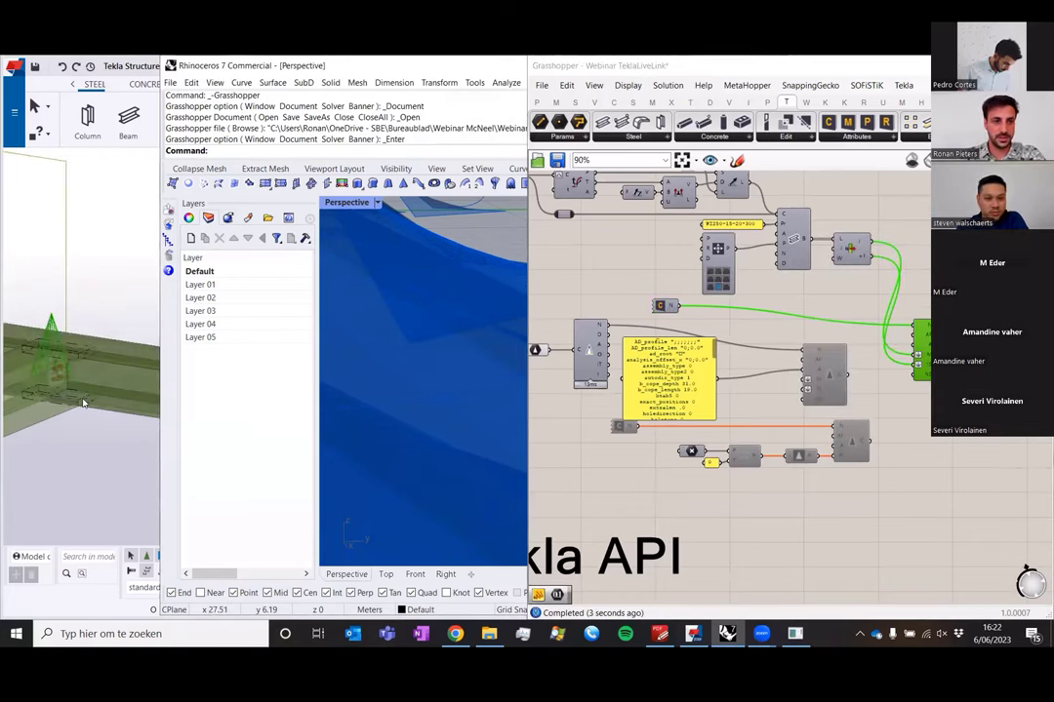
pyautogui.click(84, 402)
pyautogui.click(104, 484)
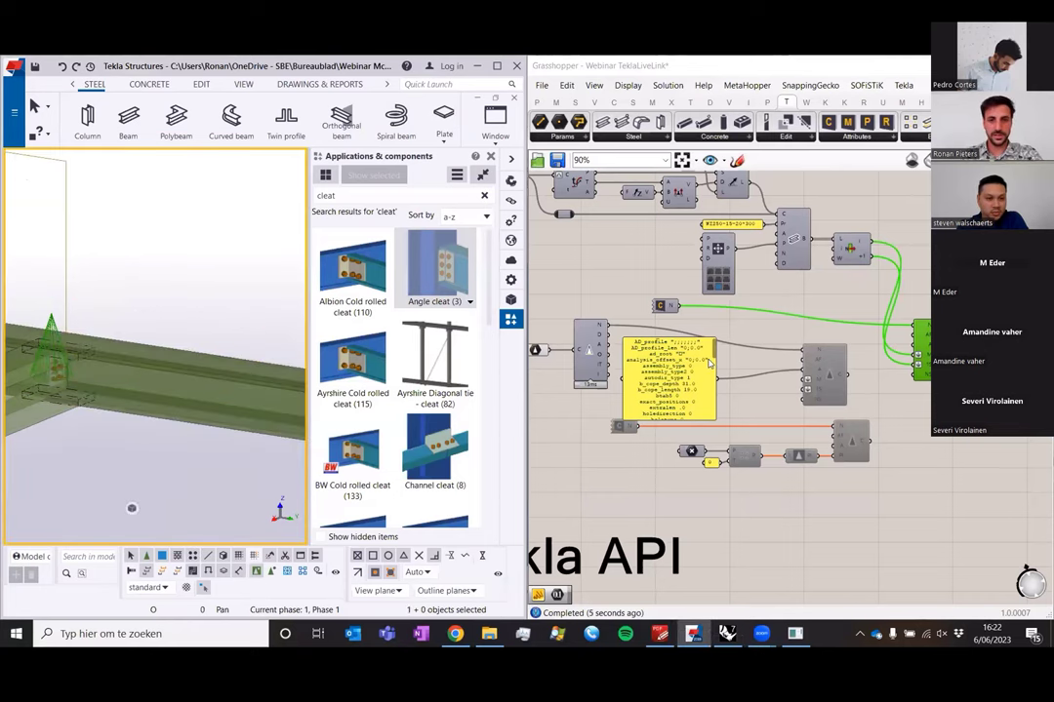
# - Wire the attributes panel into the enabled Component node's attributes input, and check the angle cleat's notch settings in Tekla Structures
pyautogui.click(882, 348)
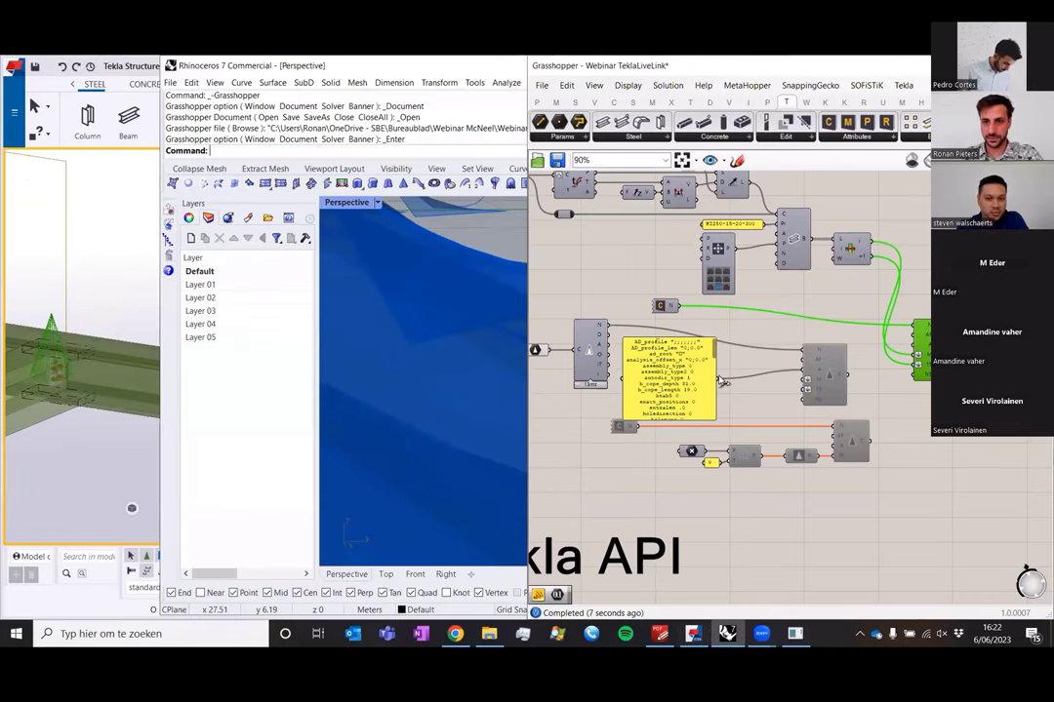
pyautogui.moveTo(719, 377); pyautogui.dragTo(915, 347)
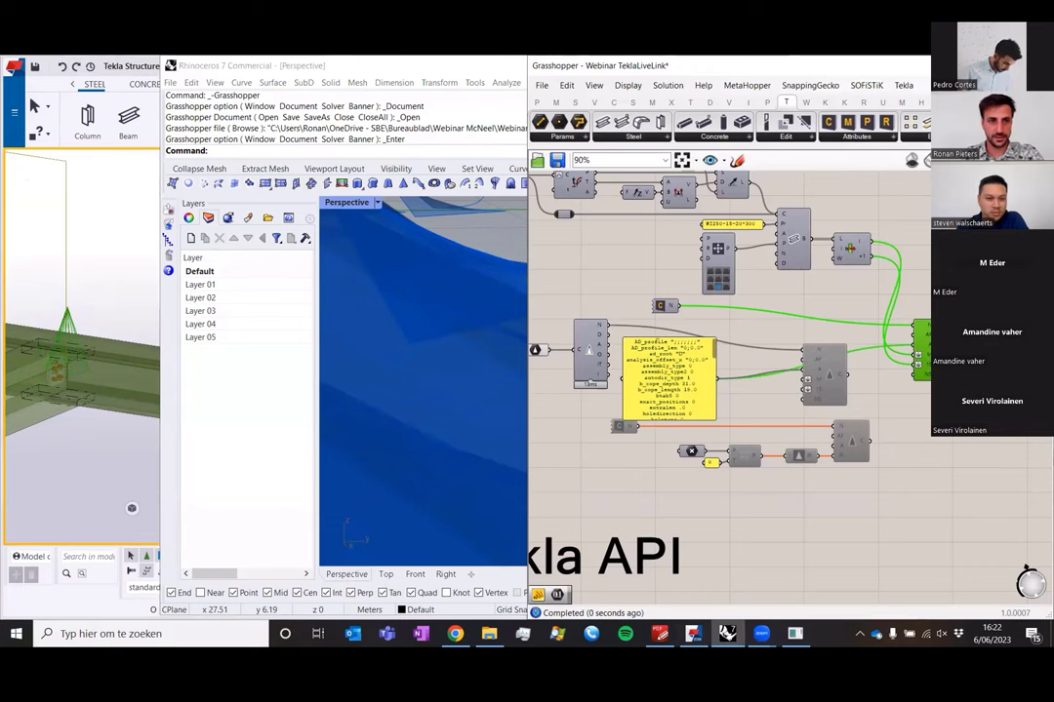
pyautogui.doubleClick(68, 343)
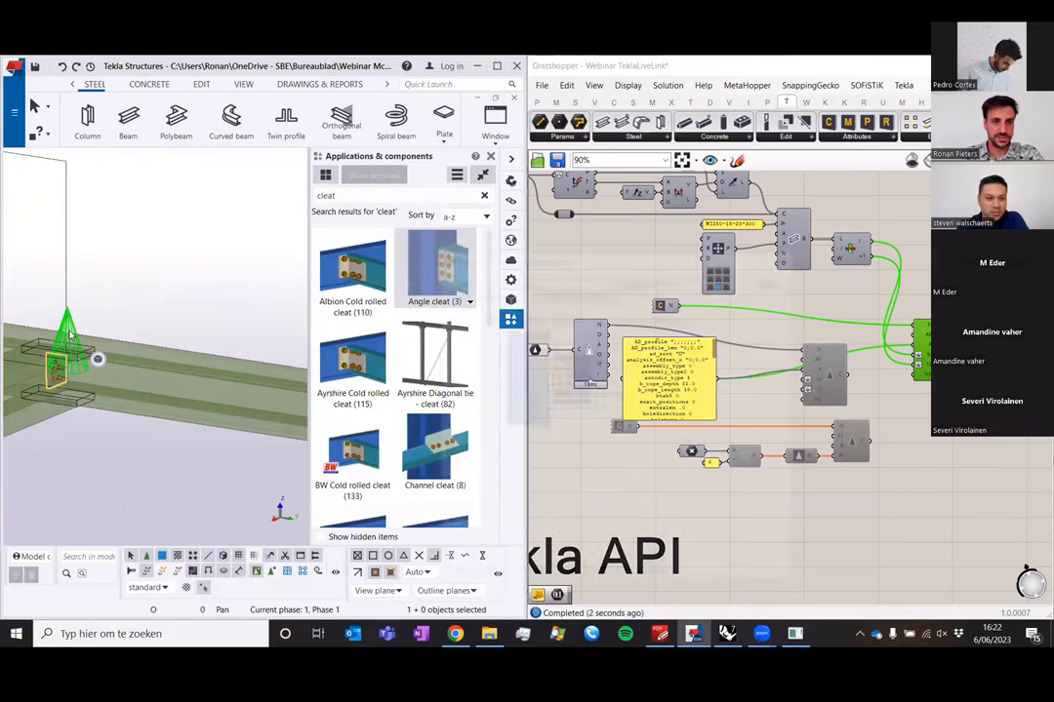
pyautogui.click(599, 317)
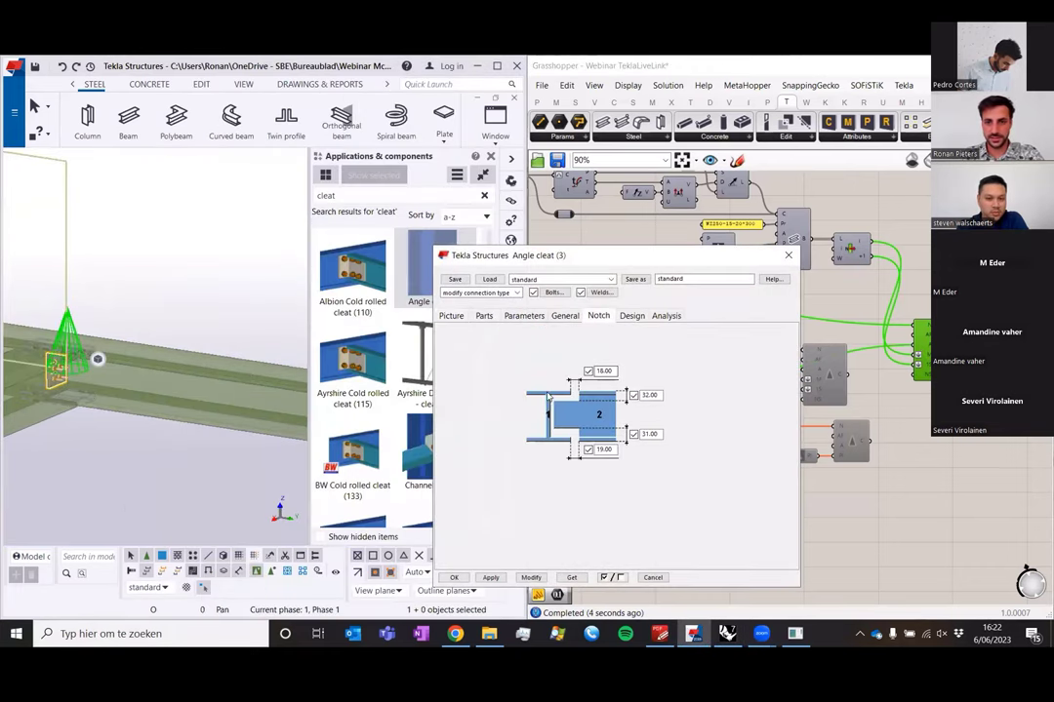
pyautogui.click(654, 579)
pyautogui.click(751, 522)
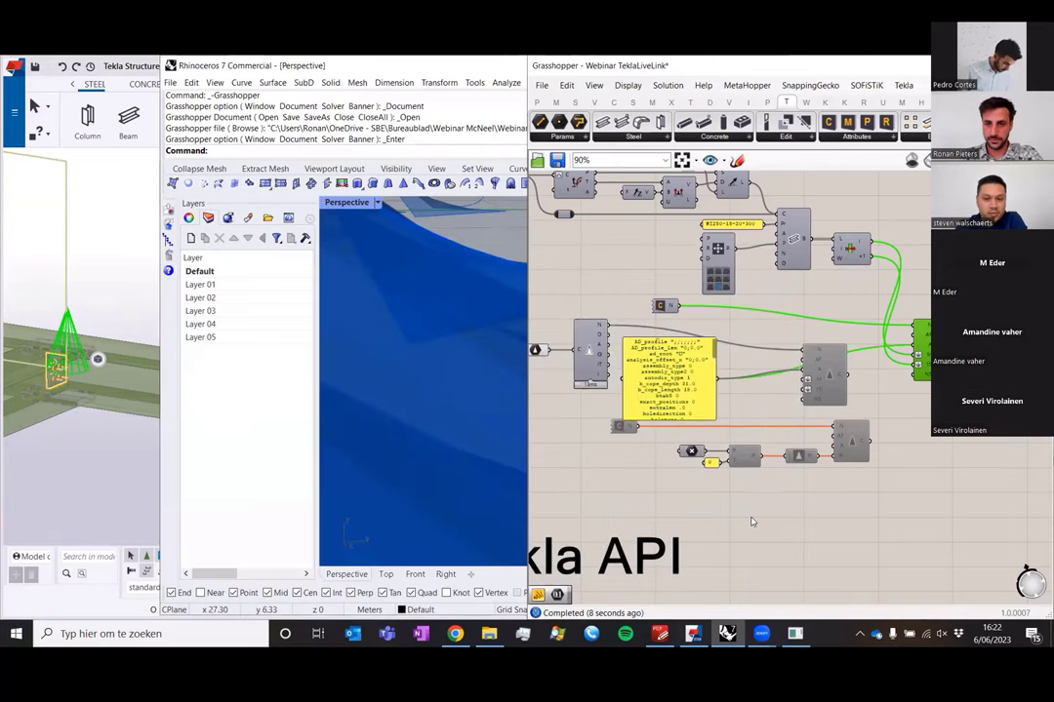
# - Examine the main part and single secondary part inputs on the enabled Component node and the beam wires feeding them
pyautogui.scroll(4, 841, 454)
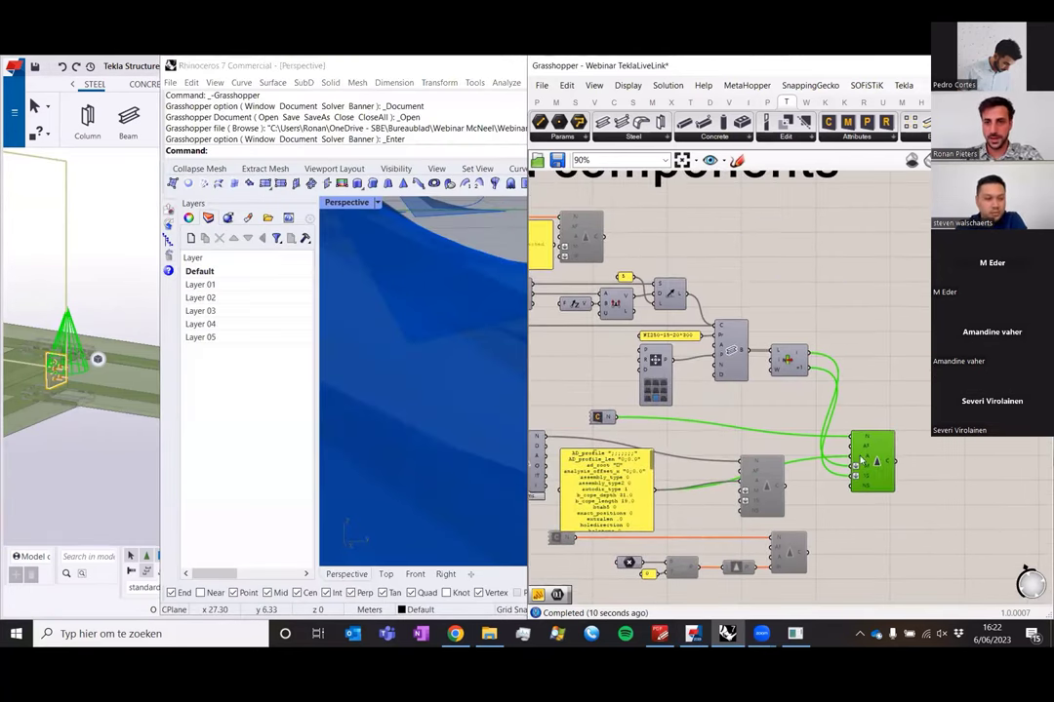
pyautogui.scroll(3, 863, 485)
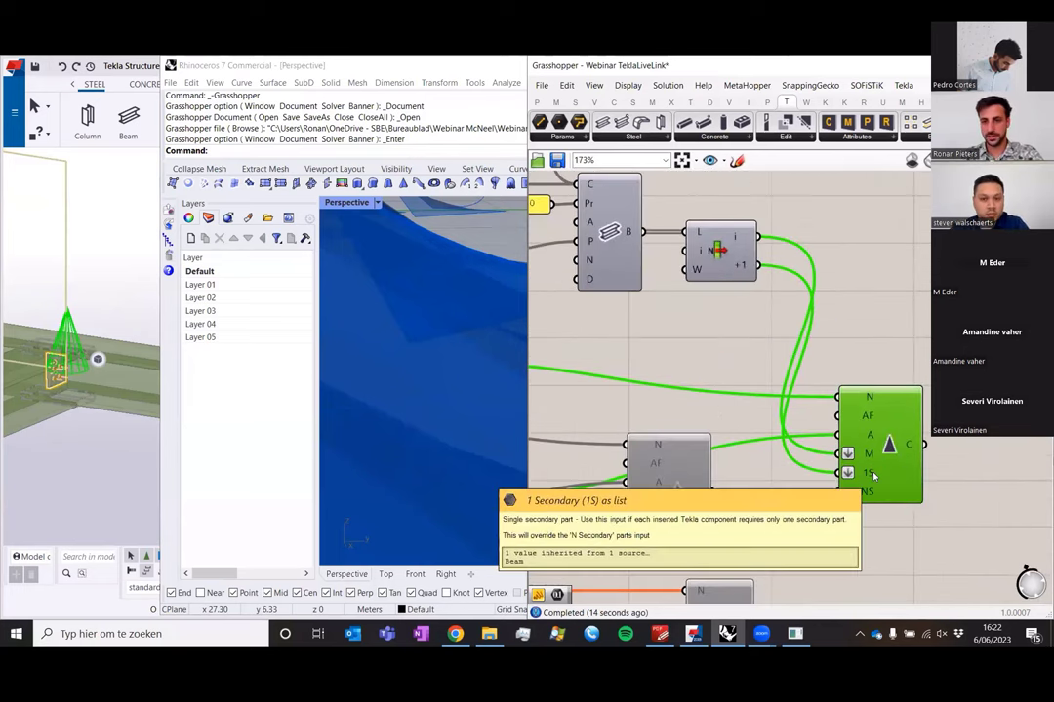
pyautogui.scroll(-4, 873, 475)
pyautogui.scroll(-4, 873, 475)
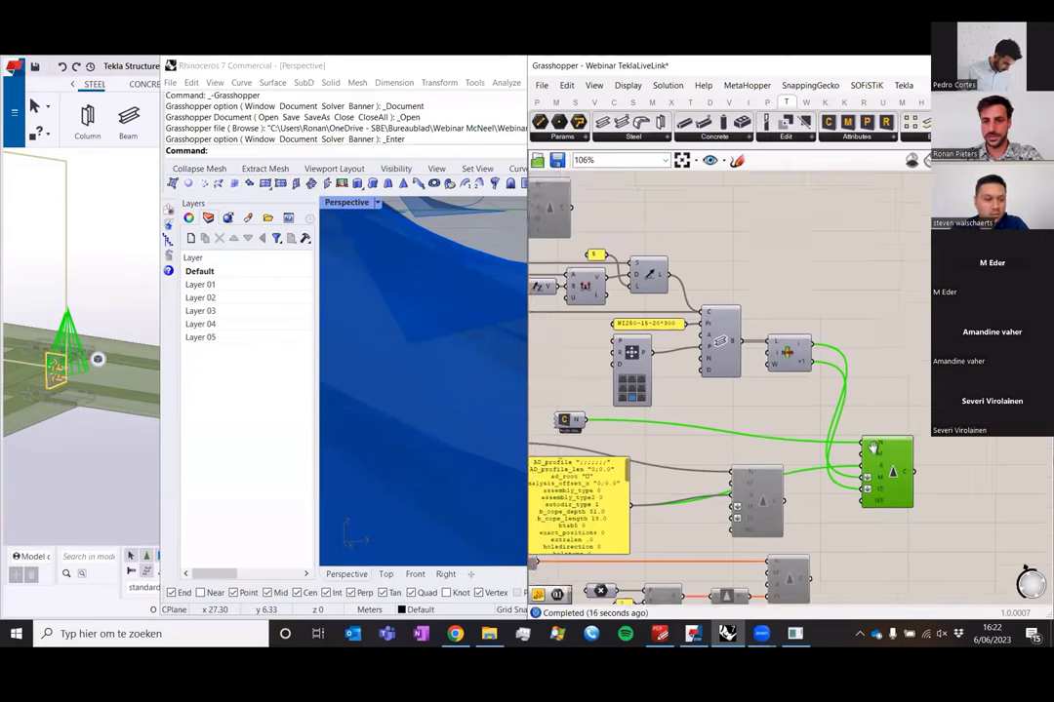
pyautogui.scroll(4, 883, 485)
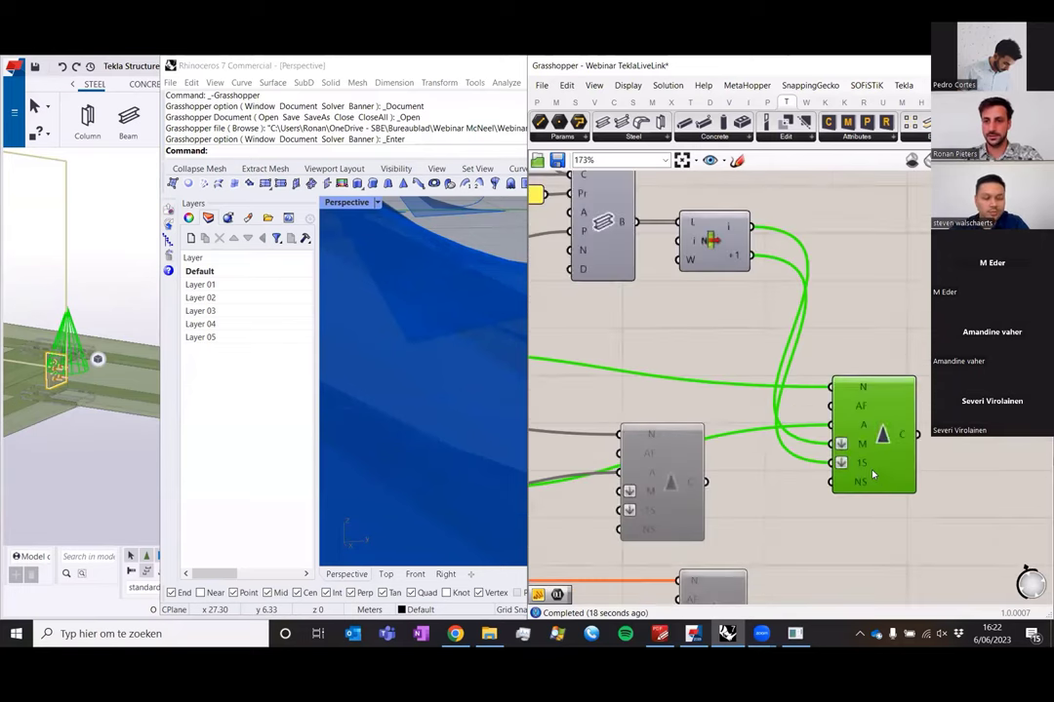
# - Add a new Component node above the beam nodes and connect the angle cleat catalog node to its Name input
pyautogui.scroll(-5, 878, 478)
pyautogui.doubleClick(836, 306)
pyautogui.write('compo')
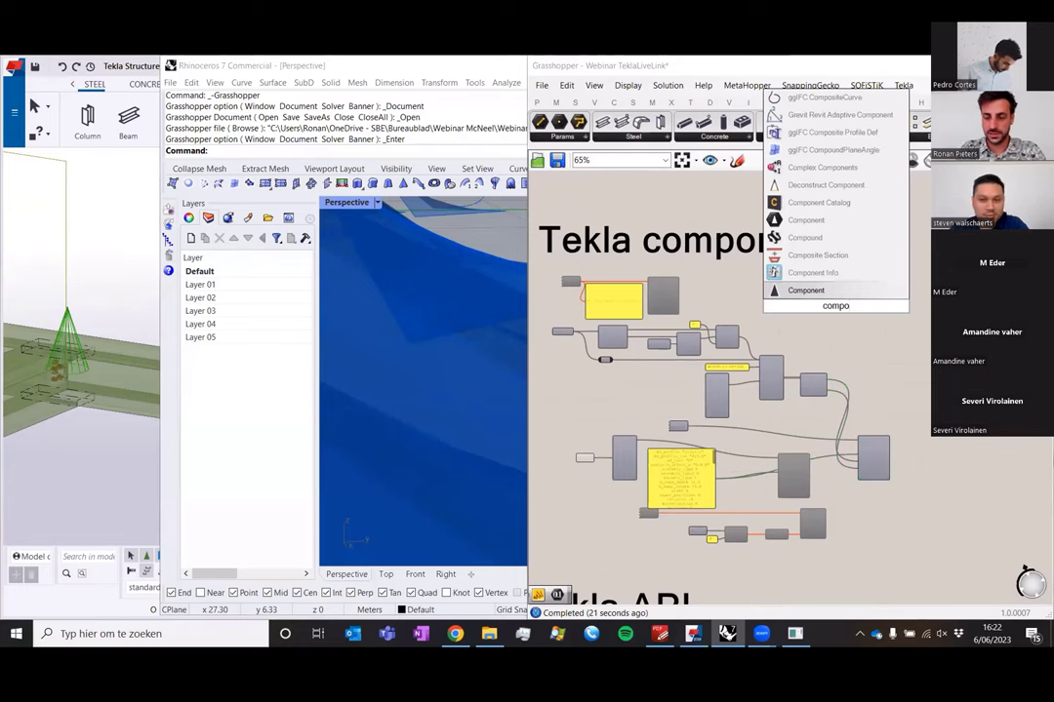
pyautogui.press('Return')
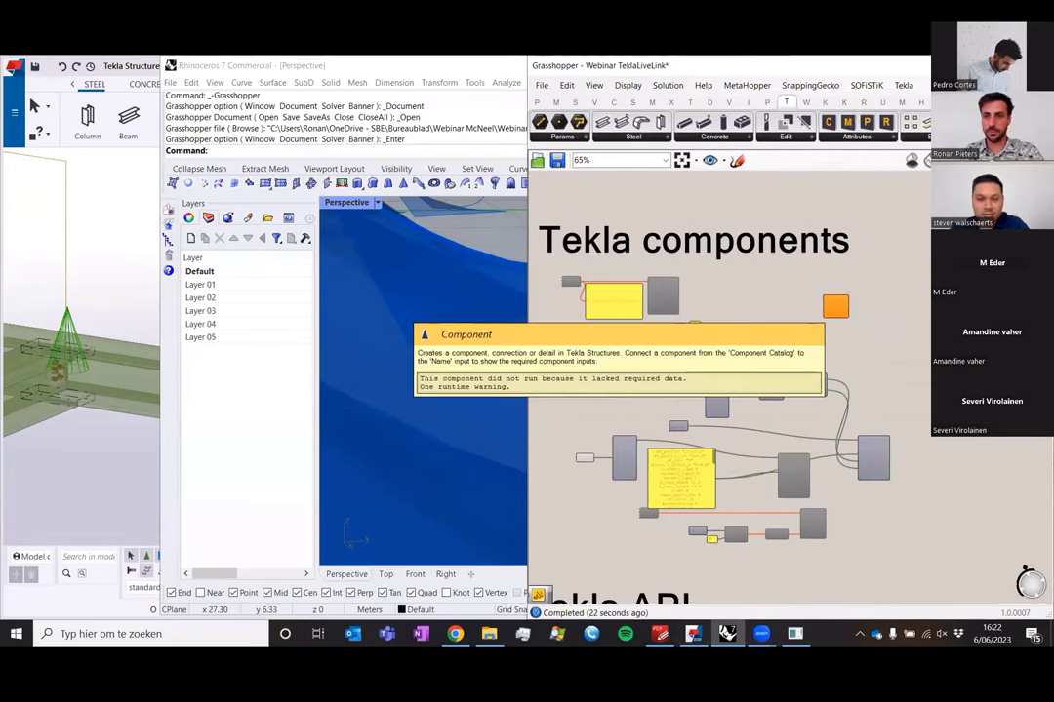
pyautogui.scroll(8, 795, 273)
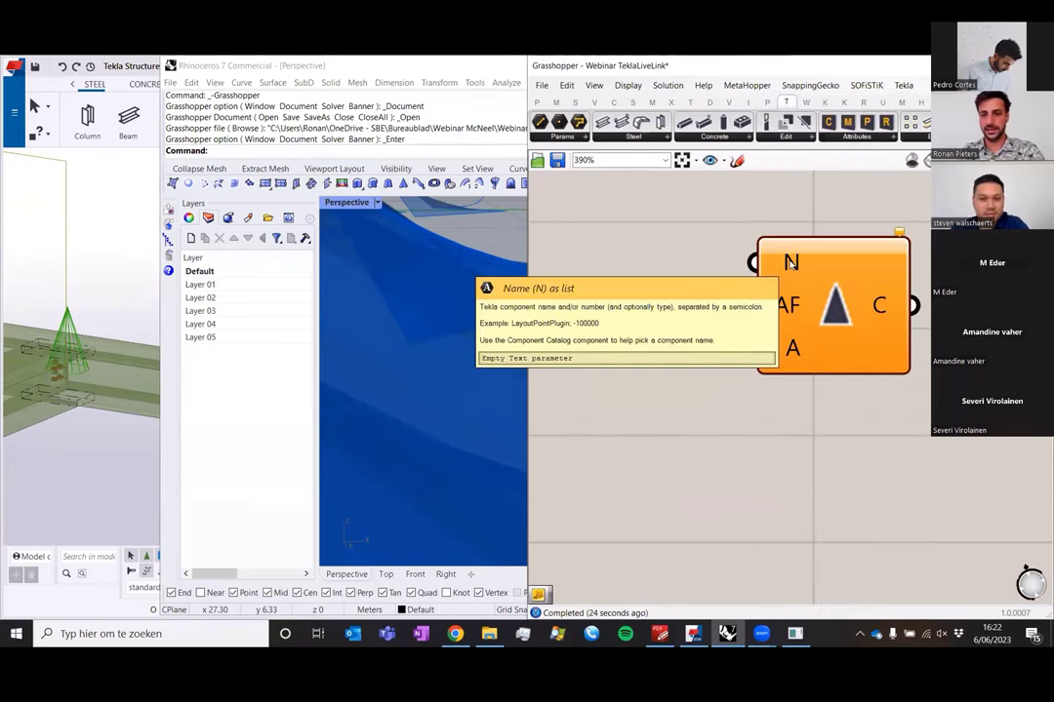
pyautogui.scroll(-6, 841, 394)
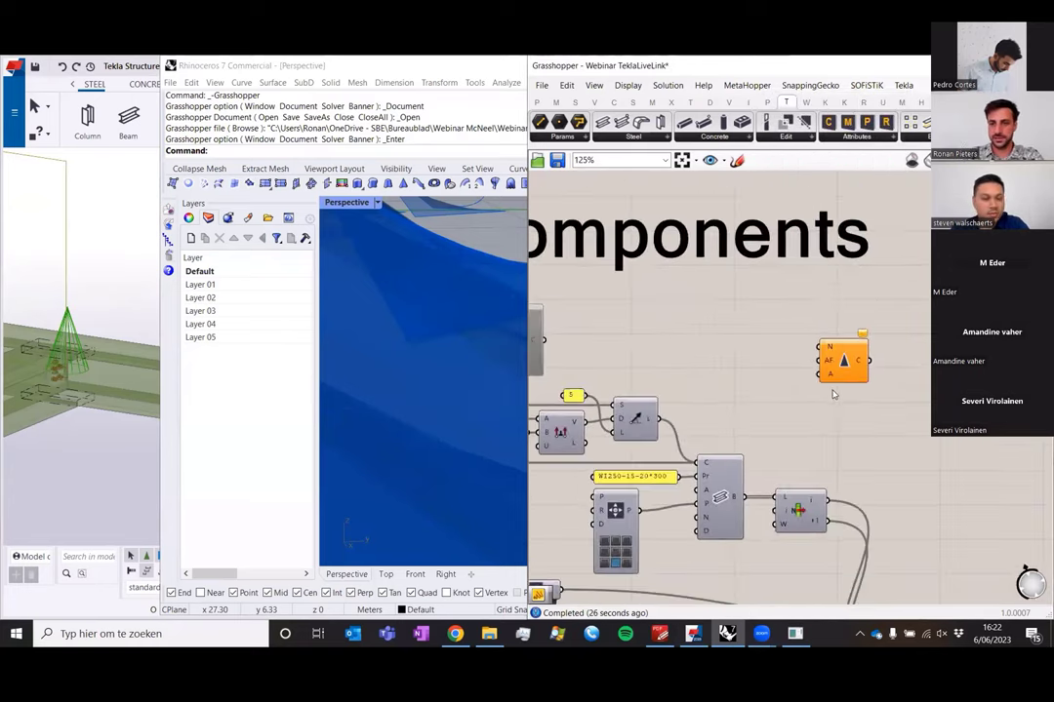
pyautogui.scroll(-3, 829, 402)
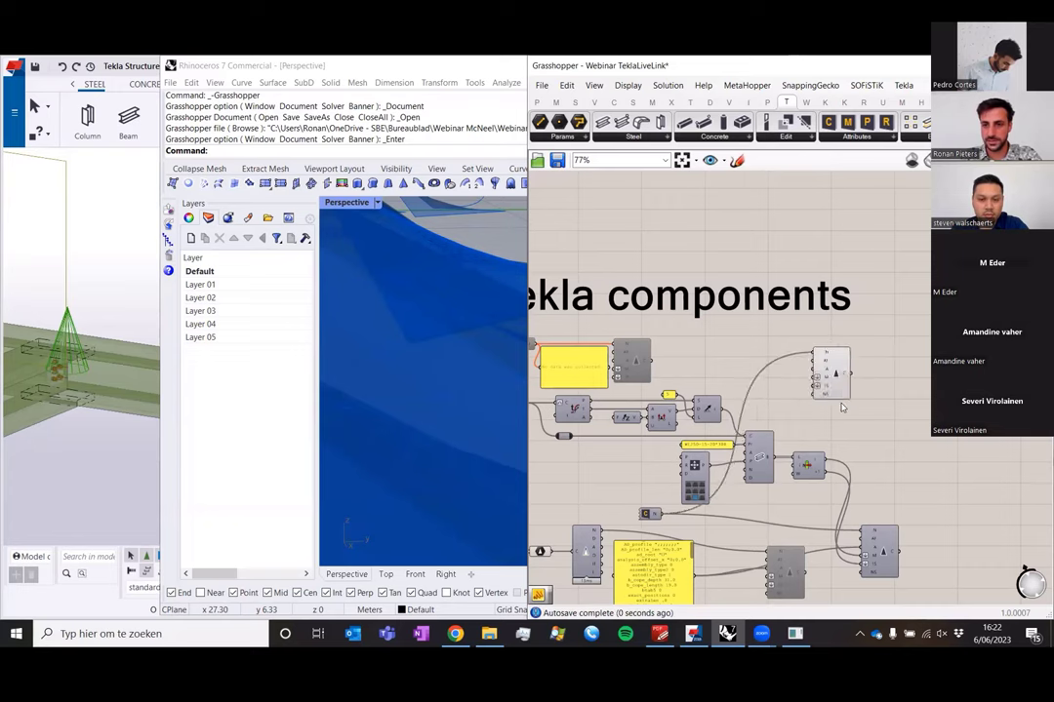
pyautogui.scroll(6, 829, 400)
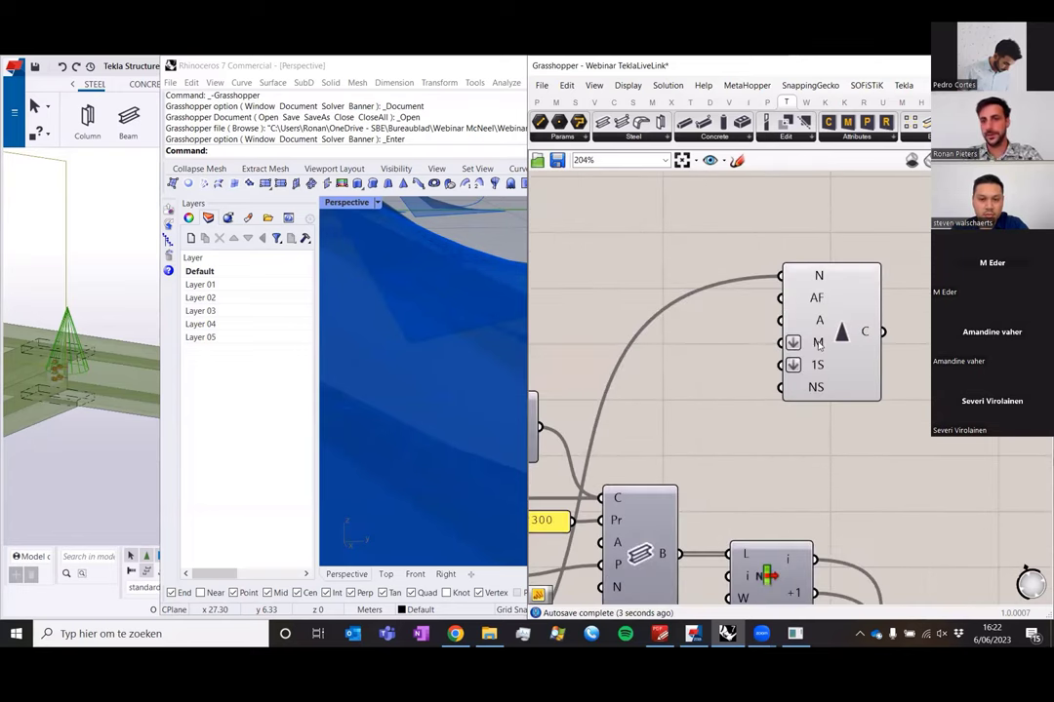
pyautogui.moveTo(818, 344)
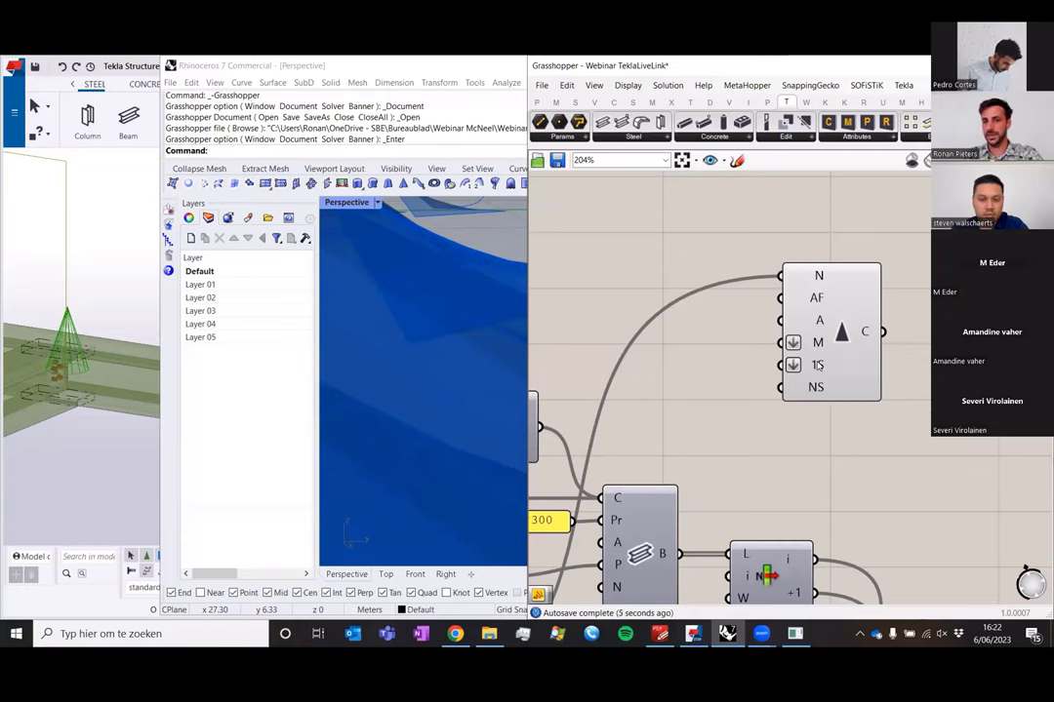
# - Enable the lower Helicoidal catalog node, its point and Plugin Input nodes, and the Component node they feed
pyautogui.scroll(-7, 839, 509)
pyautogui.moveTo(840, 509); pyautogui.dragTo(814, 284, button='right')
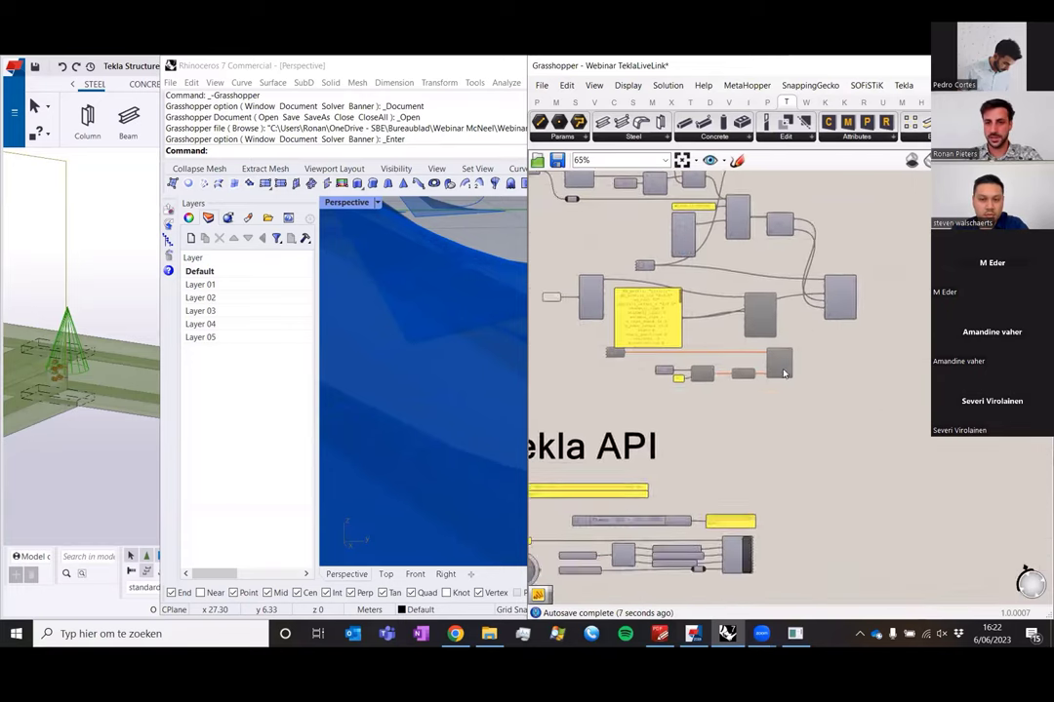
pyautogui.scroll(4, 785, 372)
pyautogui.moveTo(830, 402); pyautogui.dragTo(1042, 419, button='right')
pyautogui.moveTo(618, 334); pyautogui.dragTo(936, 409)
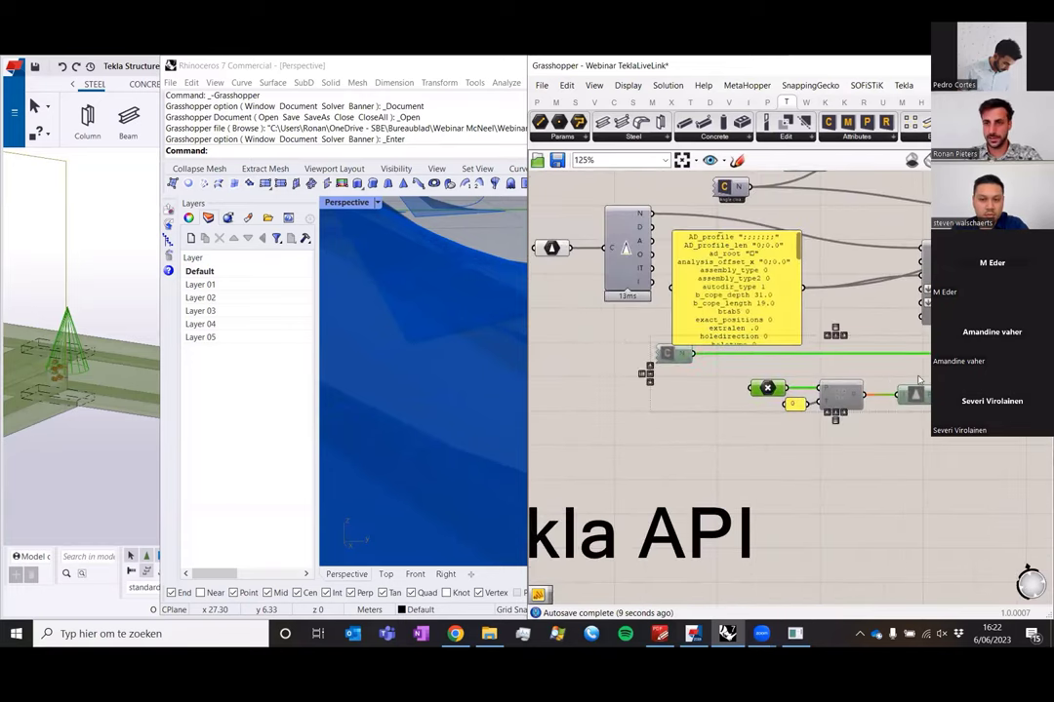
pyautogui.middleClick(916, 377)
pyautogui.click(883, 445)
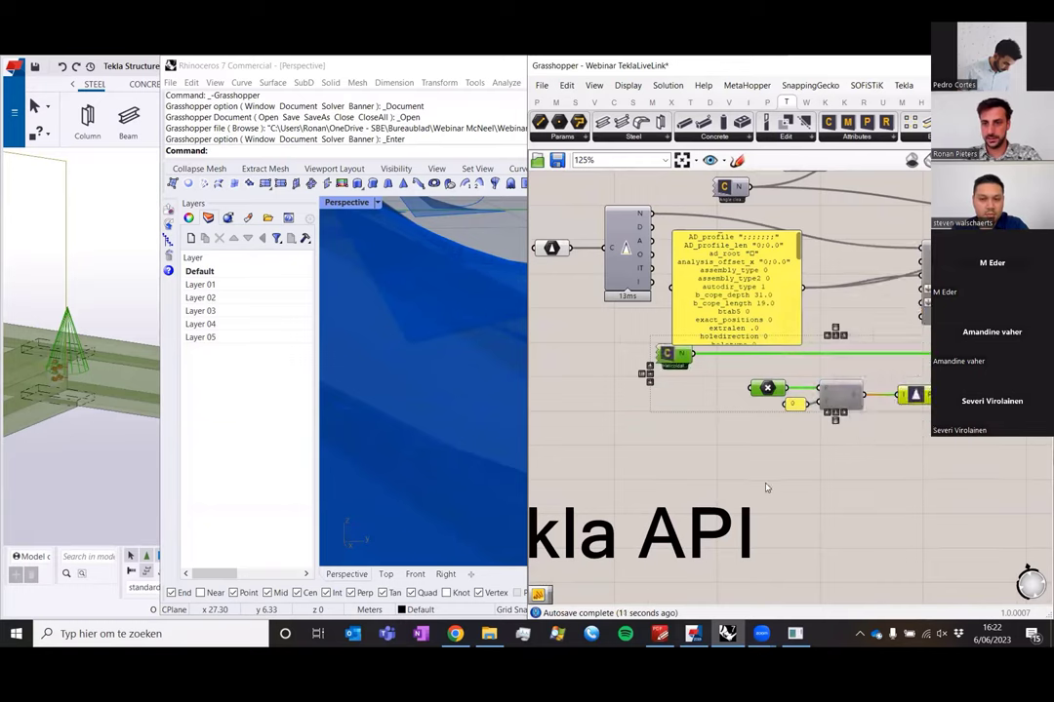
pyautogui.click(752, 456)
pyautogui.click(843, 400)
pyautogui.middleClick(841, 394)
pyautogui.click(873, 396)
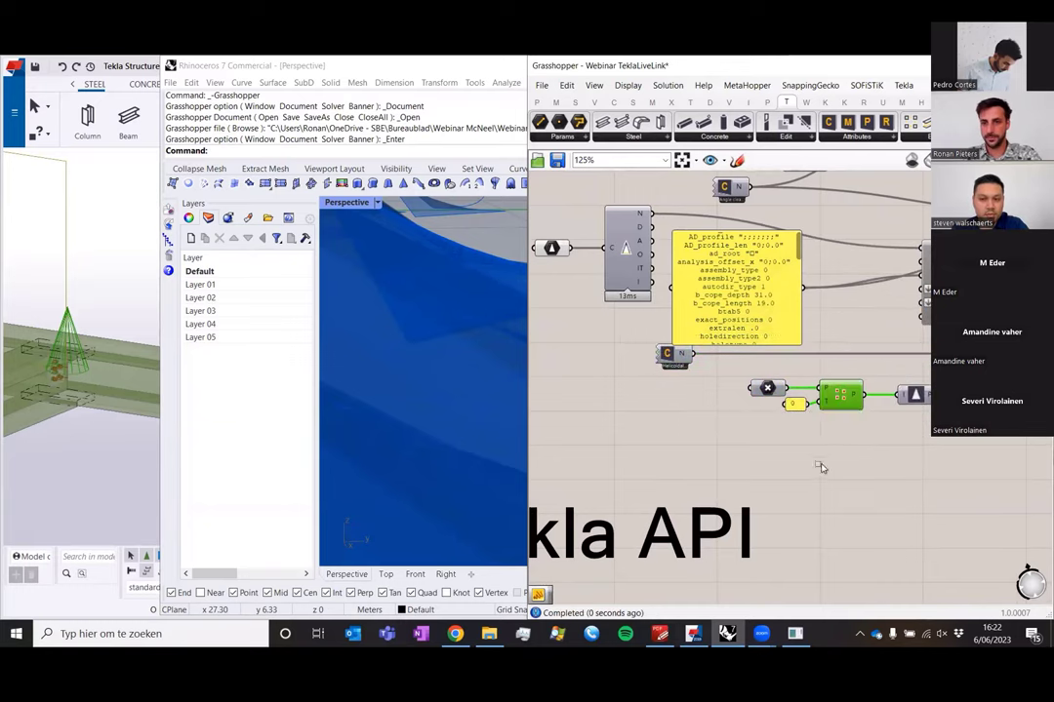
pyautogui.click(819, 468)
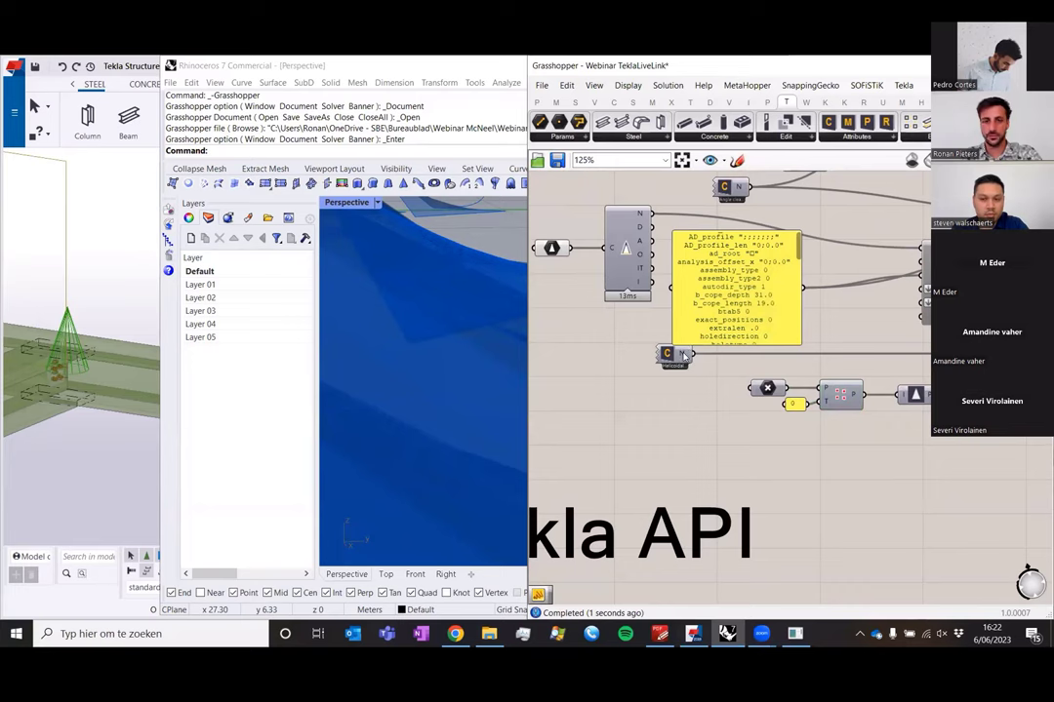
# - Read the descriptions of the lower Component node's Plugin Input parameter and of the Plugin Input node feeding it
pyautogui.moveTo(683, 356)
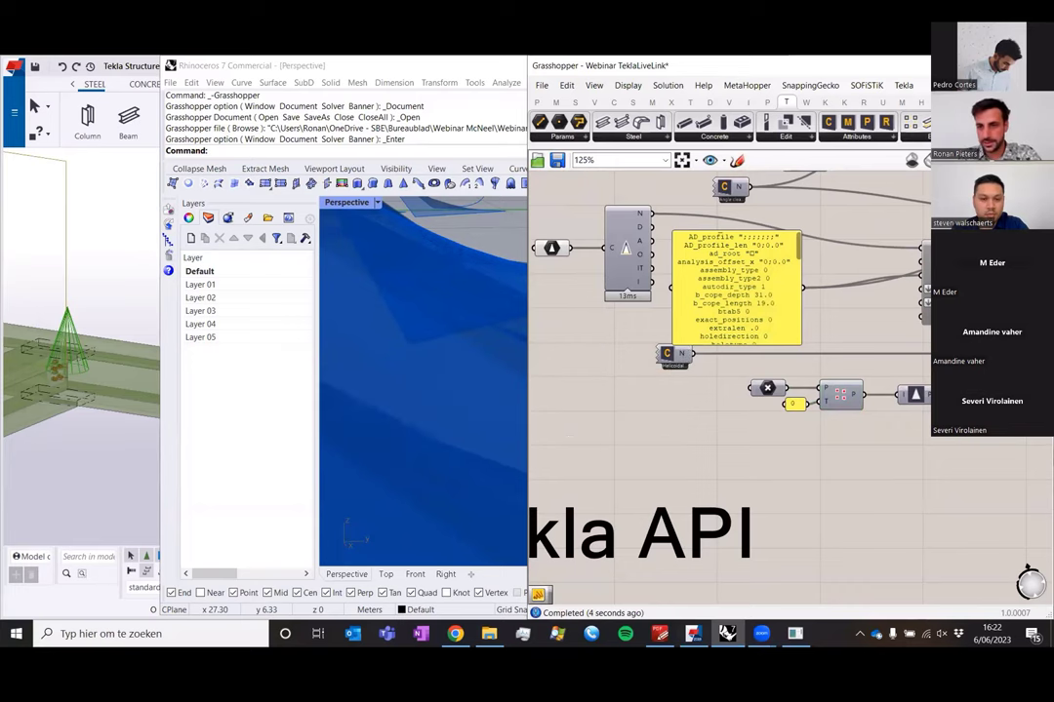
pyautogui.moveTo(905, 394)
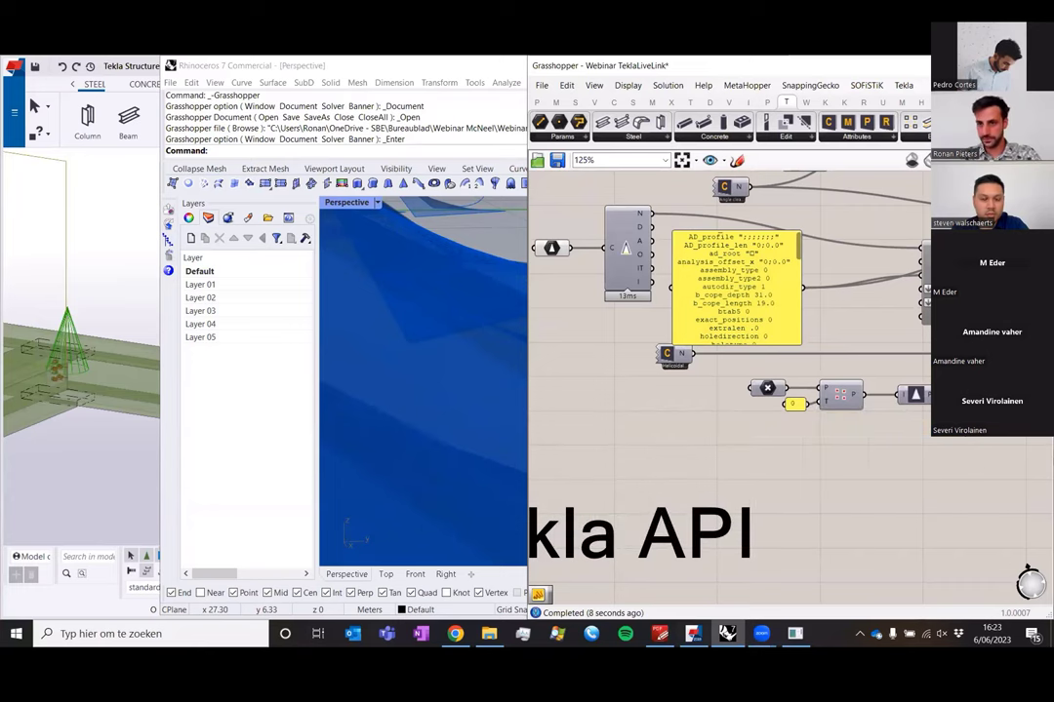
pyautogui.scroll(2, 973, 394)
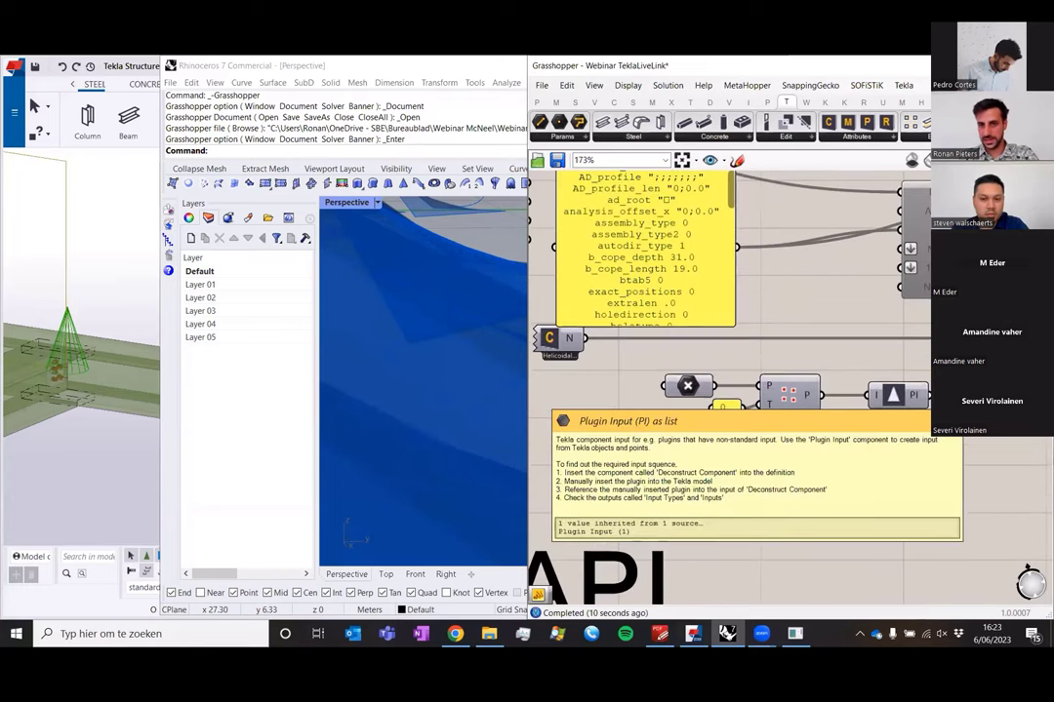
pyautogui.click(909, 397)
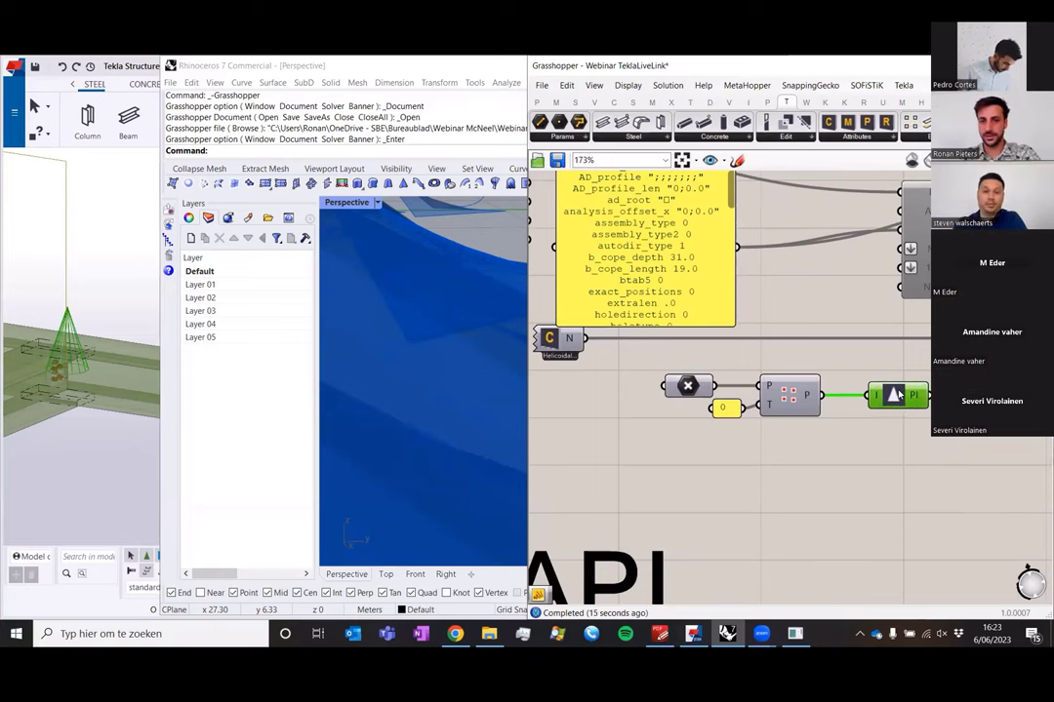
pyautogui.moveTo(898, 394)
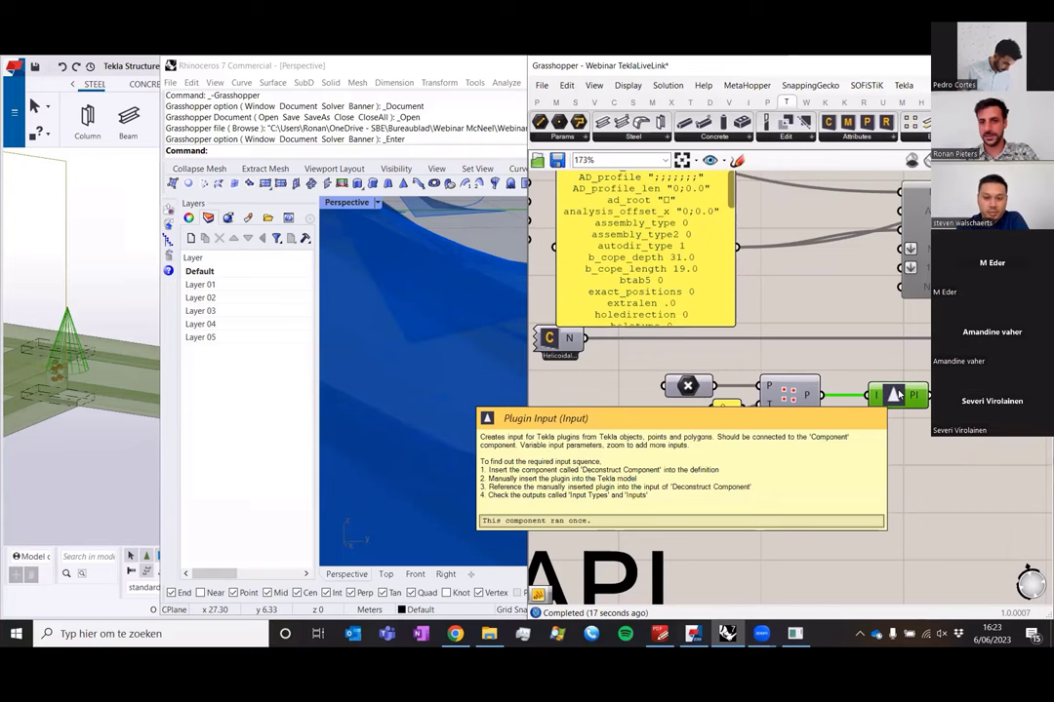
pyautogui.scroll(-2, 898, 394)
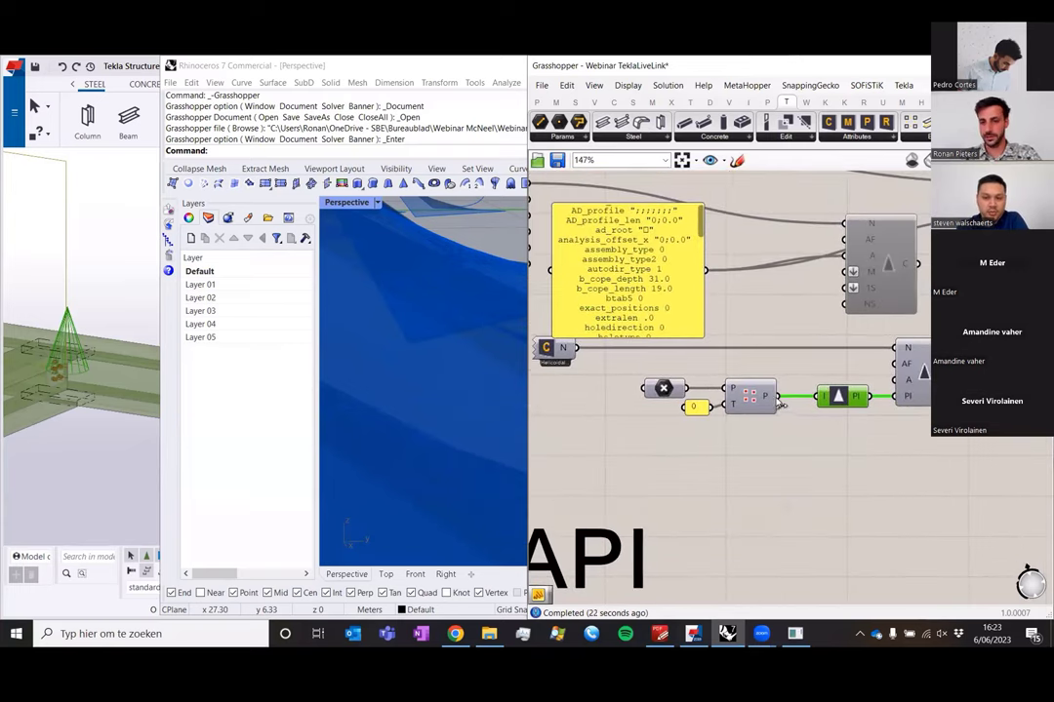
# - Try to wire the points node directly into the lower Component node's plugin input, and align the Plugin Input node between them
pyautogui.moveTo(777, 396); pyautogui.dragTo(895, 397)
pyautogui.moveTo(848, 472); pyautogui.dragTo(842, 408)
pyautogui.scroll(-5, 53, 403)
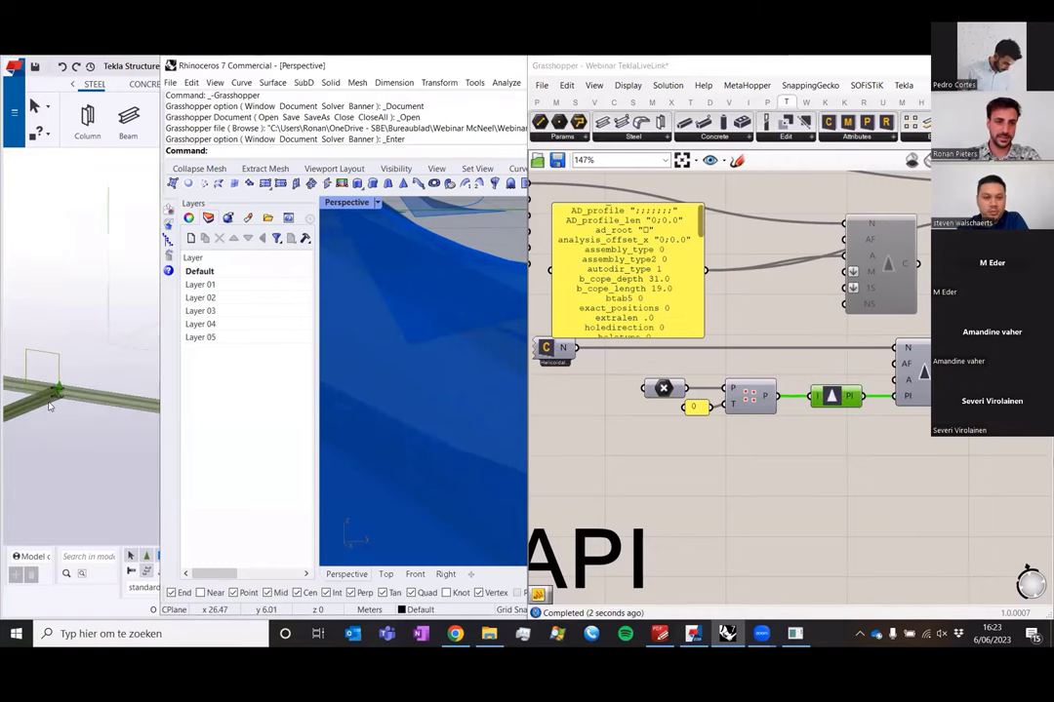
# - Switch to the Tekla Structures model and examine the inserted helicoidal staircase, selecting and deselecting the component
pyautogui.scroll(-4, 48, 406)
pyautogui.scroll(3, 60, 392)
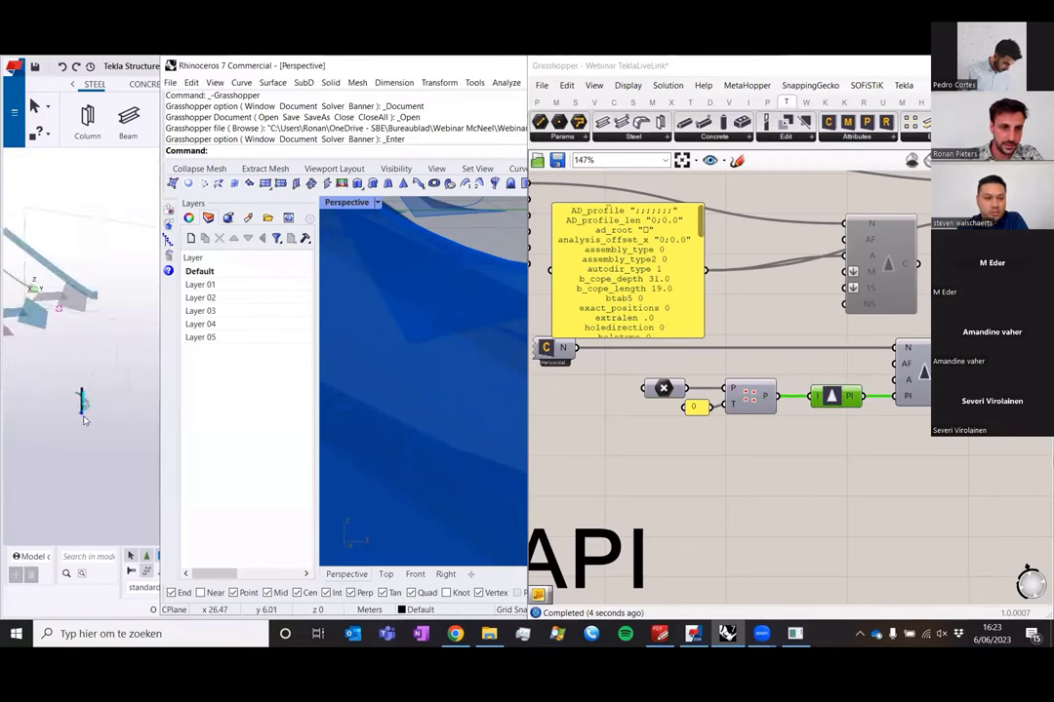
pyautogui.scroll(5, 83, 415)
pyautogui.click(100, 396)
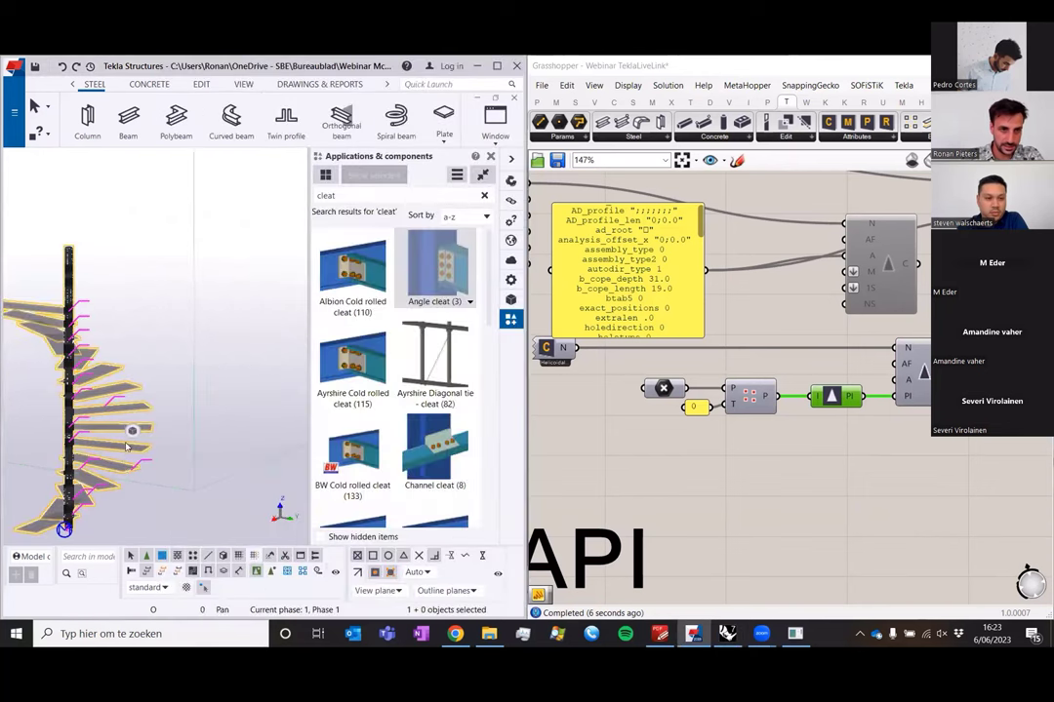
pyautogui.click(192, 335)
pyautogui.scroll(-2, 182, 329)
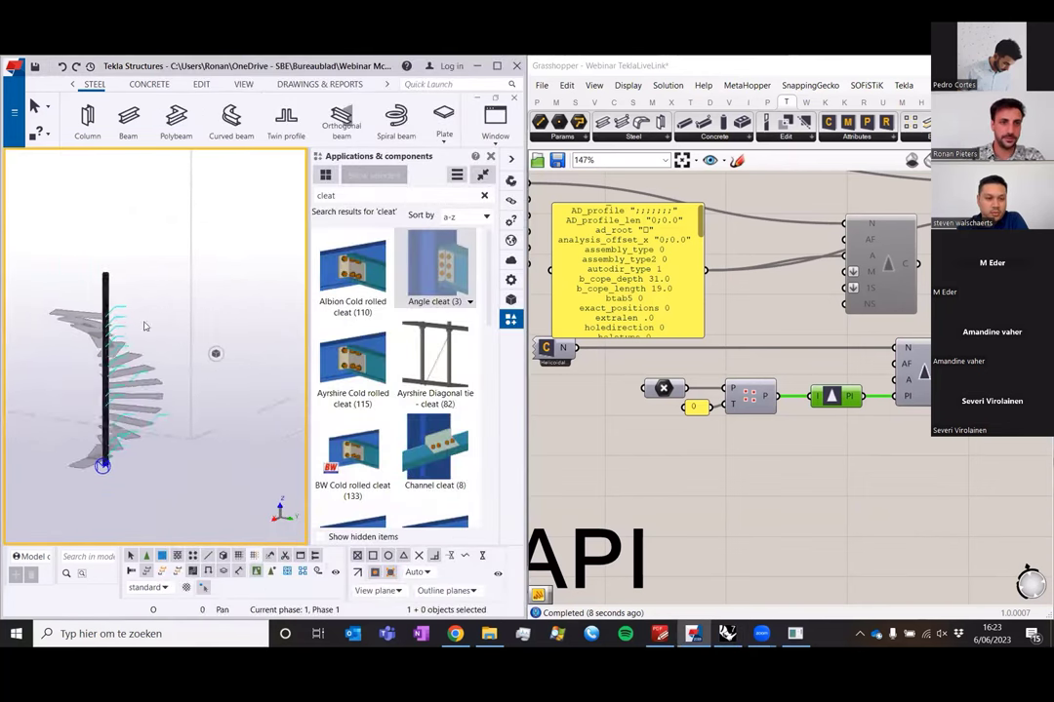
pyautogui.scroll(5, 106, 309)
# - Return to the Grasshopper definition and look over the Tekla API section, especially the Set Basepoint script node and its inputs
pyautogui.click(615, 395)
pyautogui.scroll(-8, 719, 351)
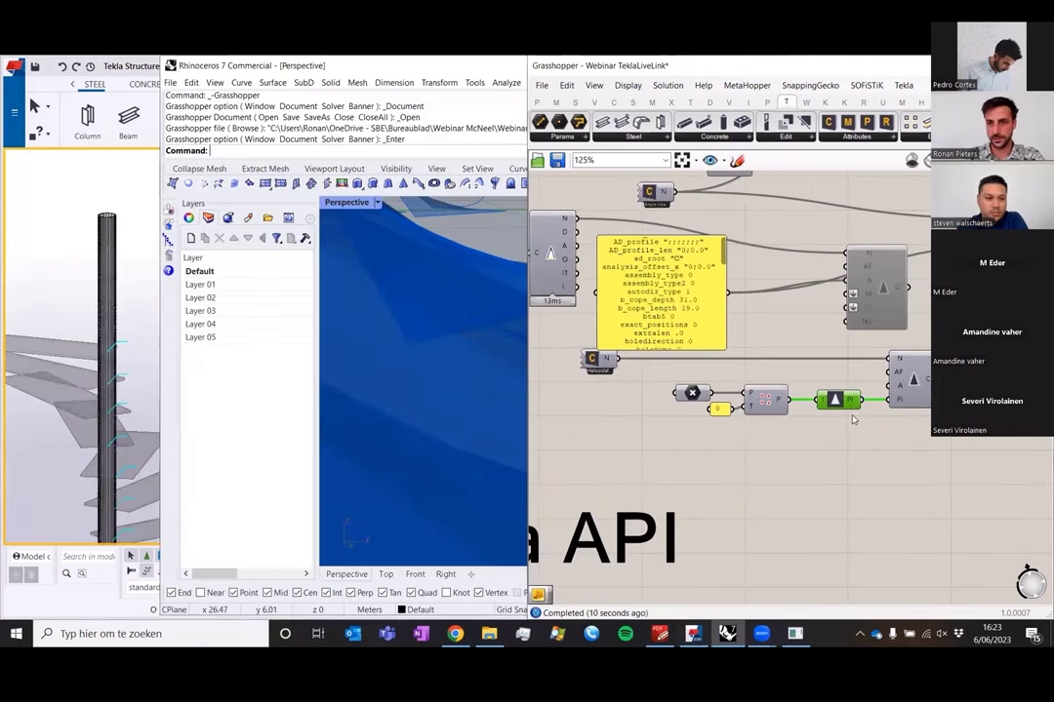
pyautogui.scroll(6, 855, 405)
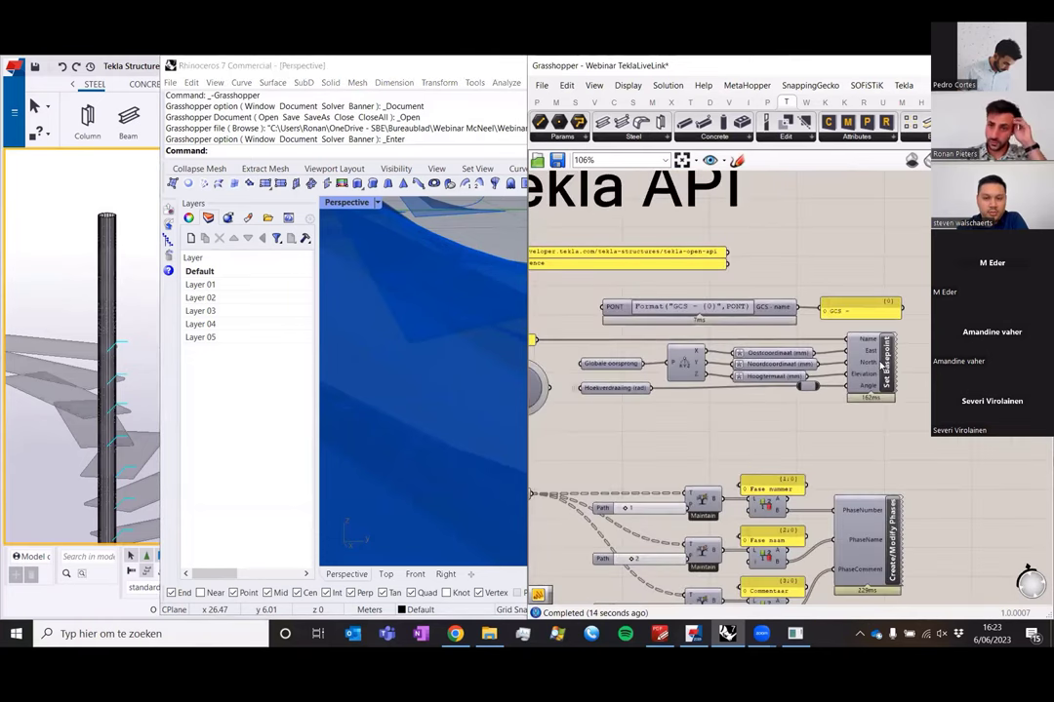
pyautogui.scroll(-4, 880, 366)
pyautogui.moveTo(854, 207); pyautogui.dragTo(827, 360, button='right')
pyautogui.moveTo(865, 414); pyautogui.dragTo(819, 512, button='right')
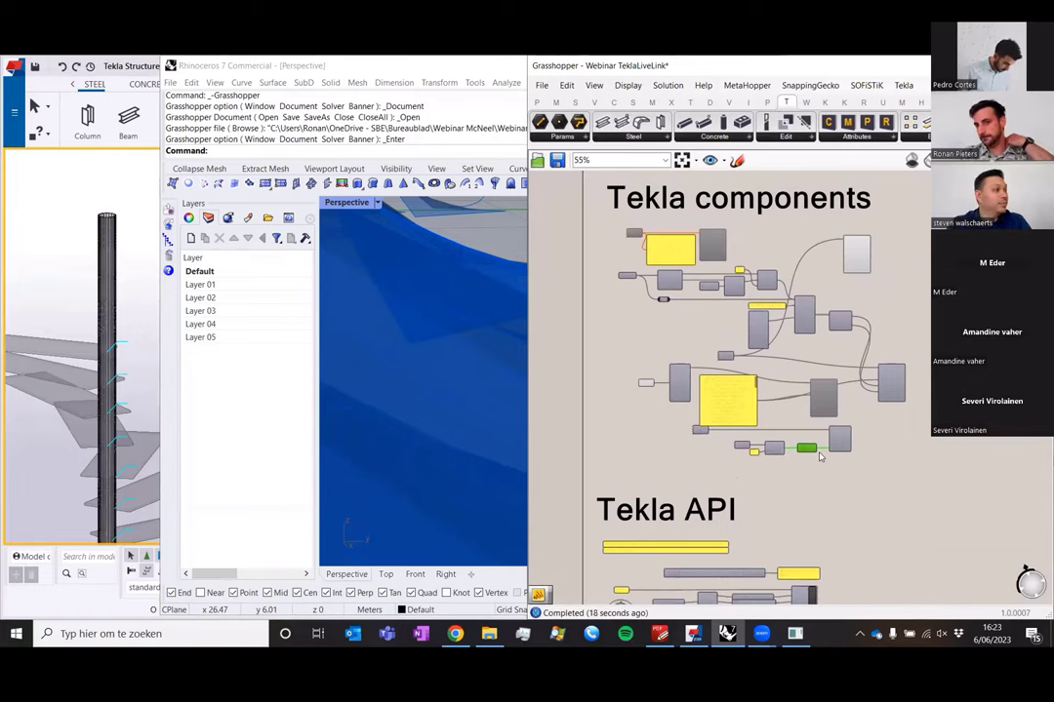
pyautogui.moveTo(835, 509); pyautogui.dragTo(822, 353, button='right')
pyautogui.moveTo(809, 491); pyautogui.dragTo(808, 485, button='right')
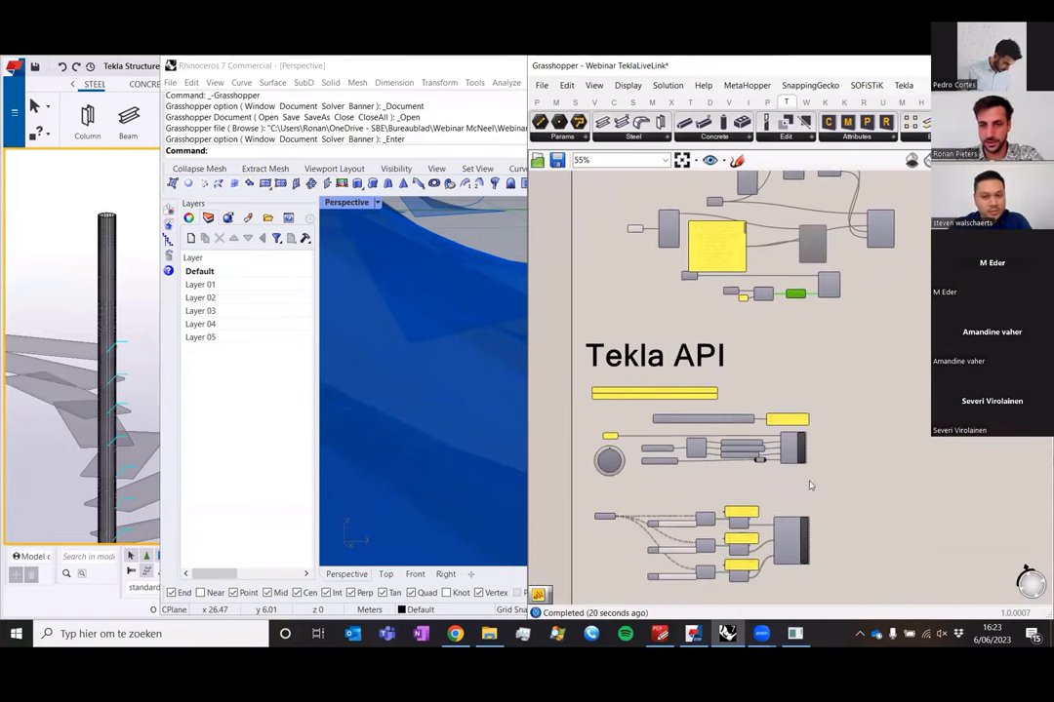
pyautogui.scroll(3, 806, 461)
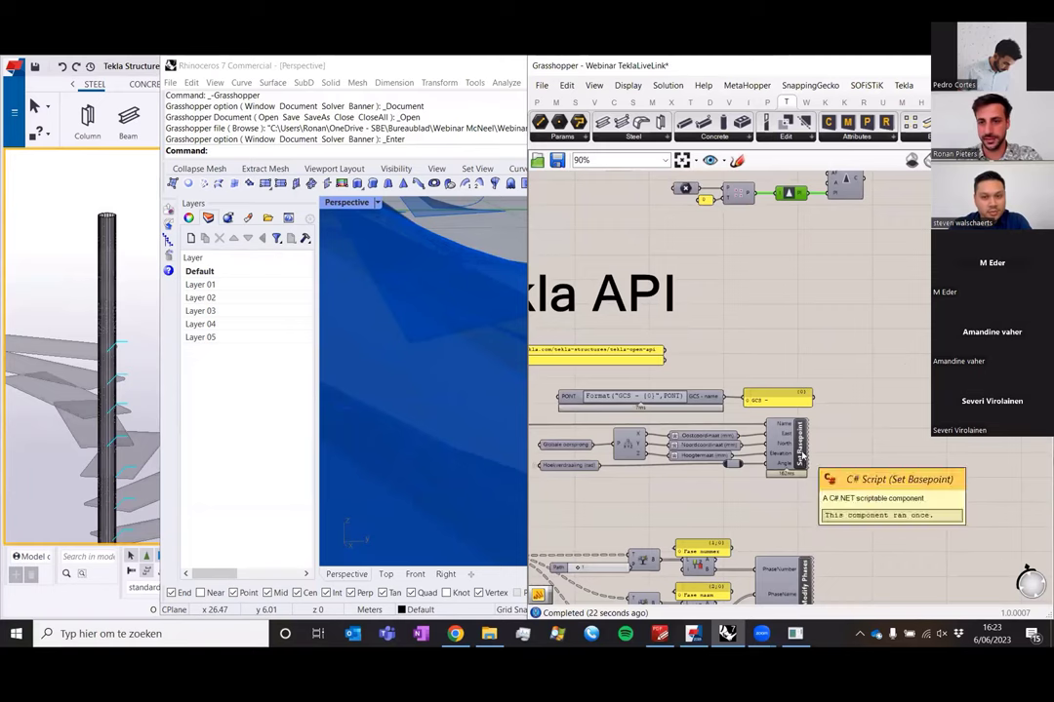
pyautogui.moveTo(803, 460); pyautogui.dragTo(860, 417, button='right')
pyautogui.scroll(1, 860, 417)
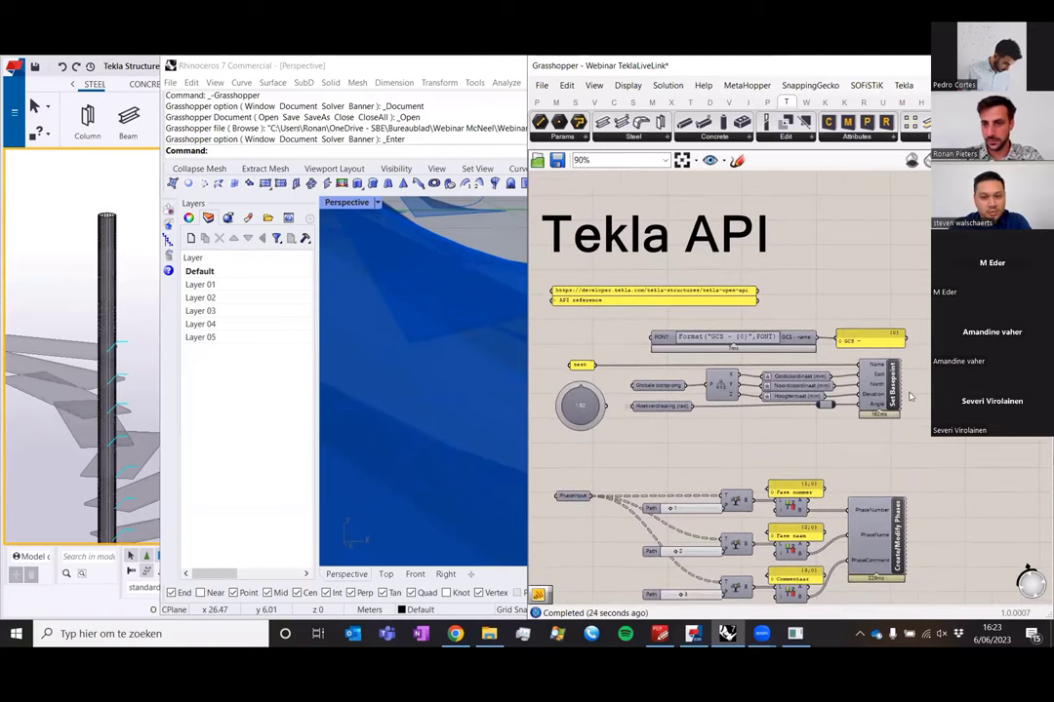
pyautogui.scroll(1, 903, 408)
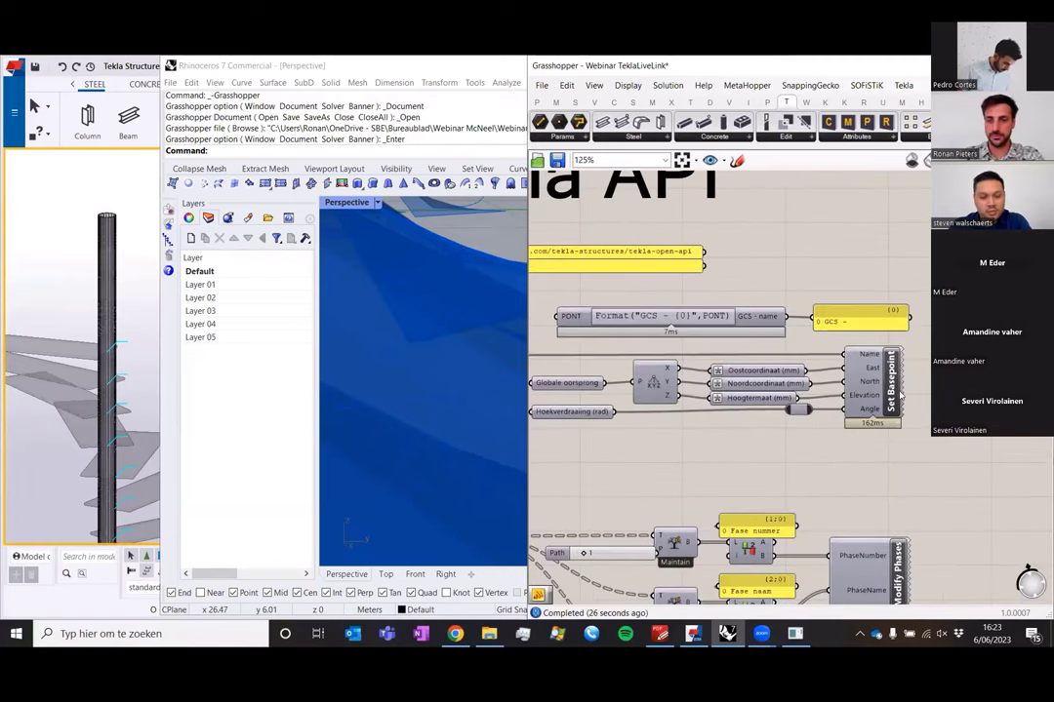
pyautogui.moveTo(907, 404); pyautogui.dragTo(929, 414, button='right')
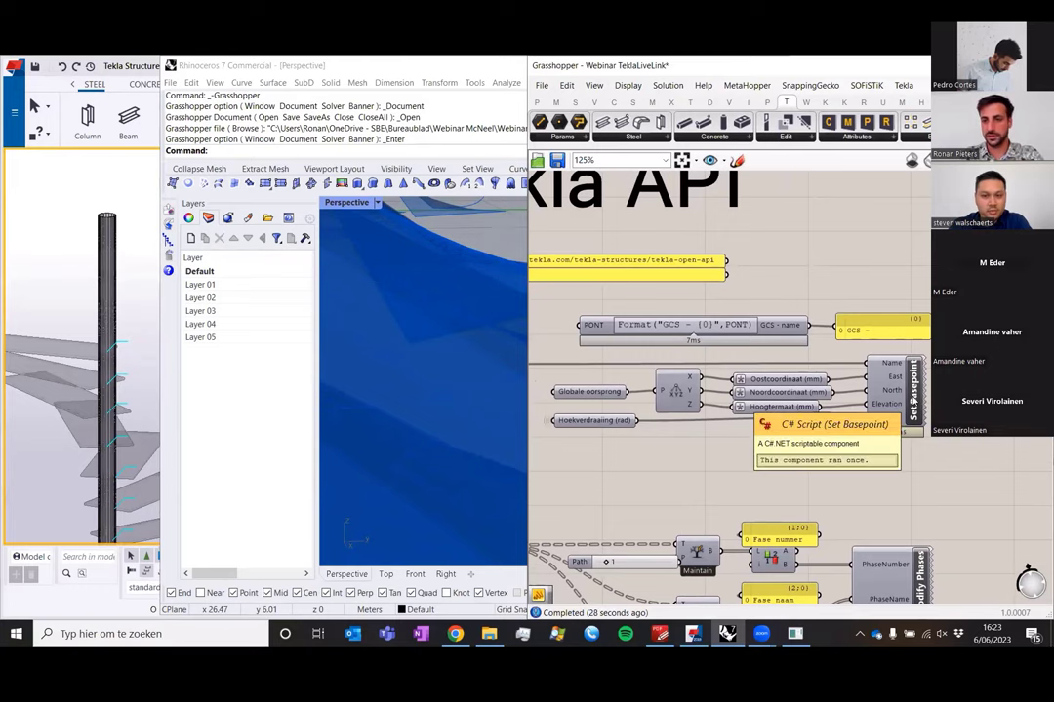
# - Read the yellow panels under the Tekla API heading that hold the Tekla Open API web address and API reference note
pyautogui.moveTo(703, 365); pyautogui.dragTo(863, 449, button='right')
pyautogui.scroll(2, 729, 377)
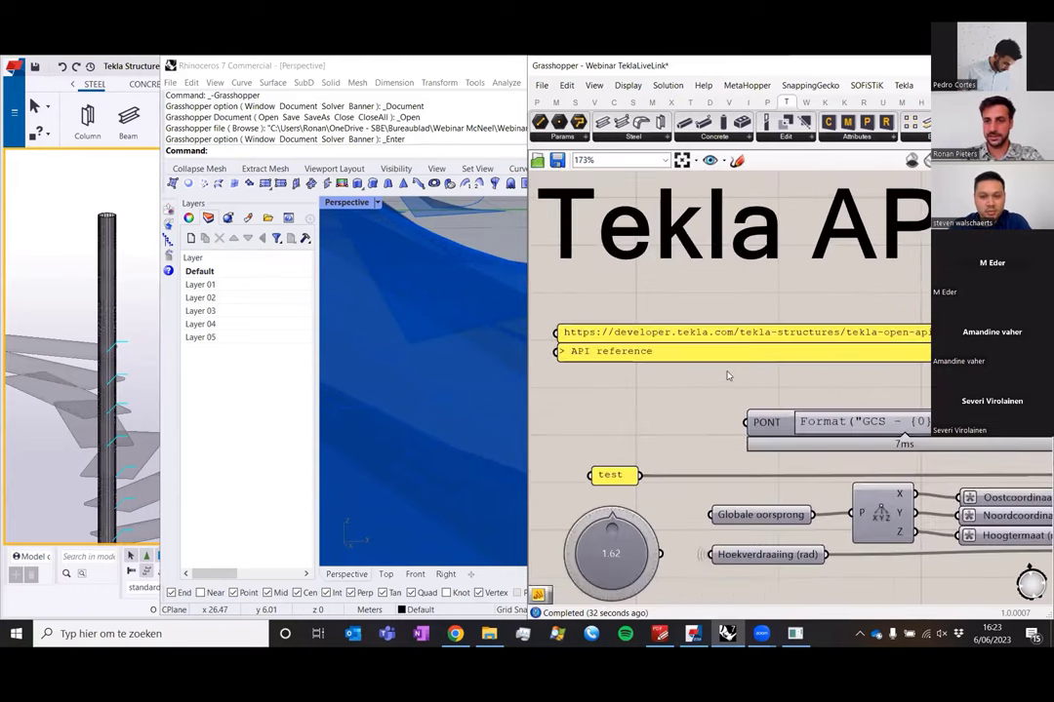
pyautogui.moveTo(757, 383); pyautogui.dragTo(769, 379, button='right')
pyautogui.scroll(1, 768, 363)
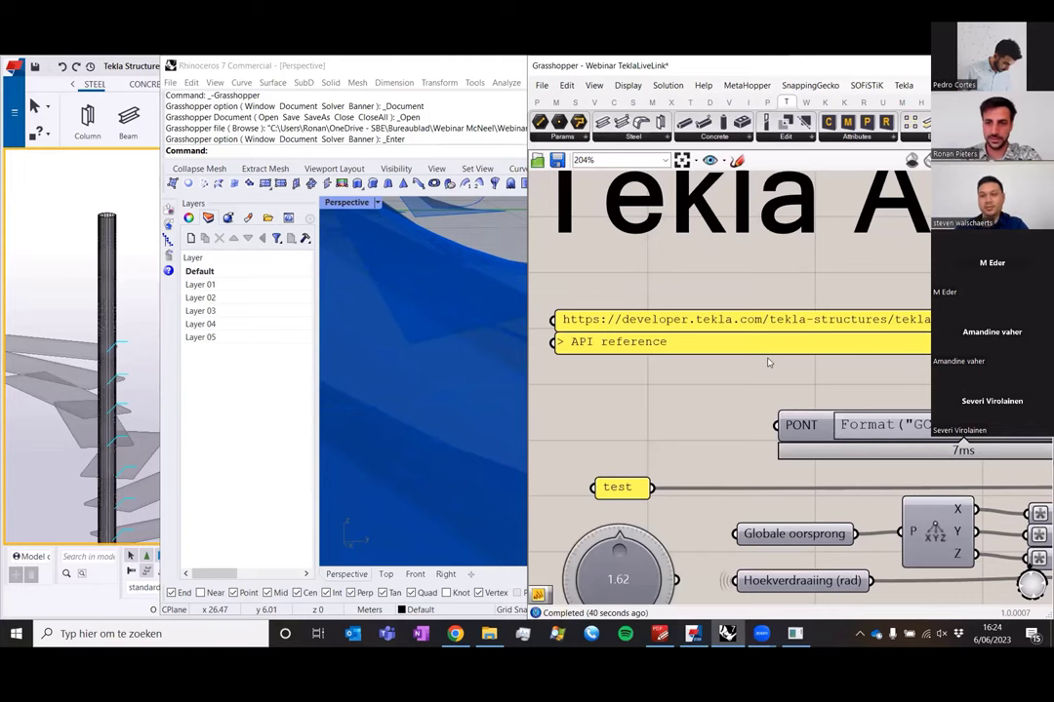
# - Open the Set Basepoint node's C# script, read the code that deletes and inserts the base point, and close the editor
pyautogui.scroll(-4, 604, 336)
pyautogui.scroll(4, 931, 447)
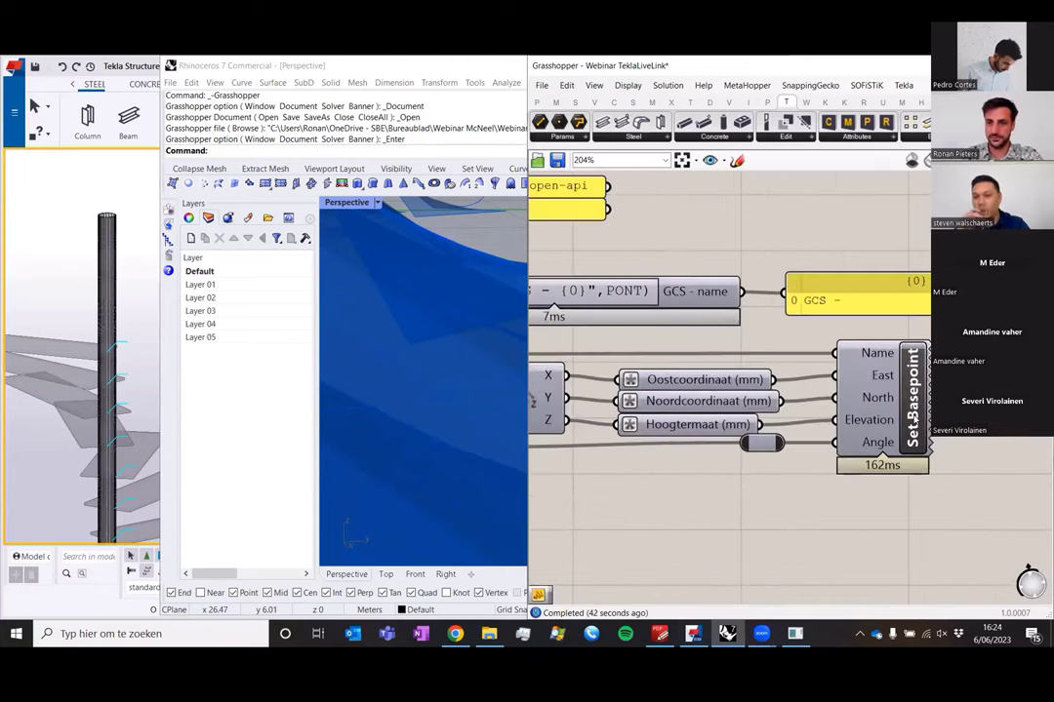
pyautogui.doubleClick(917, 420)
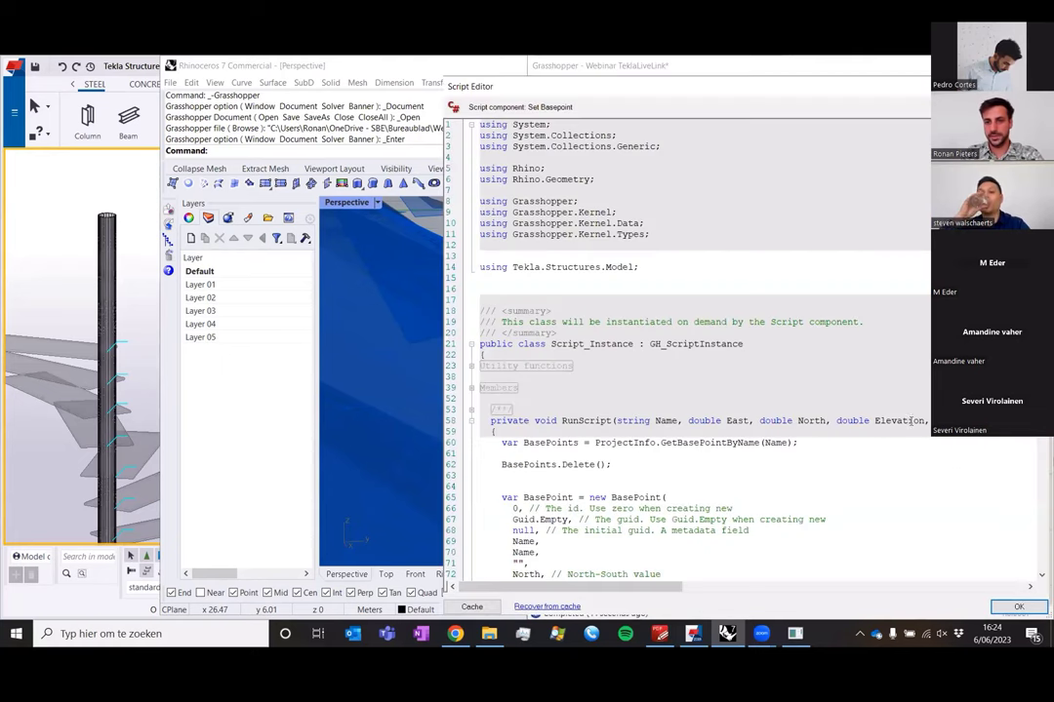
pyautogui.scroll(-3, 746, 407)
pyautogui.scroll(-1, 746, 407)
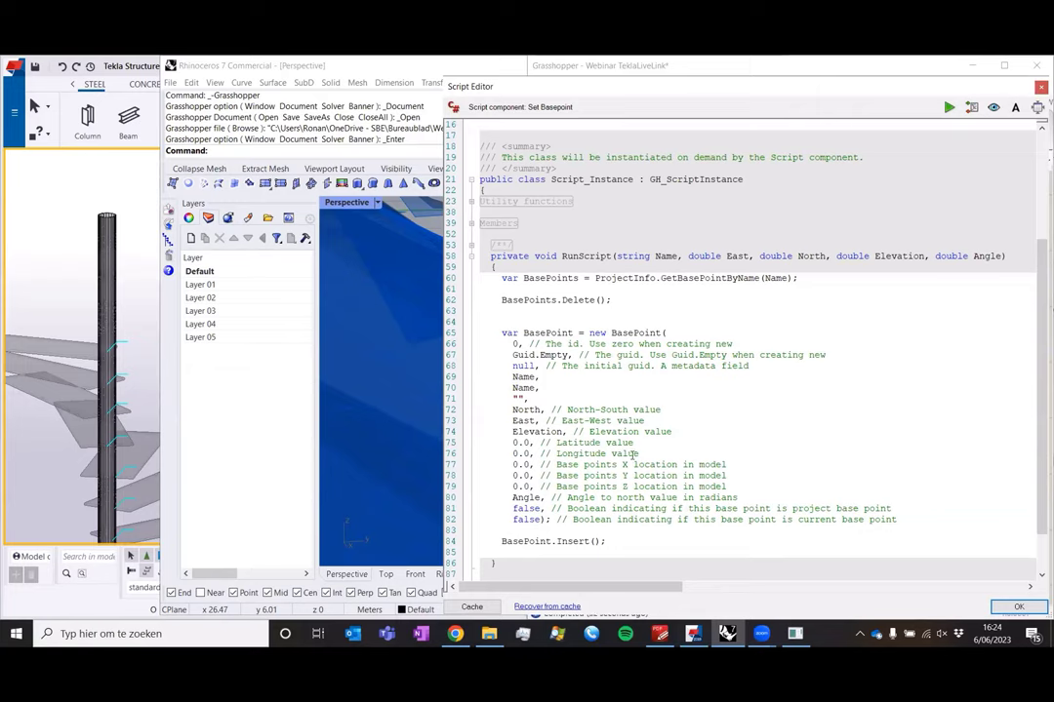
pyautogui.click(1018, 606)
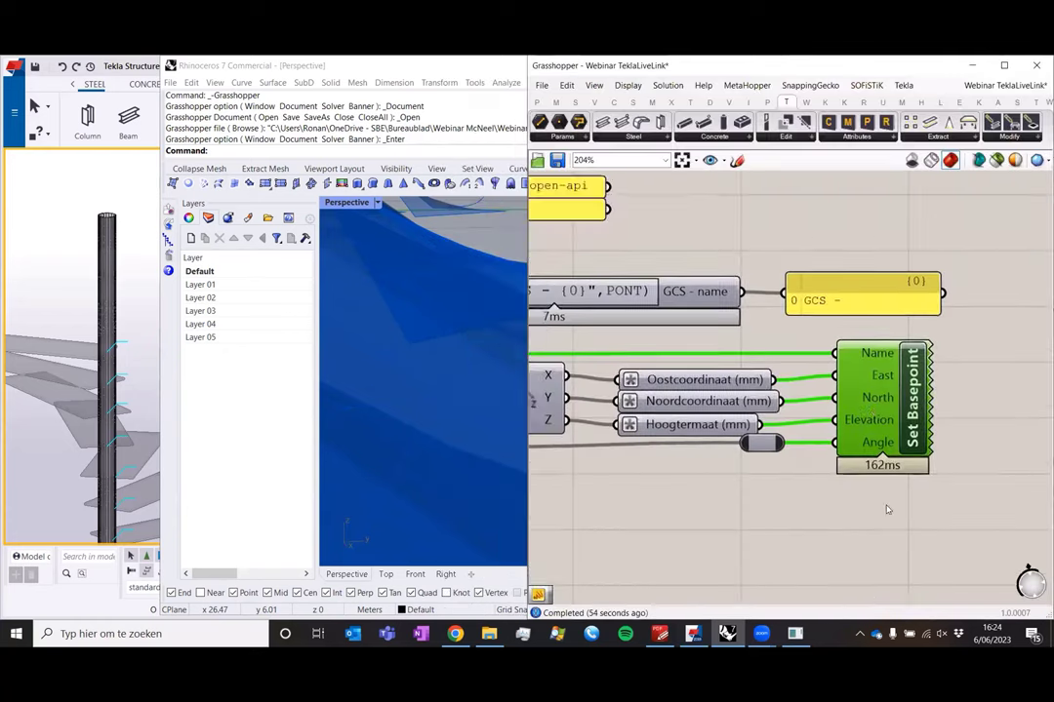
# - Open the Create/Modify Phases node's C# script, read its phase insertion loop, and close the editor
pyautogui.moveTo(886, 509); pyautogui.dragTo(827, 219, button='right')
pyautogui.scroll(2, 874, 470)
pyautogui.scroll(-3, 866, 412)
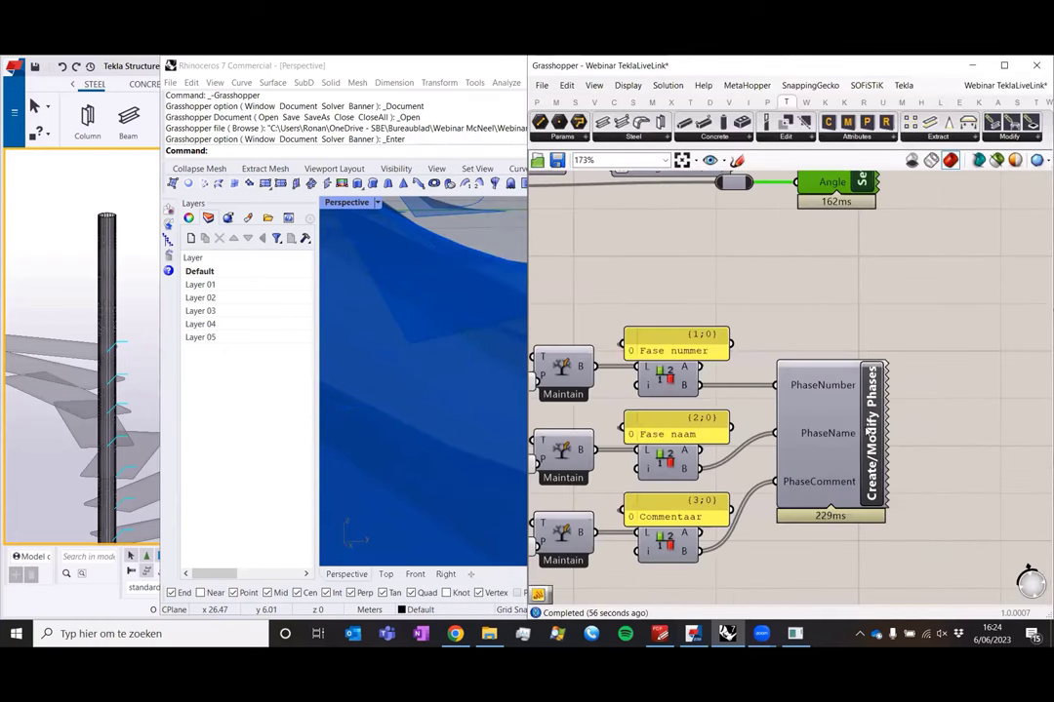
pyautogui.doubleClick(881, 403)
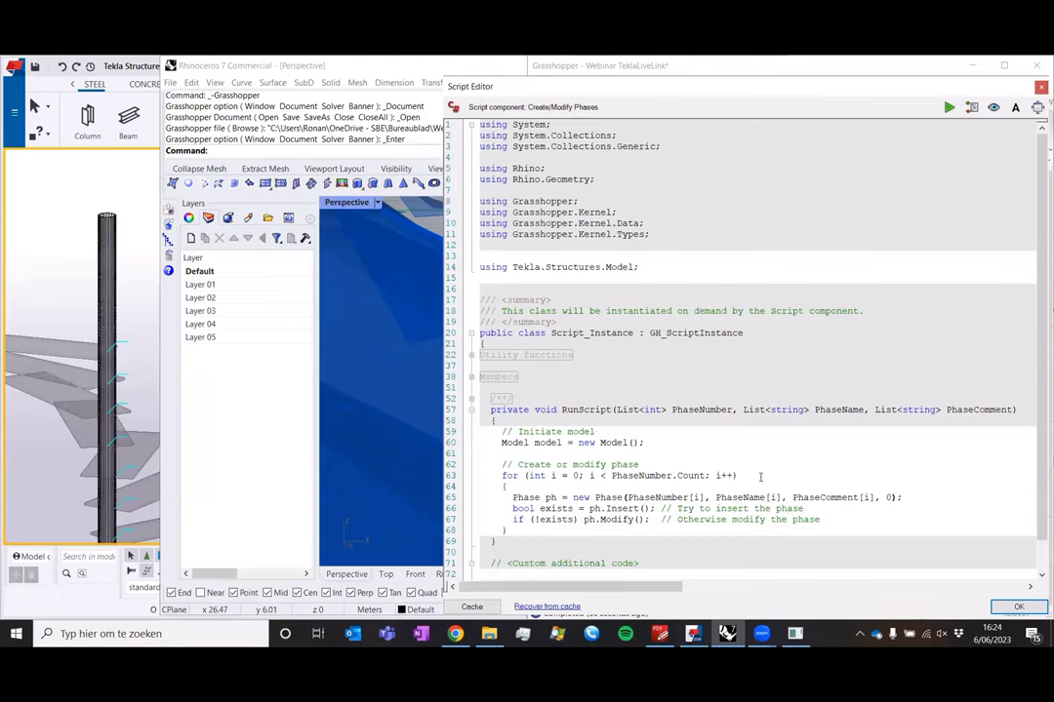
pyautogui.click(1012, 607)
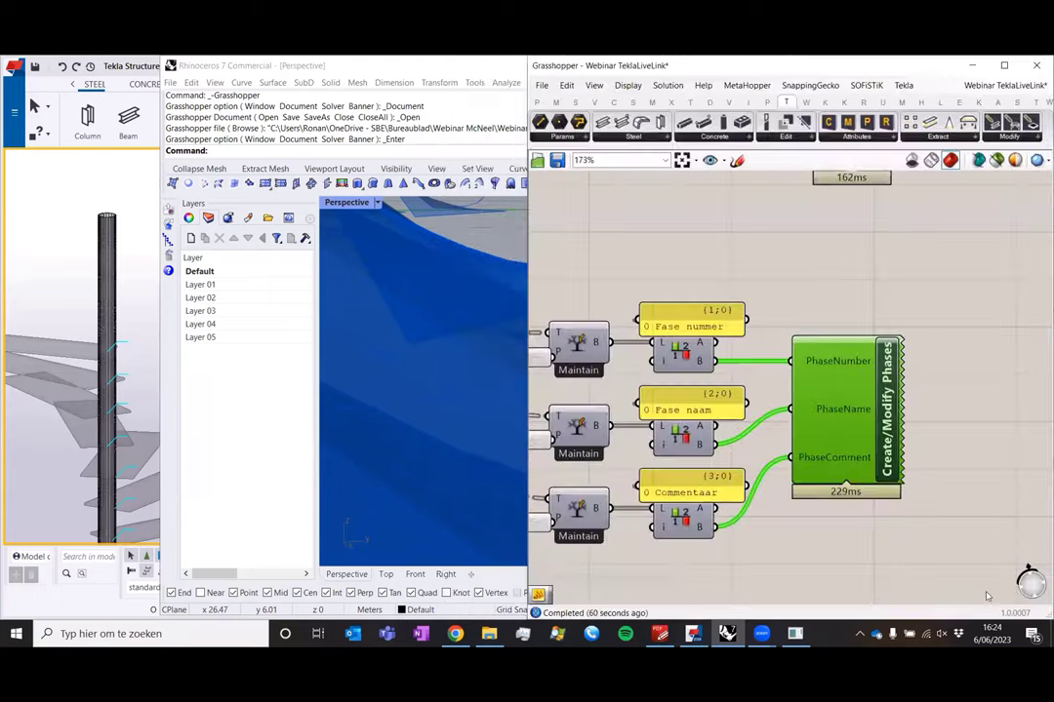
# - Switch from the Tekla API section to the other open Grasshopper document, Webinar Vijfstraten
pyautogui.scroll(-3, 812, 508)
pyautogui.scroll(3, 811, 509)
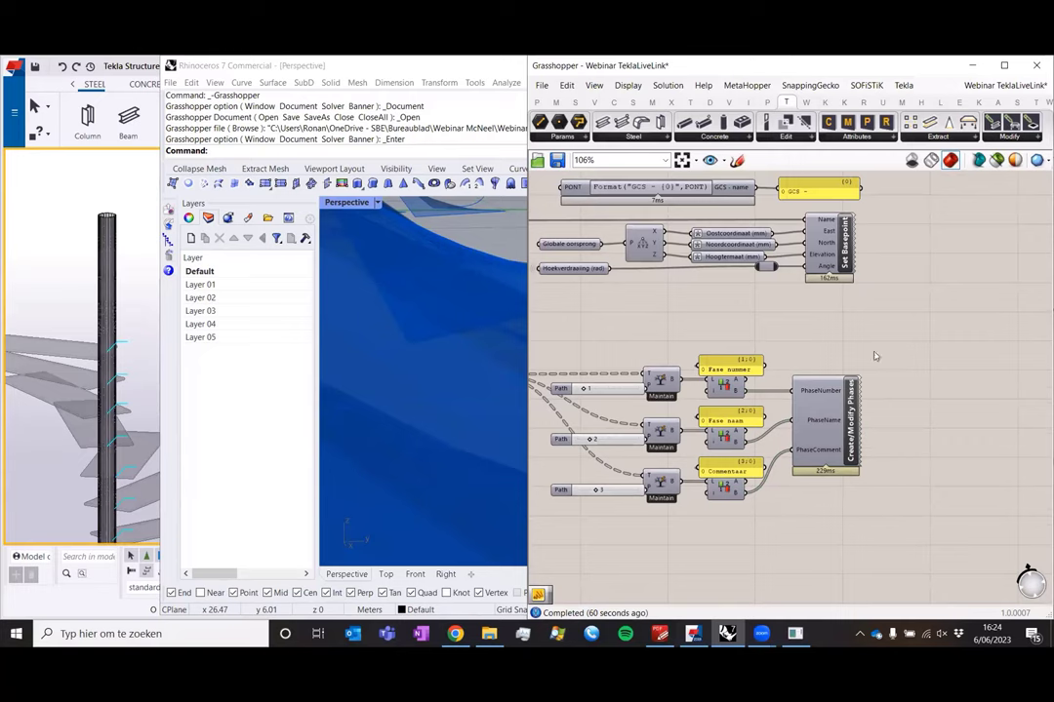
pyautogui.scroll(-5, 841, 342)
pyautogui.moveTo(713, 462); pyautogui.dragTo(716, 466, button='right')
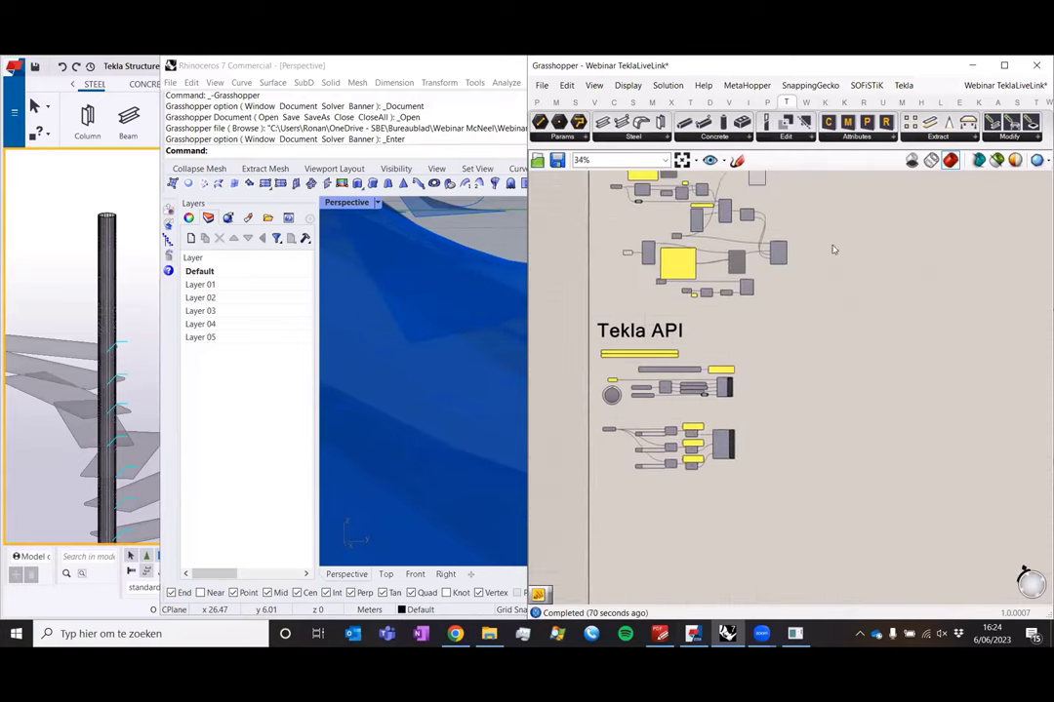
pyautogui.click(981, 86)
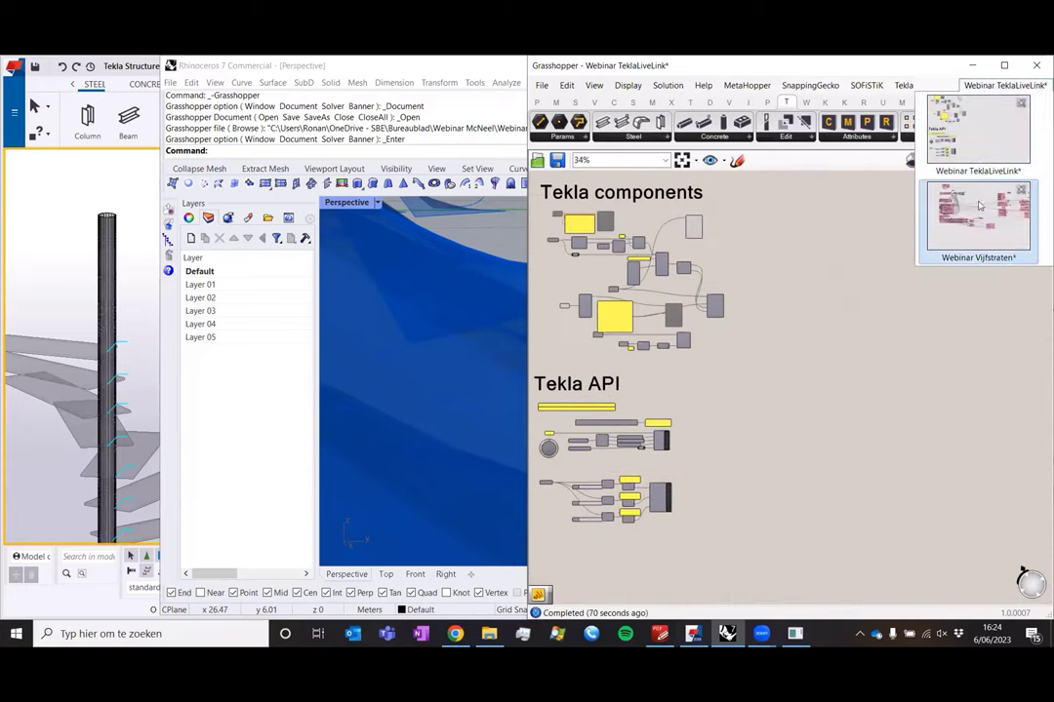
pyautogui.click(978, 209)
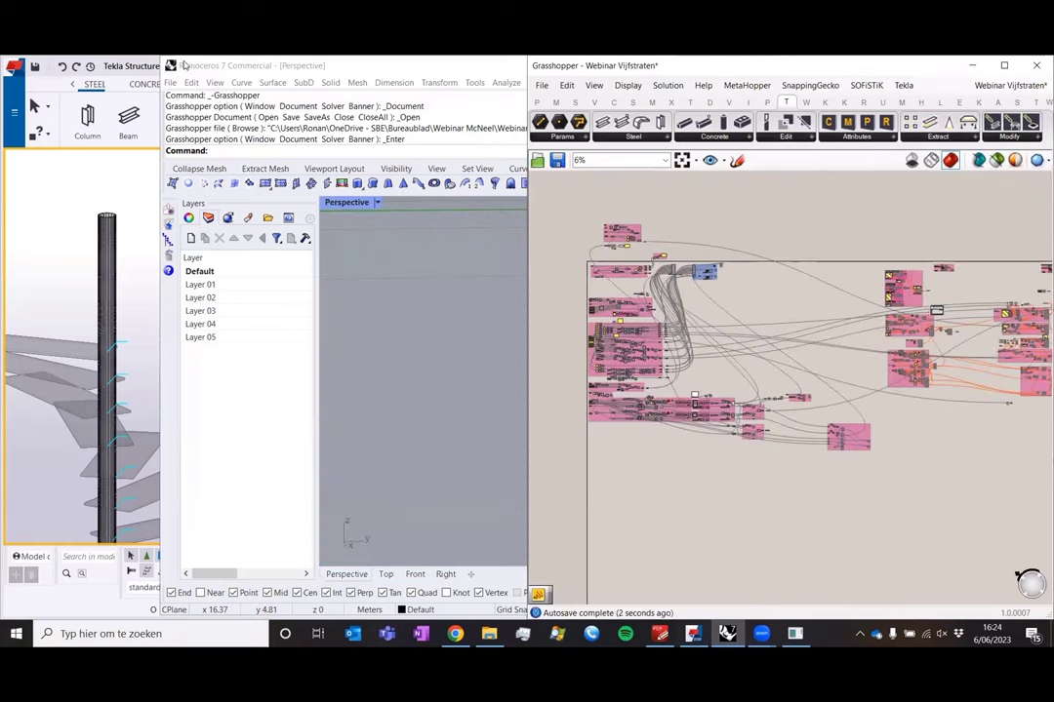
# - Dock the Rhino window beside Grasshopper and orient its perspective view to show the entire bridge
pyautogui.moveTo(184, 64); pyautogui.dragTo(1, 264)
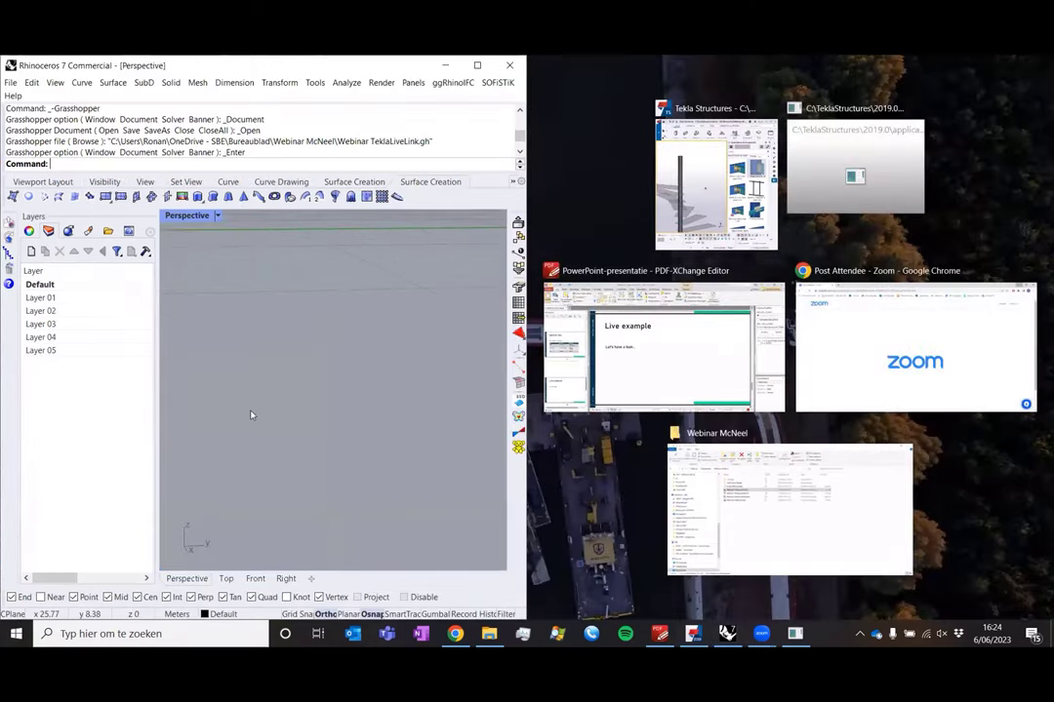
pyautogui.click(252, 413)
pyautogui.scroll(-5, 249, 409)
pyautogui.moveTo(245, 404); pyautogui.dragTo(664, 256, button='right')
pyautogui.moveTo(322, 527); pyautogui.dragTo(290, 516, button='right')
pyautogui.scroll(10, 294, 423)
pyautogui.moveTo(304, 450); pyautogui.dragTo(336, 429, button='right')
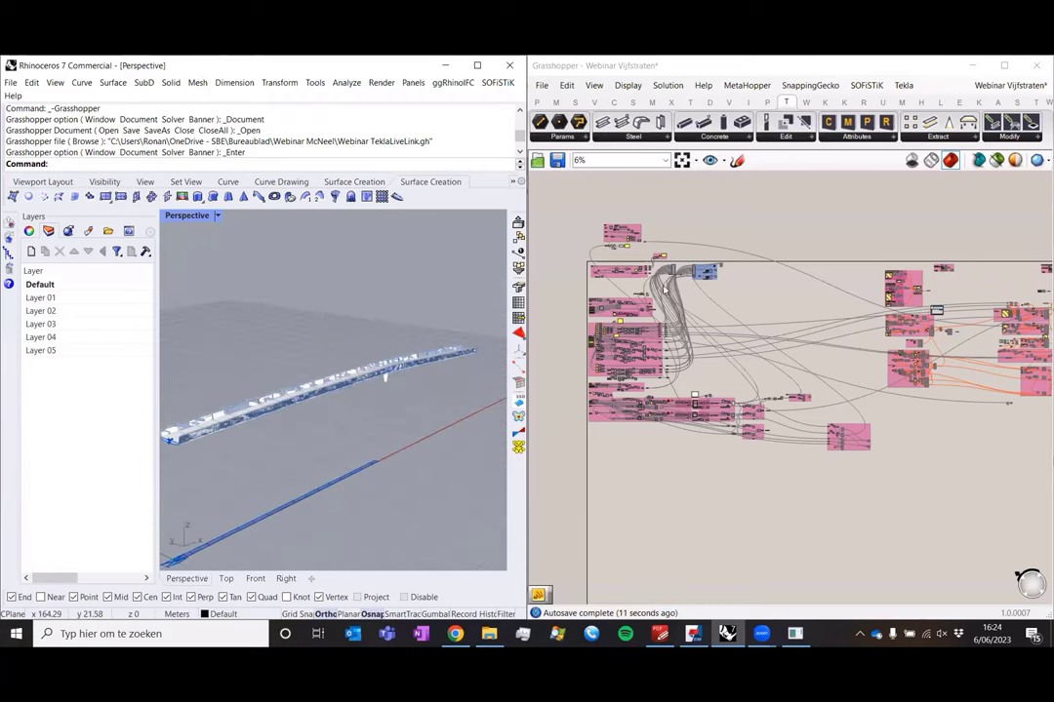
# - Turn off the preview of the node groups along the lower part of the bridge definition's first section
pyautogui.moveTo(795, 514); pyautogui.dragTo(586, 293)
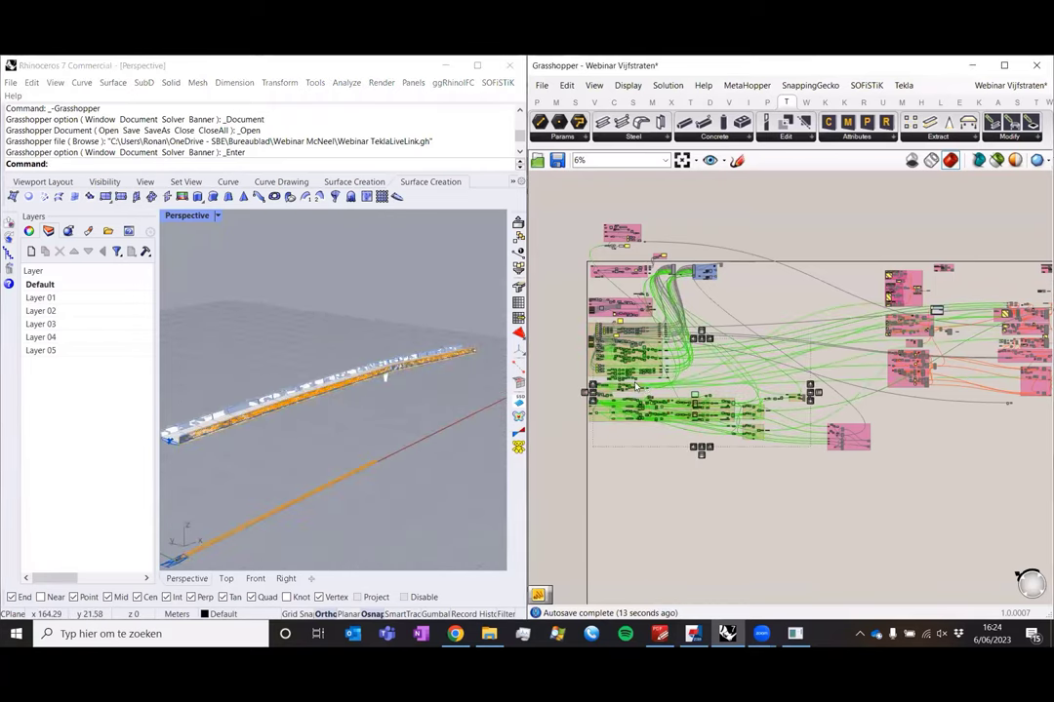
pyautogui.middleClick(652, 383)
pyautogui.click(702, 345)
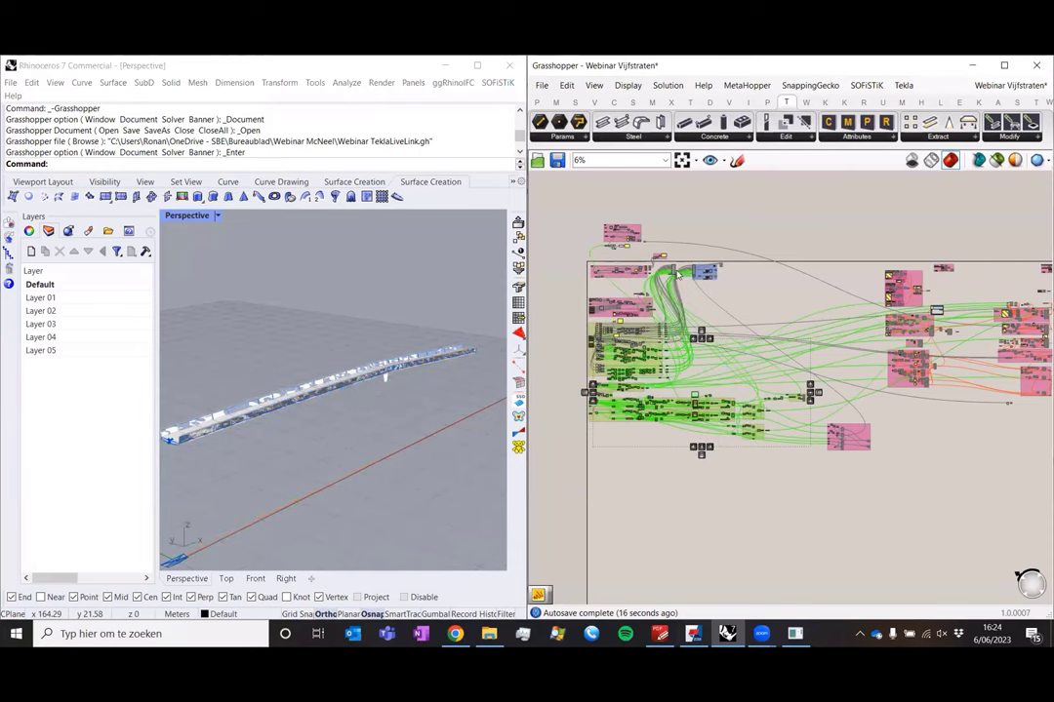
# - Turn off the preview of the middle node groups whose wires bundle towards the blue group
pyautogui.scroll(4, 780, 283)
pyautogui.moveTo(751, 250); pyautogui.dragTo(792, 288)
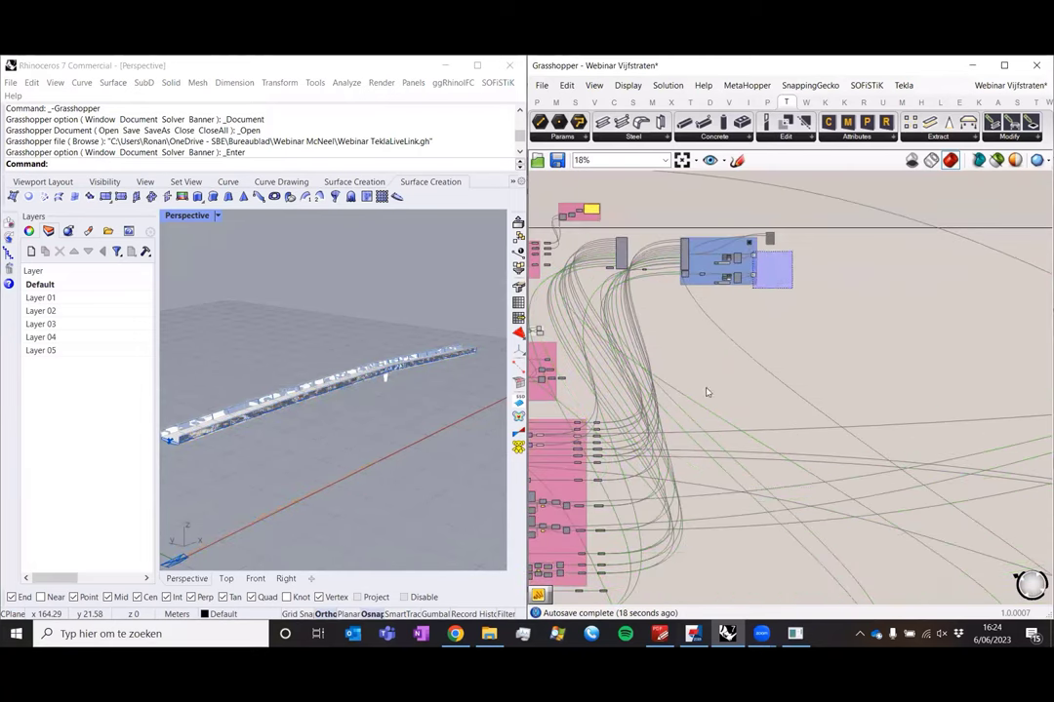
pyautogui.scroll(-2, 612, 386)
pyautogui.moveTo(732, 401); pyautogui.dragTo(810, 392, button='right')
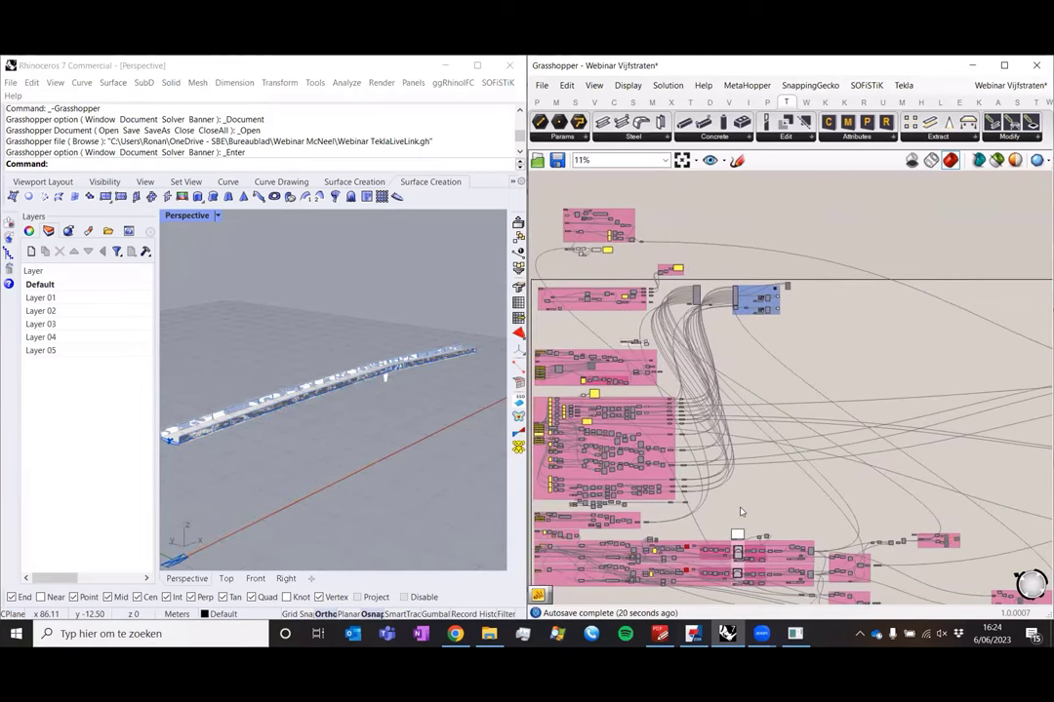
pyautogui.moveTo(740, 507); pyautogui.dragTo(622, 427)
pyautogui.middleClick(621, 423)
pyautogui.click(648, 392)
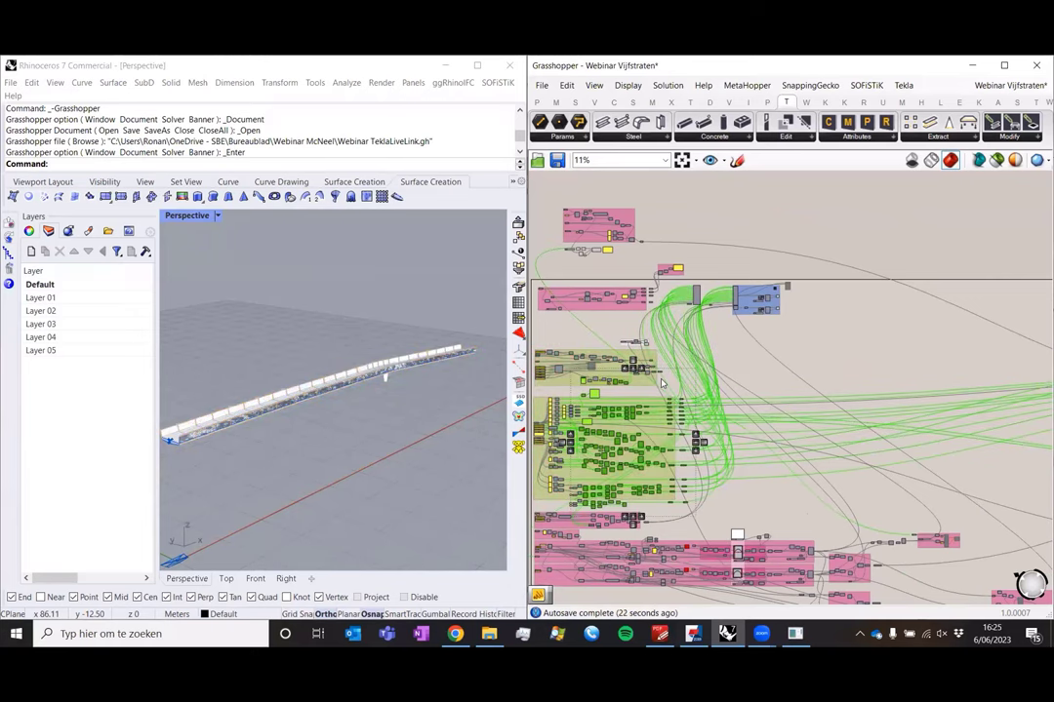
# - Select the upper and middle node groups together, including the blue group's nodes, and turn off their preview
pyautogui.click(801, 333)
pyautogui.moveTo(831, 389); pyautogui.dragTo(845, 356, button='right')
pyautogui.moveTo(751, 475); pyautogui.dragTo(548, 196)
pyautogui.middleClick(595, 238)
# - Maximize the Rhino window, minimize Grasshopper, and frame the whole bridge in the perspective view
pyautogui.moveTo(255, 495); pyautogui.dragTo(254, 442, button='right')
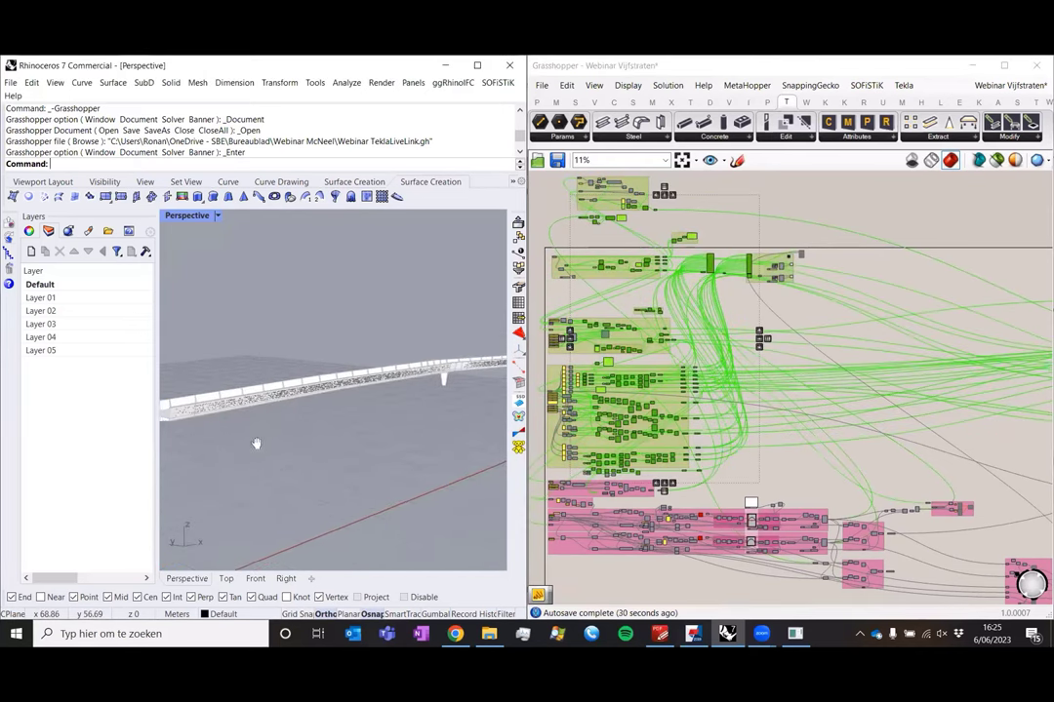
pyautogui.scroll(-4, 250, 439)
pyautogui.scroll(2, 251, 439)
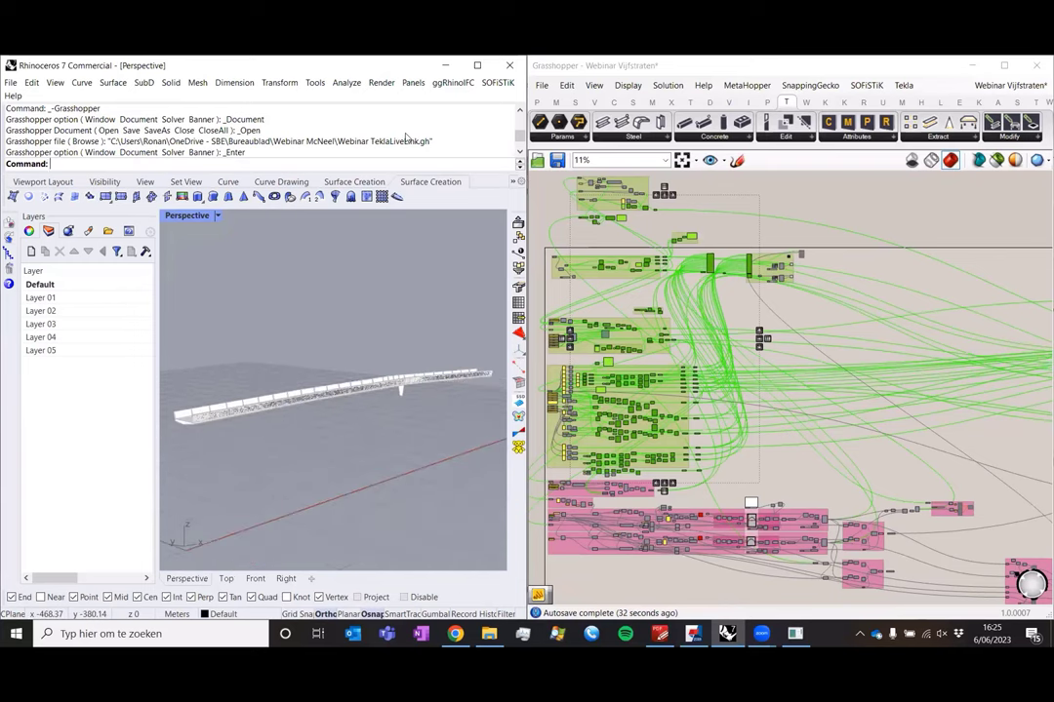
pyautogui.doubleClick(153, 67)
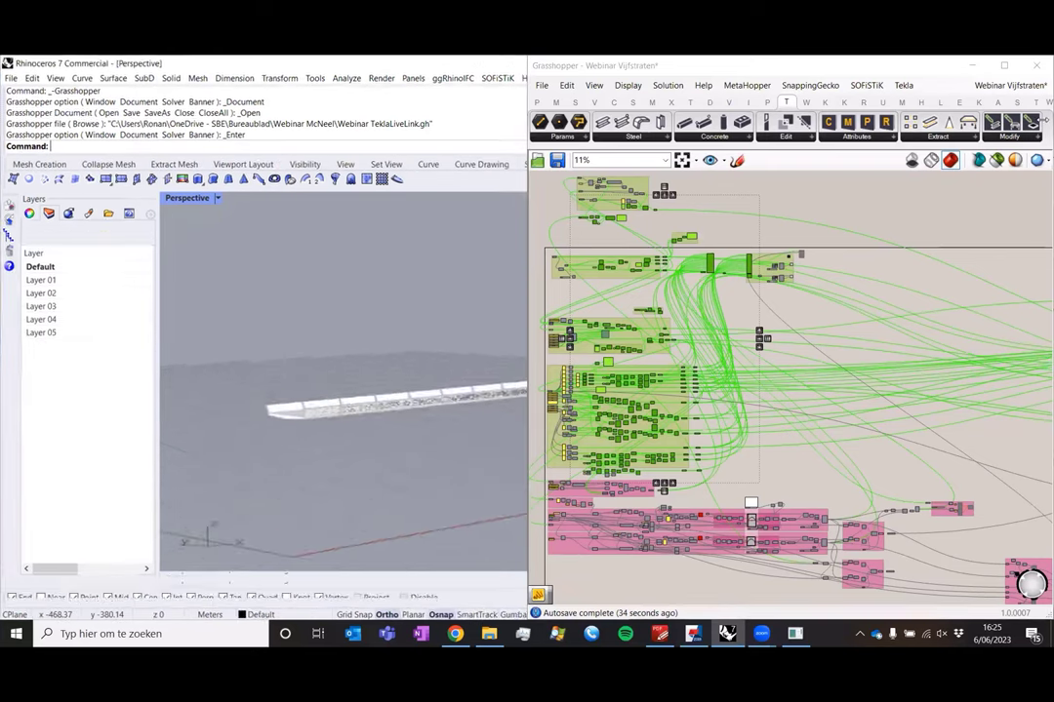
pyautogui.click(961, 64)
pyautogui.click(974, 64)
pyautogui.scroll(2, 595, 371)
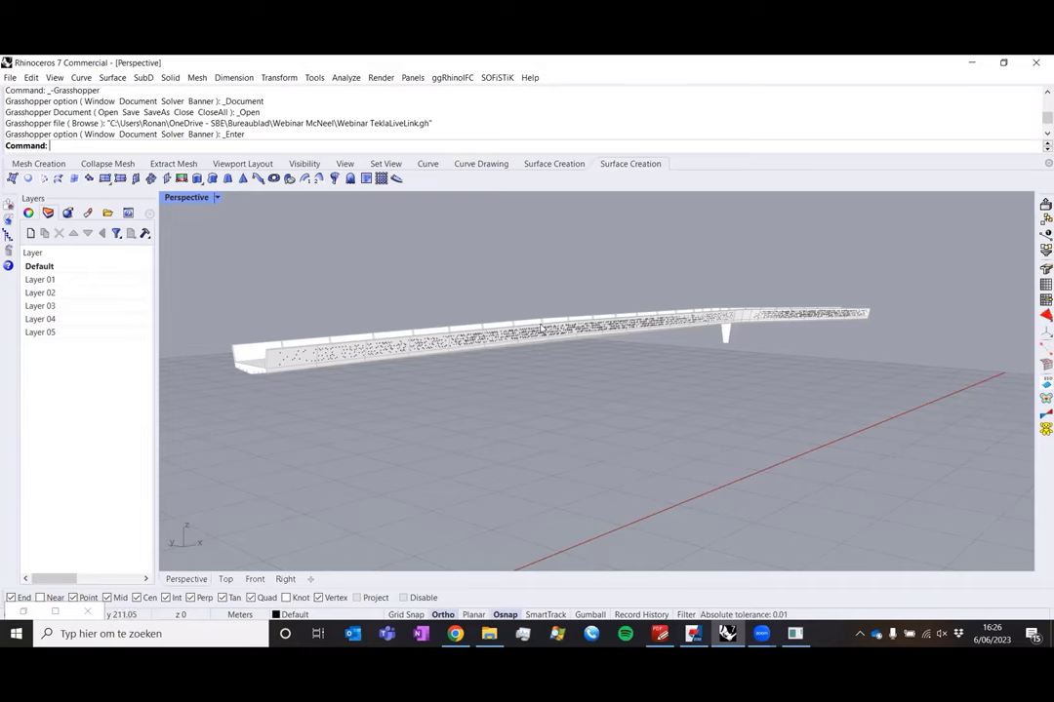
# - Inspect the triangular perforations along the bridge's side panels up close, then return to an overview of the whole bridge
pyautogui.scroll(5, 341, 387)
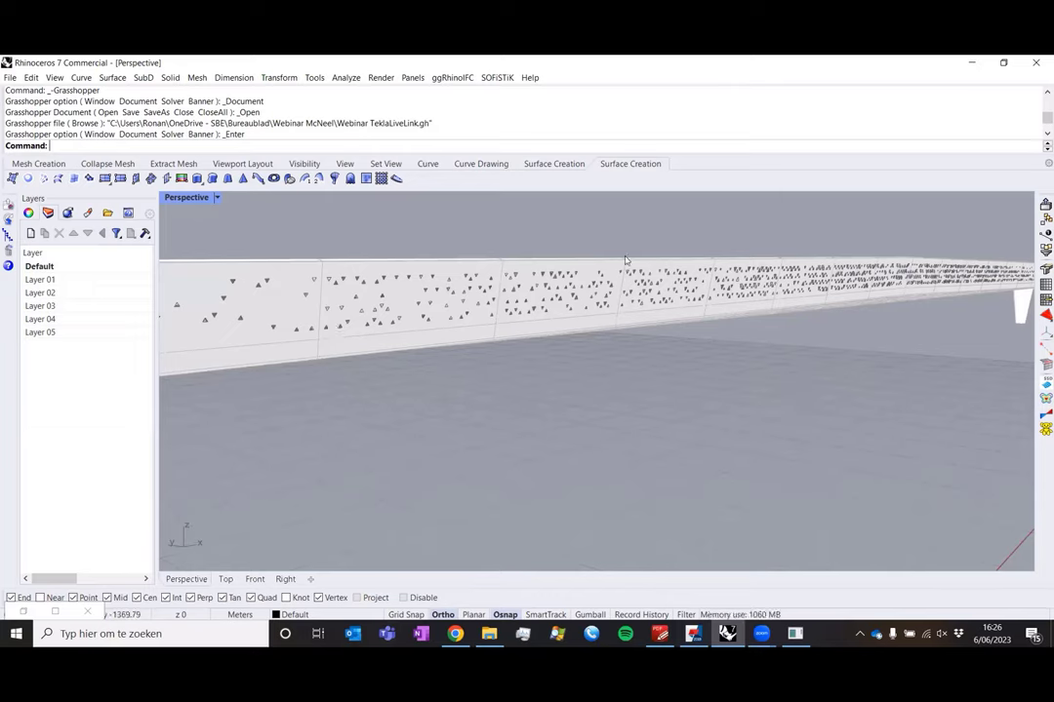
pyautogui.moveTo(582, 357); pyautogui.dragTo(580, 360, button='right')
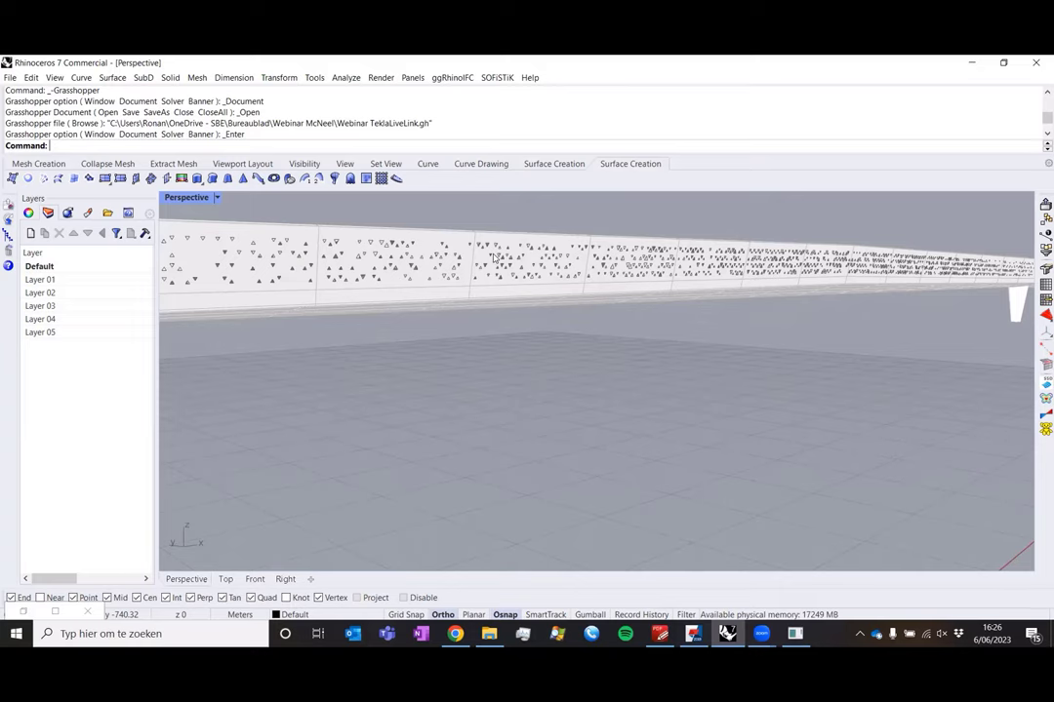
pyautogui.scroll(-5, 487, 293)
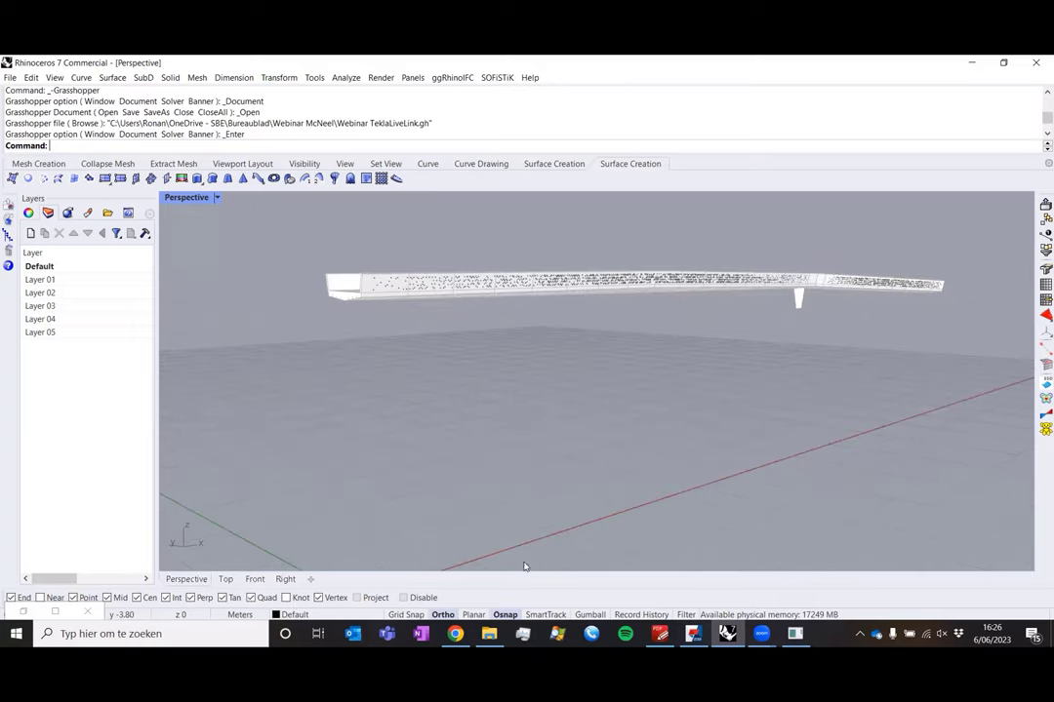
# - Arrange Rhino in one half of the screen and reopen Grasshopper in the half beside it
pyautogui.moveTo(702, 640)
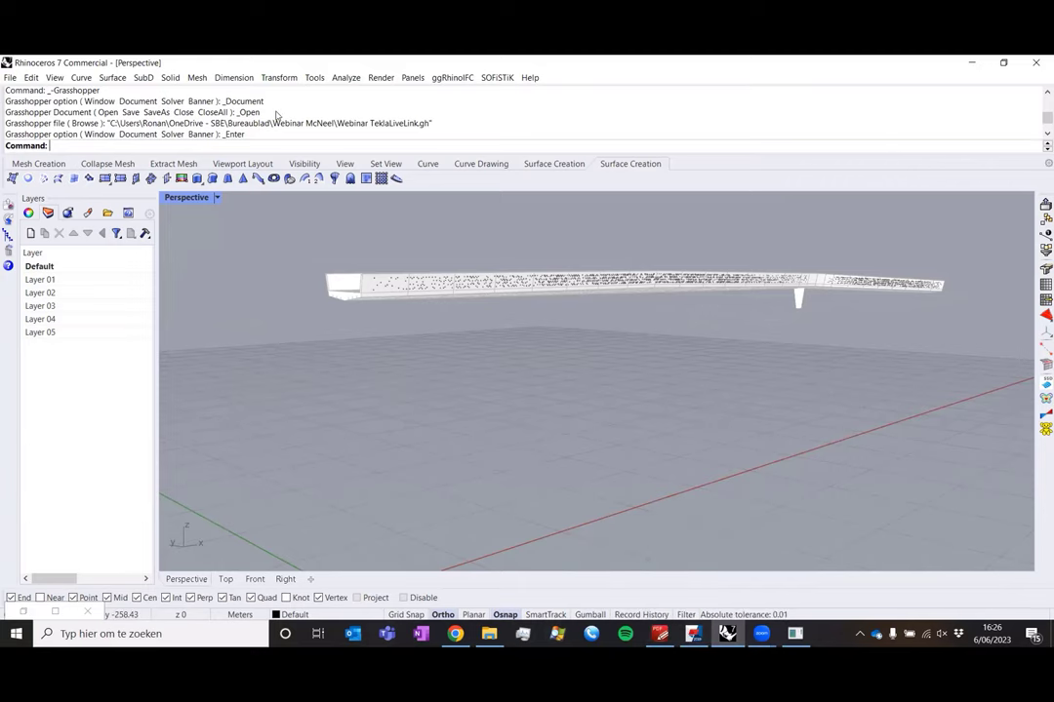
pyautogui.press('super+Left')
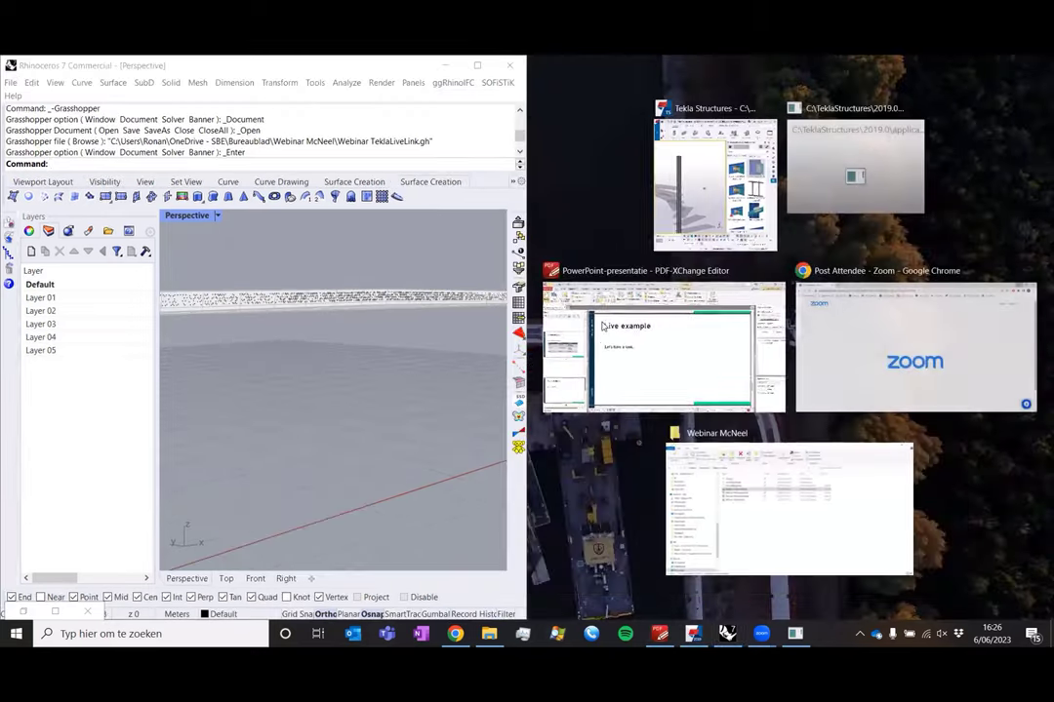
pyautogui.click(600, 325)
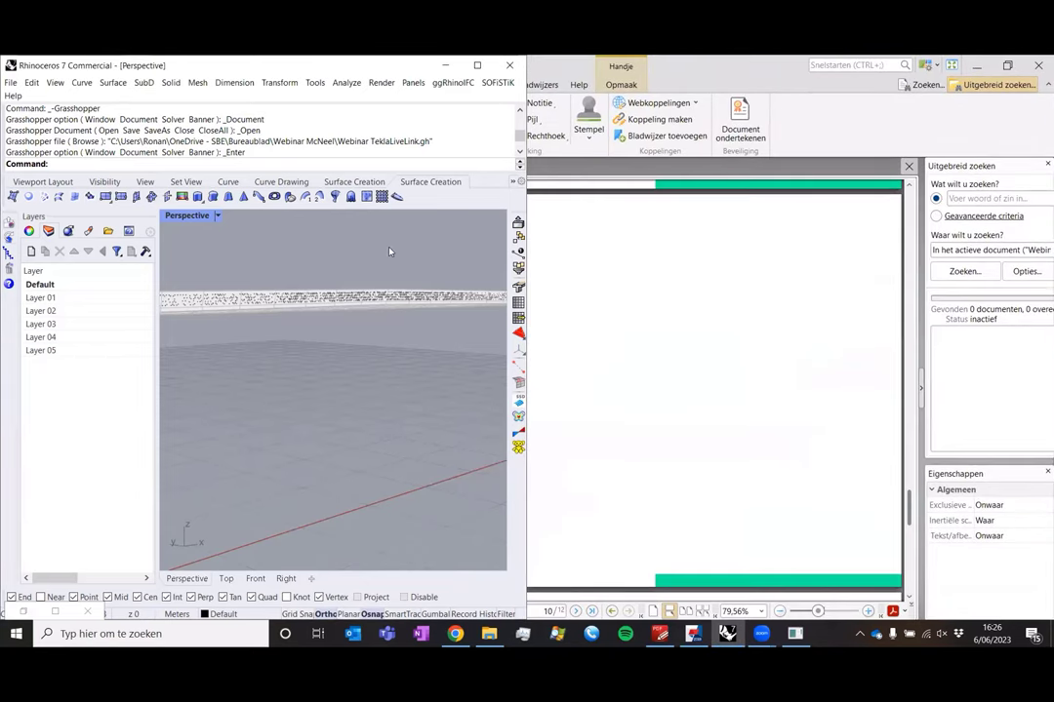
pyautogui.press('super+Right')
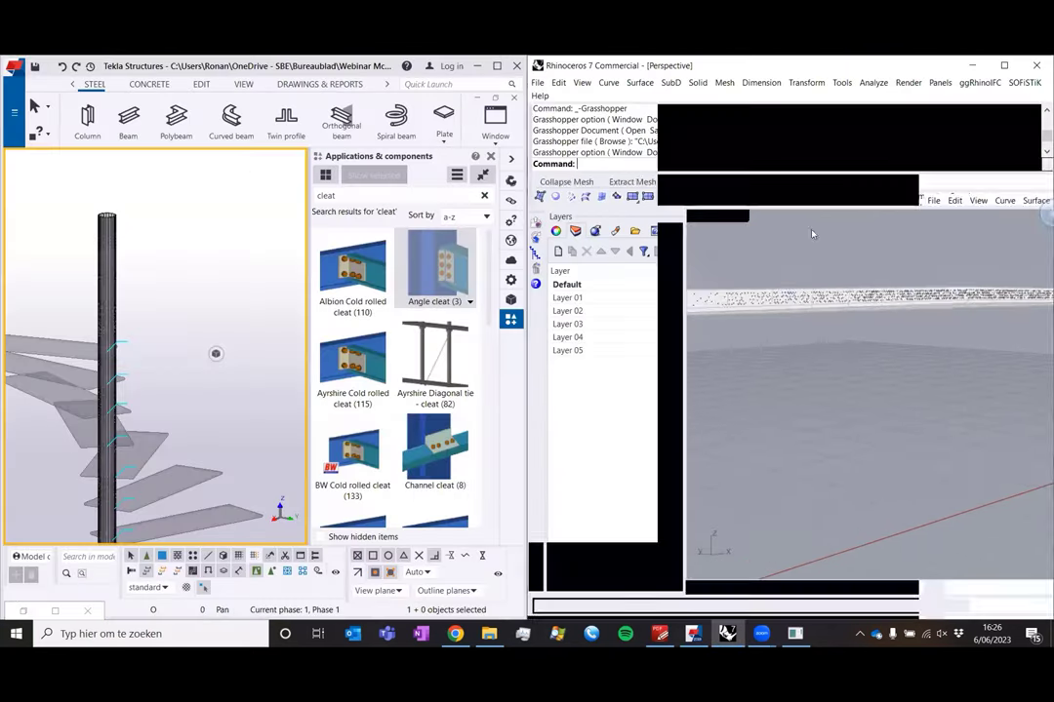
pyautogui.write('Grasshopper')
pyautogui.press('Return')
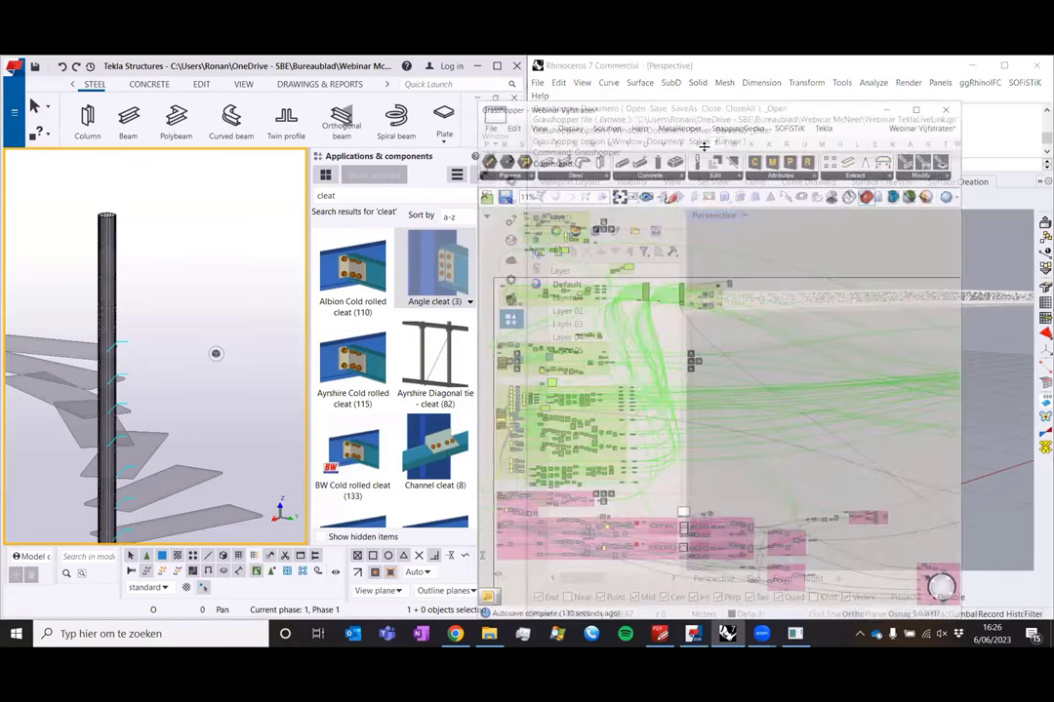
pyautogui.press('super+Left')
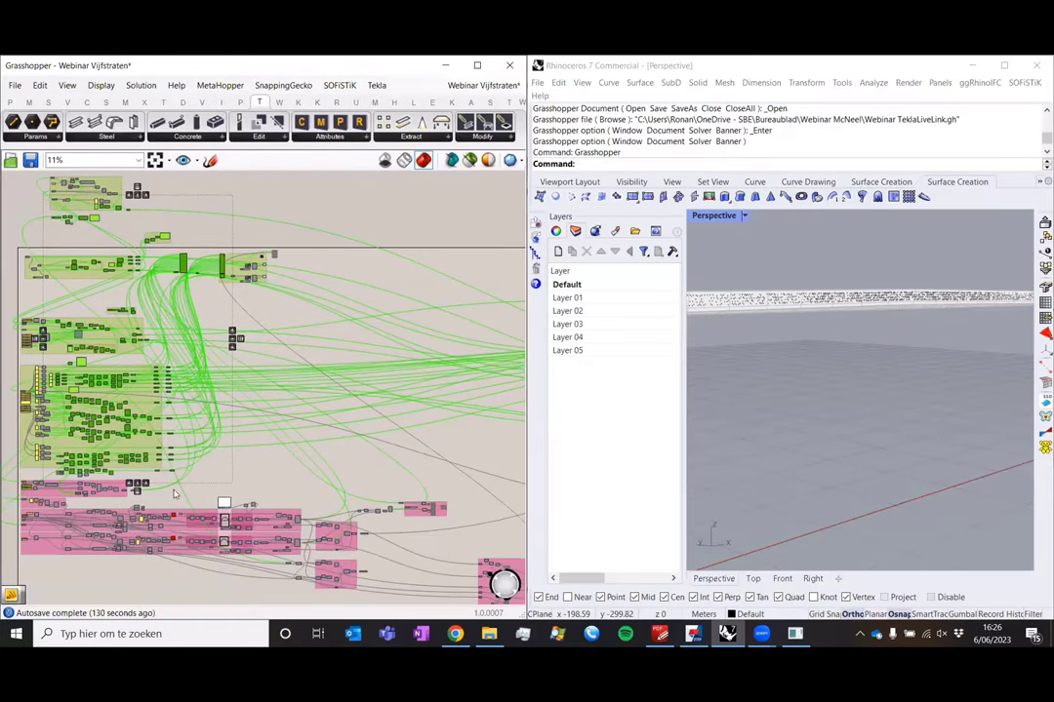
# - Turn on the preview of the upper tree component feeding the geometry input of the final component in the upper pink perforation group
pyautogui.moveTo(175, 493); pyautogui.dragTo(221, 470, button='right')
pyautogui.click(165, 545)
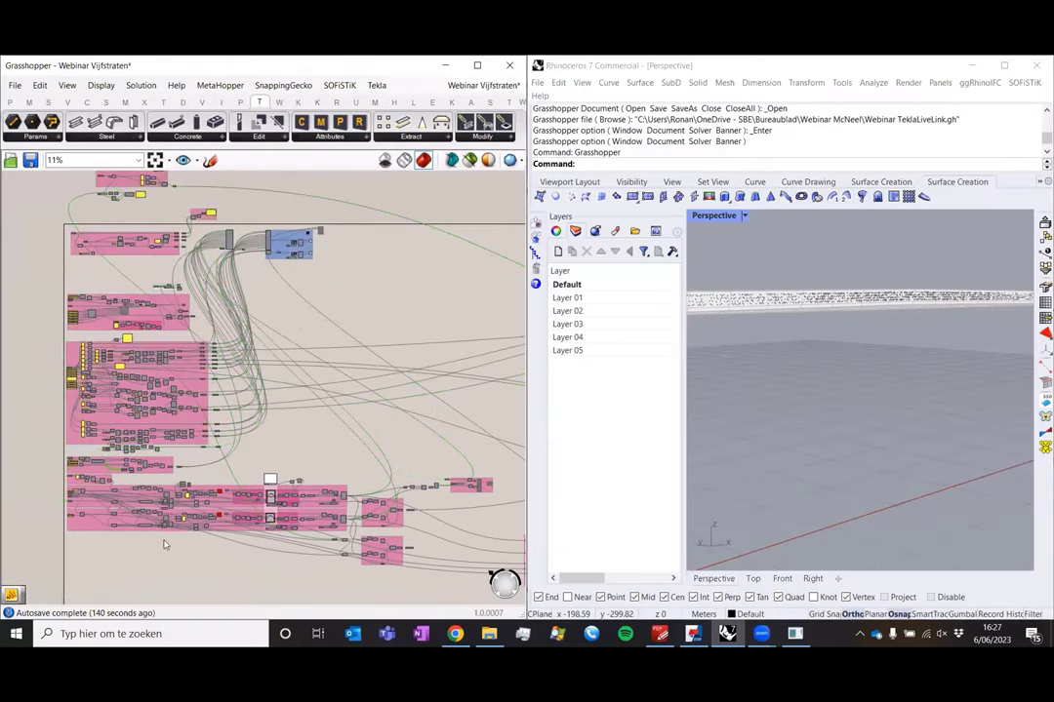
pyautogui.scroll(8, 166, 542)
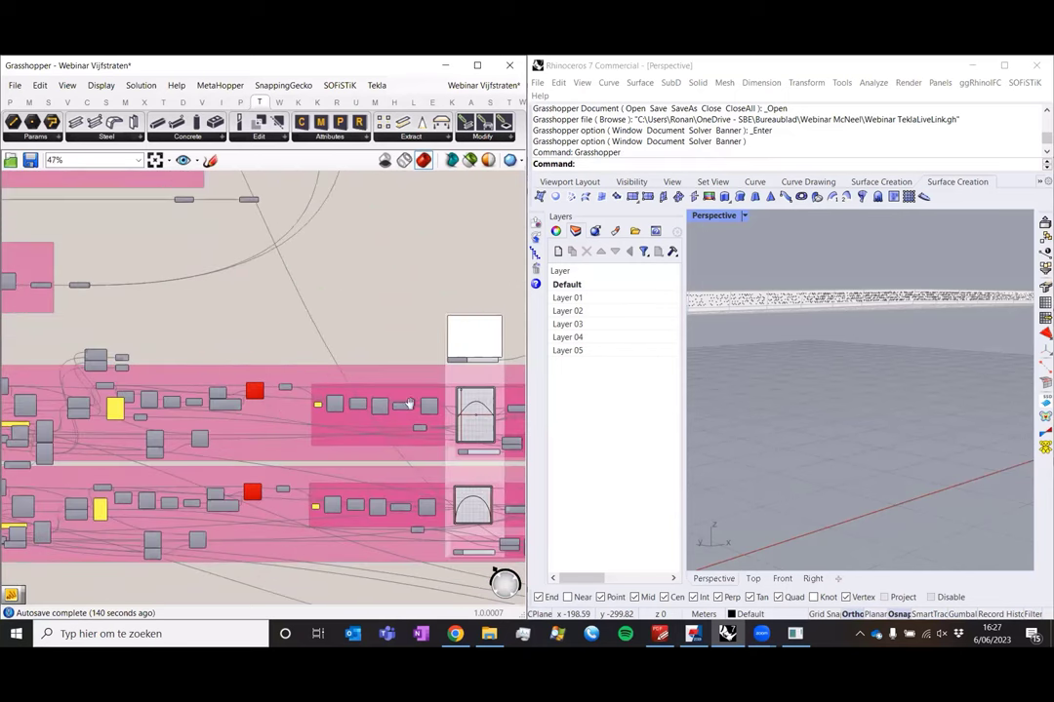
pyautogui.moveTo(410, 404); pyautogui.dragTo(119, 343, button='right')
pyautogui.moveTo(374, 302); pyautogui.dragTo(194, 312, button='right')
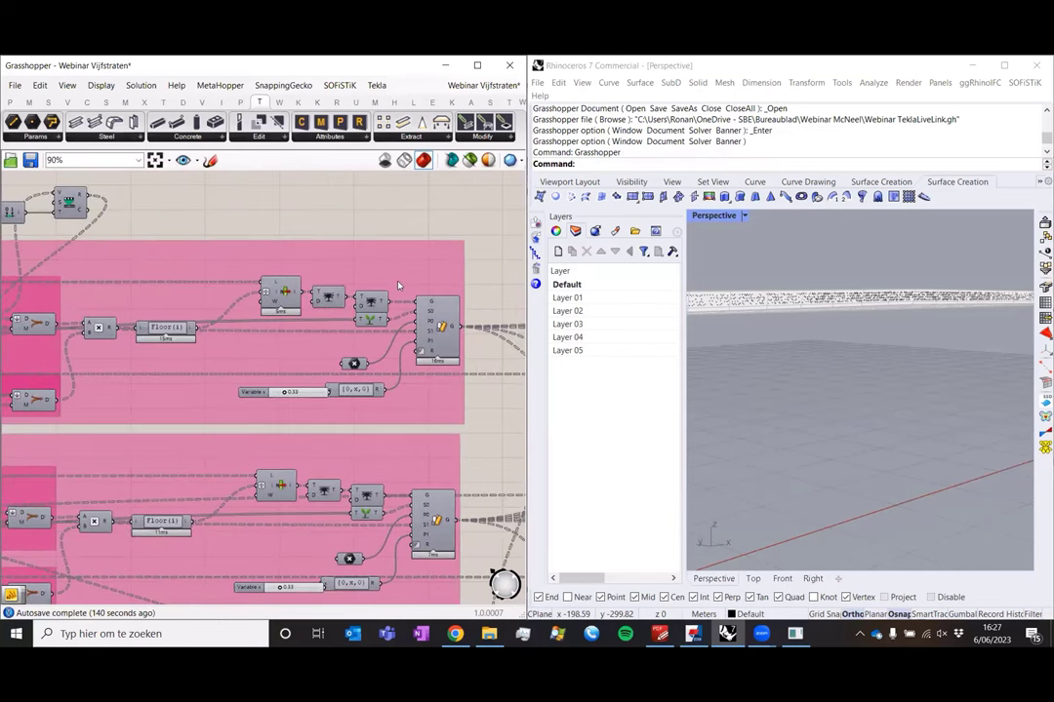
pyautogui.click(371, 302)
pyautogui.middleClick(372, 302)
# - Maximize Rhino and examine the flat triangle pattern laid out along the red axis beside the bridge
pyautogui.scroll(-6, 795, 406)
pyautogui.moveTo(795, 407); pyautogui.dragTo(679, 480, button='right')
pyautogui.scroll(12, 757, 413)
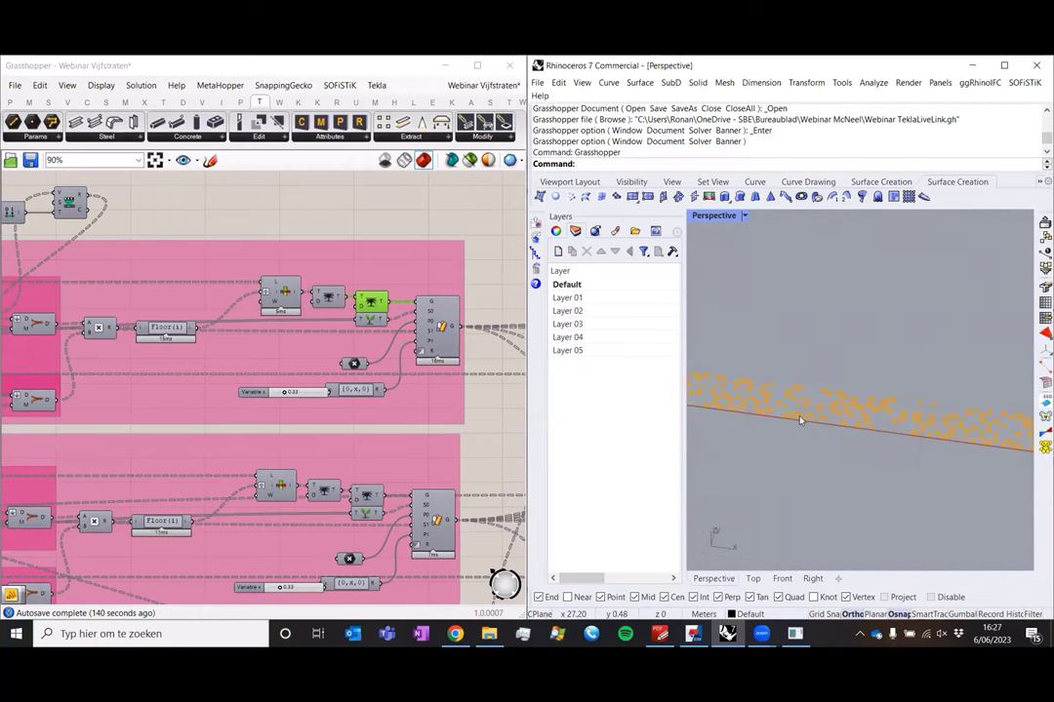
pyautogui.moveTo(800, 423)
pyautogui.mouseDown(button='right')
pyautogui.moveTo(845, 468)
pyautogui.moveTo(784, 437)
pyautogui.mouseUp(button='right')
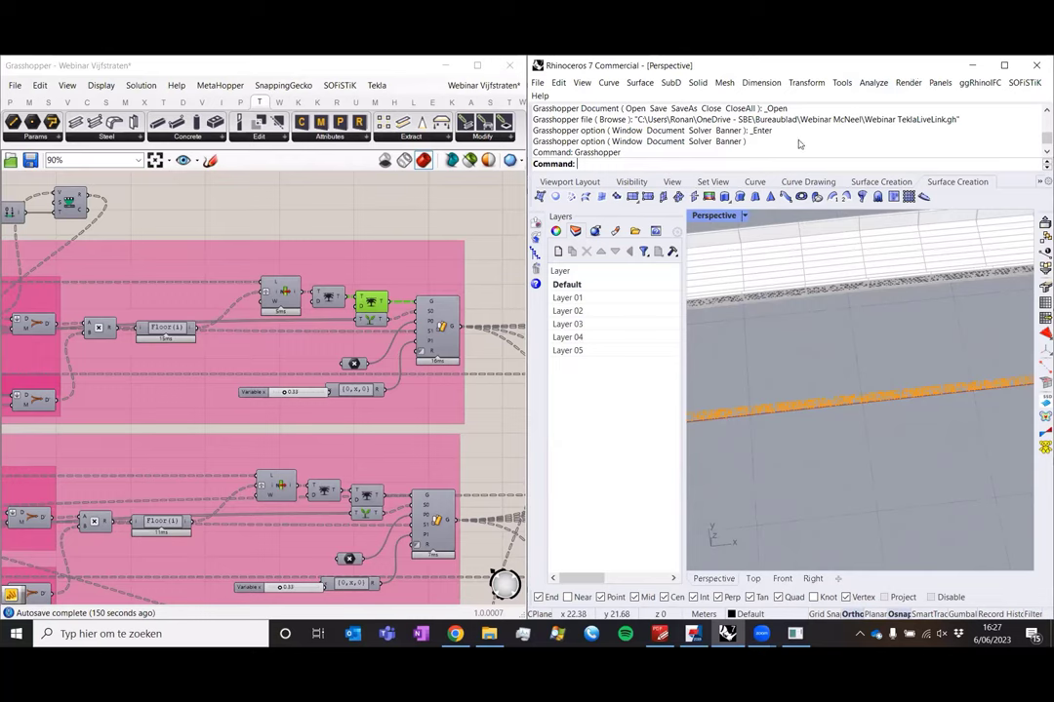
pyautogui.doubleClick(798, 66)
pyautogui.scroll(-12, 666, 437)
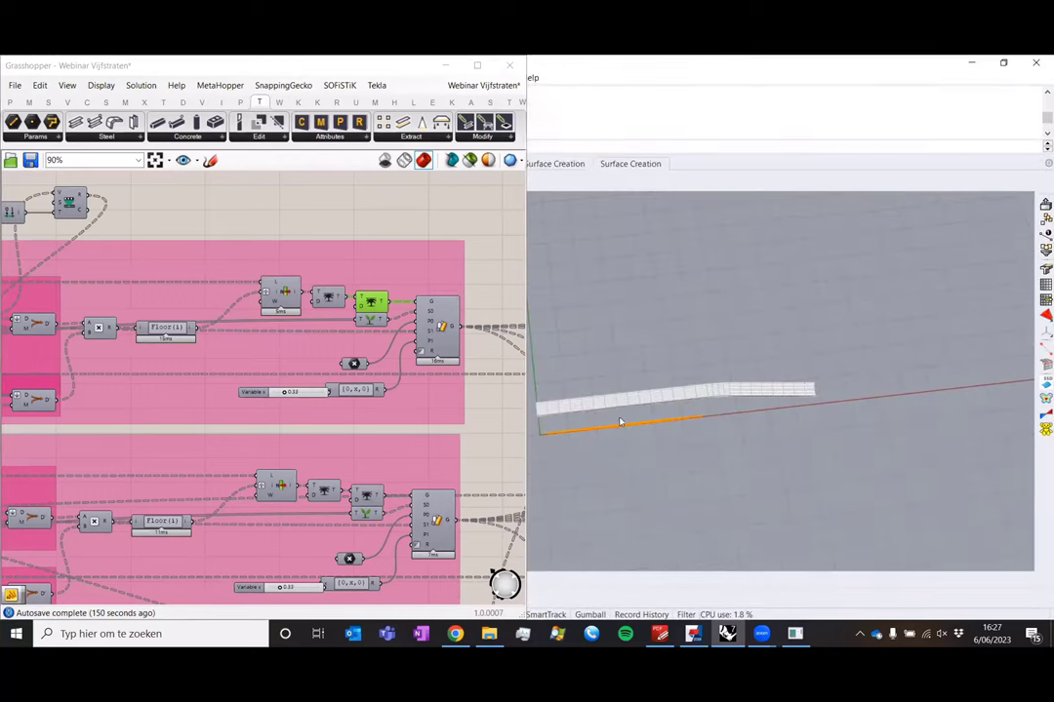
pyautogui.scroll(4, 704, 418)
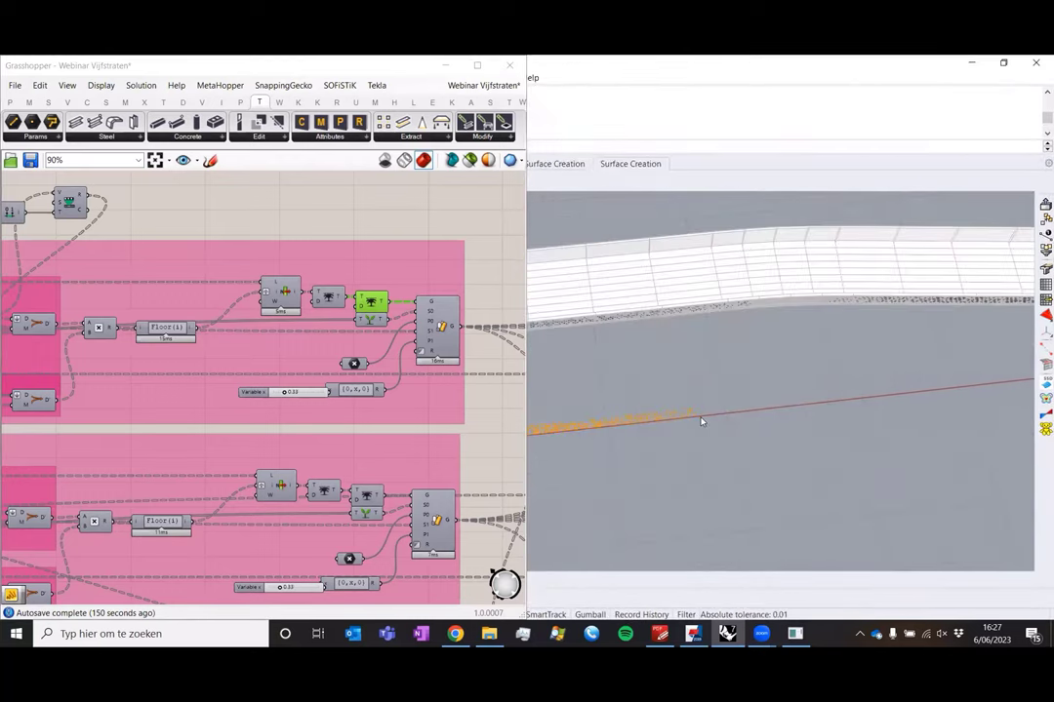
pyautogui.scroll(-5, 700, 422)
# - Turn on the preview of the upper group's final component to show its triangles mapped onto the bridge side
pyautogui.click(435, 329)
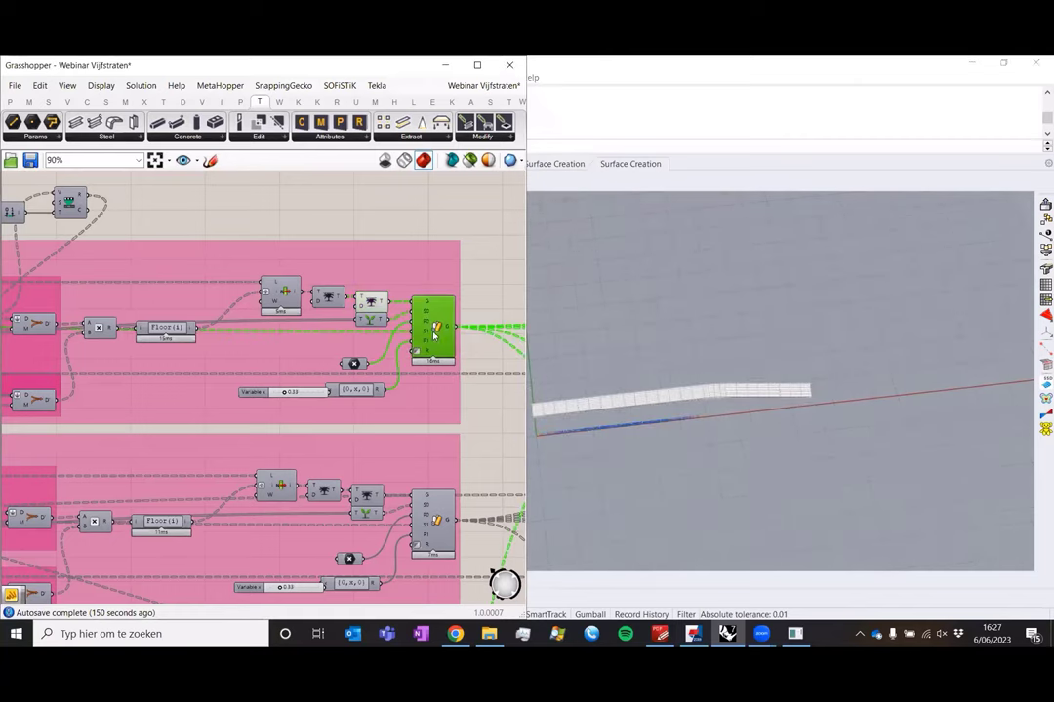
pyautogui.middleClick(436, 329)
pyautogui.moveTo(619, 452); pyautogui.dragTo(555, 366, button='right')
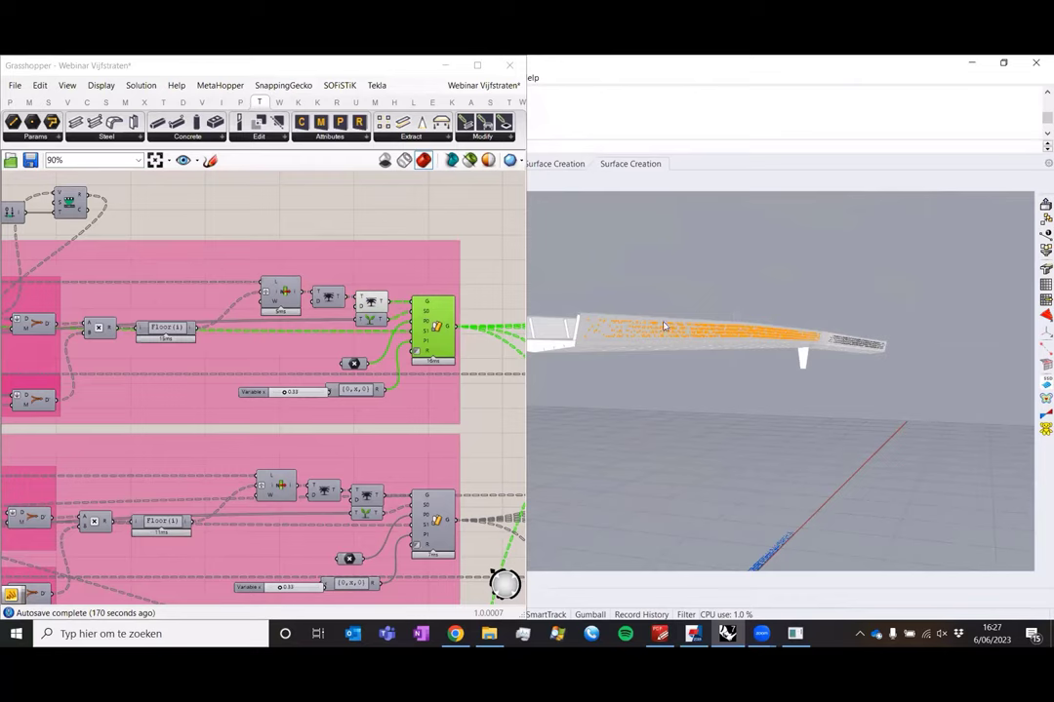
pyautogui.moveTo(785, 333); pyautogui.dragTo(824, 325, button='right')
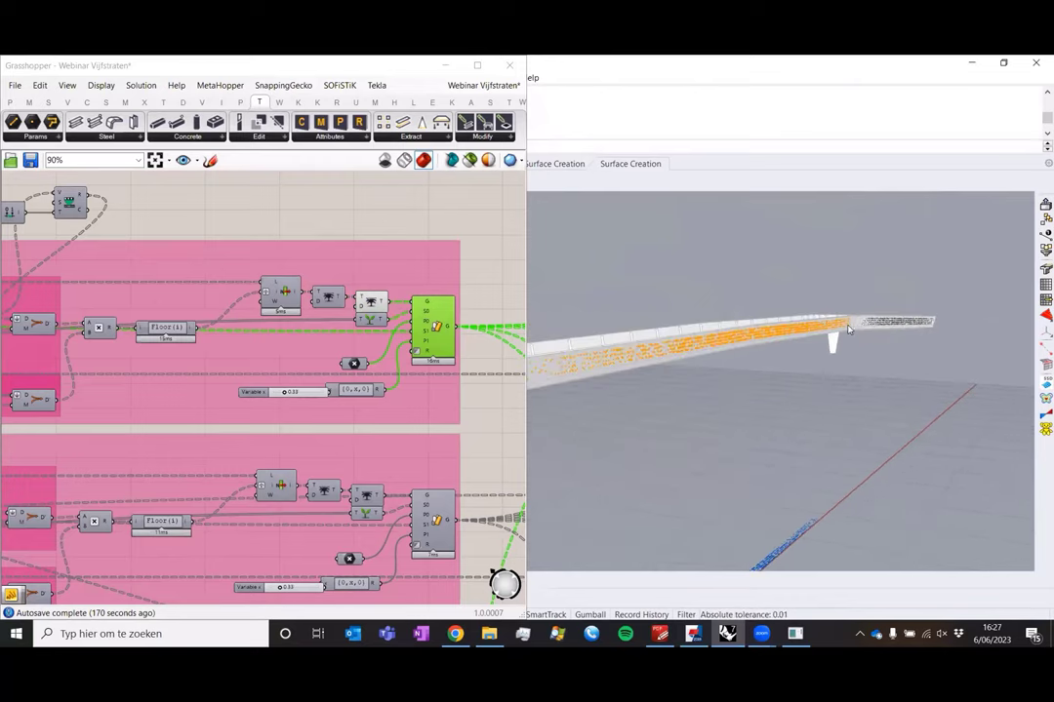
# - Examine the pink groups downstream of the selected mapping component alongside the highlighted triangles on the bridge side
pyautogui.scroll(-5, 449, 449)
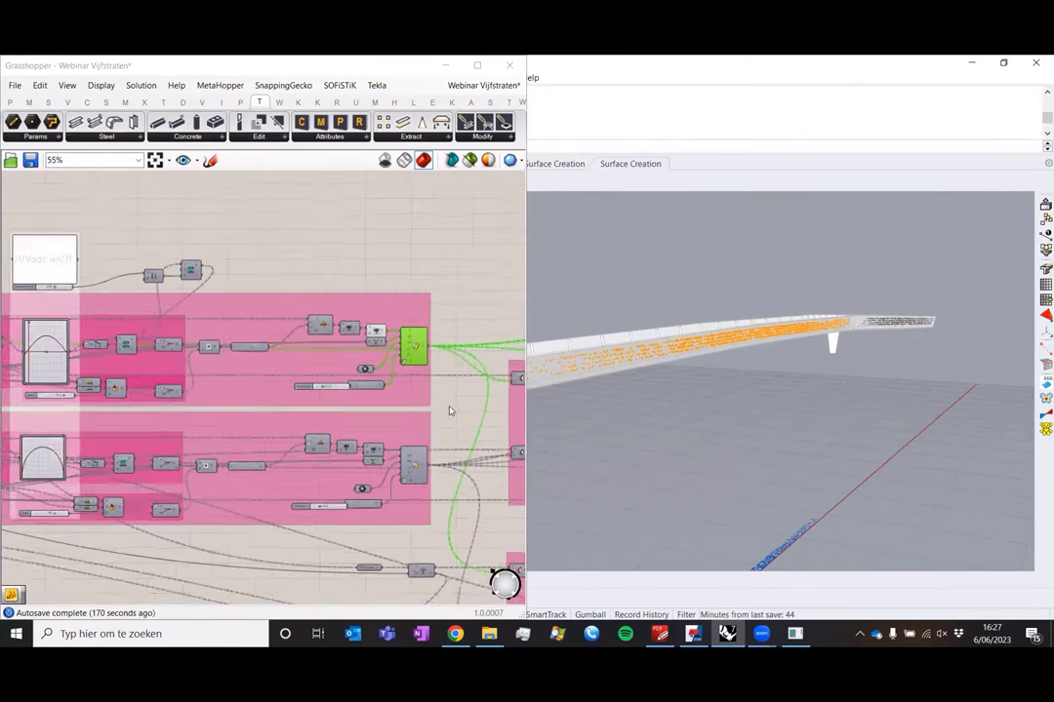
pyautogui.moveTo(451, 375); pyautogui.dragTo(388, 352, button='right')
pyautogui.moveTo(606, 404); pyautogui.dragTo(635, 424, button='right')
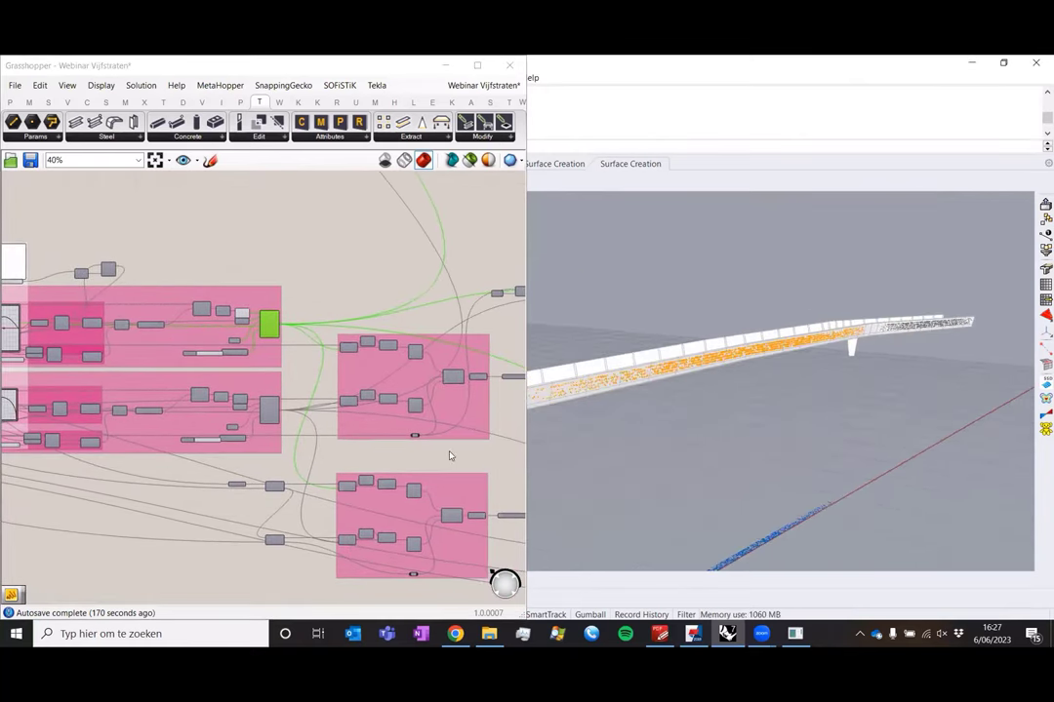
pyautogui.moveTo(450, 456); pyautogui.dragTo(313, 426, button='right')
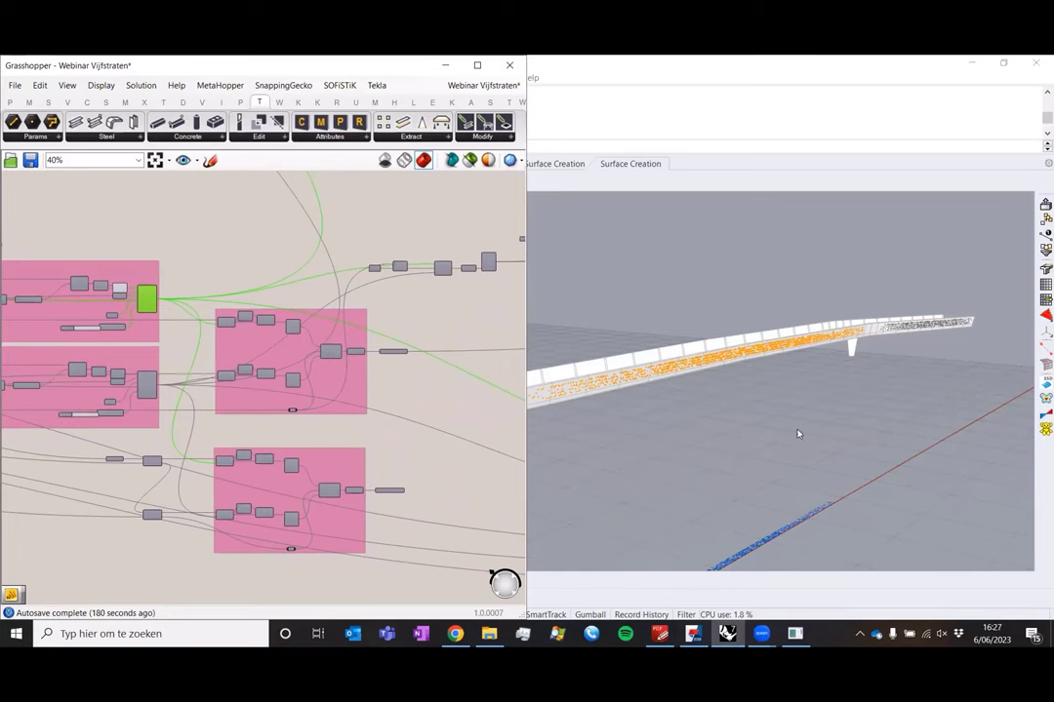
pyautogui.moveTo(797, 434); pyautogui.dragTo(750, 440, button='right')
pyautogui.moveTo(677, 453); pyautogui.dragTo(787, 422, button='right')
pyautogui.scroll(-2, 248, 399)
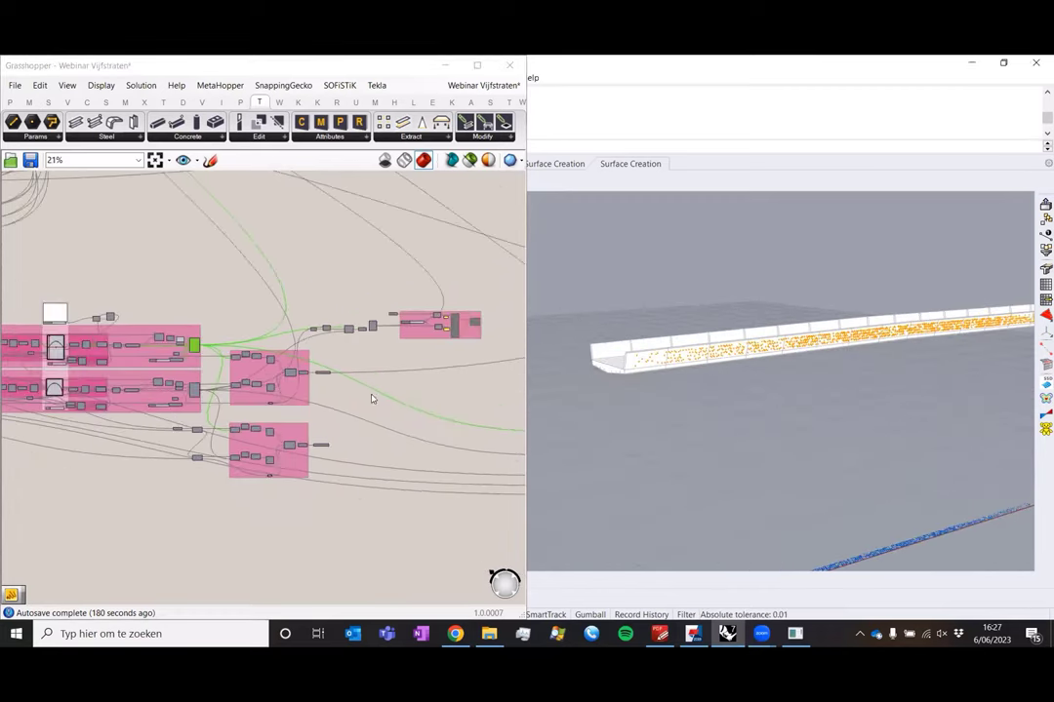
# - Enable the three stacked, disabled components at the lower end of the pink group, including their input parameters and panel in the selection
pyautogui.scroll(4, 293, 405)
pyautogui.scroll(3, 355, 464)
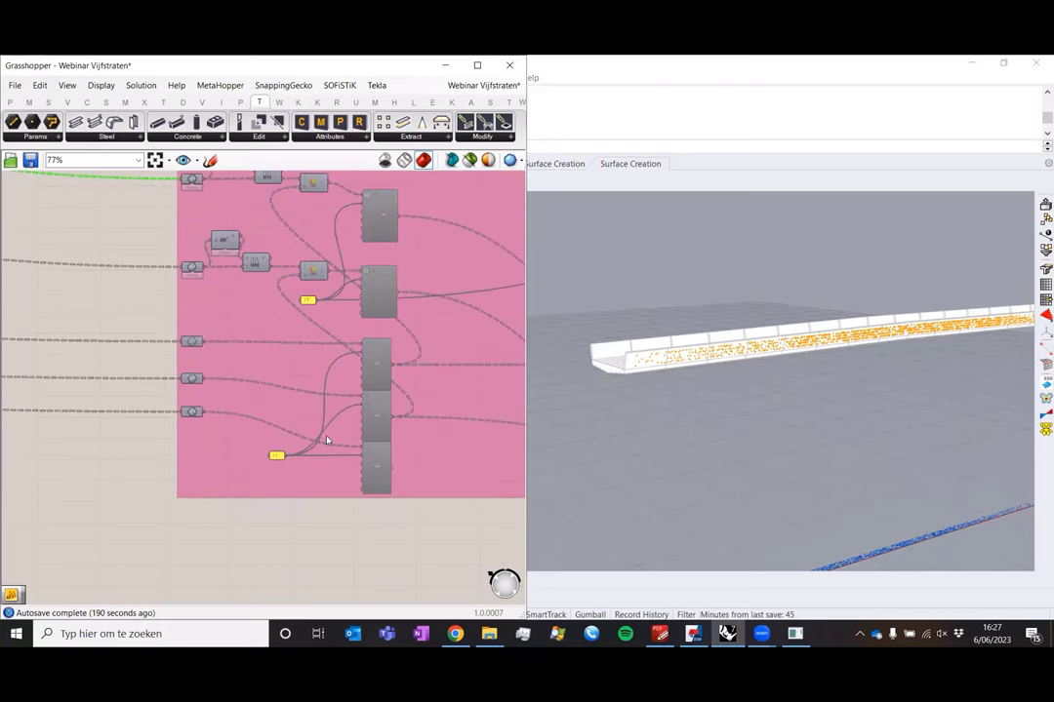
pyautogui.moveTo(141, 325); pyautogui.dragTo(420, 532)
pyautogui.middleClick(378, 423)
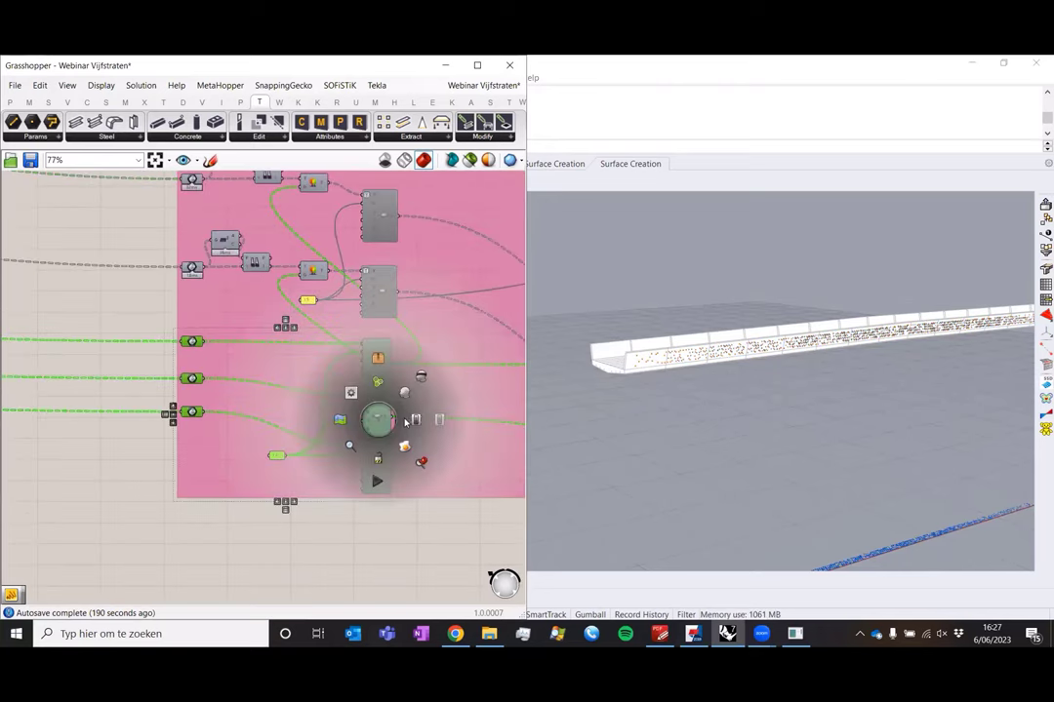
pyautogui.click(413, 420)
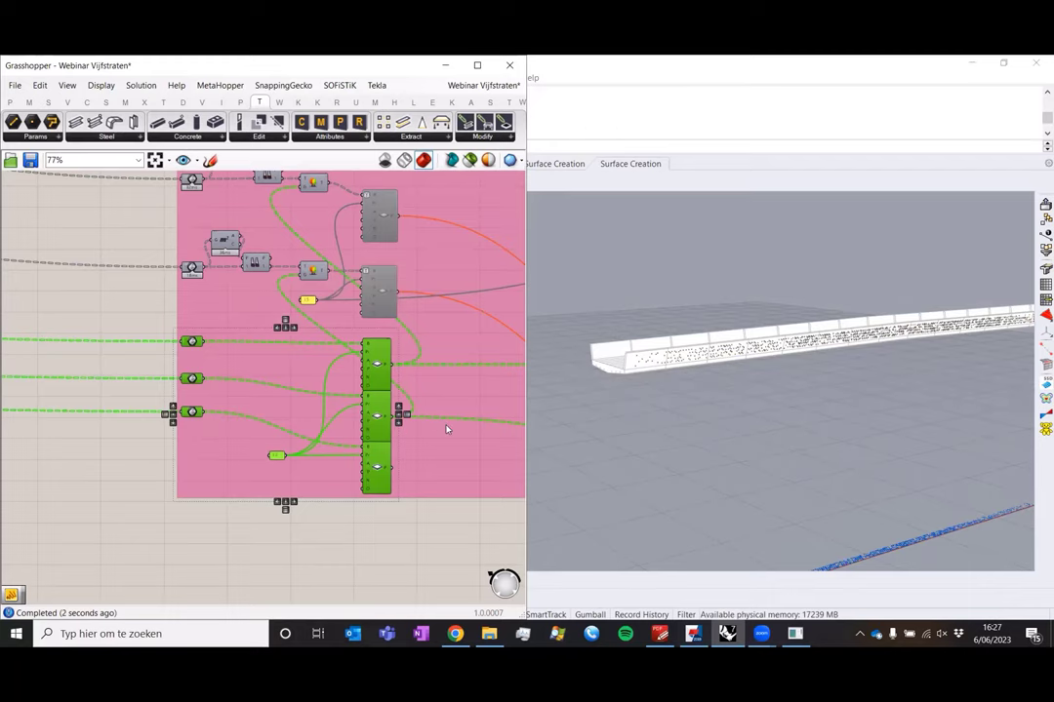
pyautogui.scroll(5, 642, 365)
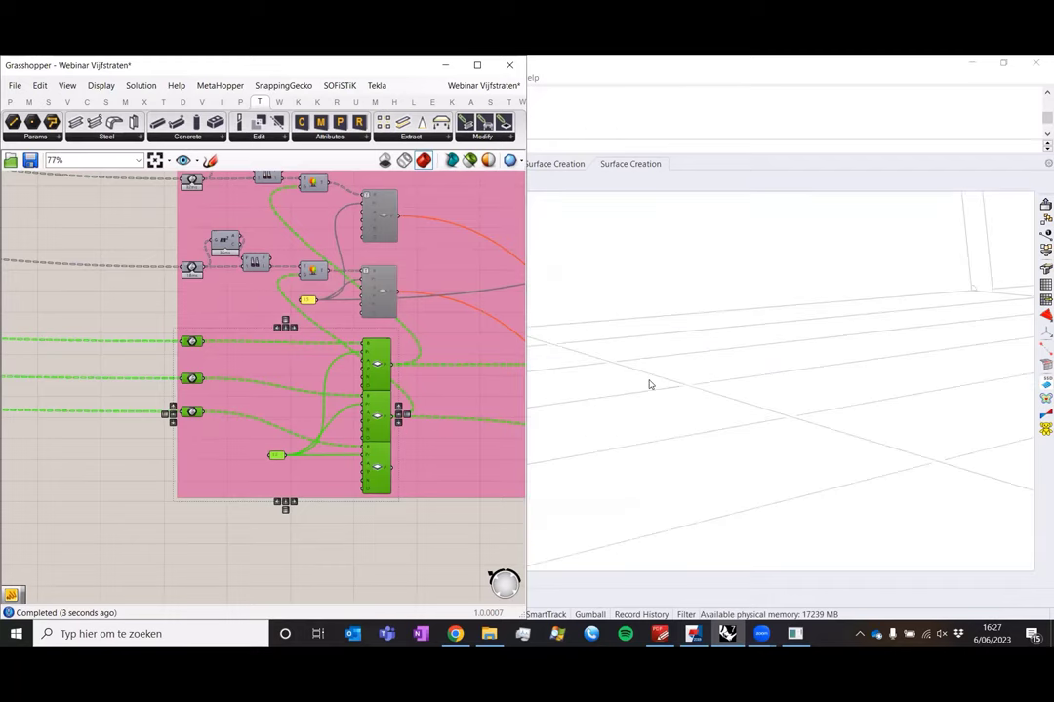
pyautogui.scroll(-3, 662, 390)
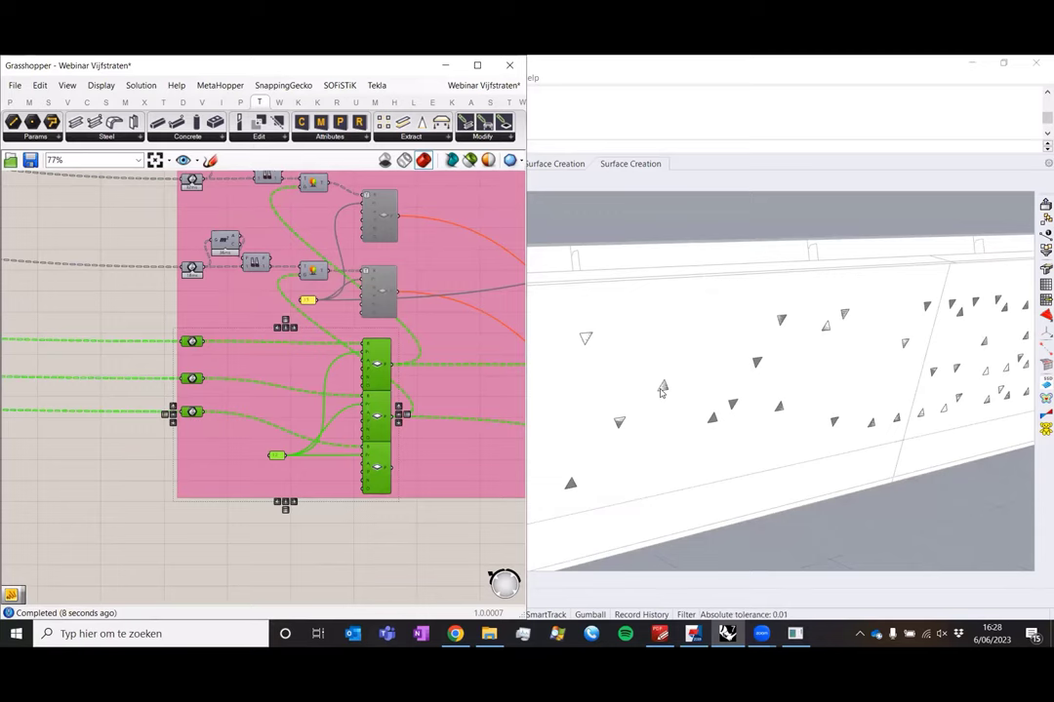
# - Switch to Tekla Structures, delete the earlier demo objects around the grid while keeping the long bridge plates, and refresh the view
pyautogui.click(692, 634)
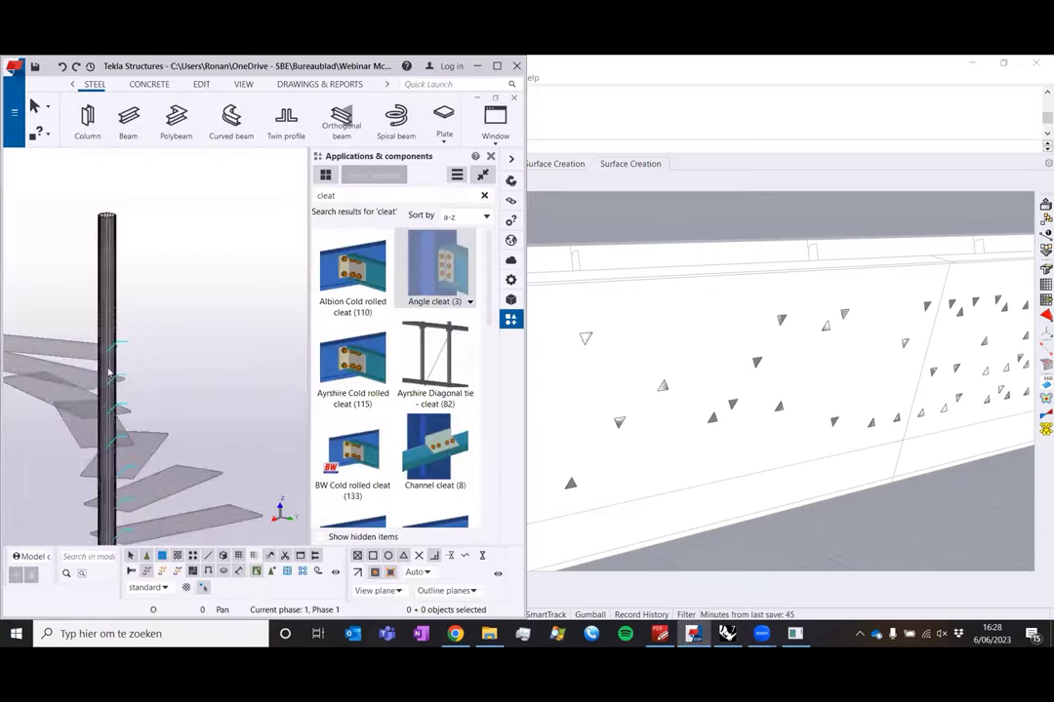
pyautogui.scroll(-5, 258, 371)
pyautogui.scroll(-3, 257, 374)
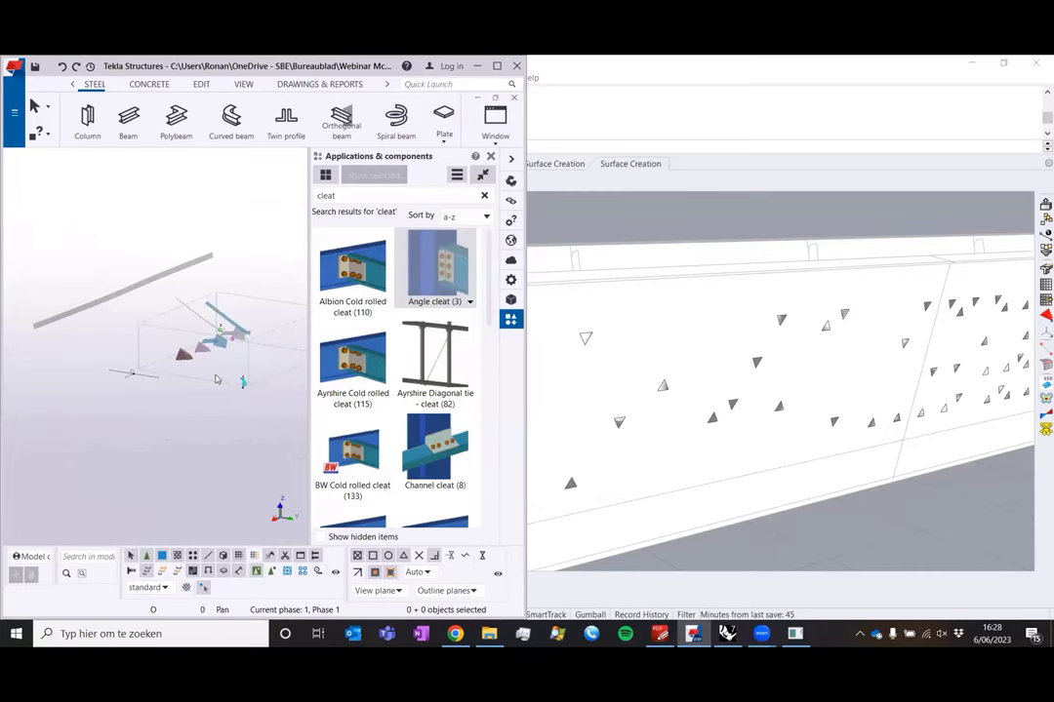
pyautogui.rightClick(90, 356)
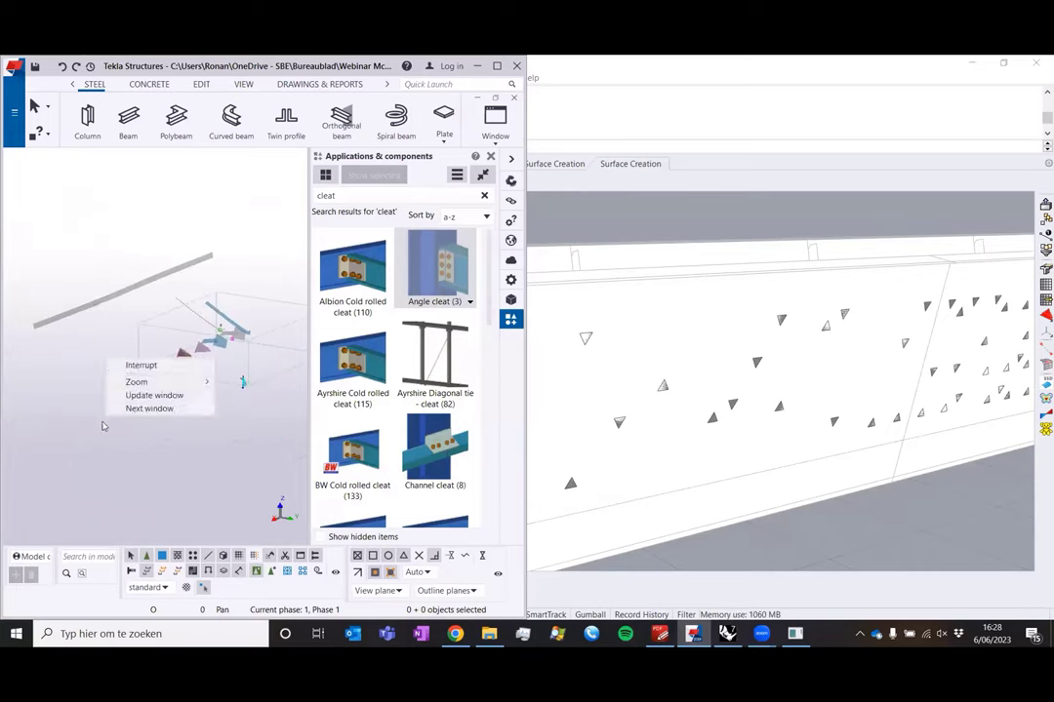
pyautogui.keyDown('ctrl'); pyautogui.moveTo(102, 425); pyautogui.dragTo(47, 403, button='middle'); pyautogui.keyUp('ctrl')
pyautogui.moveTo(72, 303); pyautogui.dragTo(298, 455)
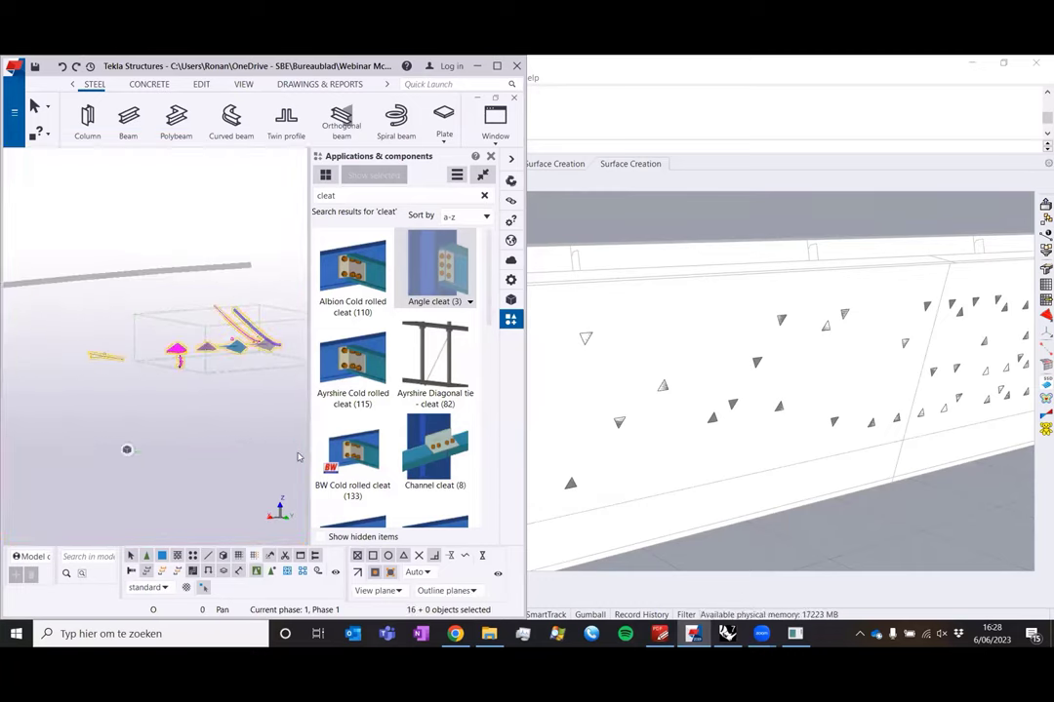
pyautogui.press('Delete')
pyautogui.scroll(-2, 223, 374)
pyautogui.rightClick(170, 369)
pyautogui.click(187, 403)
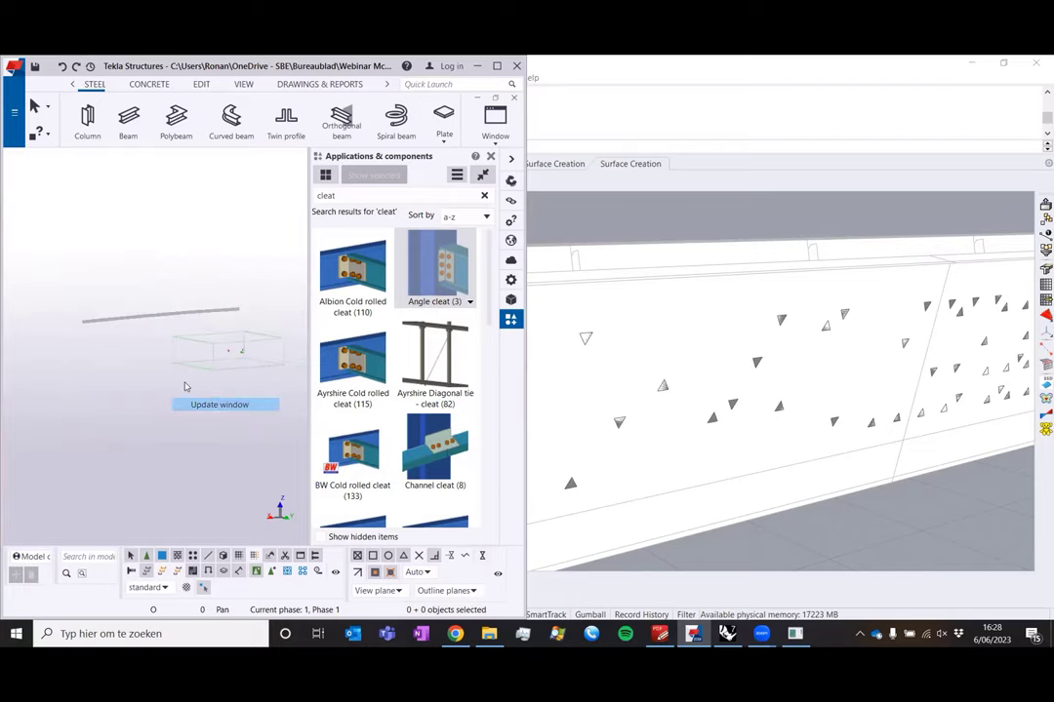
# - Select a single plate segment within the long row of bridge side plates
pyautogui.click(139, 369)
pyautogui.scroll(6, 145, 327)
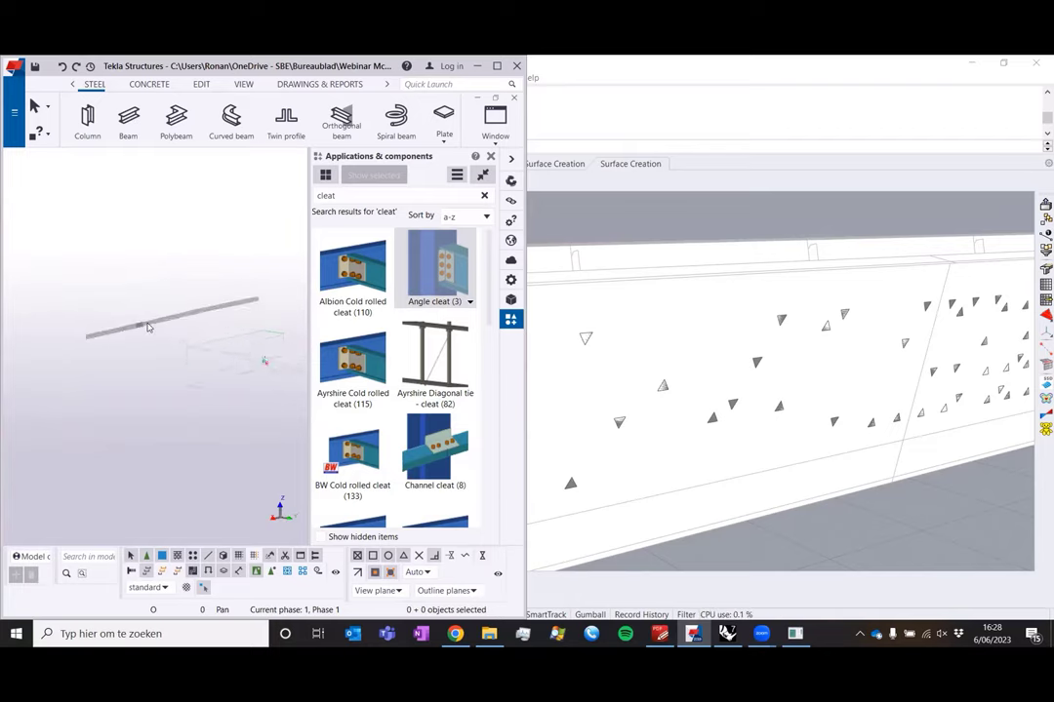
pyautogui.click(103, 323)
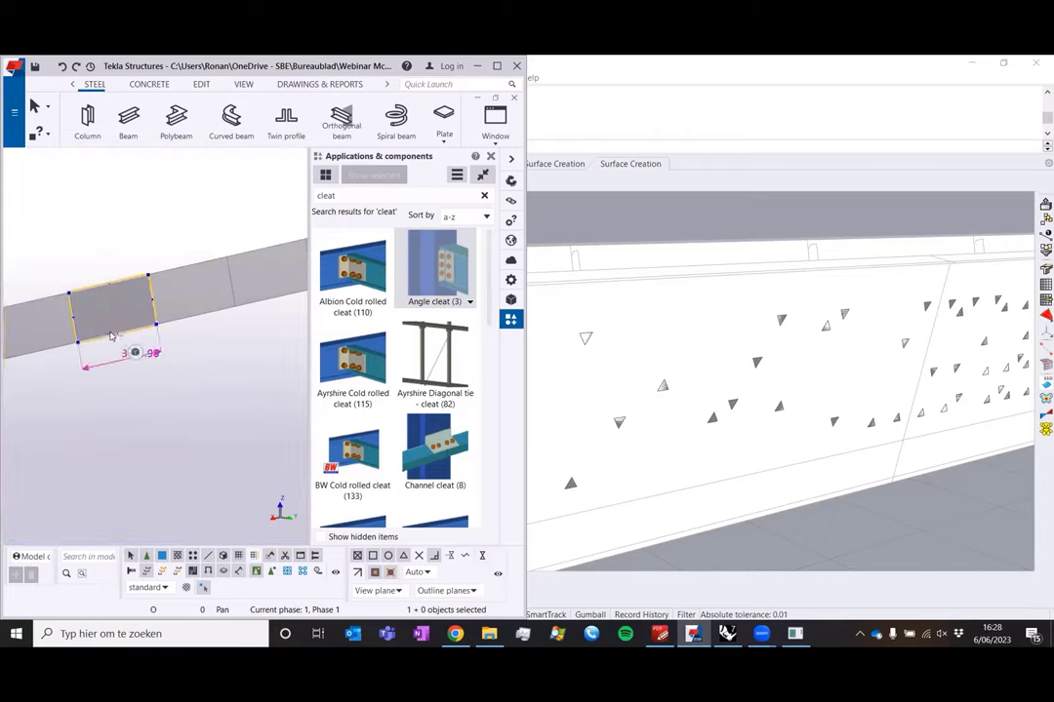
# - View the plates in Tekla Structures, then switch to Grasshopper and open the options of the lower Plate components
pyautogui.scroll(-5, 53, 359)
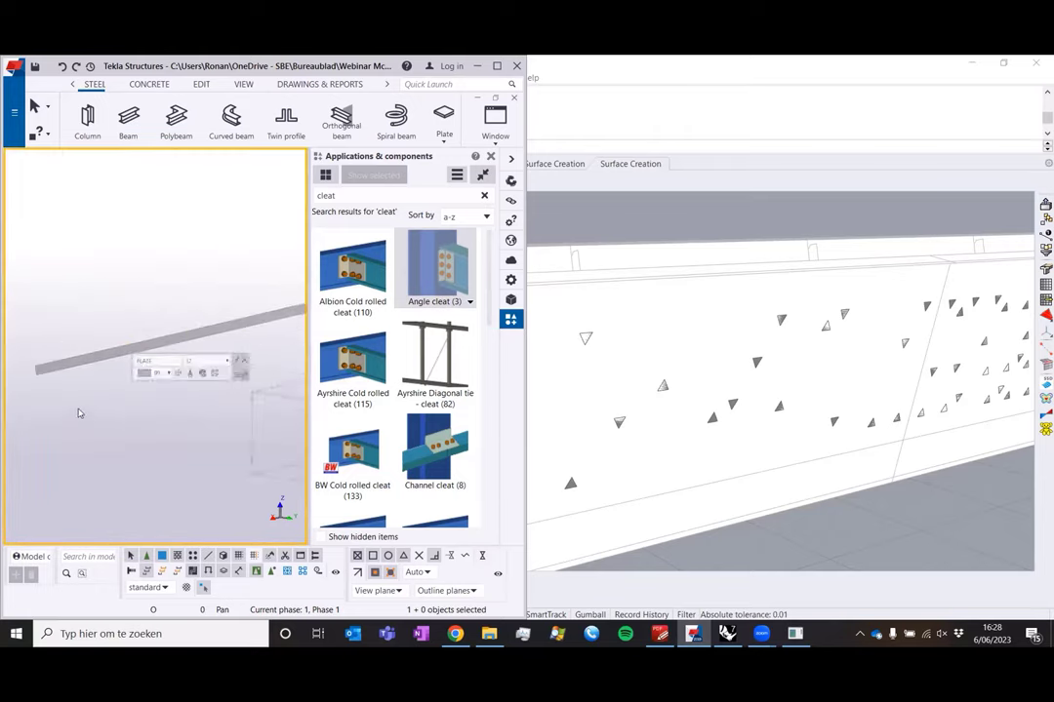
pyautogui.scroll(2, 189, 353)
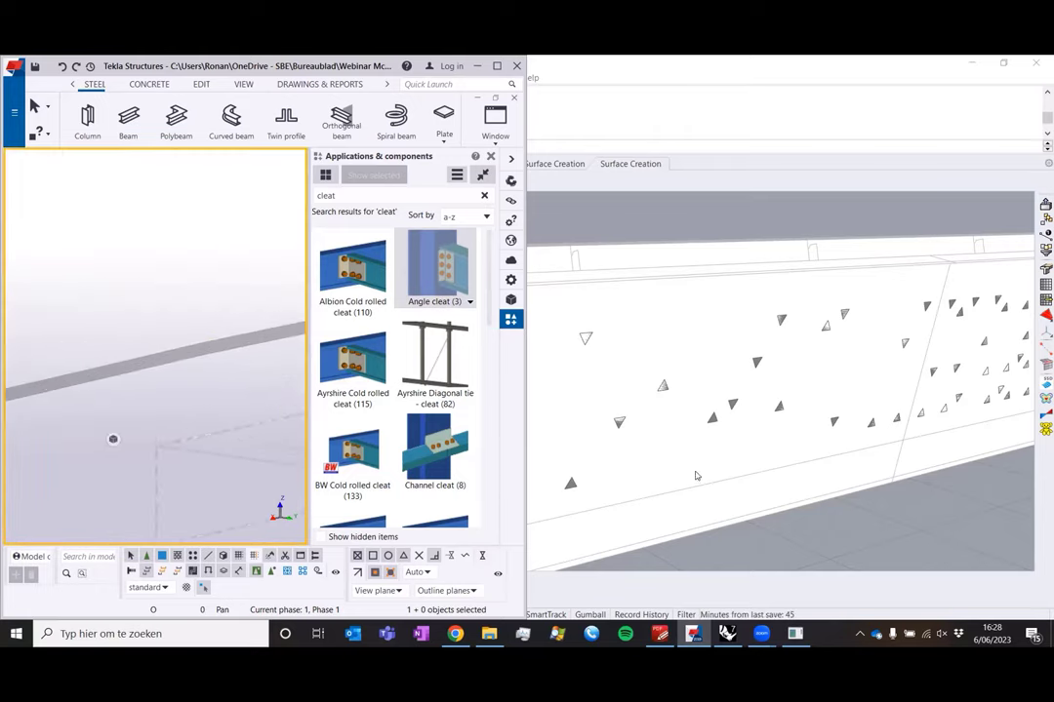
pyautogui.click(748, 547)
pyautogui.moveTo(428, 505); pyautogui.dragTo(383, 543, button='right')
pyautogui.rightClick(334, 414)
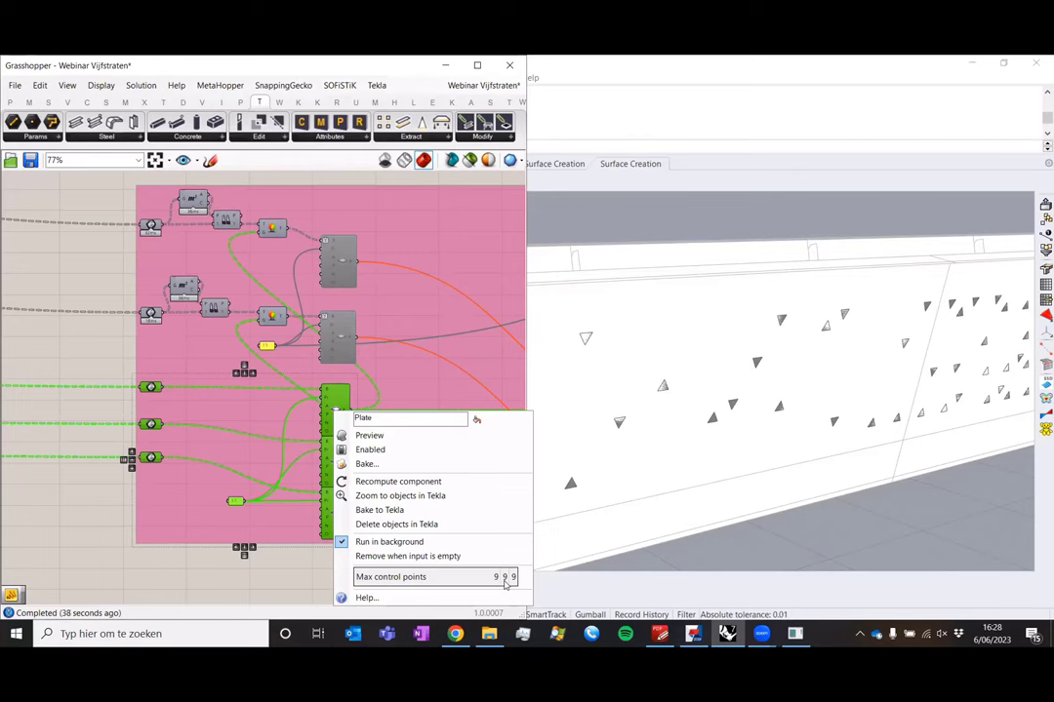
# - Inspect the triangular perforations on the bridge side in Rhino and check the Plate component's Max control points setting
pyautogui.click(676, 485)
pyautogui.scroll(-5, 676, 485)
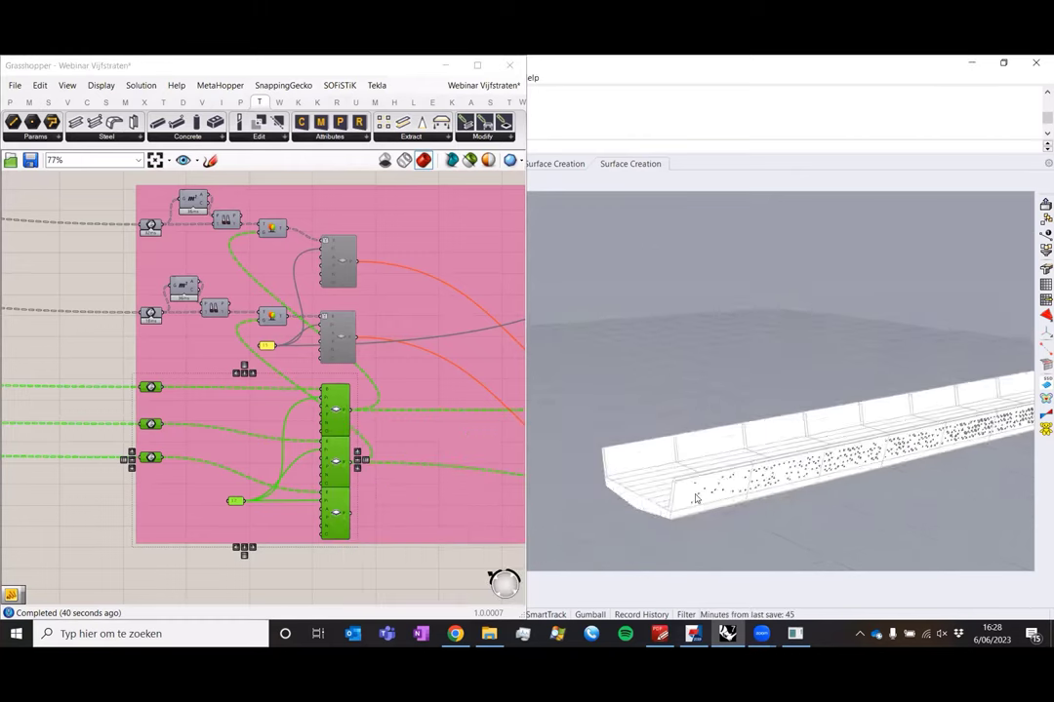
pyautogui.scroll(5, 943, 451)
pyautogui.scroll(3, 943, 451)
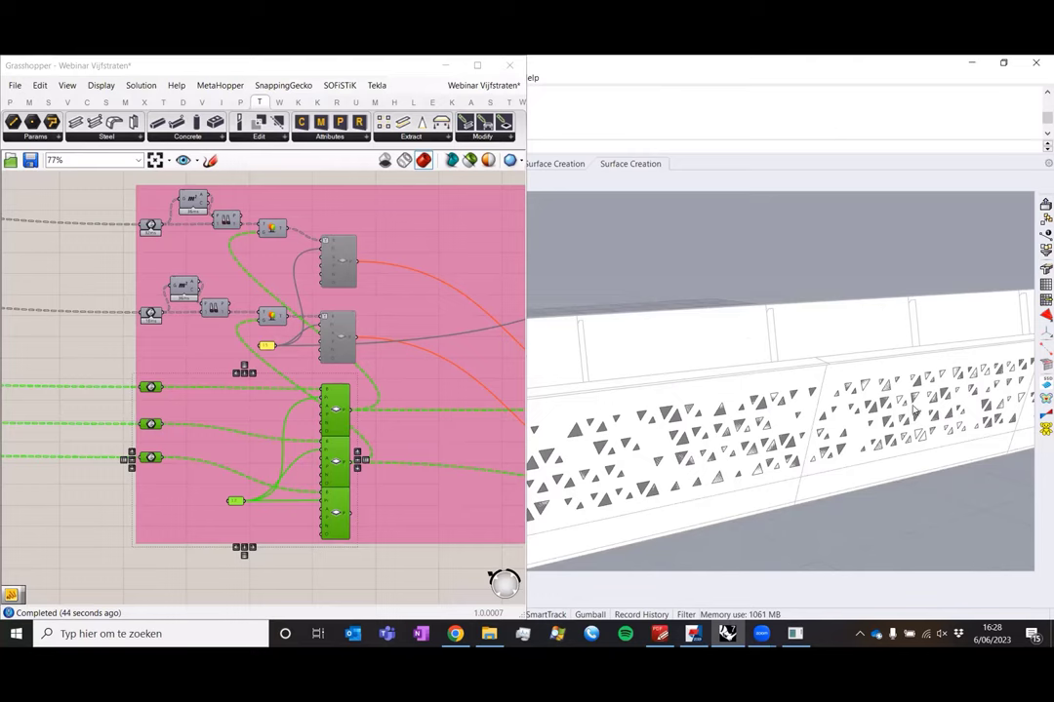
pyautogui.rightClick(336, 410)
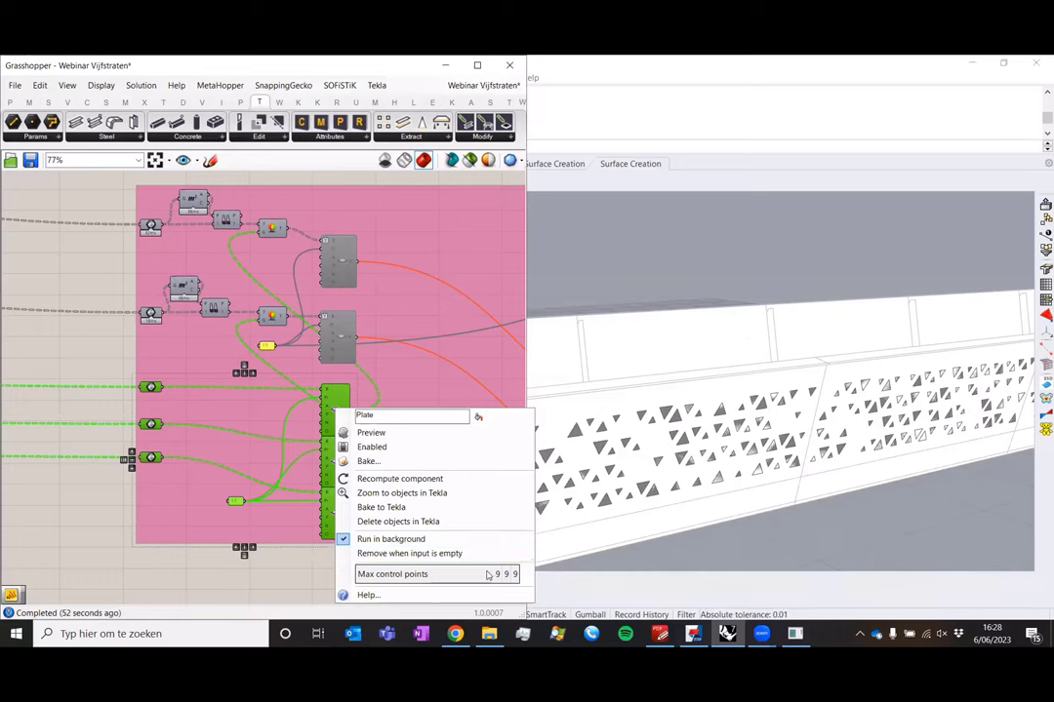
pyautogui.click(256, 583)
# - Enable the two disabled Plate components in the pink group that use the profile value 15
pyautogui.scroll(-2, 272, 464)
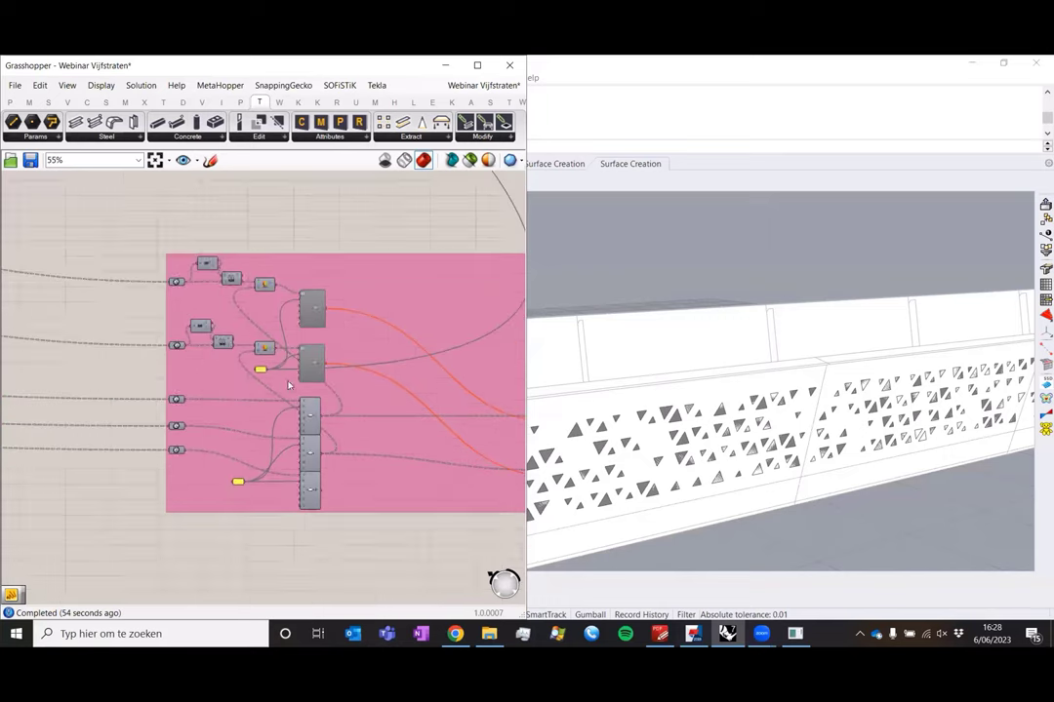
pyautogui.scroll(5, 274, 295)
pyautogui.scroll(-2, 303, 219)
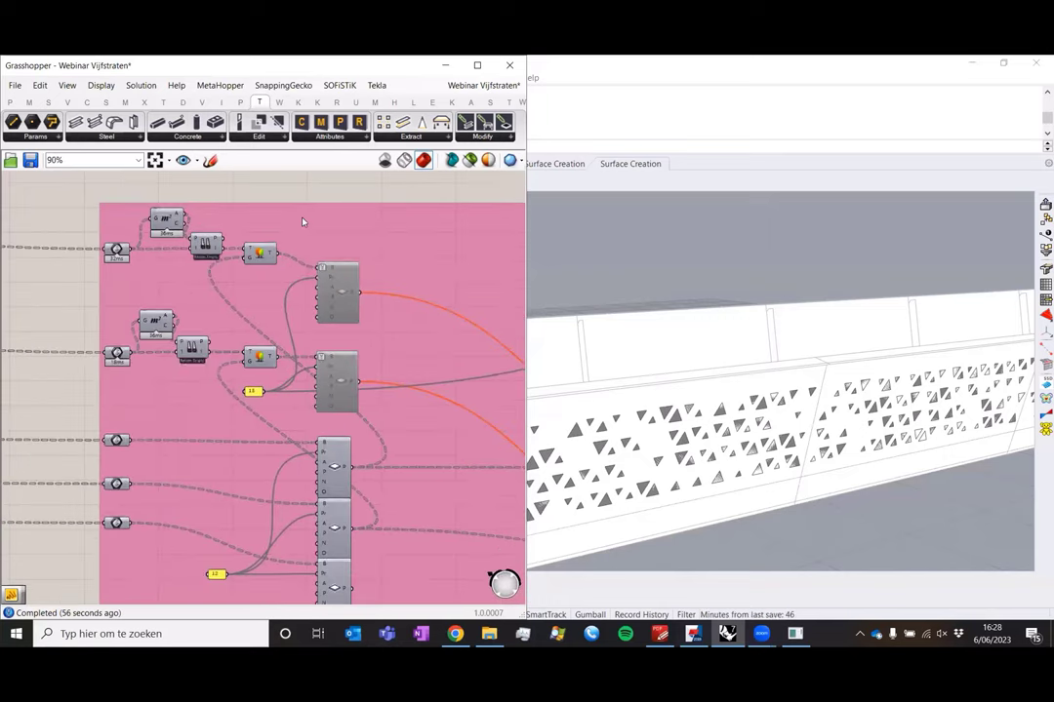
pyautogui.moveTo(301, 210); pyautogui.dragTo(301, 277, button='right')
pyautogui.moveTo(296, 244); pyautogui.dragTo(407, 501)
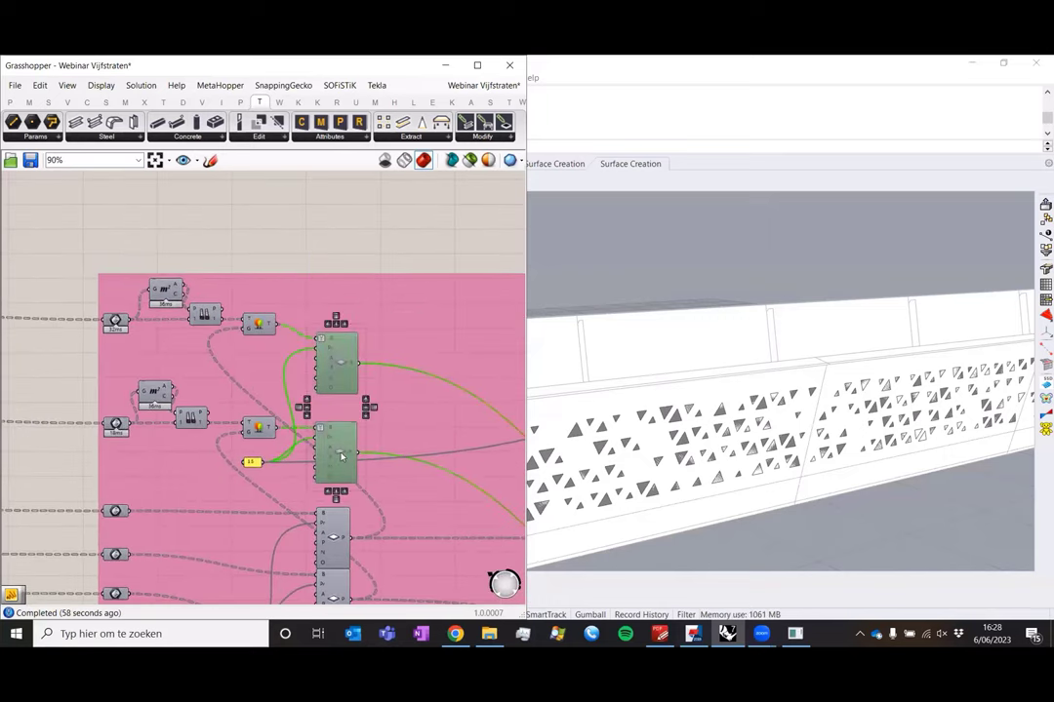
pyautogui.middleClick(341, 455)
pyautogui.click(377, 454)
pyautogui.scroll(4, 341, 456)
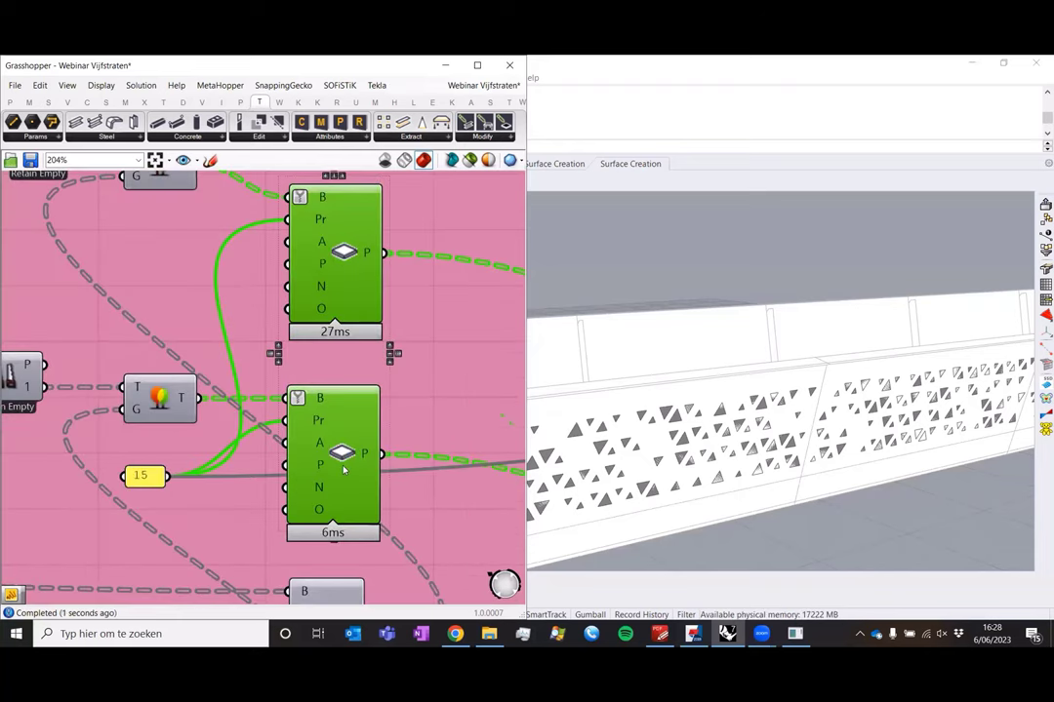
pyautogui.scroll(-4, 344, 469)
pyautogui.scroll(3, 285, 450)
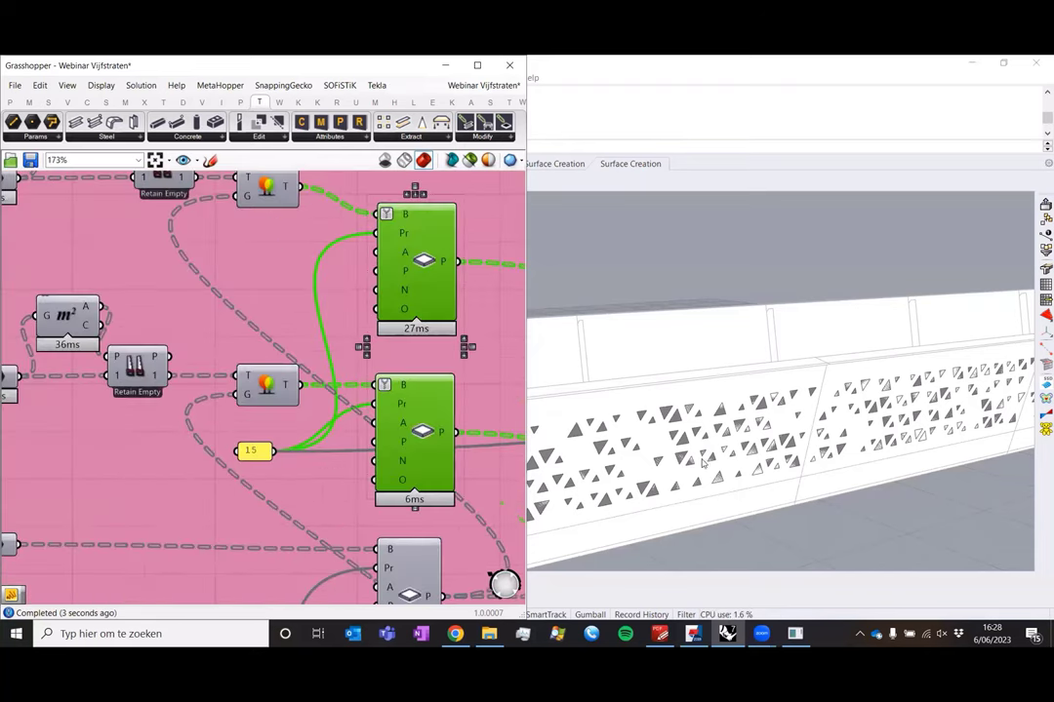
# - Switch to Tekla Structures and inspect a triangular plate and the side panel it lies in
pyautogui.click(693, 633)
pyautogui.moveTo(261, 390); pyautogui.dragTo(59, 369, button='middle')
pyautogui.scroll(6, 61, 370)
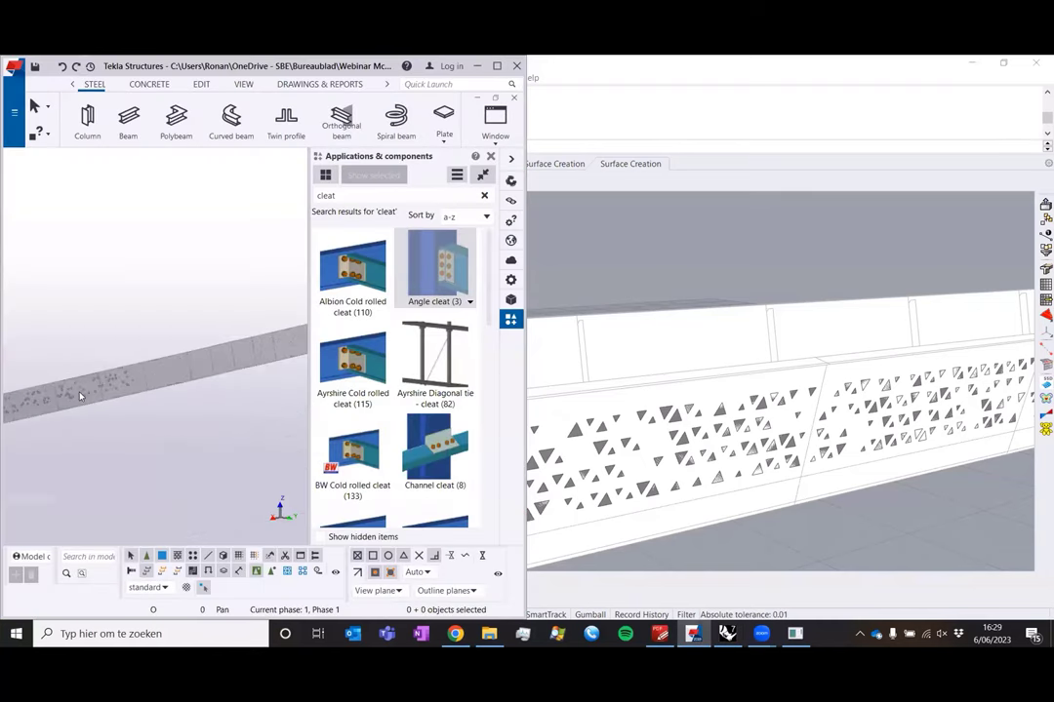
pyautogui.click(106, 425)
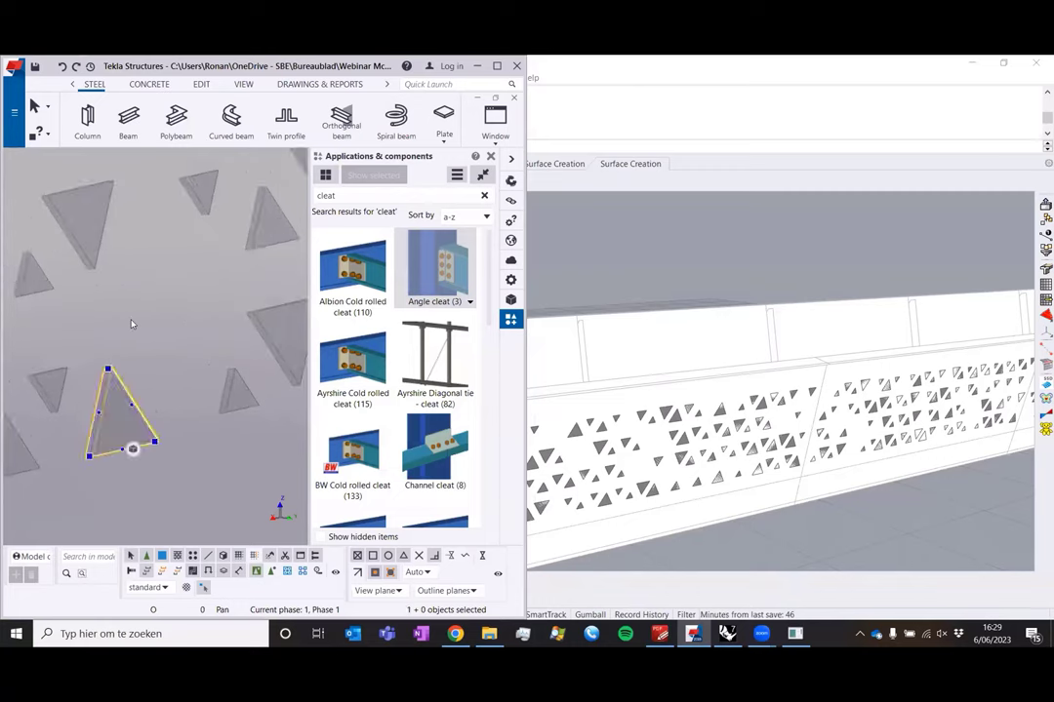
pyautogui.scroll(-5, 148, 413)
pyautogui.scroll(-3, 146, 412)
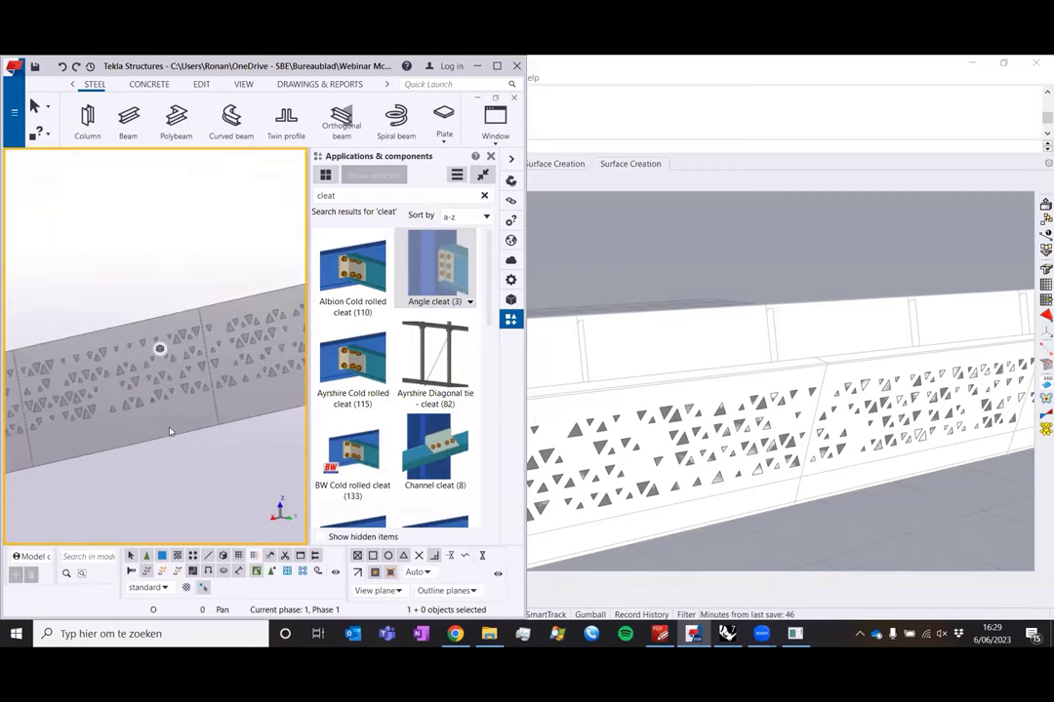
pyautogui.click(130, 377)
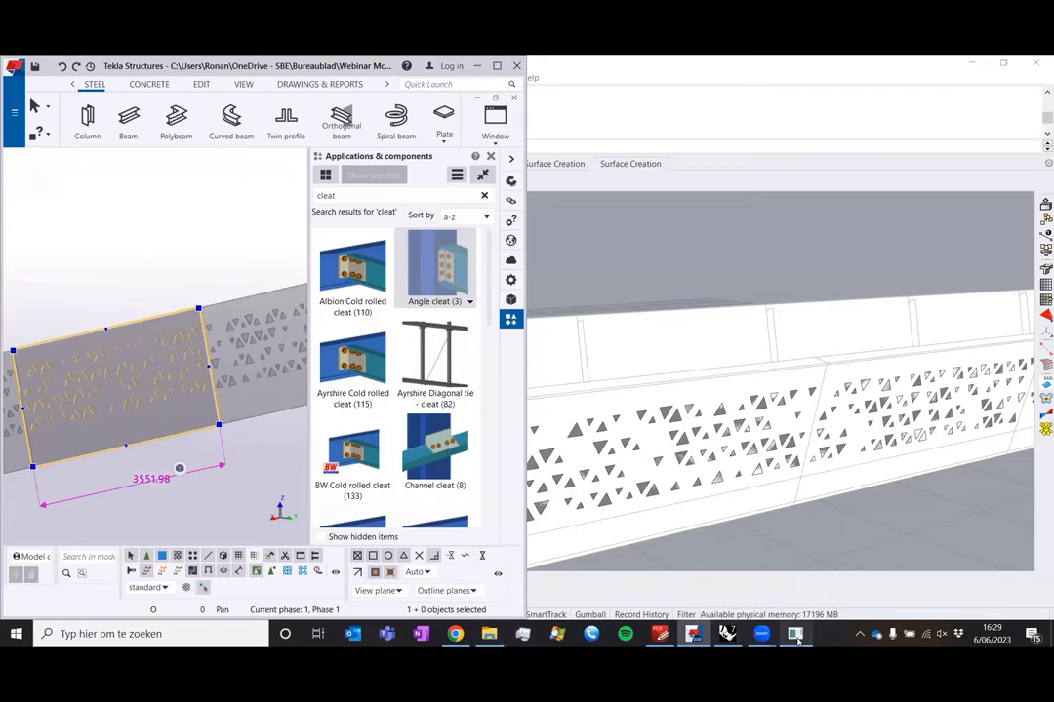
# - Switch to Grasshopper and examine how the Plate components feed the two disabled part-cut components
pyautogui.click(729, 639)
pyautogui.scroll(-3, 324, 468)
pyautogui.scroll(-2, 277, 453)
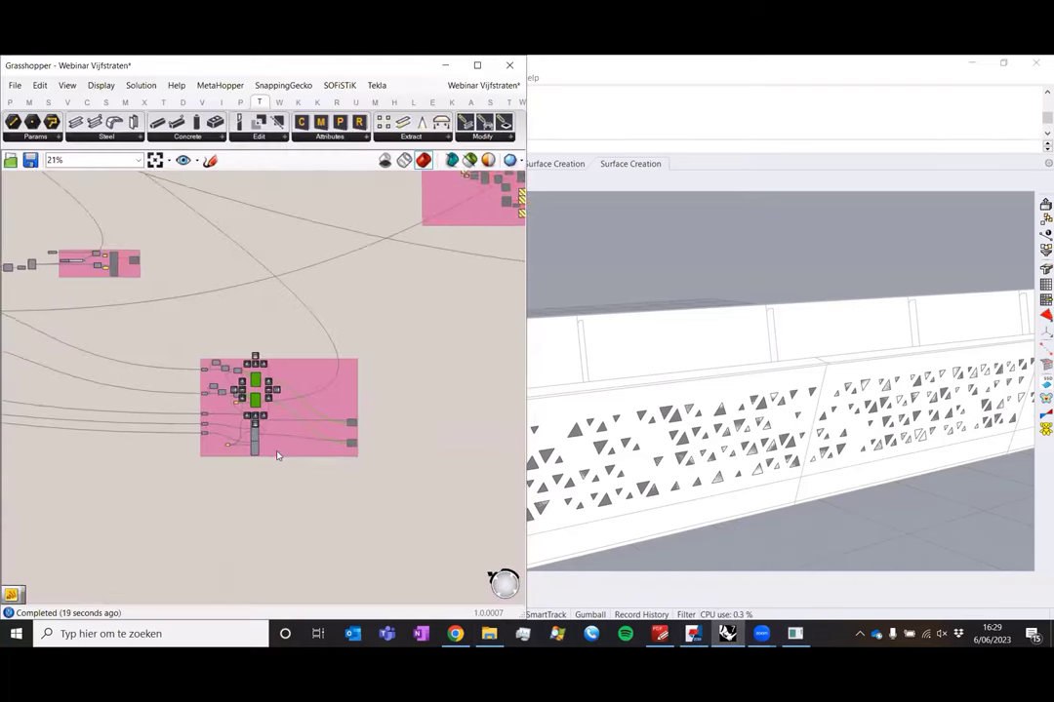
pyautogui.scroll(5, 342, 440)
pyautogui.click(342, 333)
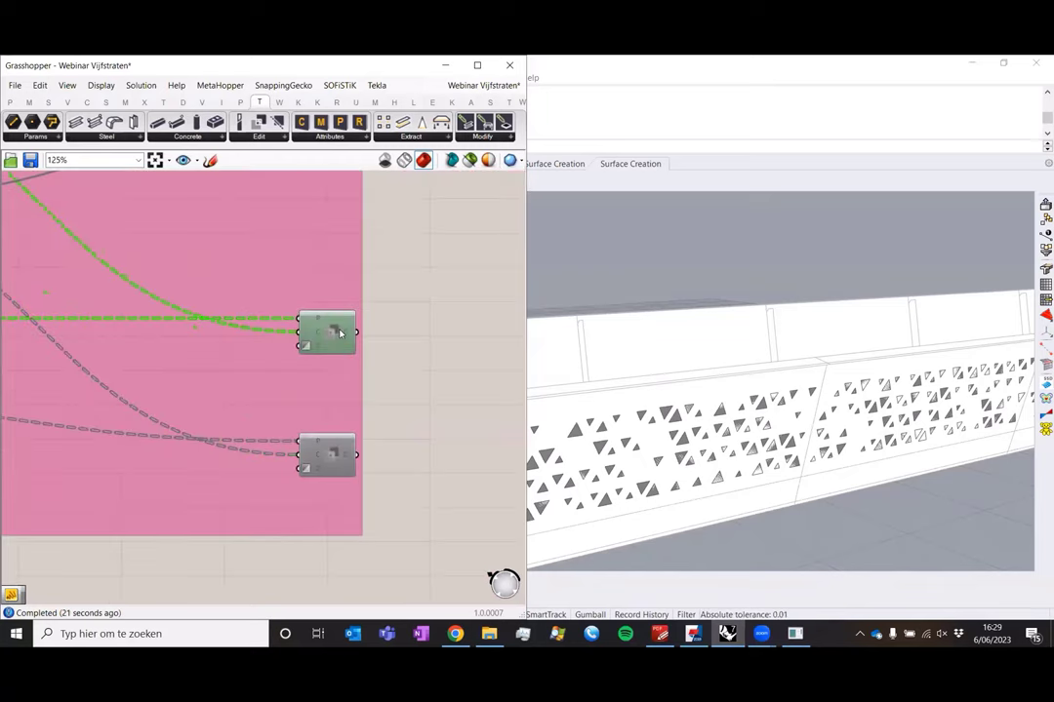
pyautogui.click(396, 317)
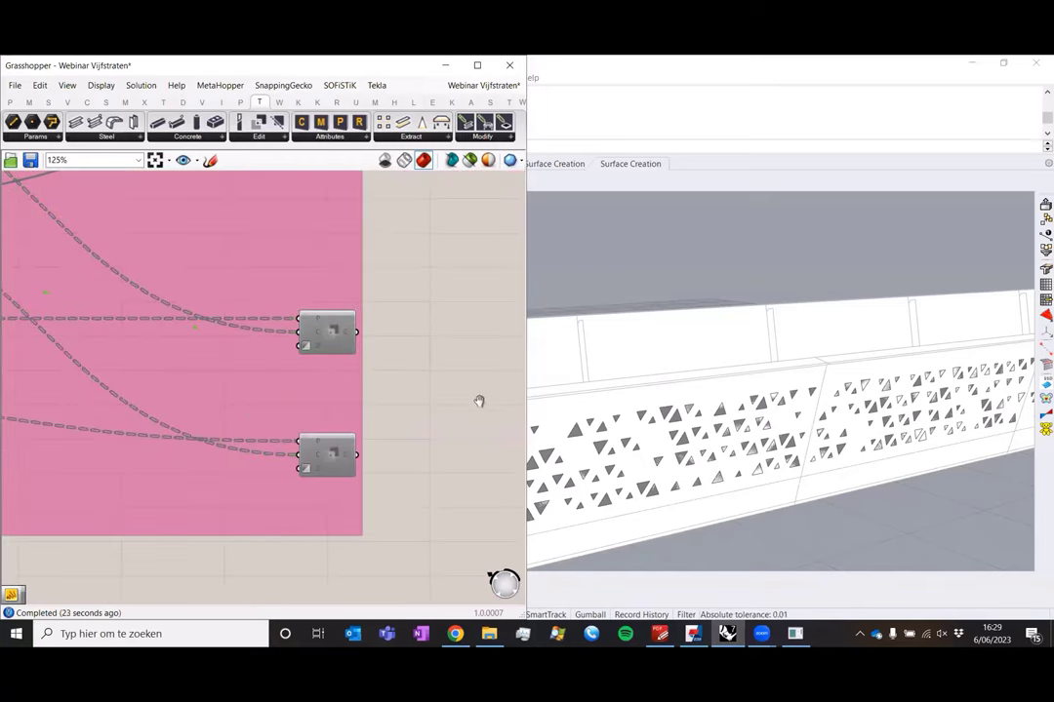
pyautogui.scroll(-3, 480, 400)
pyautogui.scroll(4, 190, 272)
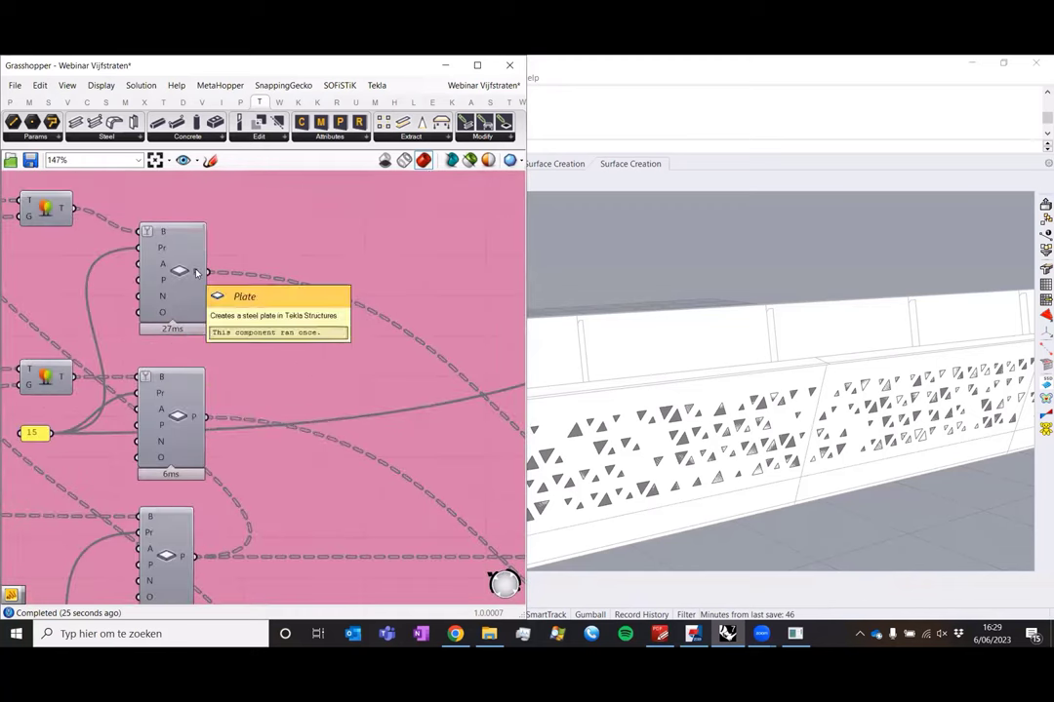
pyautogui.scroll(-2, 195, 320)
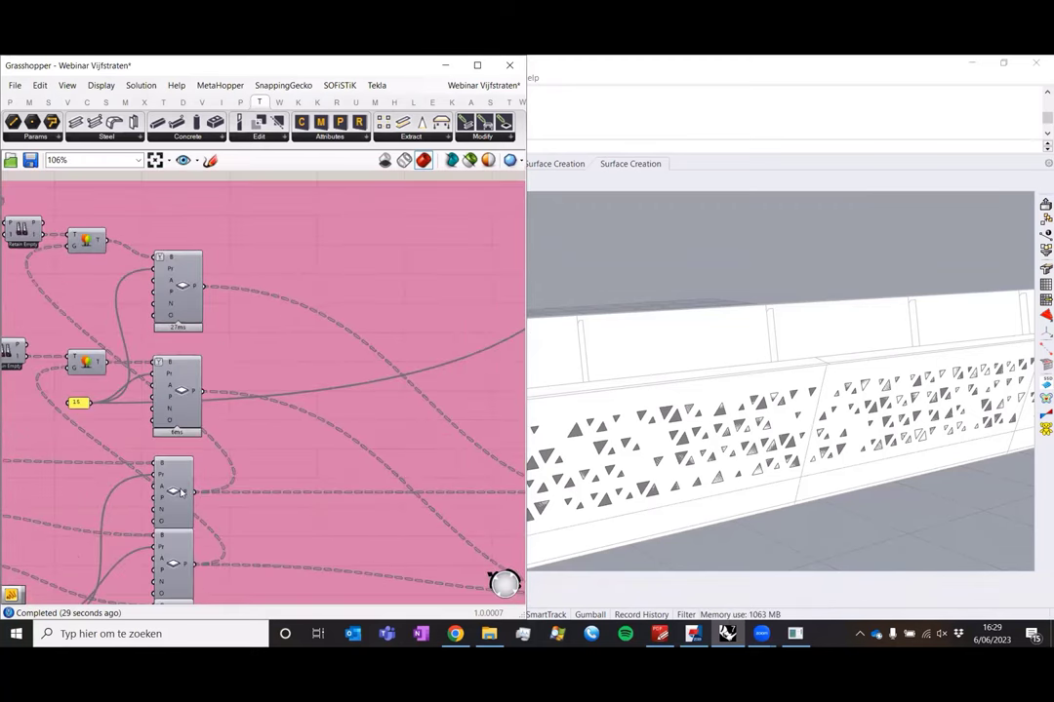
pyautogui.scroll(-4, 273, 483)
pyautogui.scroll(4, 313, 476)
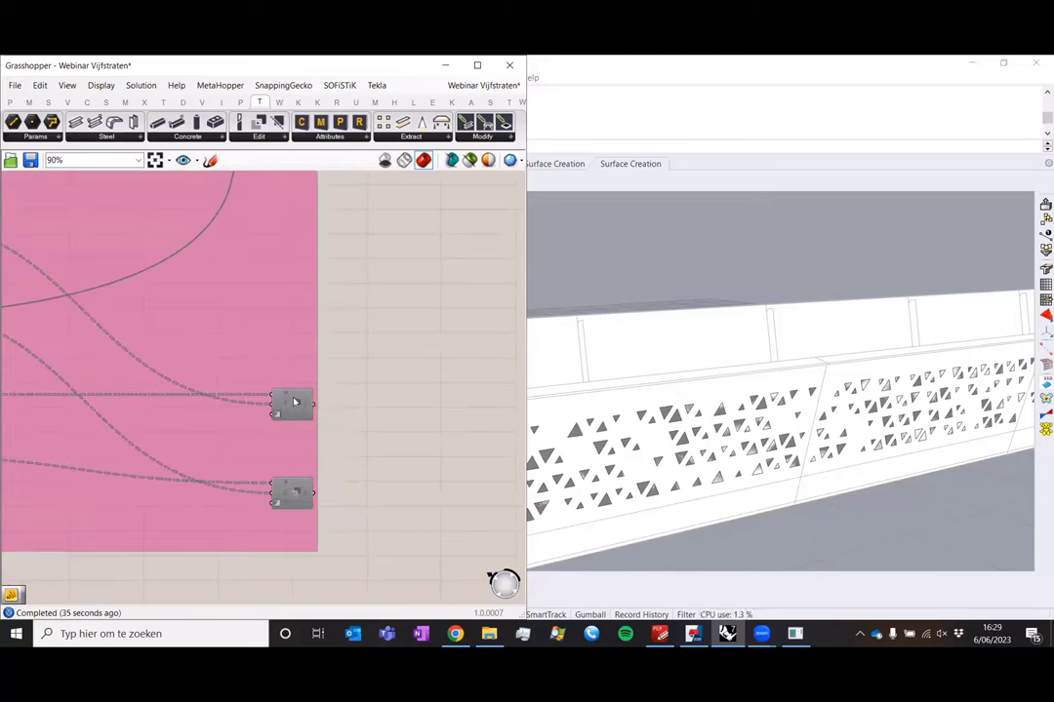
# - Enable the upper part-cut component at the end of the pink group
pyautogui.click(294, 401)
pyautogui.middleClick(294, 399)
pyautogui.click(330, 400)
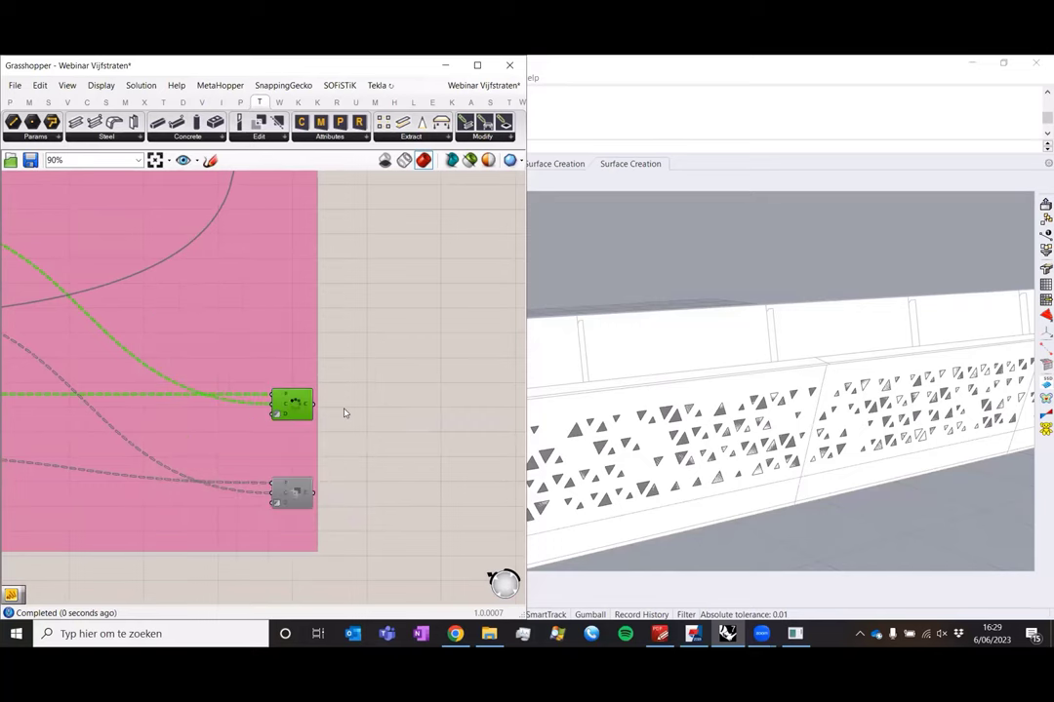
# - Switch to Tekla Structures and inspect the triangular openings in the side panels up close
pyautogui.click(696, 634)
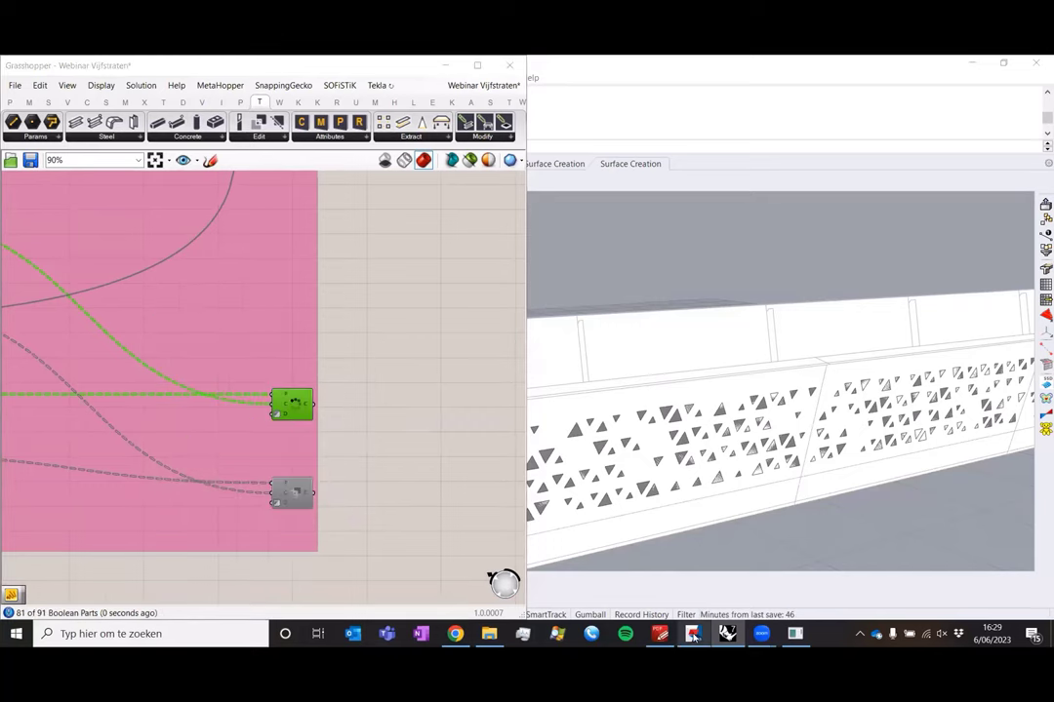
pyautogui.scroll(-3, 172, 343)
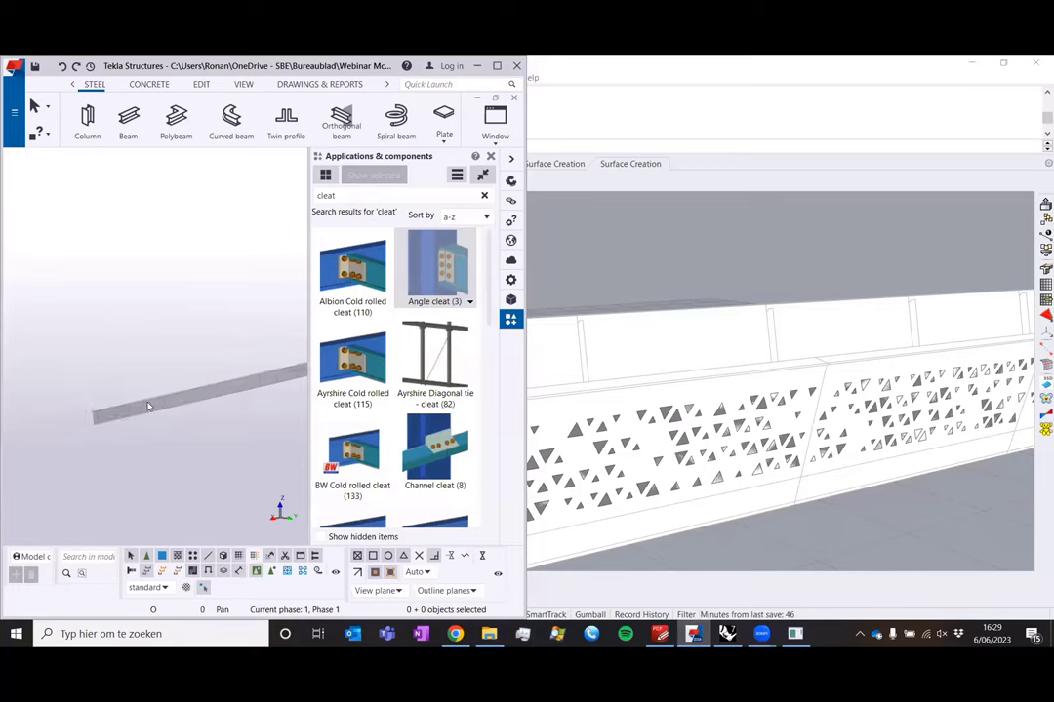
pyautogui.scroll(3, 250, 400)
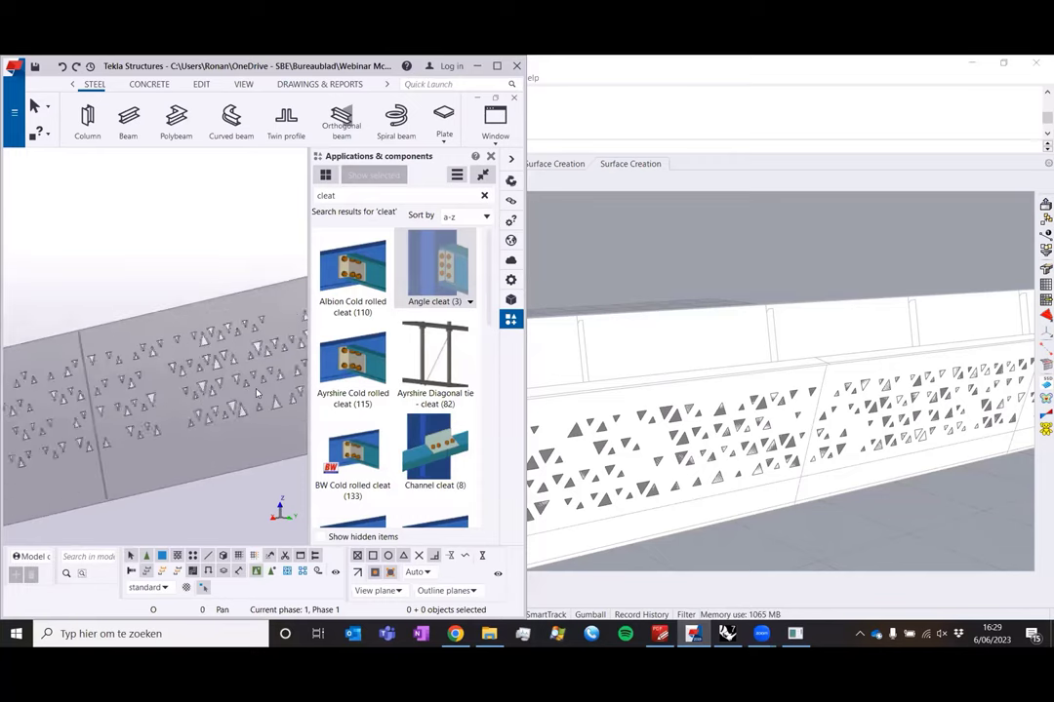
pyautogui.scroll(3, 88, 445)
pyautogui.scroll(3, 88, 445)
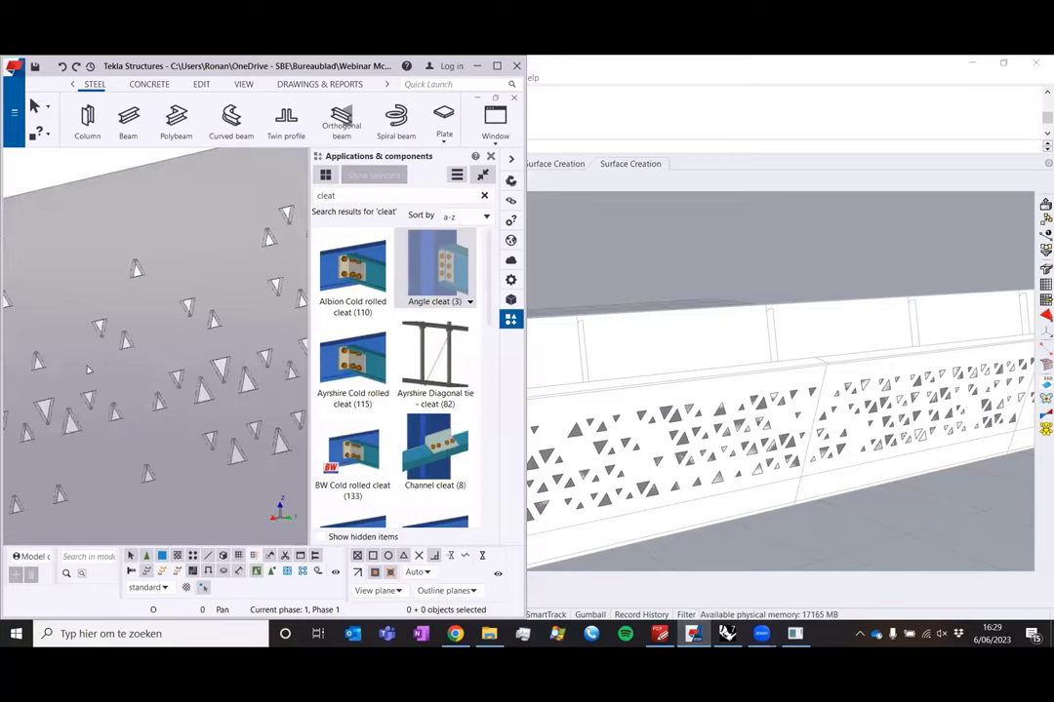
# - Switch to Grasshopper and enable the lower part-cut component at the end of the pink group
pyautogui.click(727, 634)
pyautogui.click(276, 493)
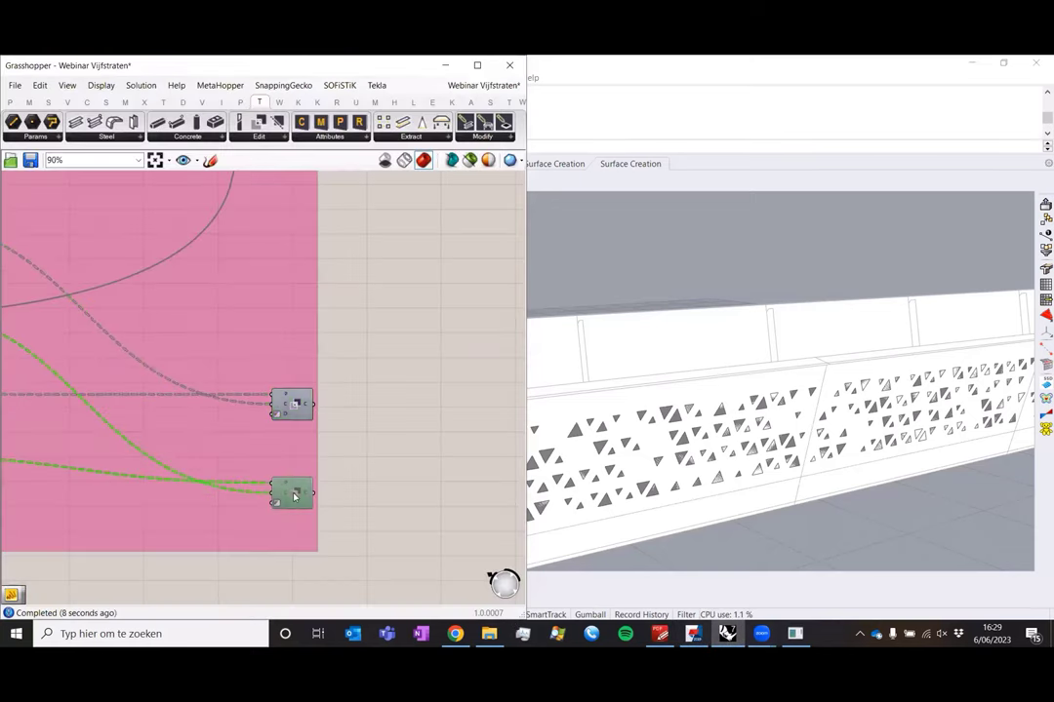
pyautogui.middleClick(294, 493)
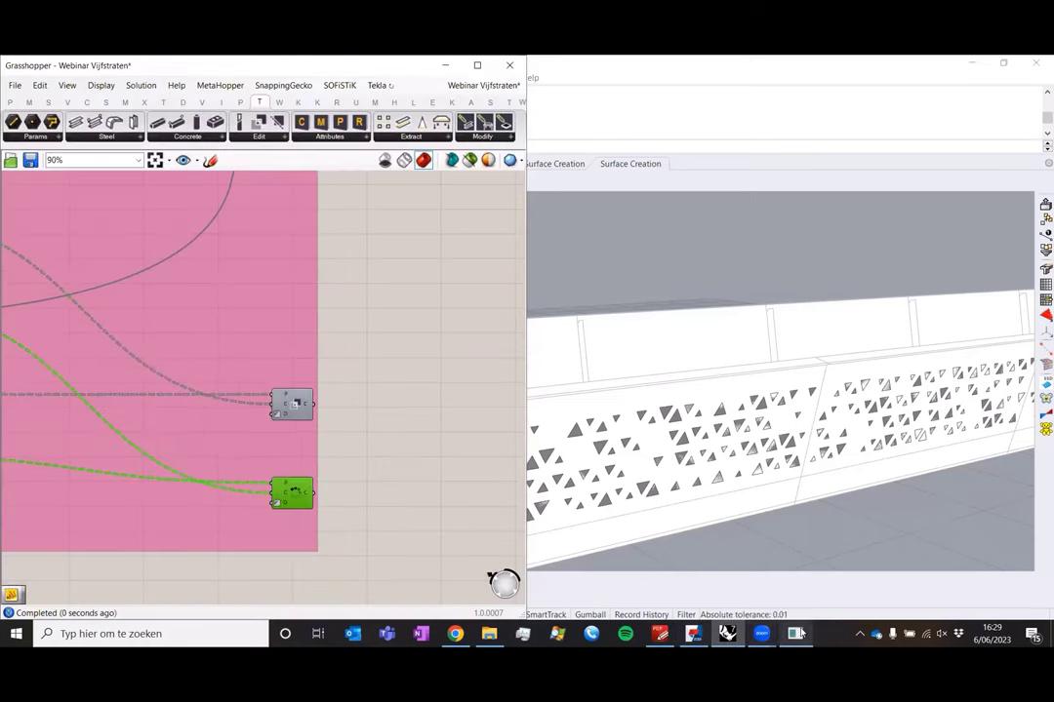
# - Switch to Tekla Structures and check the perforated panels along the length of the bridge
pyautogui.click(692, 633)
pyautogui.scroll(-10, 202, 313)
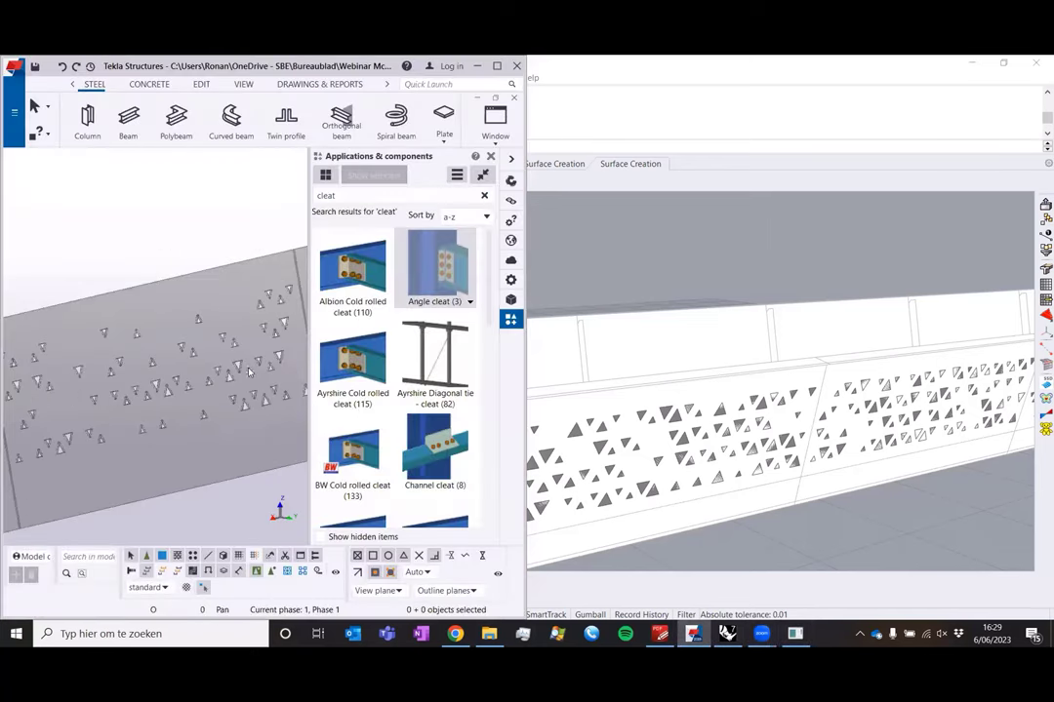
pyautogui.scroll(3, 39, 426)
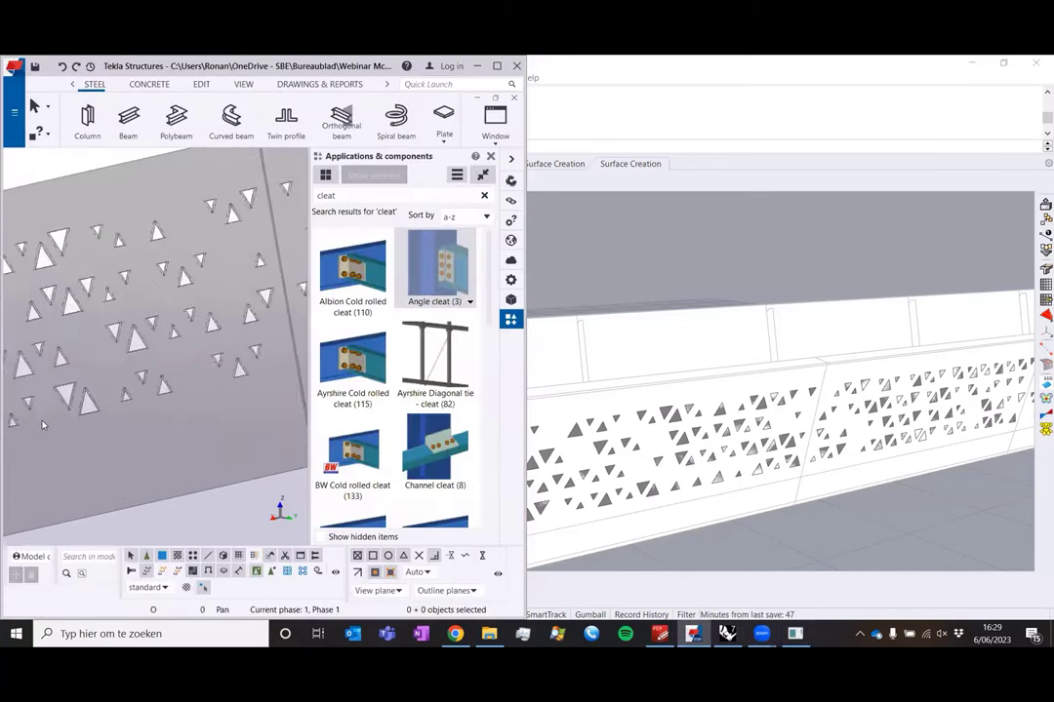
pyautogui.scroll(-8, 78, 418)
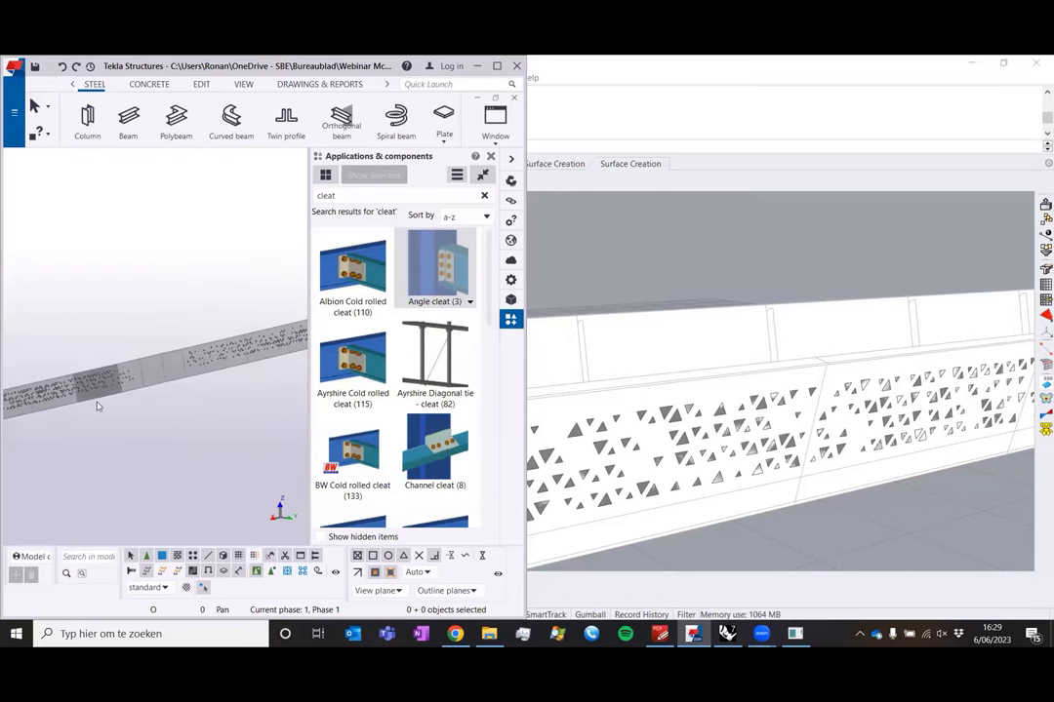
# - Switch to Grasshopper, enable the disabled component beside the blue preview group, and return to Tekla Structures
pyautogui.click(727, 633)
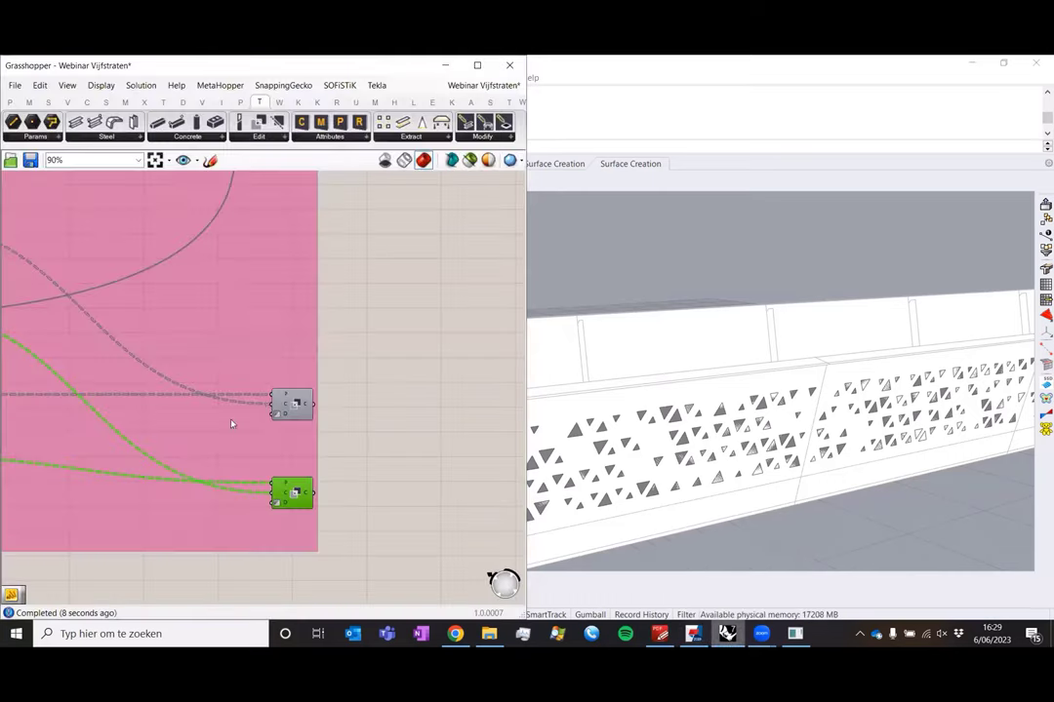
pyautogui.scroll(-10, 393, 468)
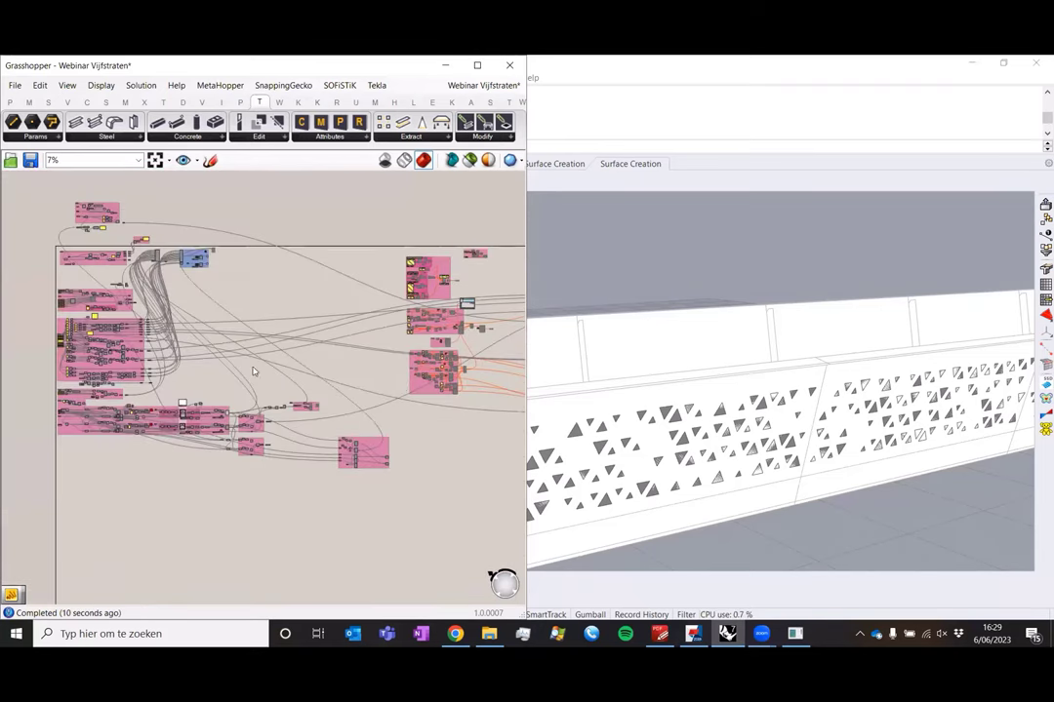
pyautogui.scroll(10, 252, 371)
pyautogui.middleClick(314, 244)
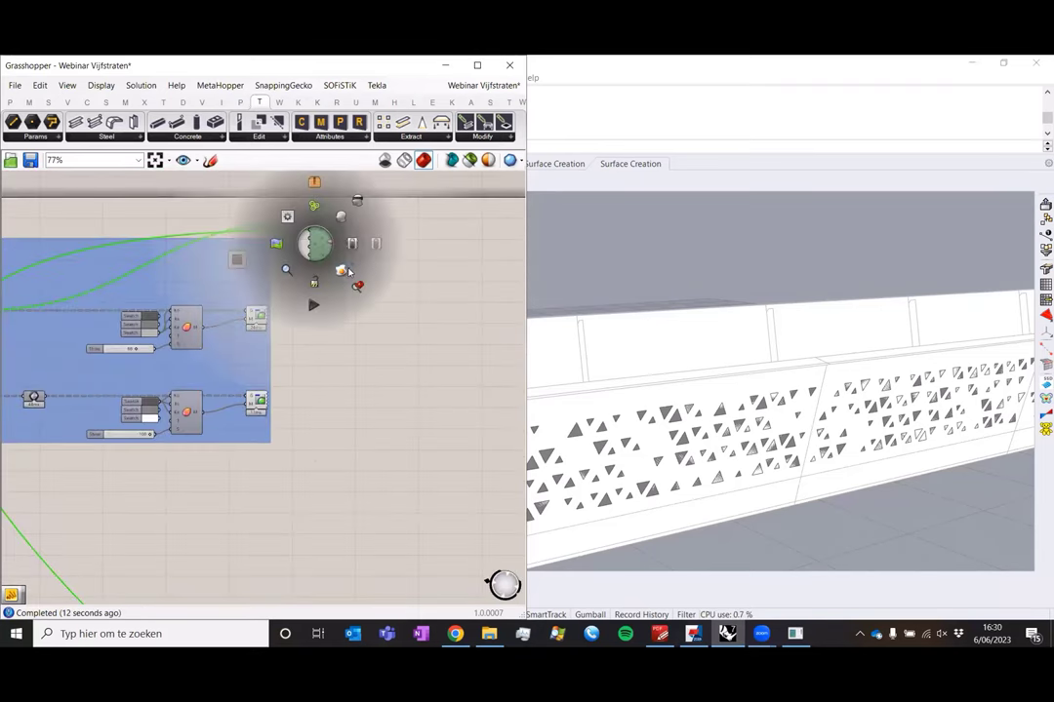
pyautogui.click(353, 243)
pyautogui.click(694, 636)
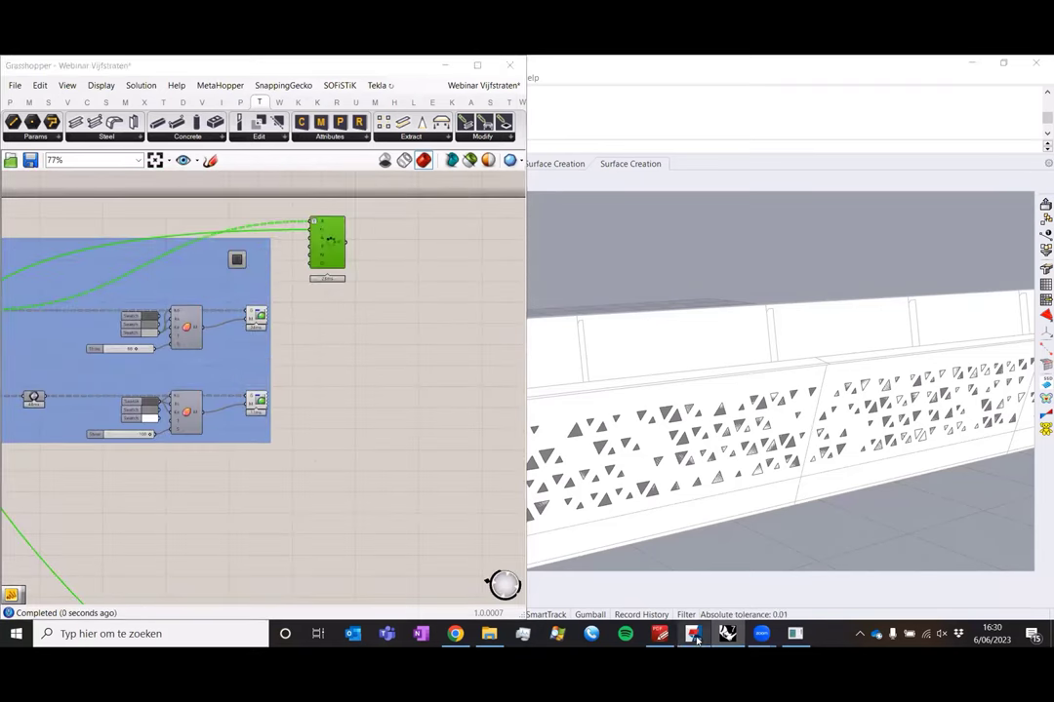
# - Examine the complete perforated bridge model along its full length in Tekla Structures
pyautogui.scroll(-5, 134, 380)
pyautogui.keyDown('ctrl'); pyautogui.moveTo(172, 435); pyautogui.dragTo(238, 436, button='middle'); pyautogui.keyUp('ctrl')
pyautogui.keyDown('ctrl'); pyautogui.moveTo(153, 432); pyautogui.dragTo(195, 377, button='middle'); pyautogui.keyUp('ctrl')
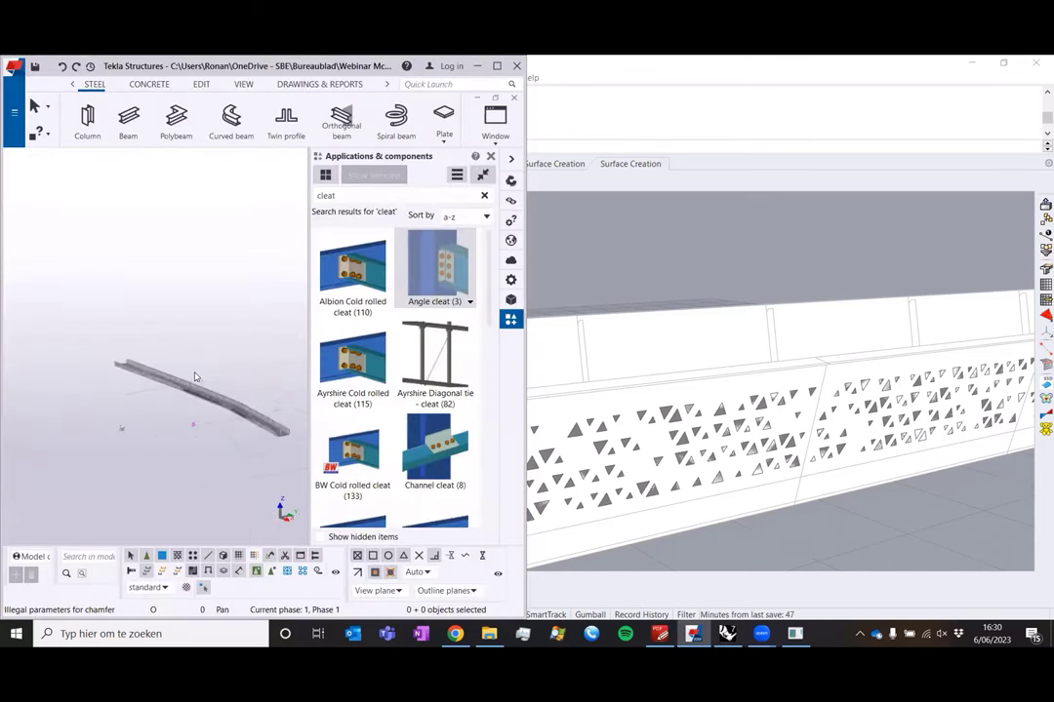
pyautogui.scroll(6, 186, 375)
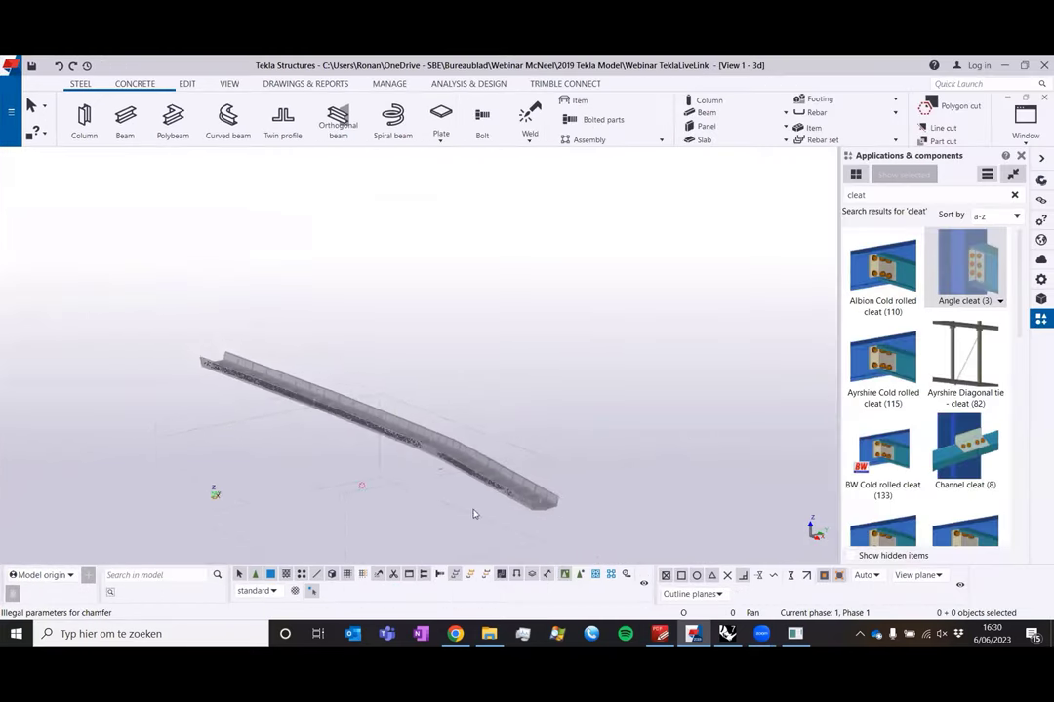
pyautogui.scroll(3, 378, 448)
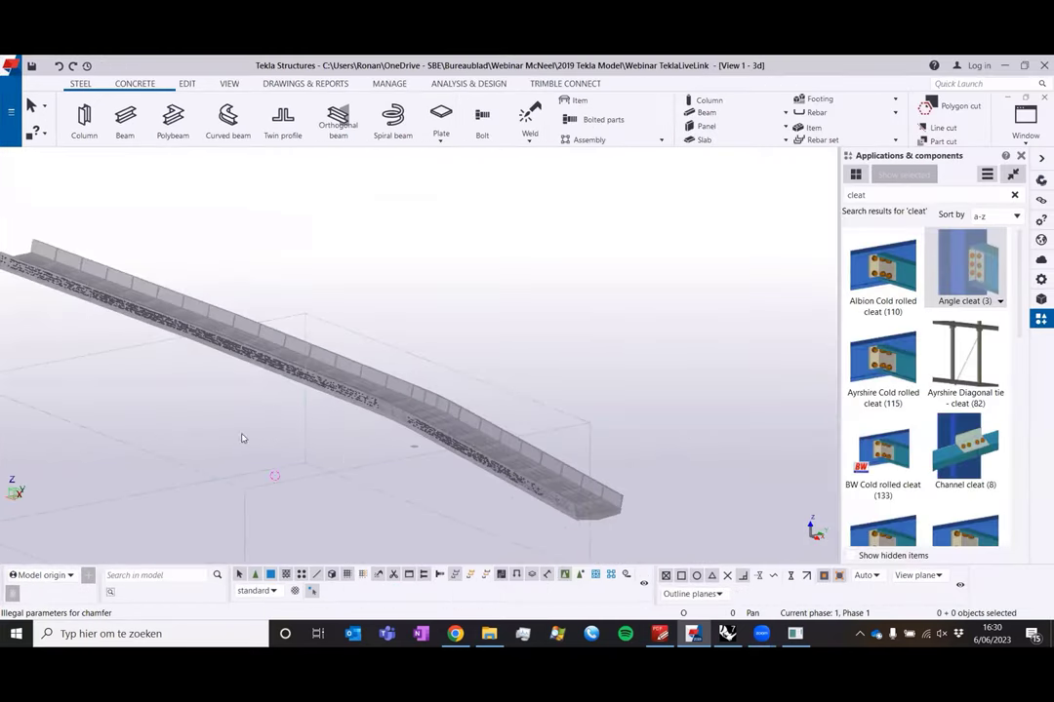
pyautogui.moveTo(243, 438); pyautogui.dragTo(388, 407, button='middle')
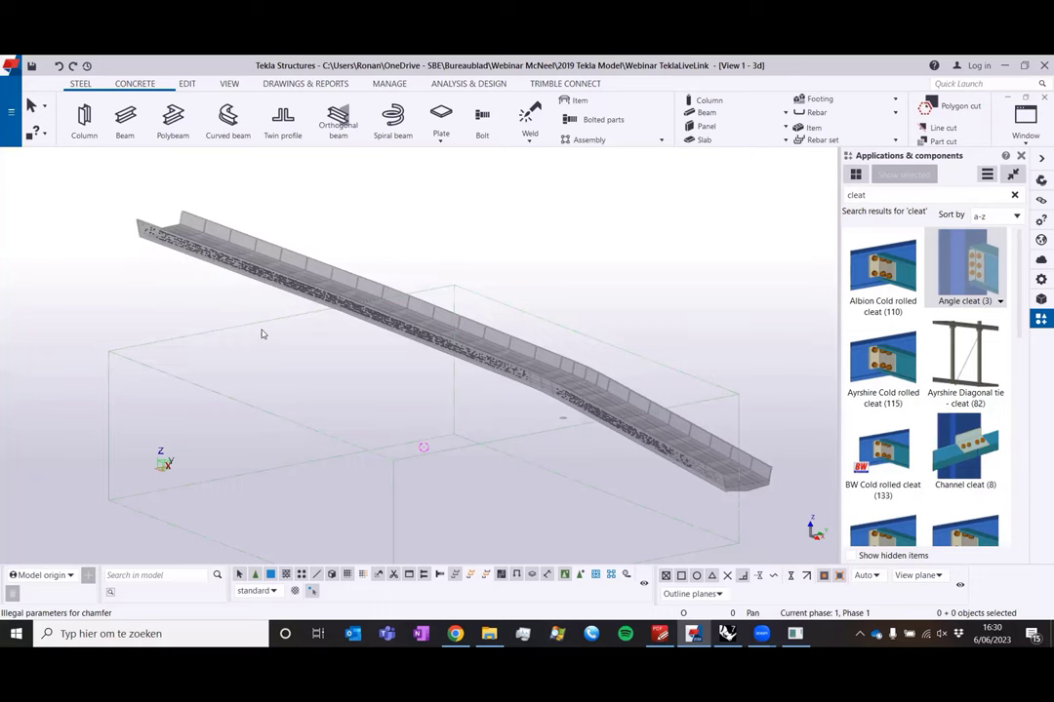
# - Switch to Grasshopper and turn on the preview of the curve parameter that starts the upper pink group inside the frame
pyautogui.click(728, 636)
pyautogui.scroll(-5, 354, 397)
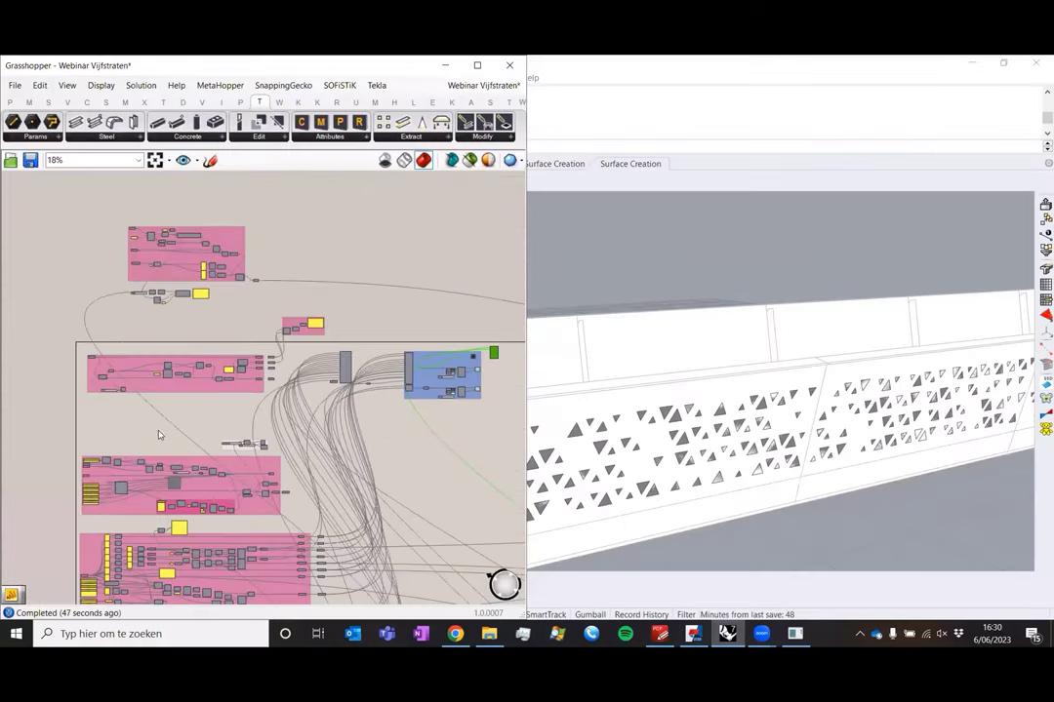
pyautogui.moveTo(159, 436); pyautogui.dragTo(355, 312, button='right')
pyautogui.scroll(5, 287, 234)
pyautogui.click(289, 234)
pyautogui.middleClick(289, 234)
pyautogui.click(313, 206)
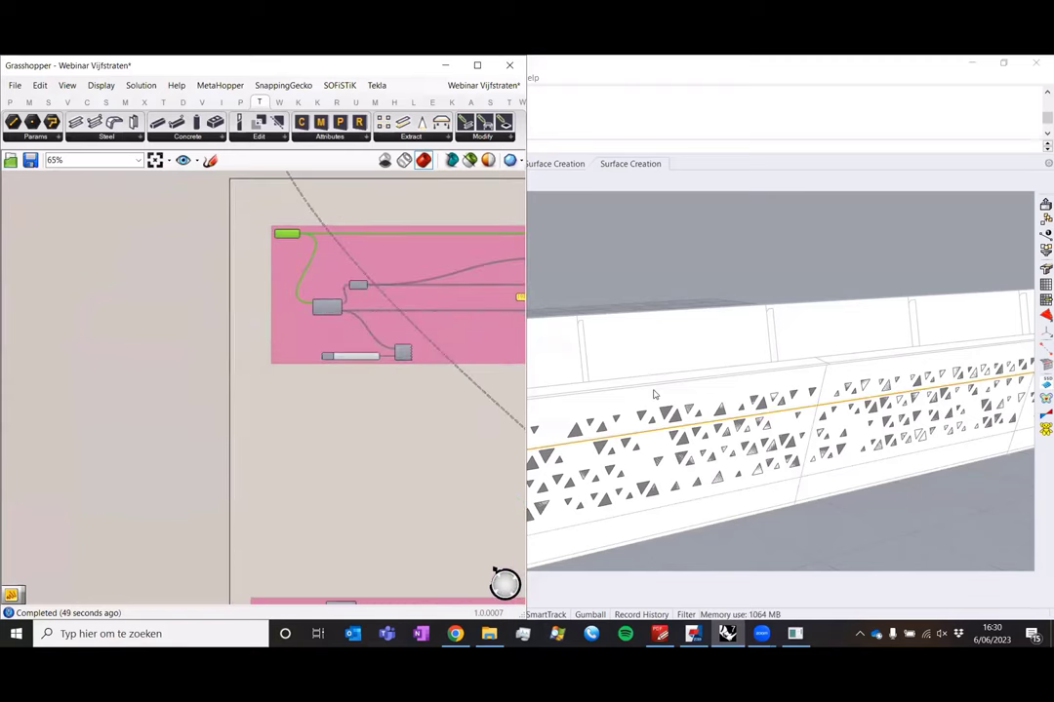
pyautogui.scroll(-10, 654, 394)
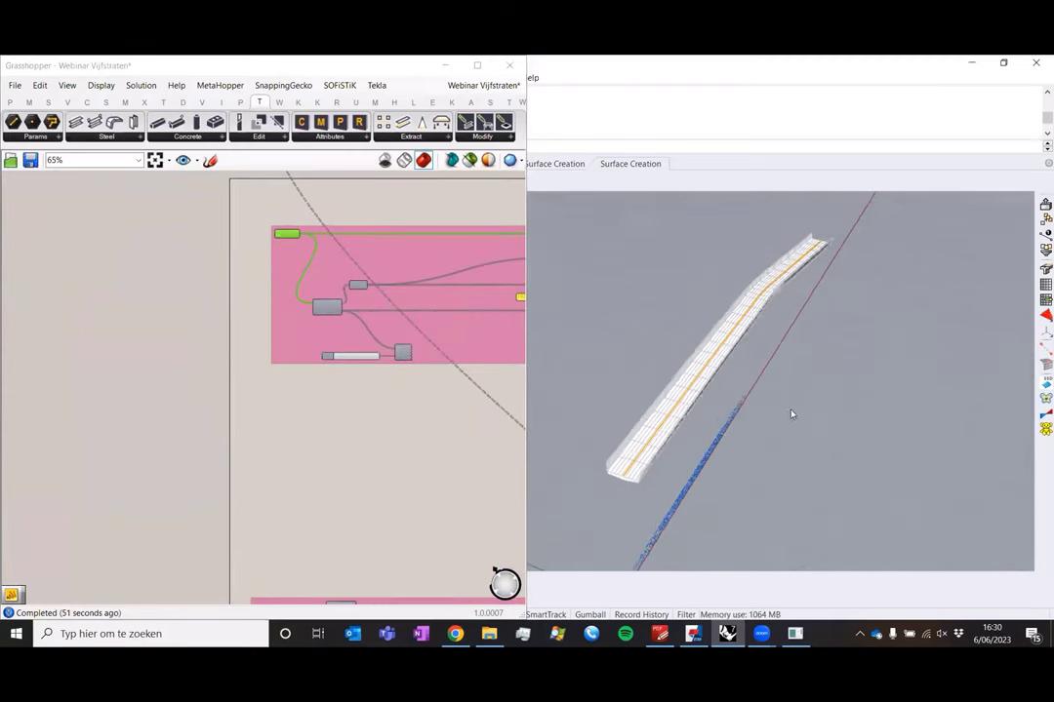
pyautogui.scroll(-2, 785, 400)
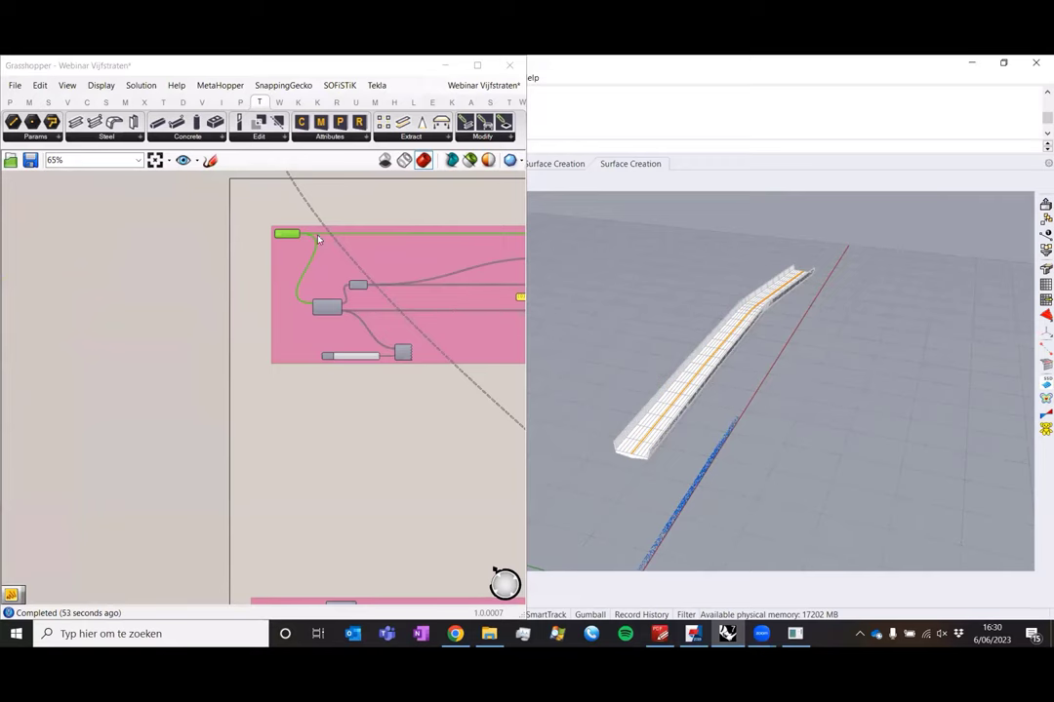
# - Bake the bridge's centreline from the curve parameter into the Rhino model
pyautogui.middleClick(283, 239)
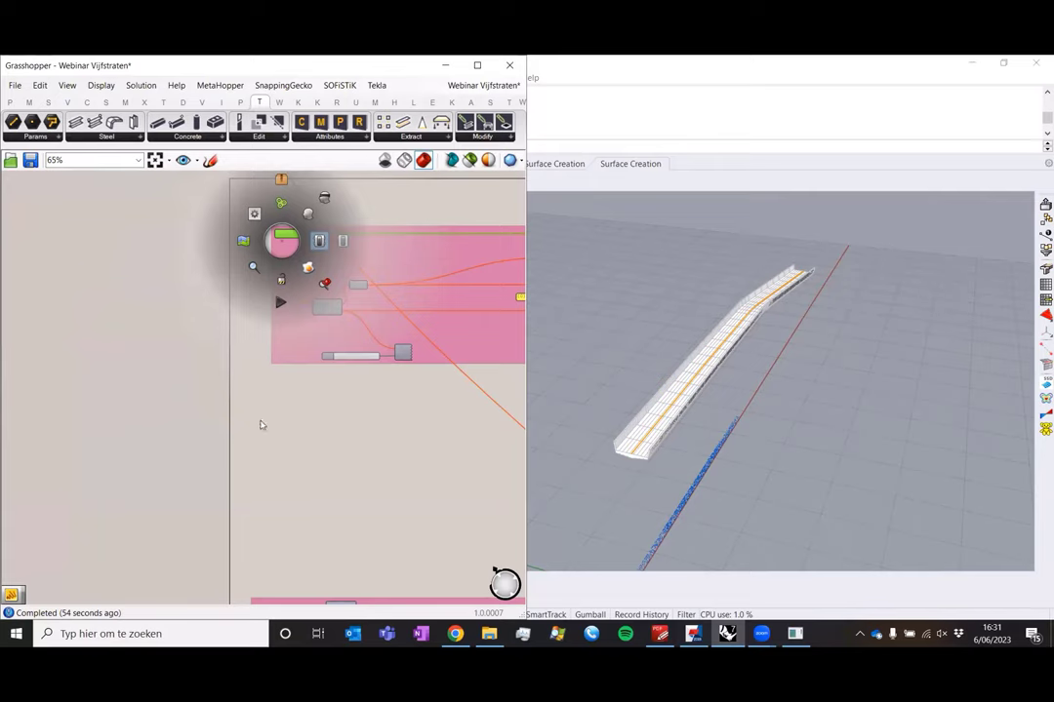
pyautogui.click(234, 350)
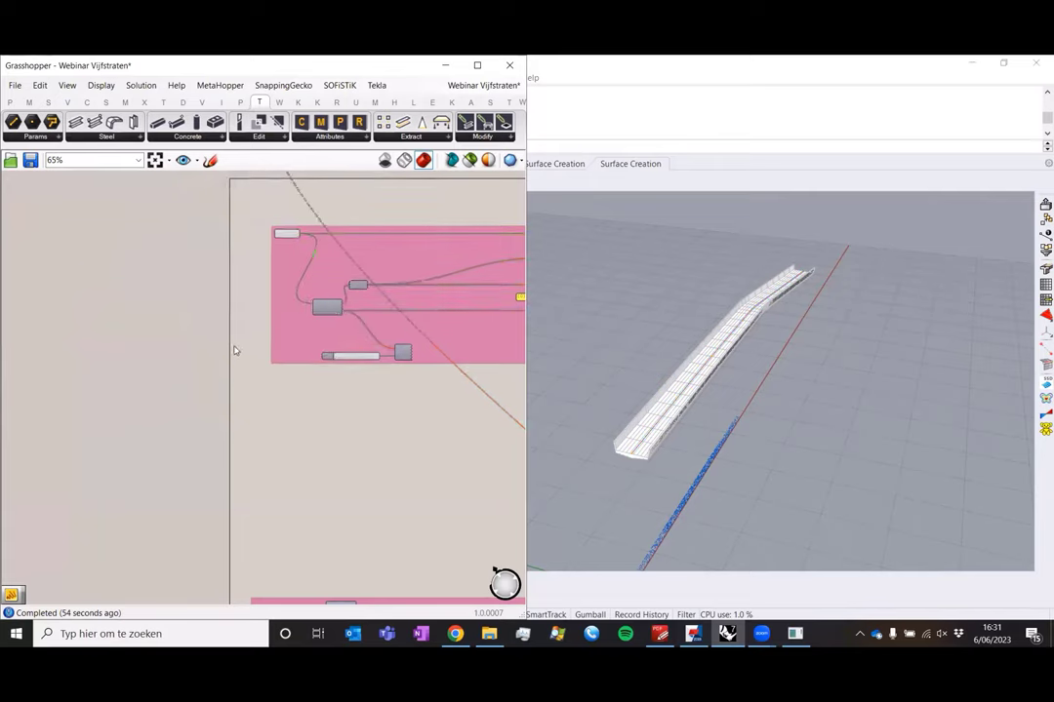
pyautogui.scroll(-1, 264, 416)
pyautogui.click(283, 261)
pyautogui.middleClick(283, 262)
pyautogui.click(308, 290)
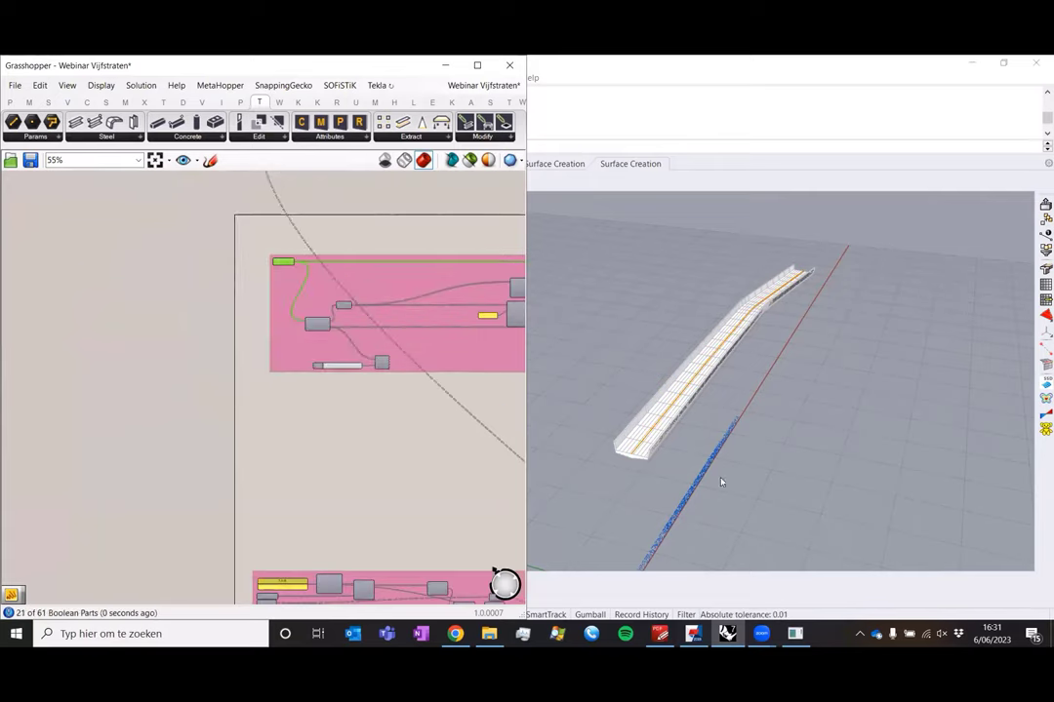
# - Move control points near the middle of the baked centreline sideways to form a kink in the bridge's path
pyautogui.scroll(5, 696, 430)
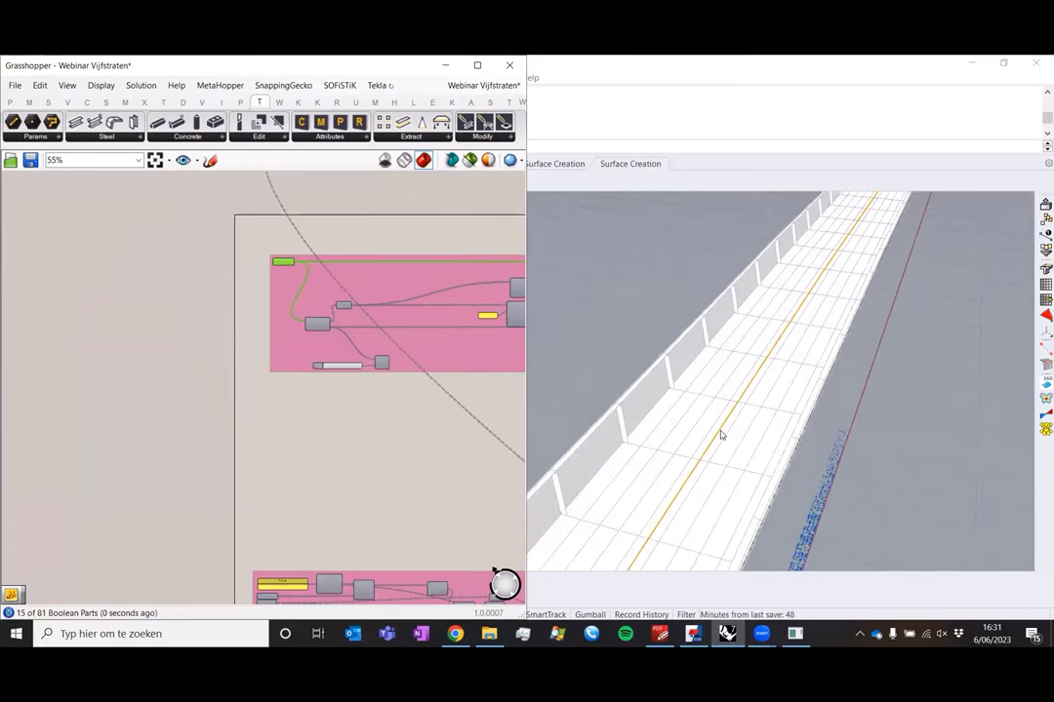
pyautogui.scroll(-5, 722, 437)
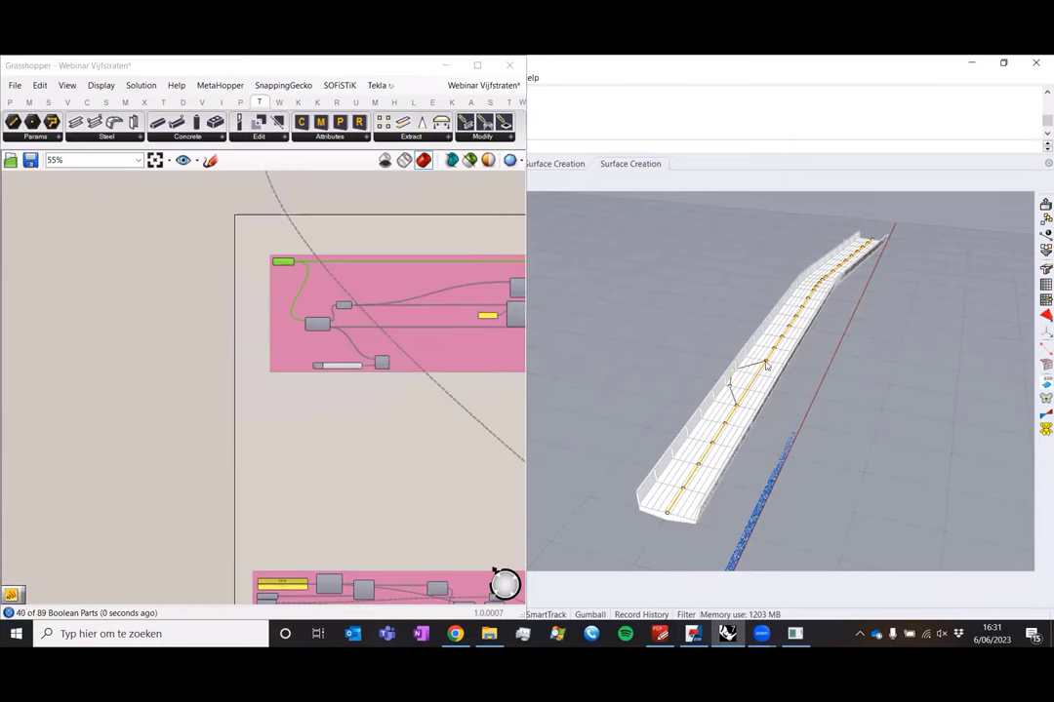
pyautogui.click(767, 364)
pyautogui.press('Escape')
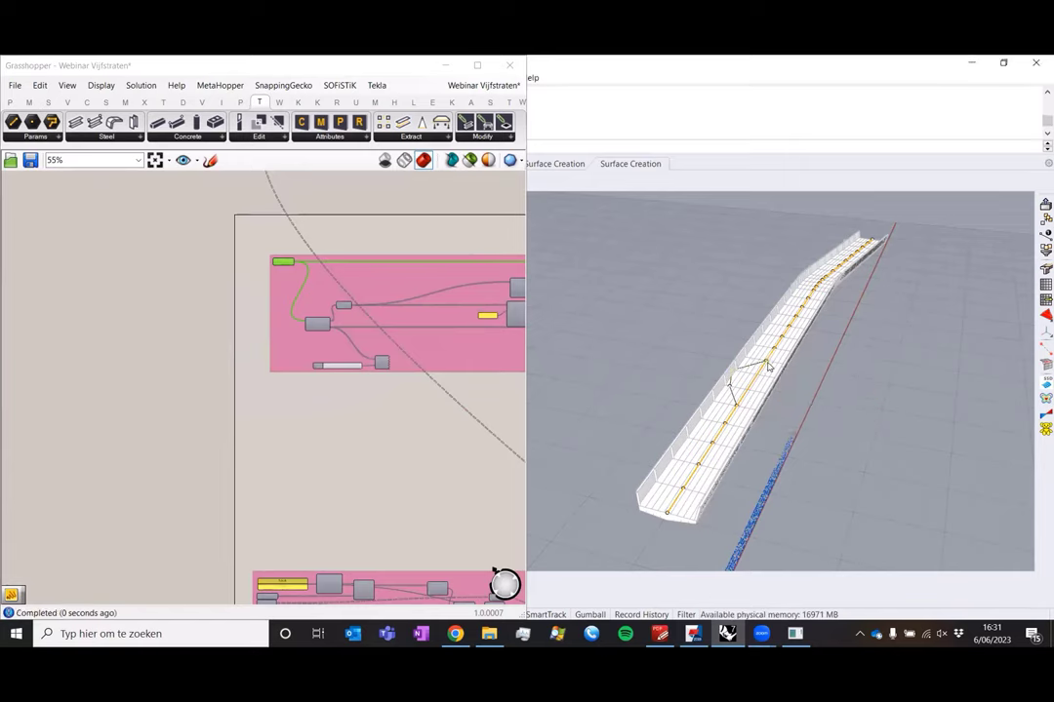
pyautogui.click(751, 359)
pyautogui.press('Escape')
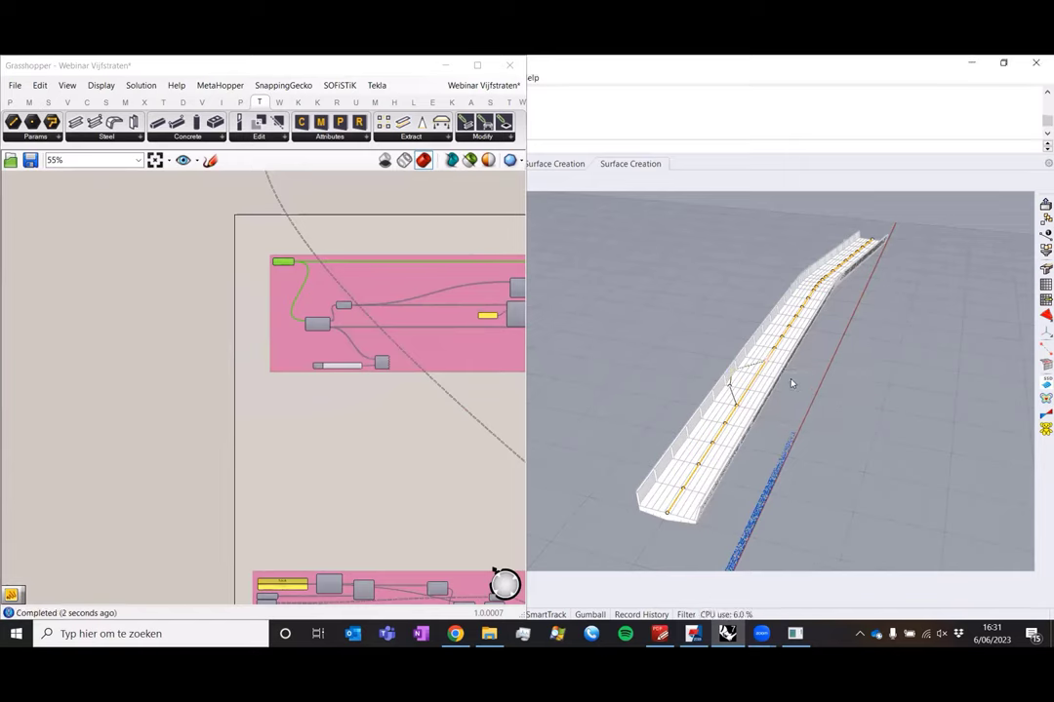
pyautogui.click(754, 360)
pyautogui.click(755, 360)
# - Set the edited Rhino centreline as the single curve referenced by the Grasshopper curve parameter and clear the selection
pyautogui.rightClick(283, 261)
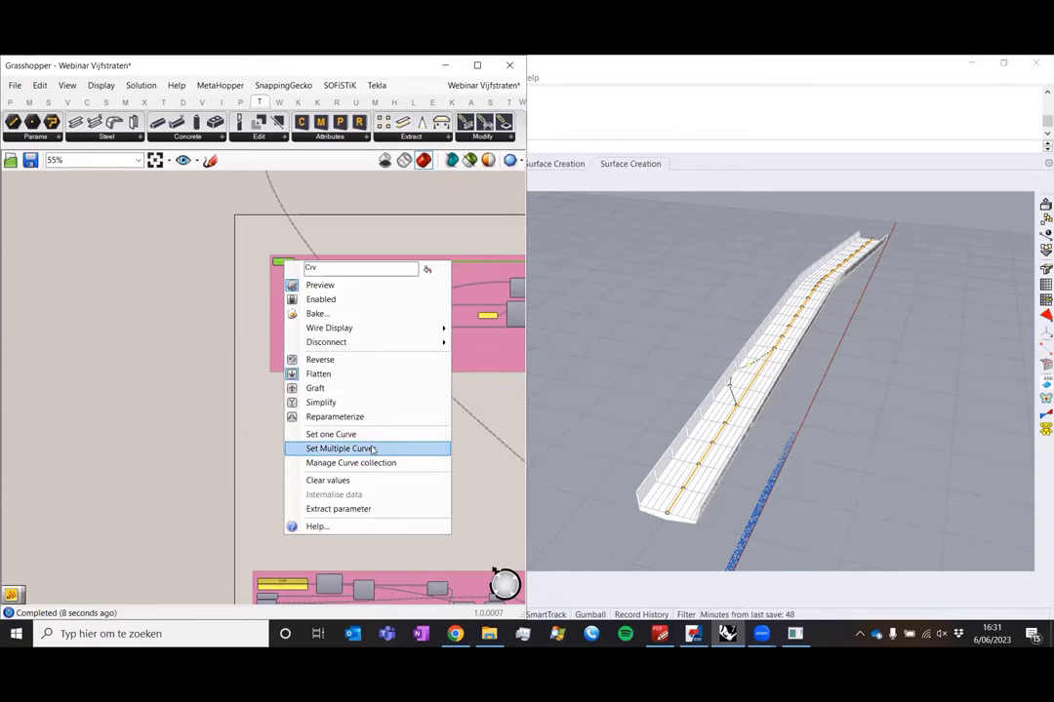
pyautogui.click(363, 434)
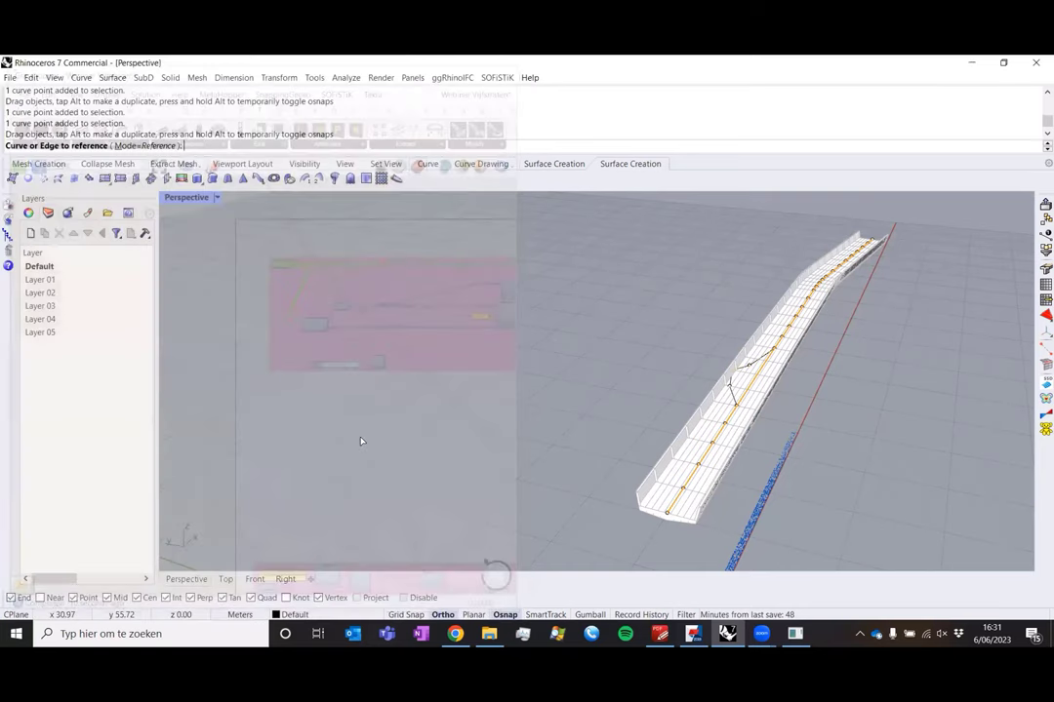
pyautogui.click(736, 401)
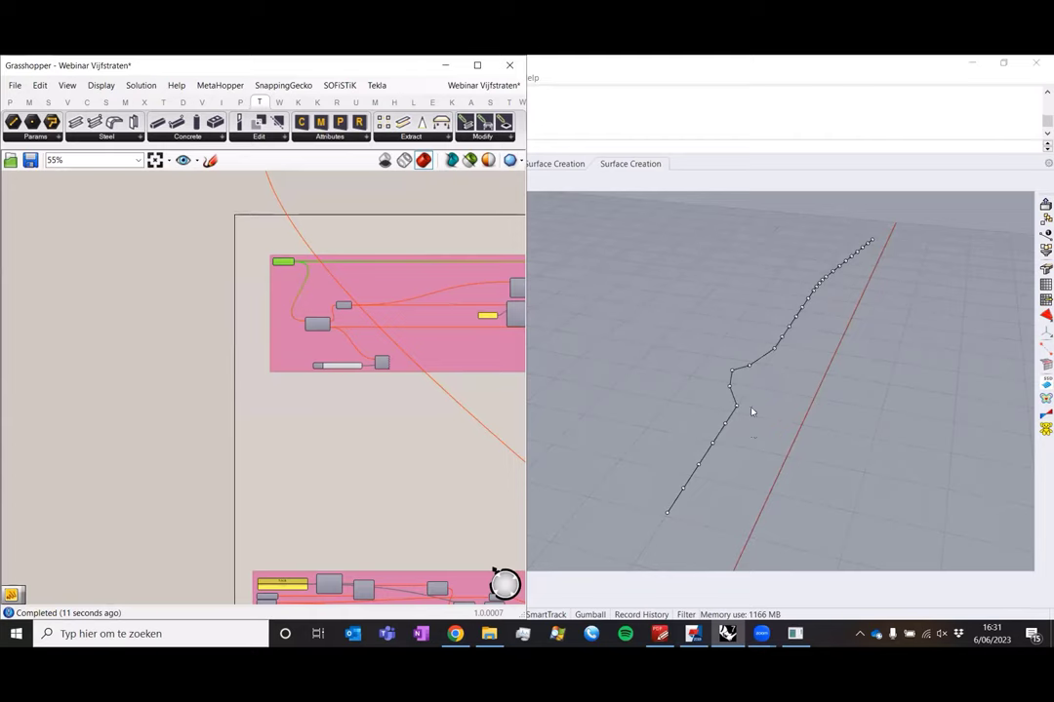
pyautogui.click(287, 404)
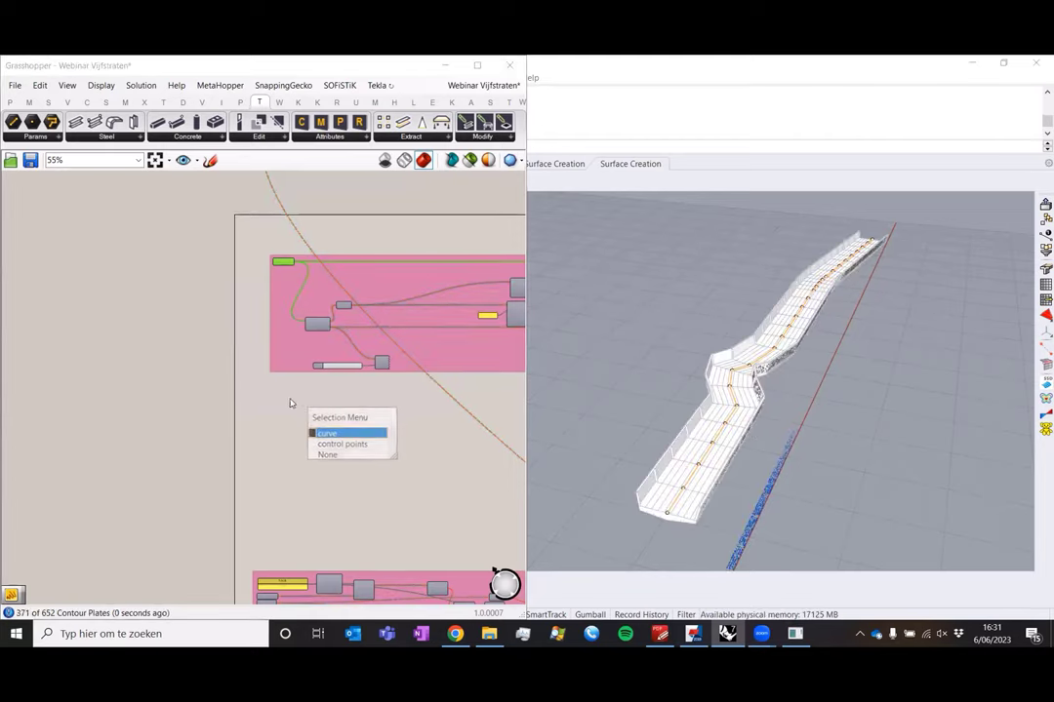
pyautogui.press('Down')
pyautogui.press('Down')
pyautogui.press('Return')
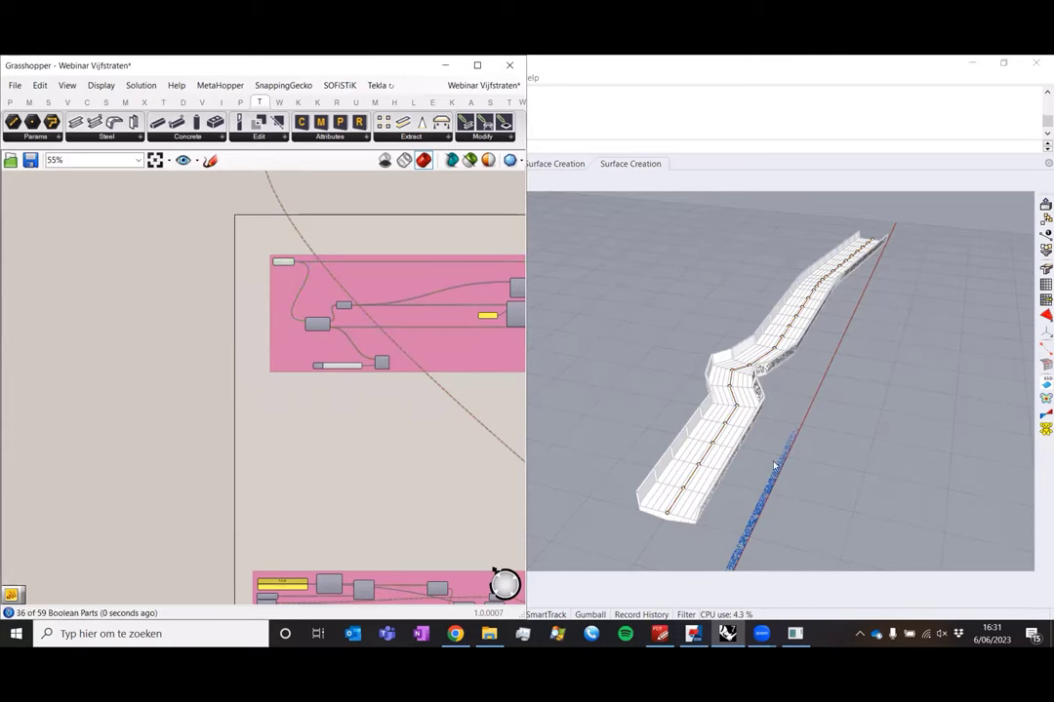
# - Check the deck, railings and perforated side panels around the kink in the Rhino preview
pyautogui.scroll(3, 780, 398)
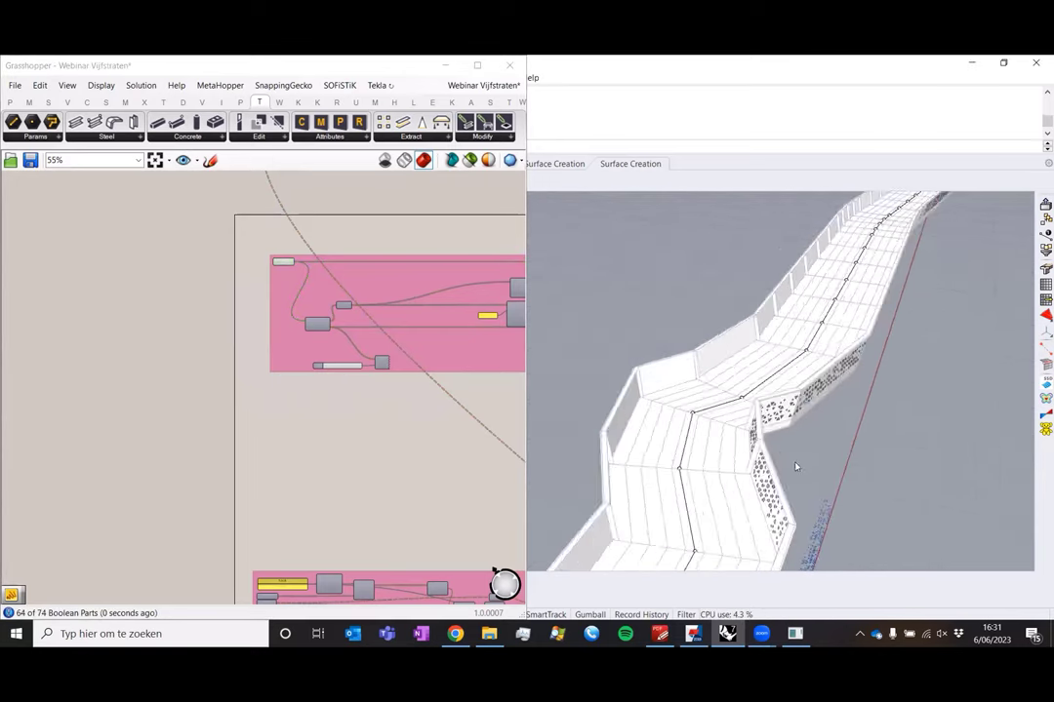
pyautogui.scroll(-5, 792, 466)
pyautogui.scroll(5, 842, 493)
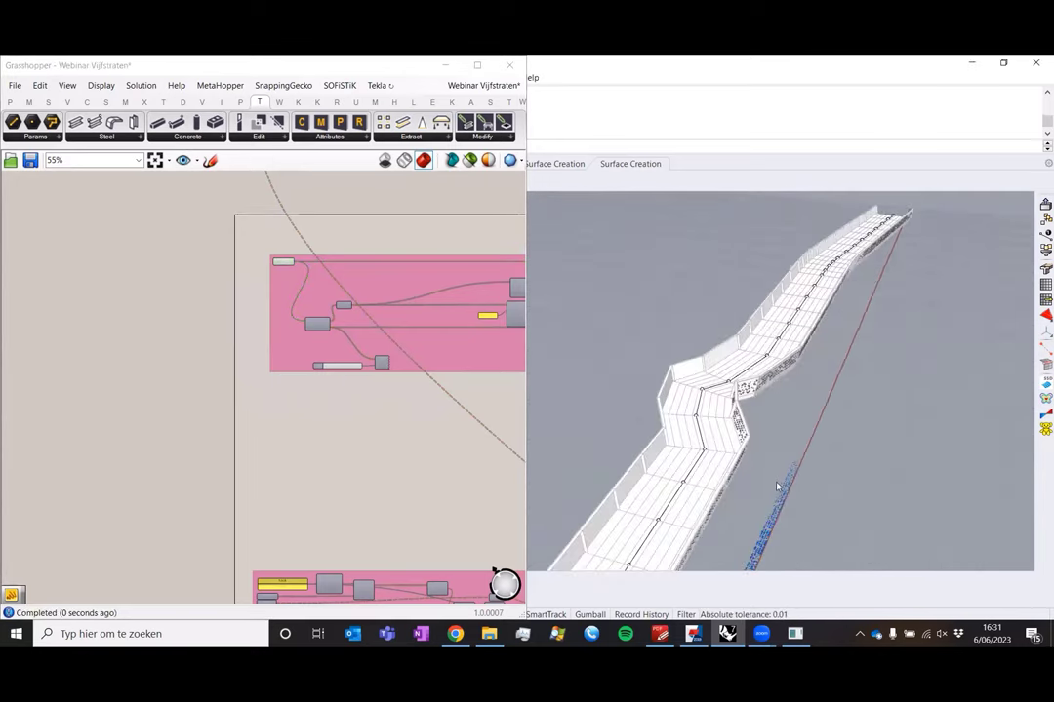
pyautogui.middleClick(776, 484)
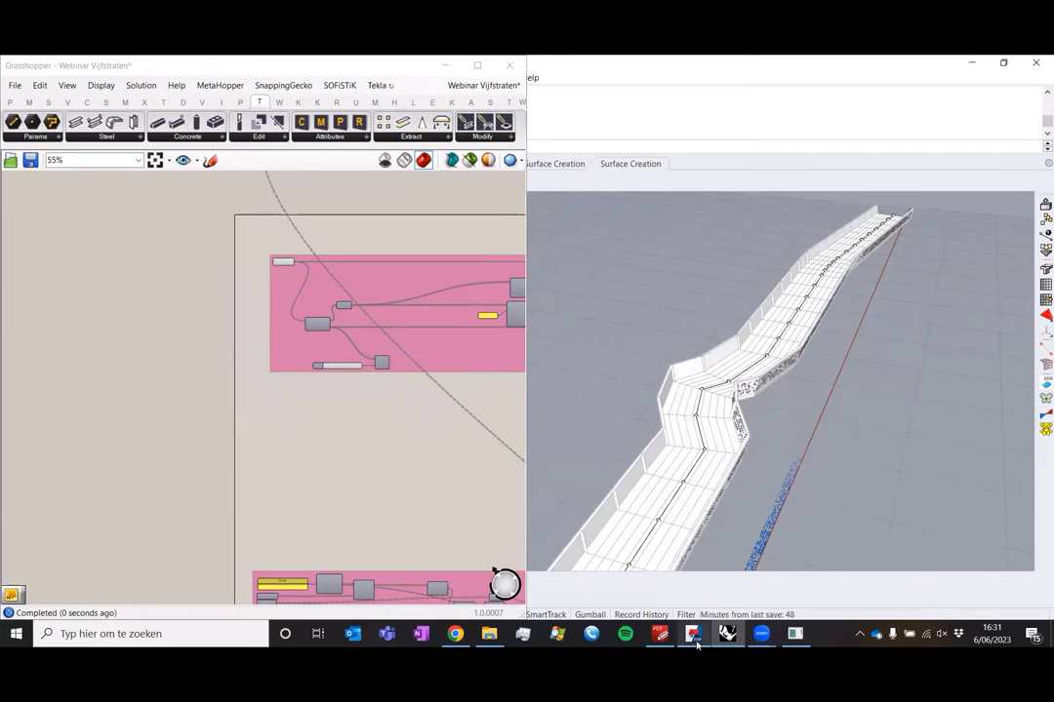
# - Switch to Tekla Structures and inspect the perforated side plates up close at the kink and along the adjoining panels
pyautogui.click(693, 634)
pyautogui.scroll(5, 361, 306)
pyautogui.scroll(3, 363, 306)
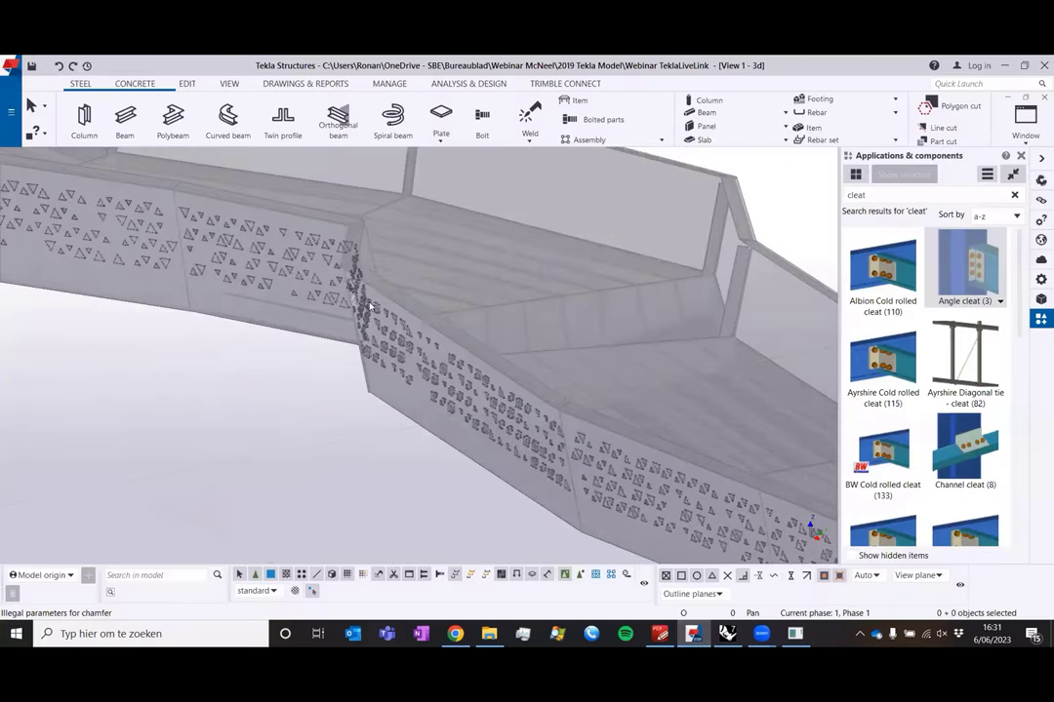
pyautogui.scroll(-5, 329, 348)
pyautogui.keyDown('ctrl'); pyautogui.moveTo(285, 332); pyautogui.dragTo(495, 297, button='middle'); pyautogui.keyUp('ctrl')
pyautogui.scroll(4, 496, 293)
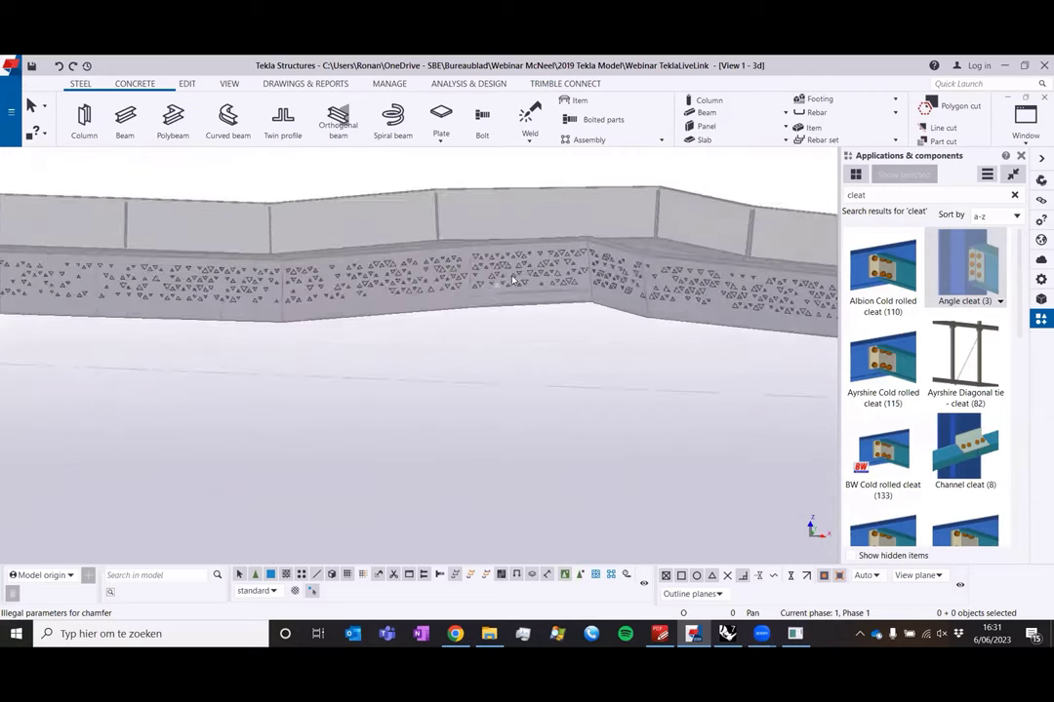
pyautogui.scroll(-4, 497, 276)
pyautogui.keyDown('ctrl'); pyautogui.moveTo(402, 374); pyautogui.dragTo(536, 382, button='middle'); pyautogui.keyUp('ctrl')
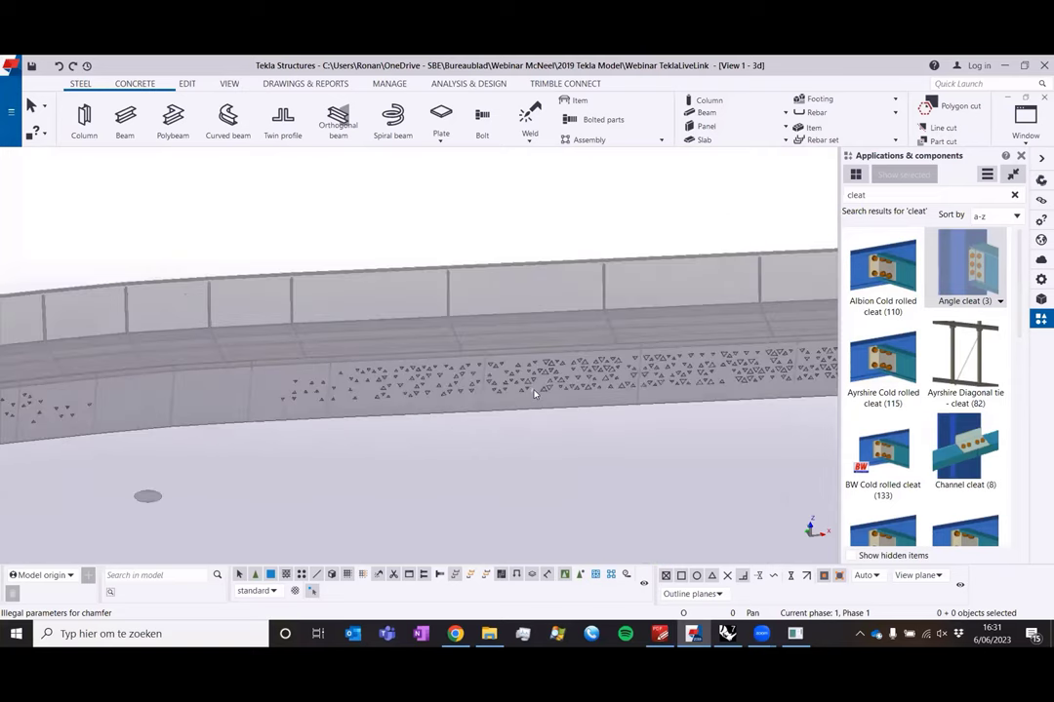
pyautogui.scroll(4, 537, 382)
pyautogui.scroll(-8, 530, 380)
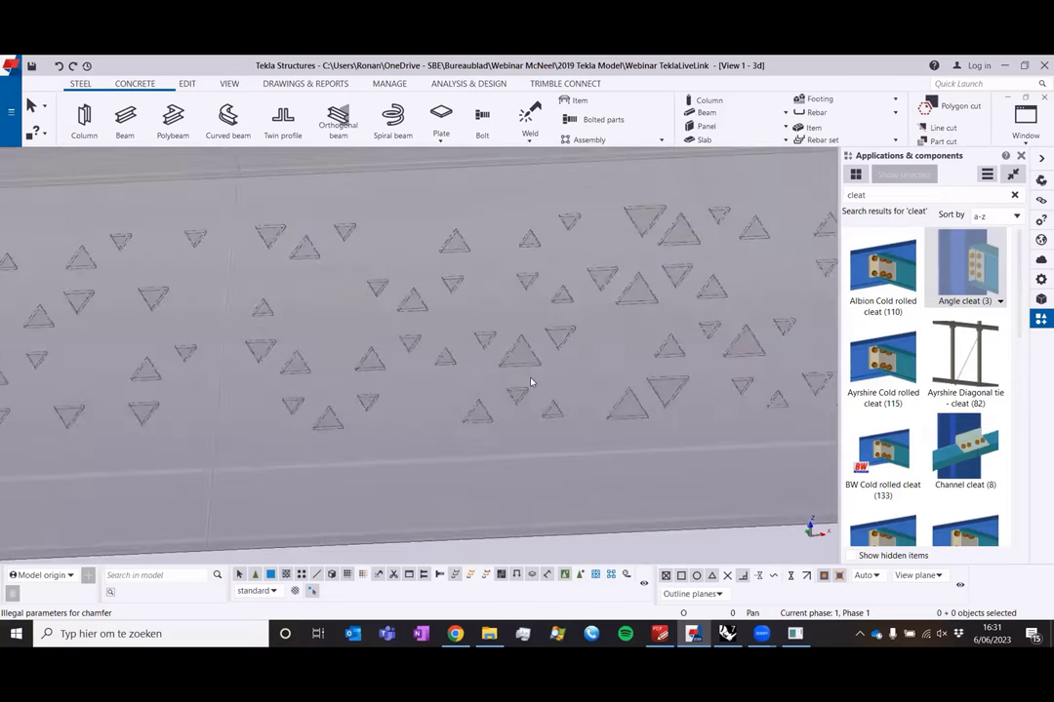
# - Examine the overall shape of the updated bridge in the Tekla 3D view from one end to the other
pyautogui.scroll(-10, 572, 382)
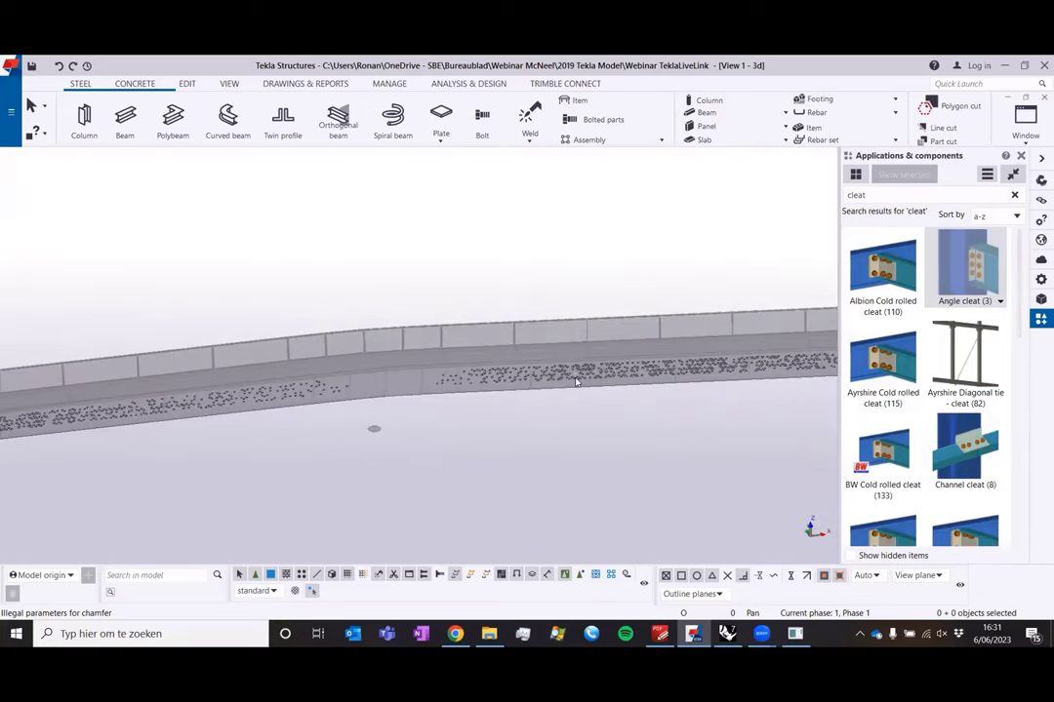
pyautogui.moveTo(305, 437); pyautogui.dragTo(572, 343, button='middle')
pyautogui.scroll(-1, 571, 345)
pyautogui.scroll(-2, 532, 382)
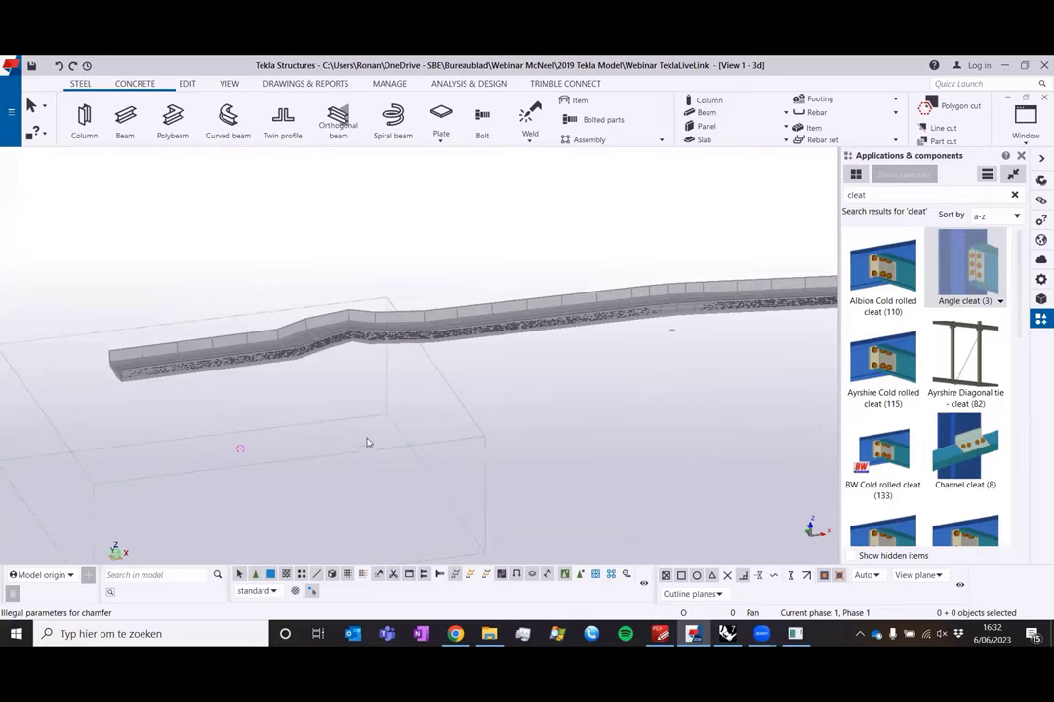
pyautogui.keyDown('ctrl'); pyautogui.moveTo(384, 417); pyautogui.dragTo(473, 423, button='middle'); pyautogui.keyUp('ctrl')
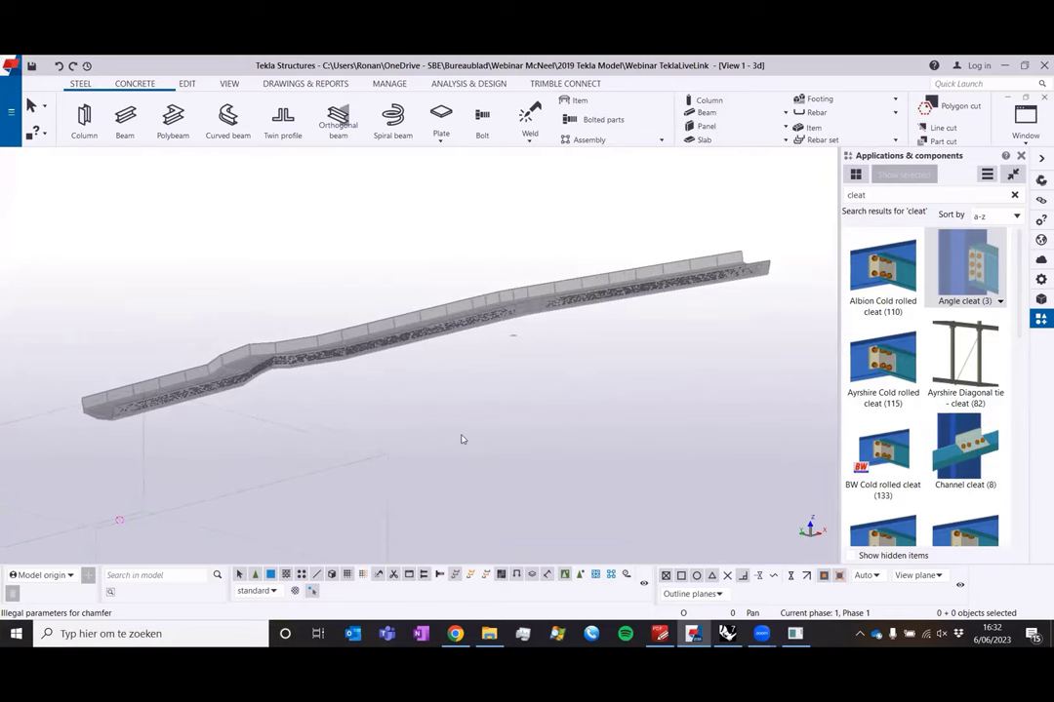
pyautogui.click(378, 437)
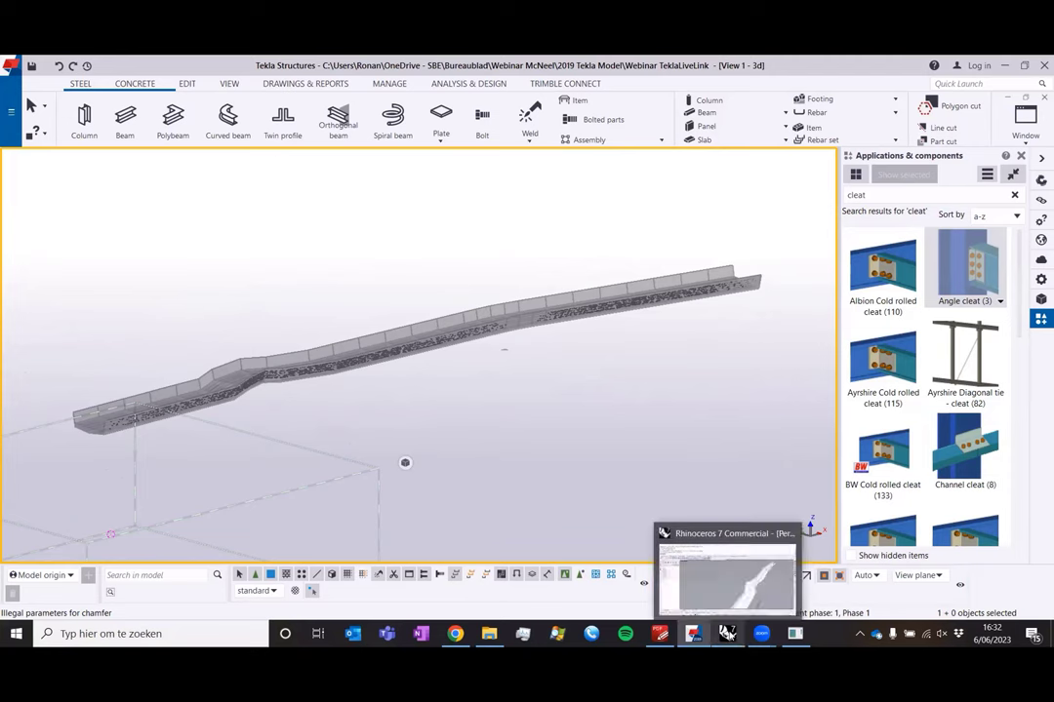
# - Switch to Grasshopper and check which component follows the curve parameter in the upper pink group
pyautogui.click(728, 636)
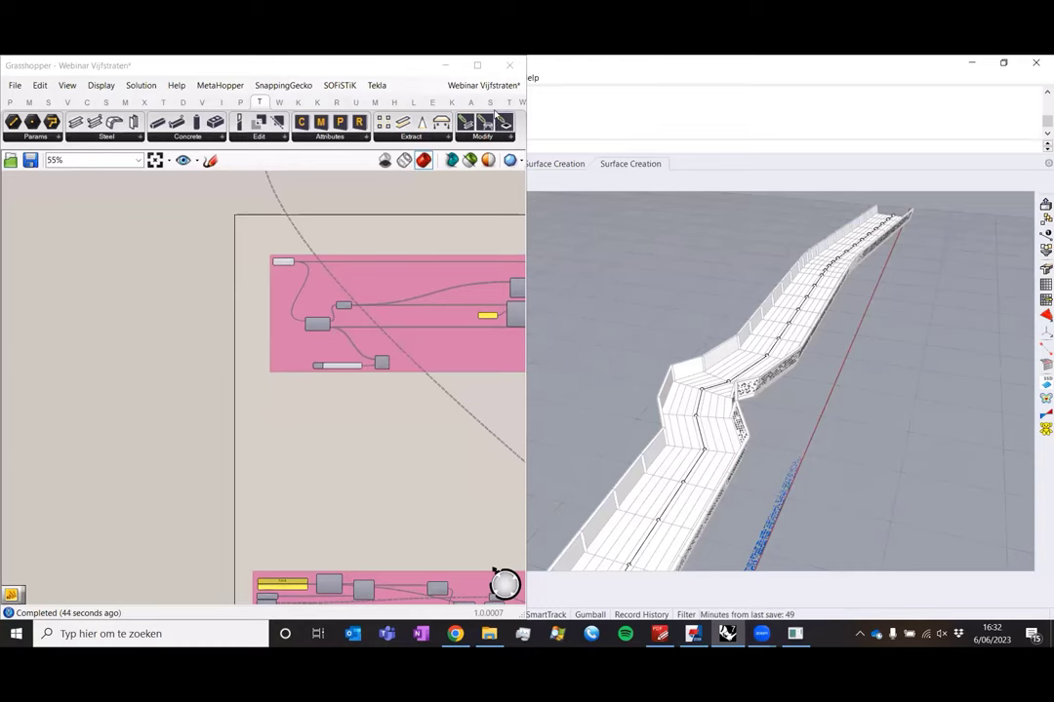
pyautogui.moveTo(316, 322)
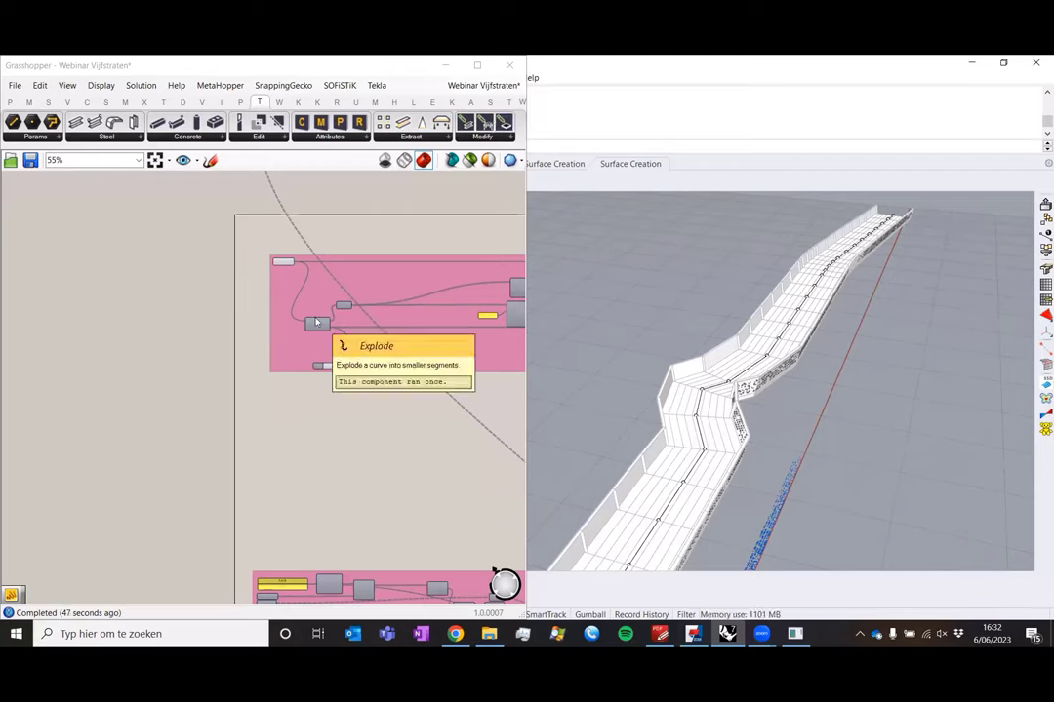
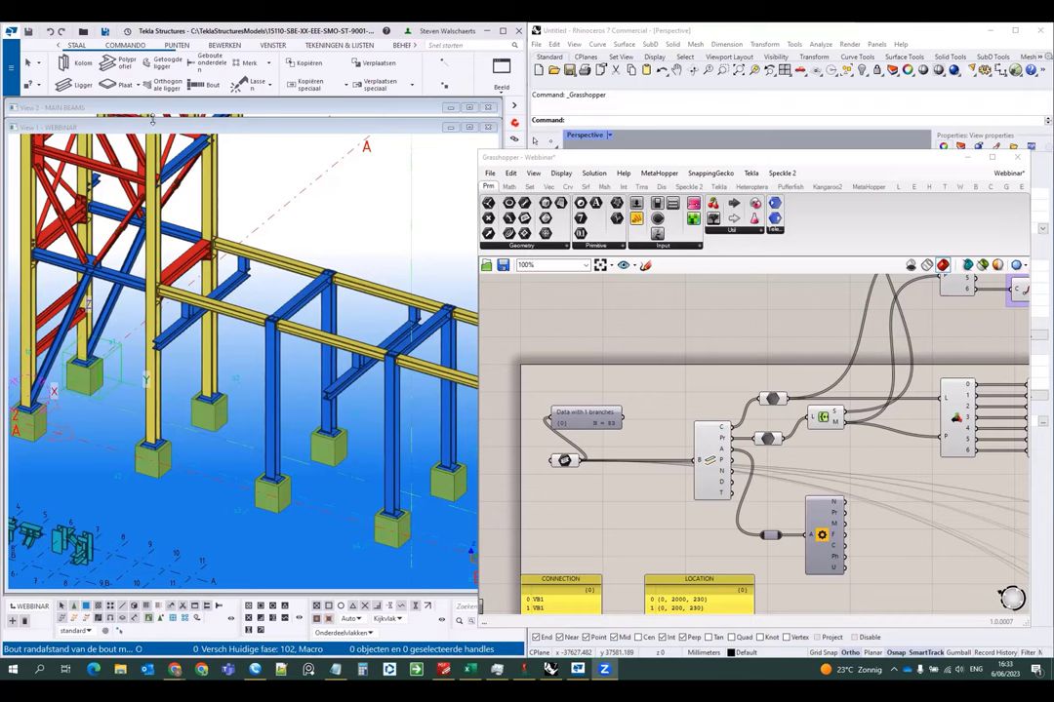
# - Bring the MAIN BEAMS view to the front in Tekla Structures and examine the tower and adjoining steel frame
pyautogui.click(226, 112)
pyautogui.moveTo(276, 152); pyautogui.dragTo(276, 262, button='middle')
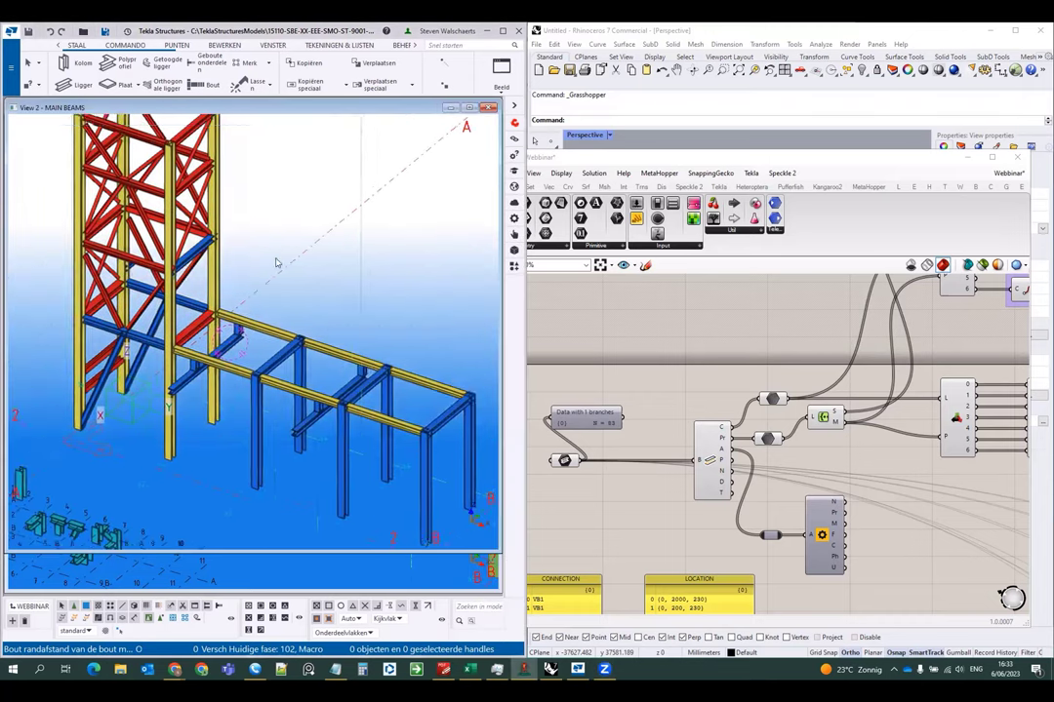
# - Examine the tower's column bases, diagonal braces and adjoining frame in the MAIN BEAMS view, up close and as a whole
pyautogui.scroll(-2, 252, 351)
pyautogui.moveTo(247, 341); pyautogui.dragTo(245, 312, button='middle')
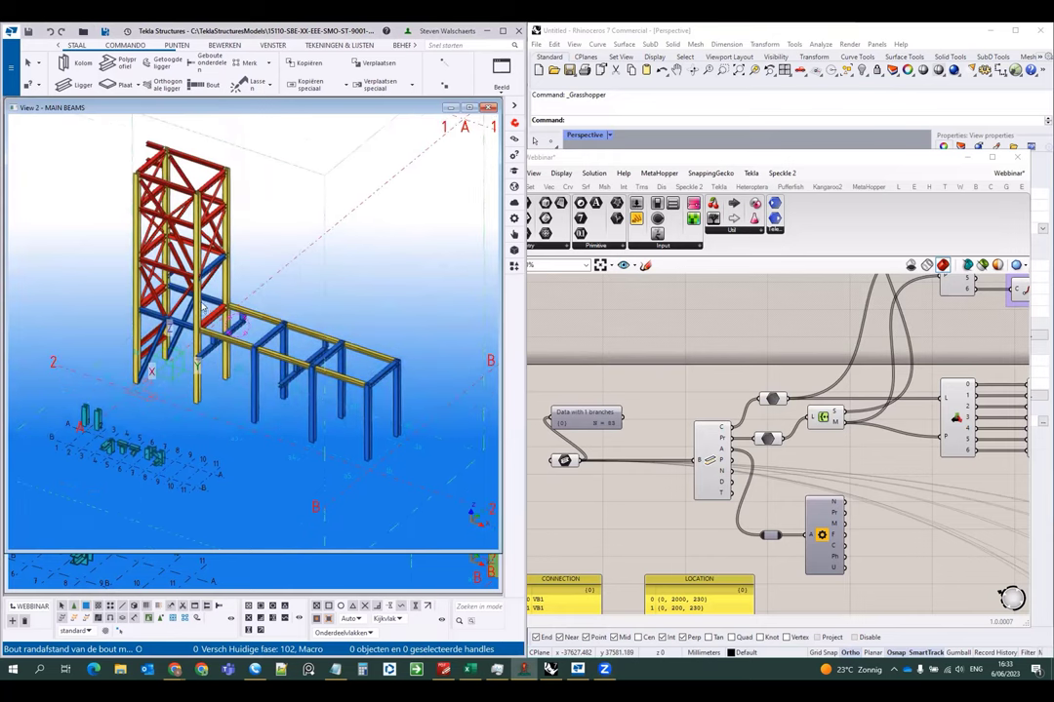
pyautogui.scroll(2, 213, 335)
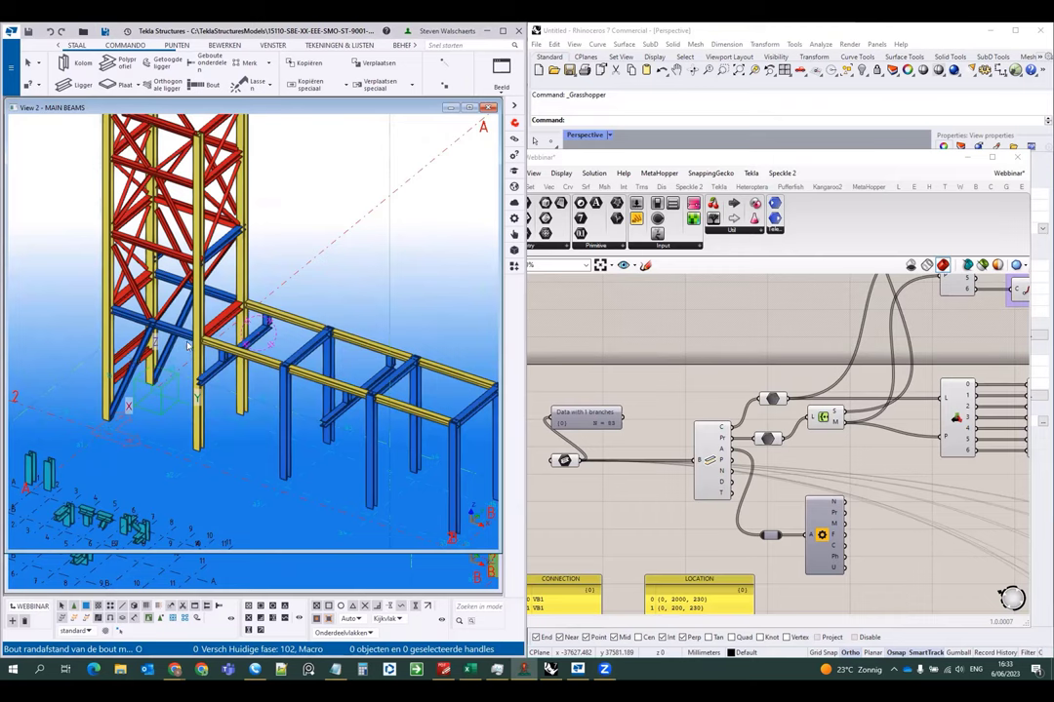
pyautogui.scroll(5, 195, 352)
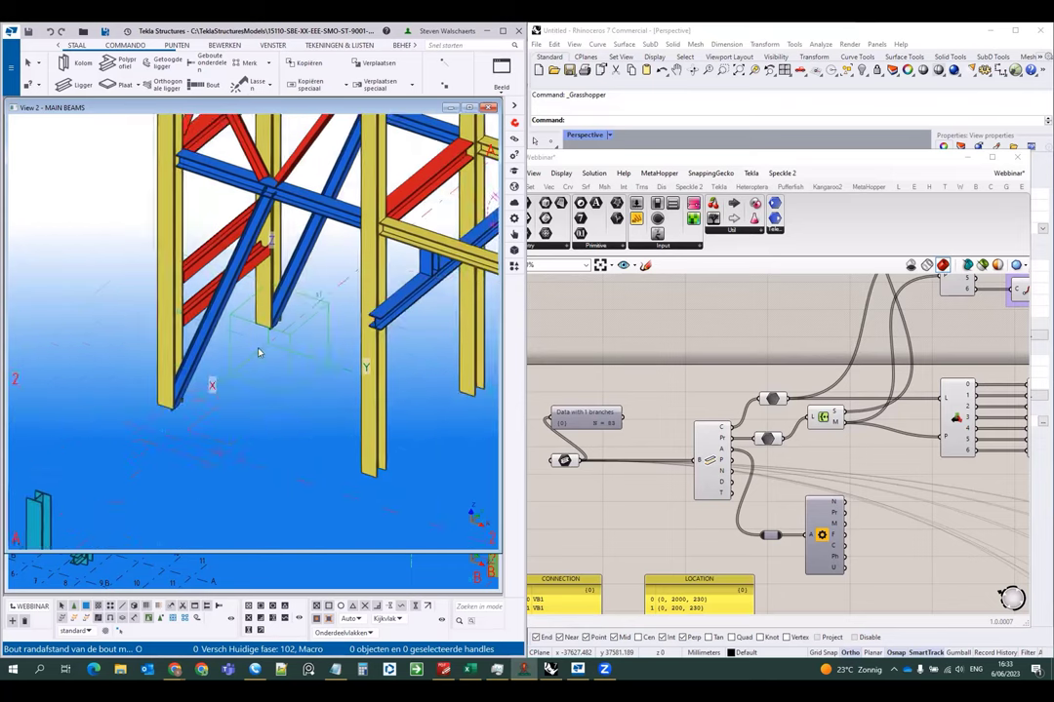
pyautogui.scroll(-5, 240, 371)
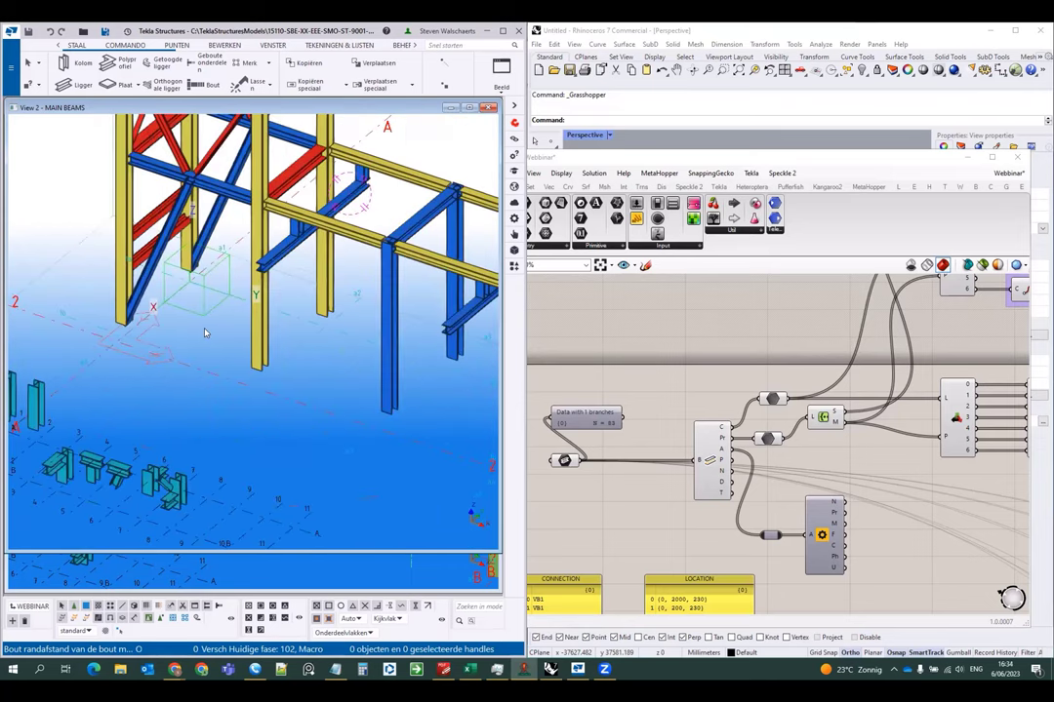
pyautogui.scroll(3, 123, 306)
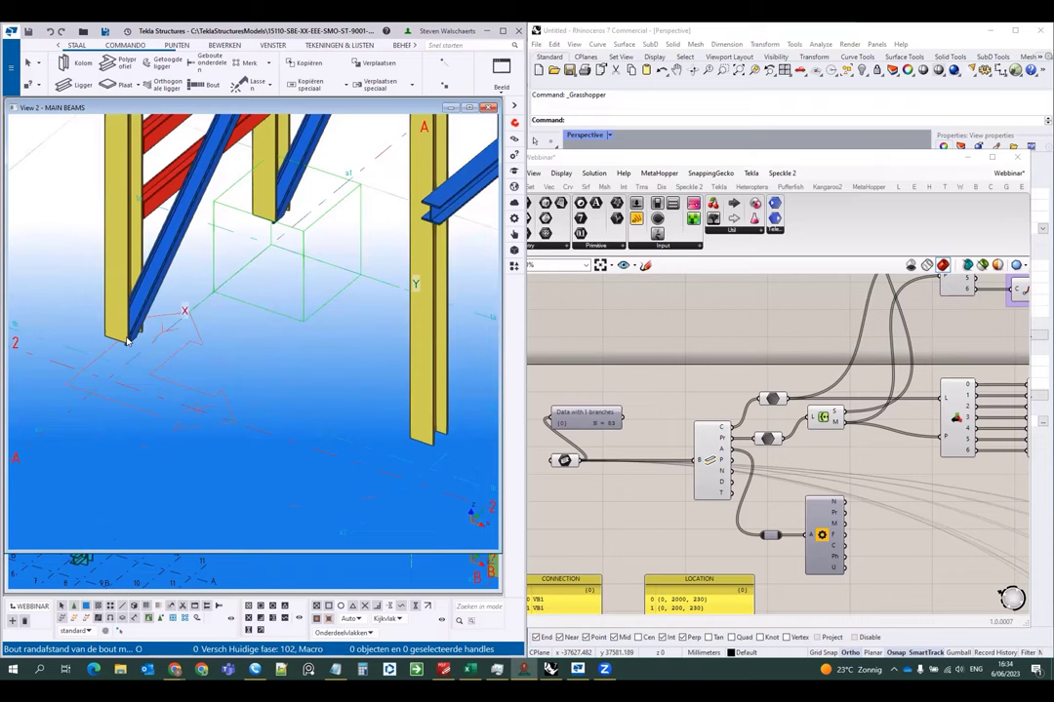
pyautogui.scroll(-3, 156, 341)
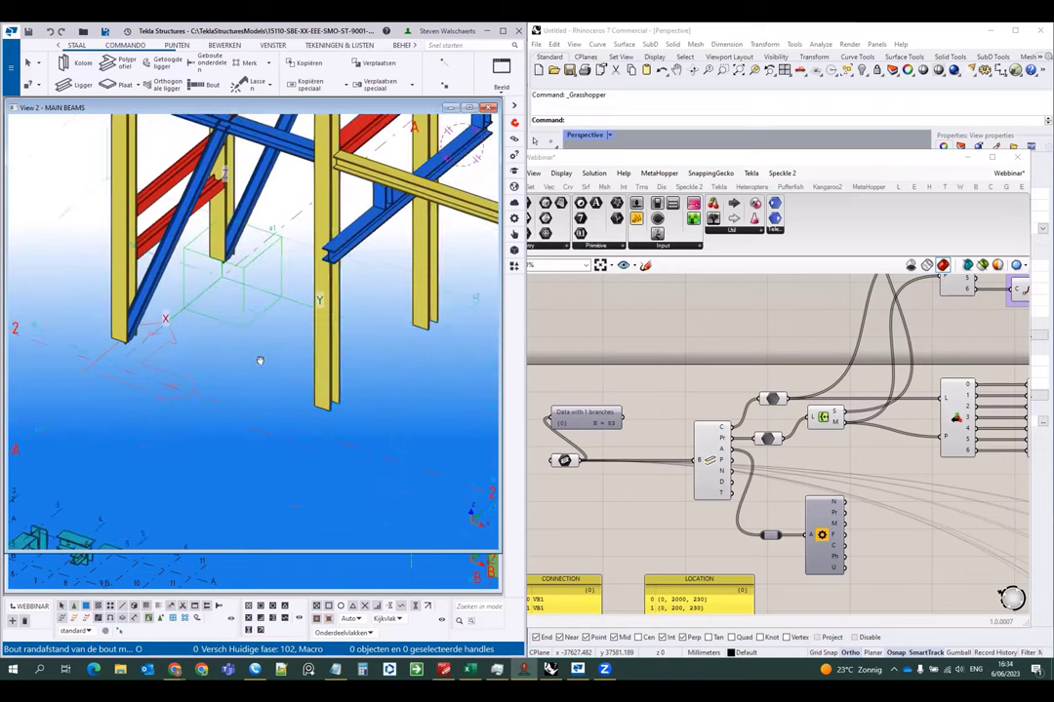
pyautogui.scroll(-3, 187, 343)
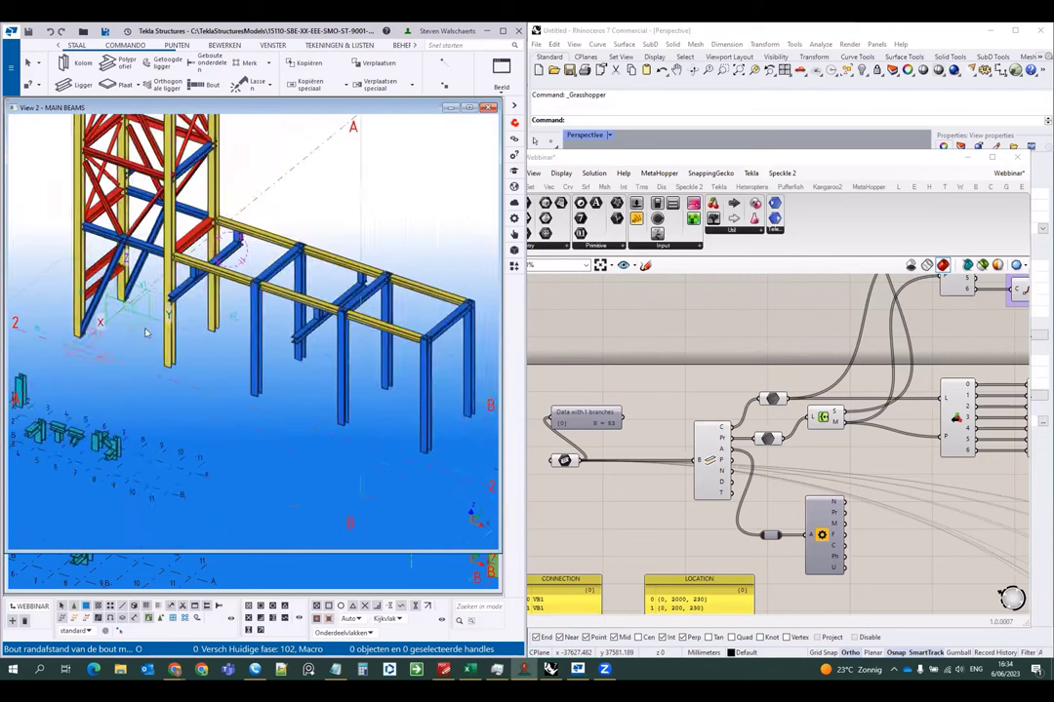
pyautogui.scroll(4, 191, 340)
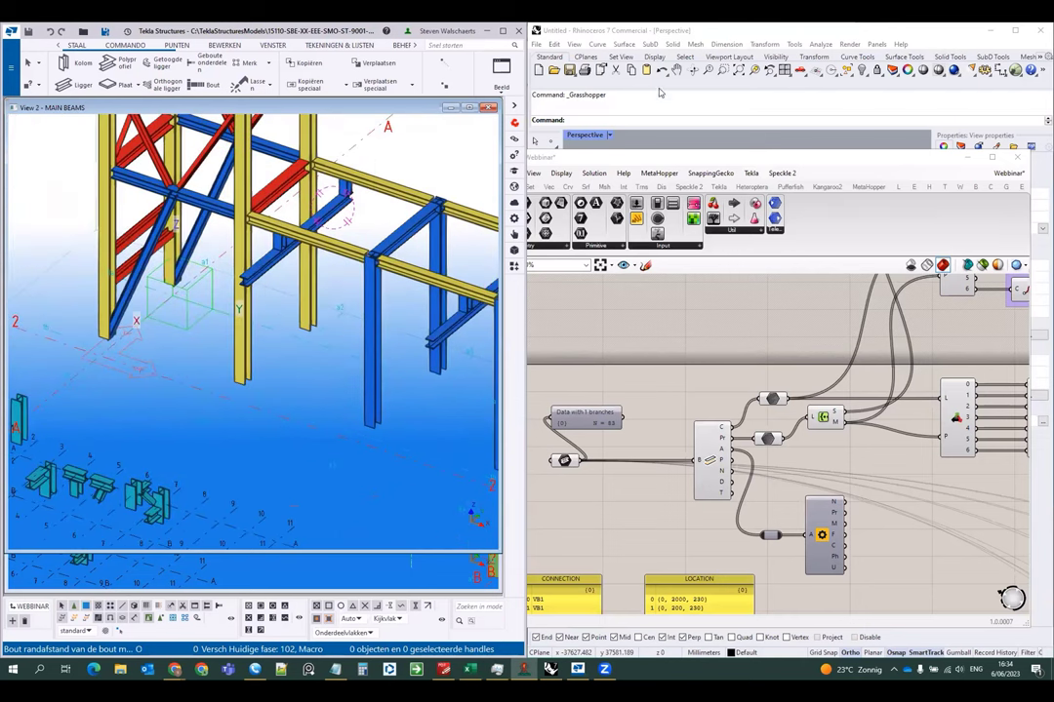
# - Switch to Grasshopper, highlight the Tekla members referenced by the Beam parameter, and locate that parameter among the Tekla components
pyautogui.click(658, 309)
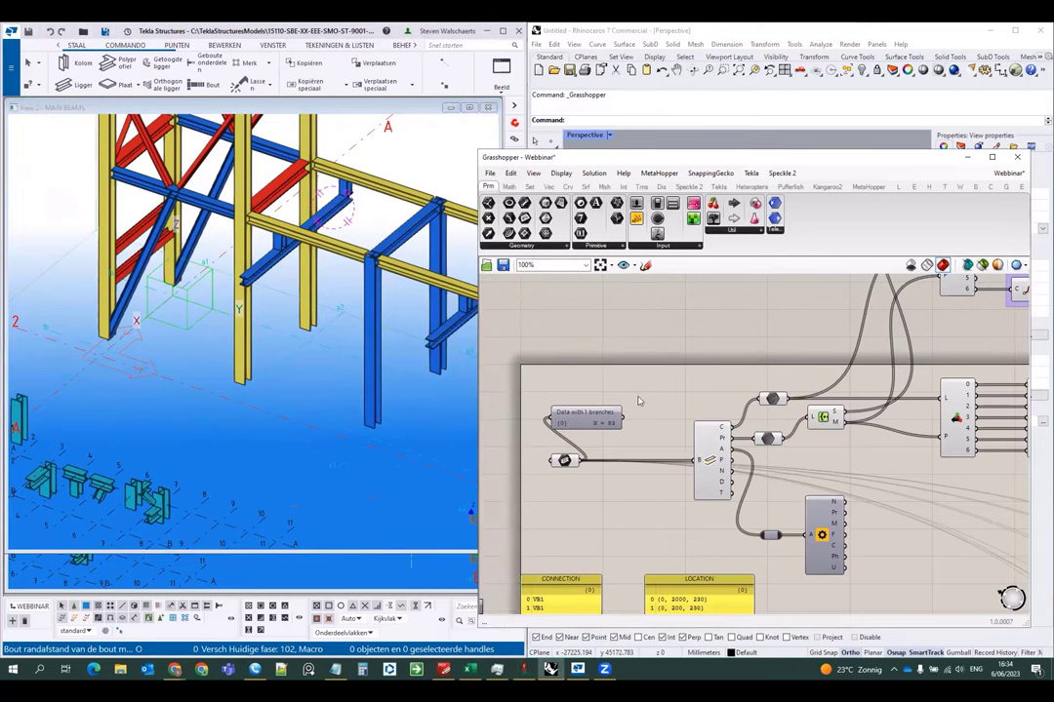
pyautogui.moveTo(637, 359); pyautogui.dragTo(643, 353, button='right')
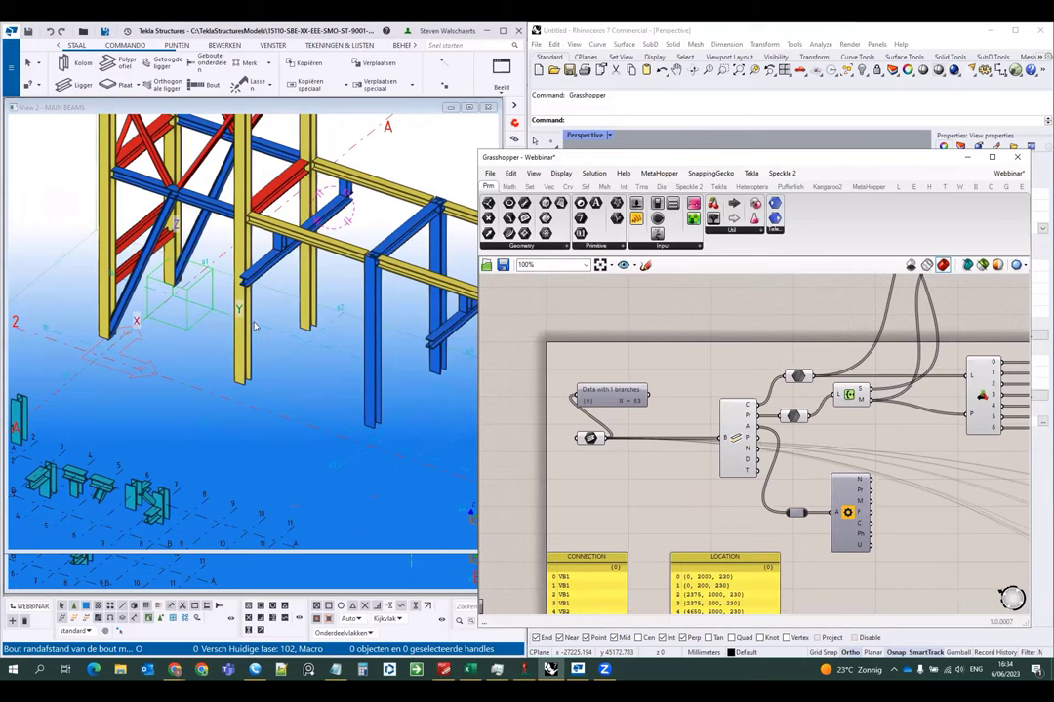
pyautogui.click(589, 439)
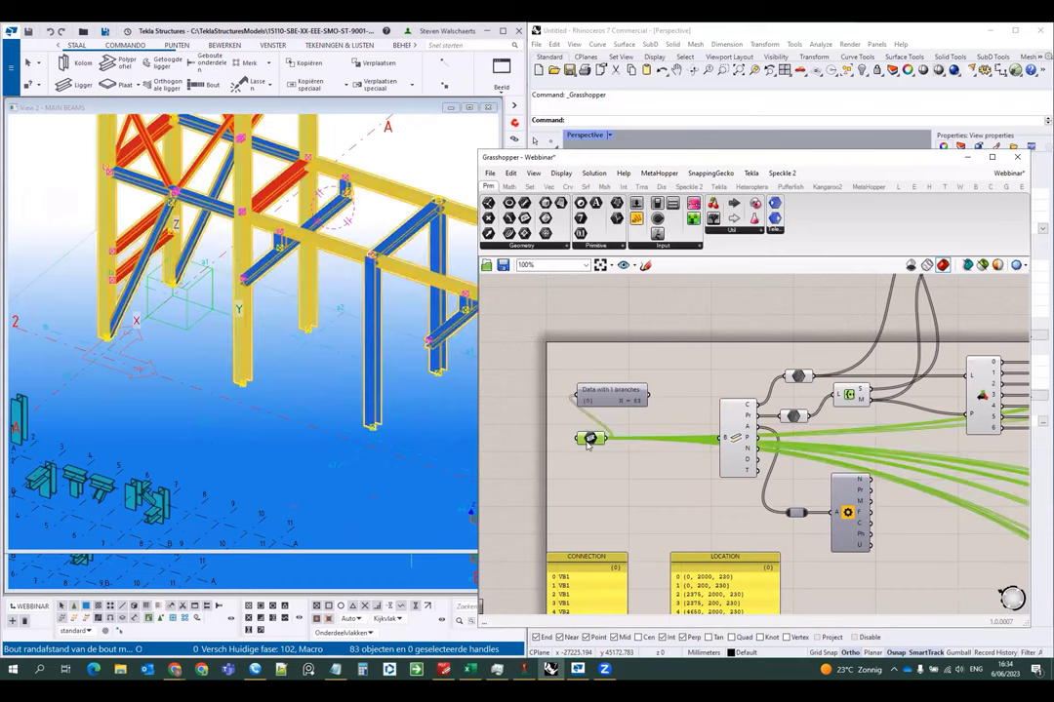
pyautogui.keyDown('ctrl'); pyautogui.keyDown('alt'); pyautogui.click(591, 440); pyautogui.keyUp('alt'); pyautogui.keyUp('ctrl')
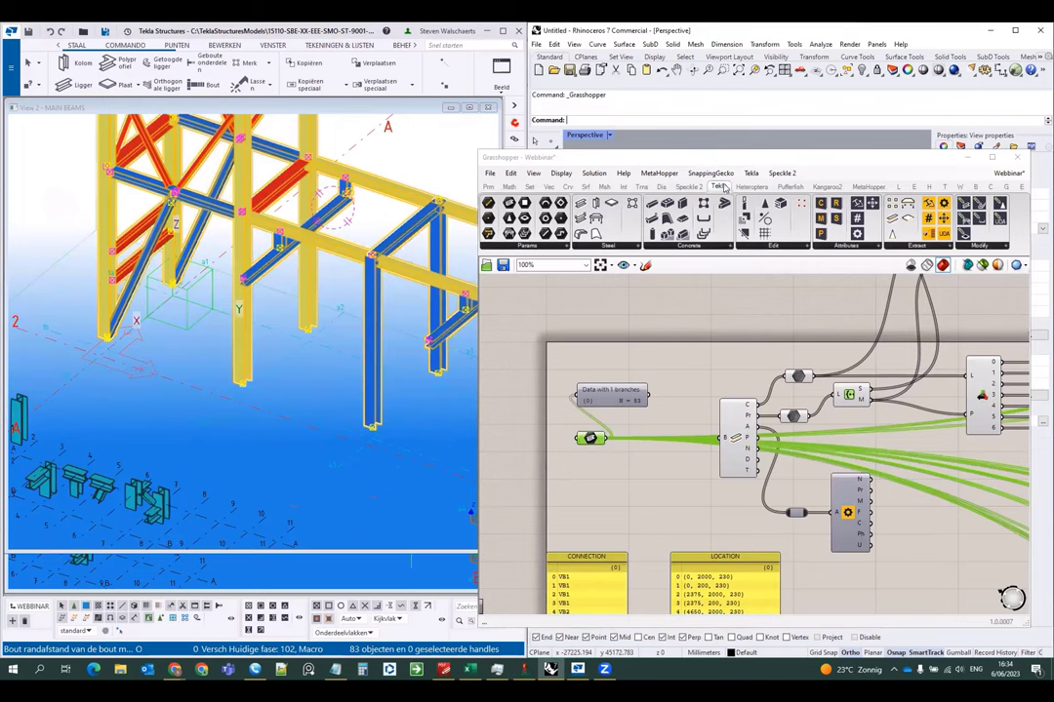
pyautogui.click(535, 249)
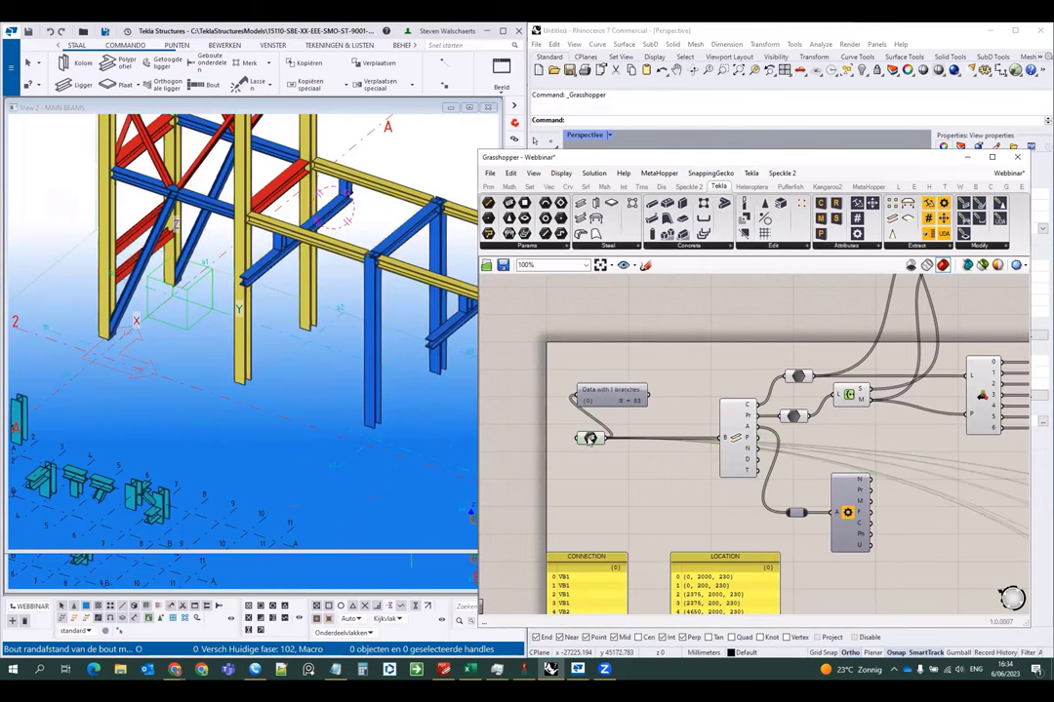
# - Check the Beam parameter's Set Multiple Beams option and examine the referenced tower and frame members in Tekla
pyautogui.rightClick(589, 438)
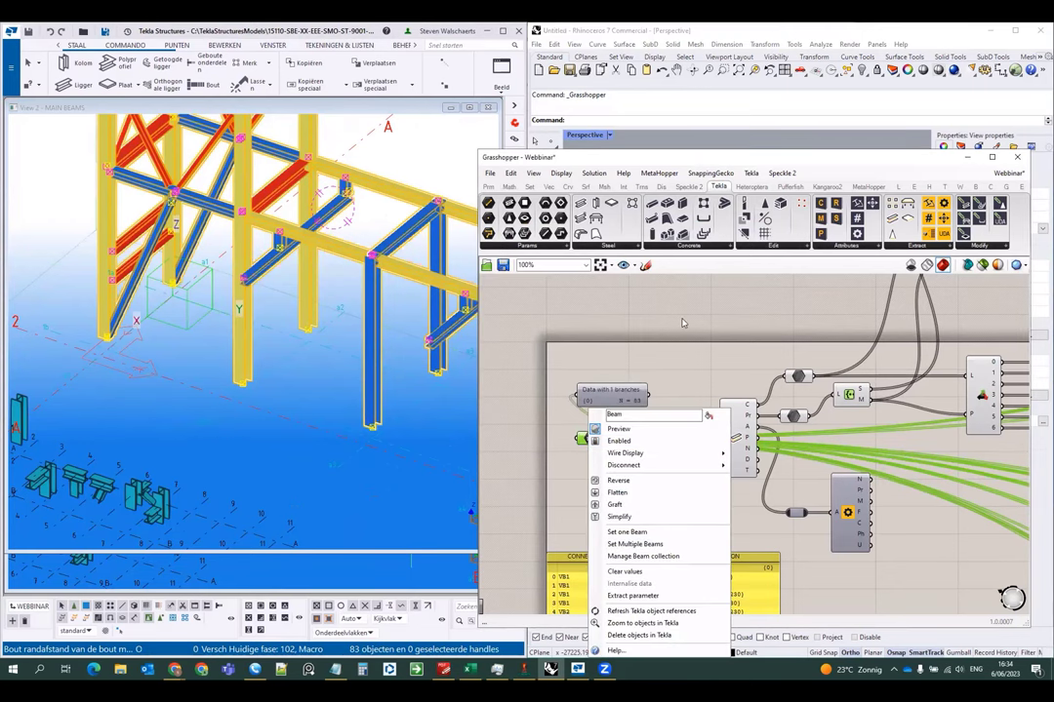
pyautogui.click(632, 543)
pyautogui.click(588, 438)
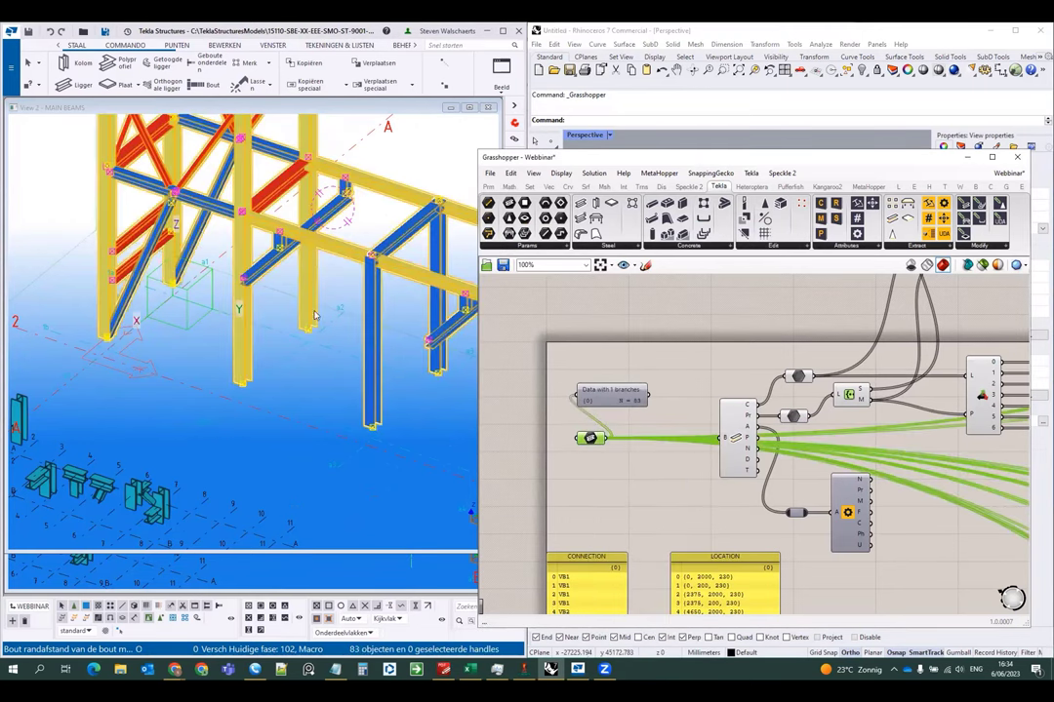
pyautogui.moveTo(279, 258); pyautogui.dragTo(267, 303, button='middle')
pyautogui.scroll(-3, 265, 304)
pyautogui.moveTo(328, 201); pyautogui.dragTo(325, 294, button='middle')
pyautogui.click(630, 473)
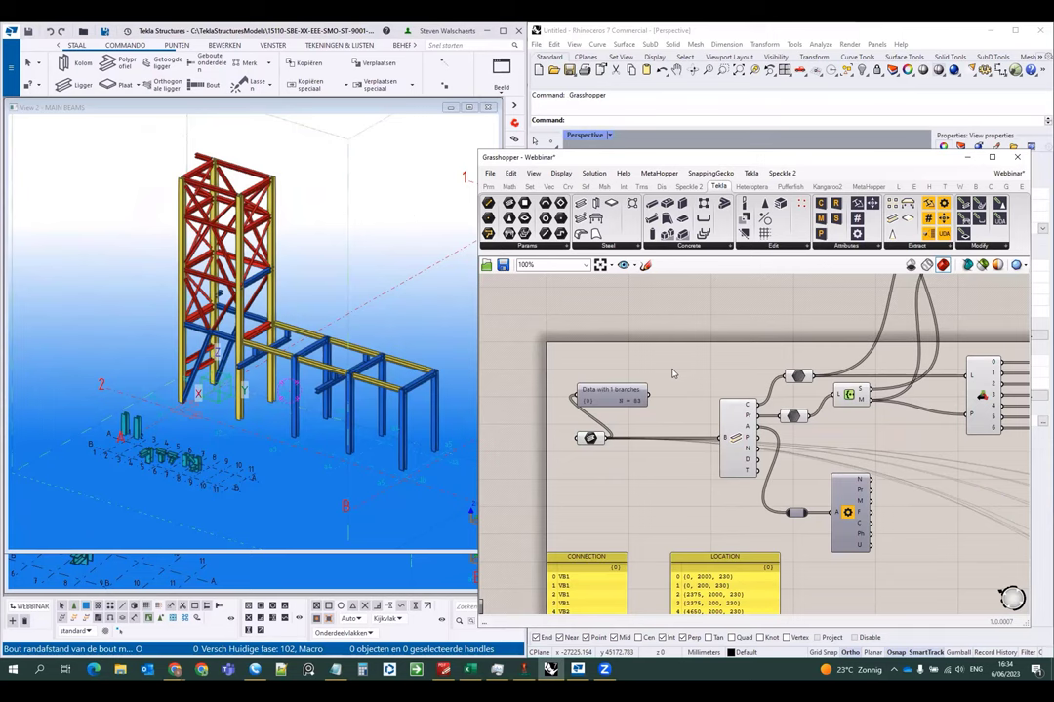
# - Inspect the tower joint in Tekla where the red and blue diagonals meet the lower blue horizontal beam
pyautogui.click(194, 257)
pyautogui.scroll(4, 221, 256)
pyautogui.scroll(-4, 217, 325)
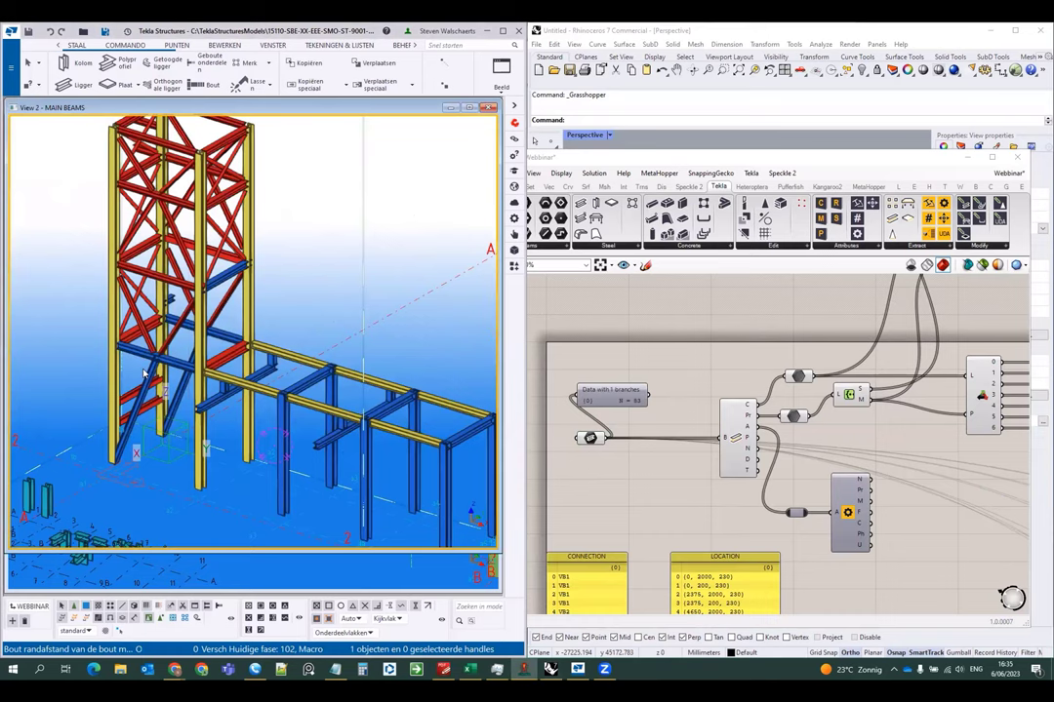
pyautogui.scroll(4, 165, 394)
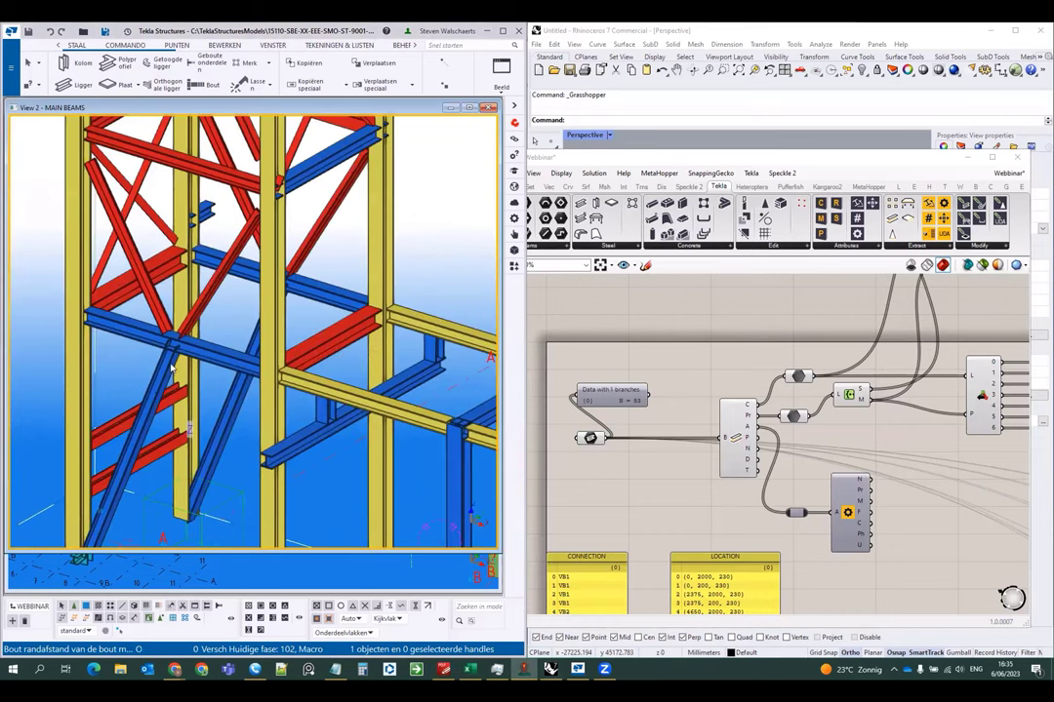
pyautogui.scroll(2, 141, 347)
pyautogui.scroll(-2, 191, 331)
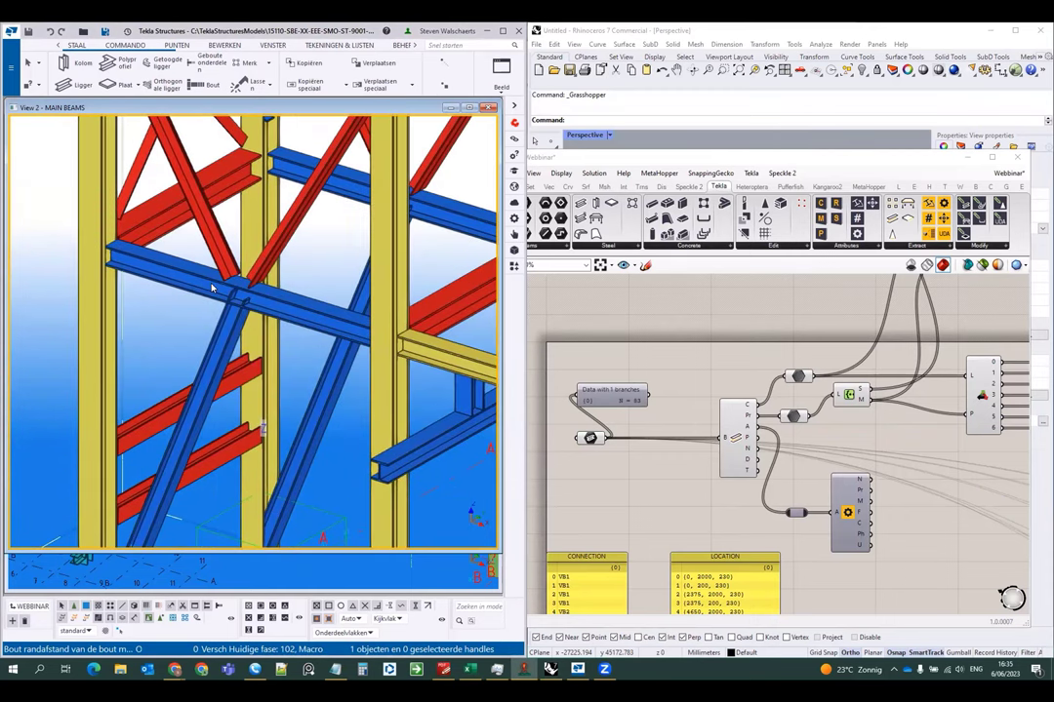
pyautogui.scroll(-2, 180, 272)
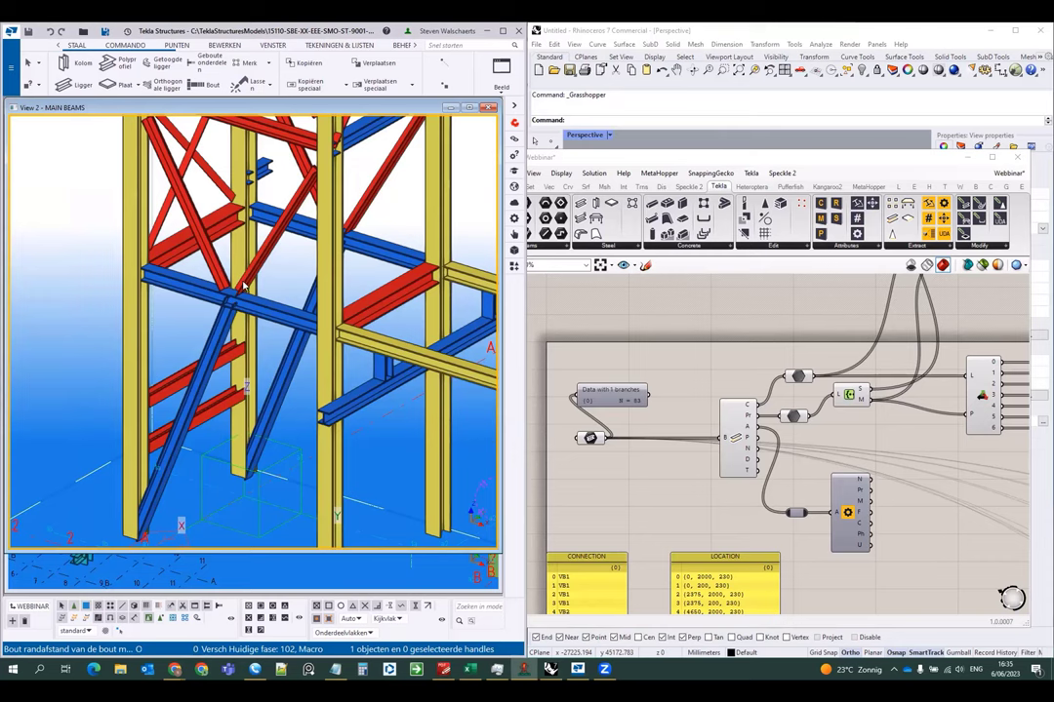
pyautogui.scroll(-5, 219, 341)
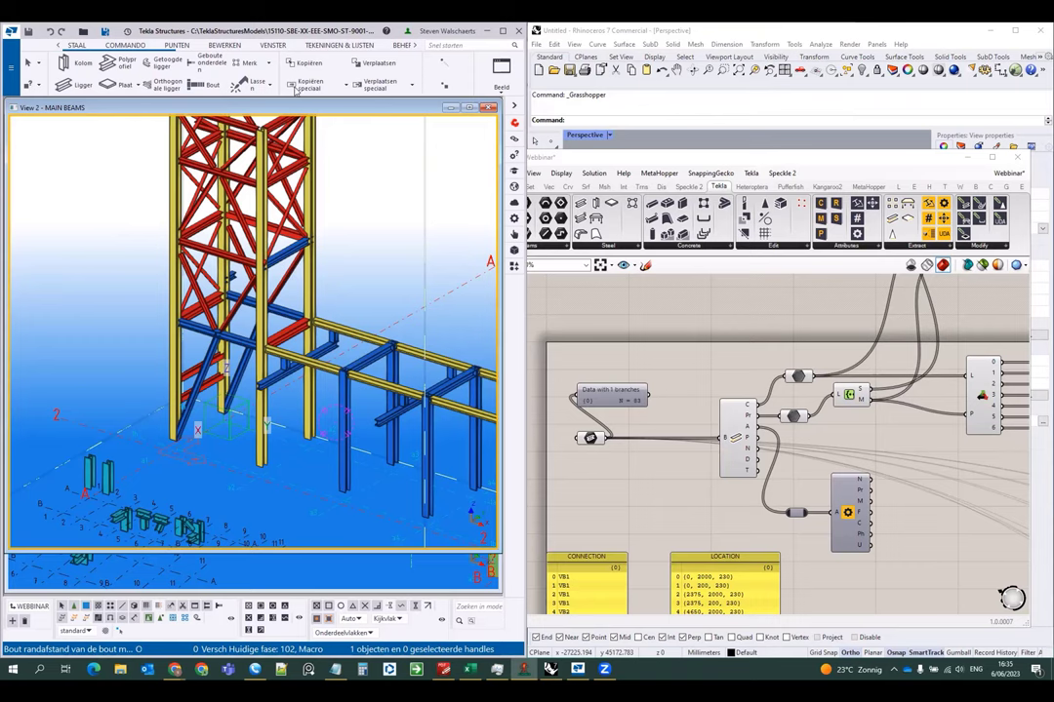
# - Maximize the Grasshopper window and inspect the ExpAttributes component connected to the beam attributes output
pyautogui.moveTo(680, 159); pyautogui.dragTo(453, 106)
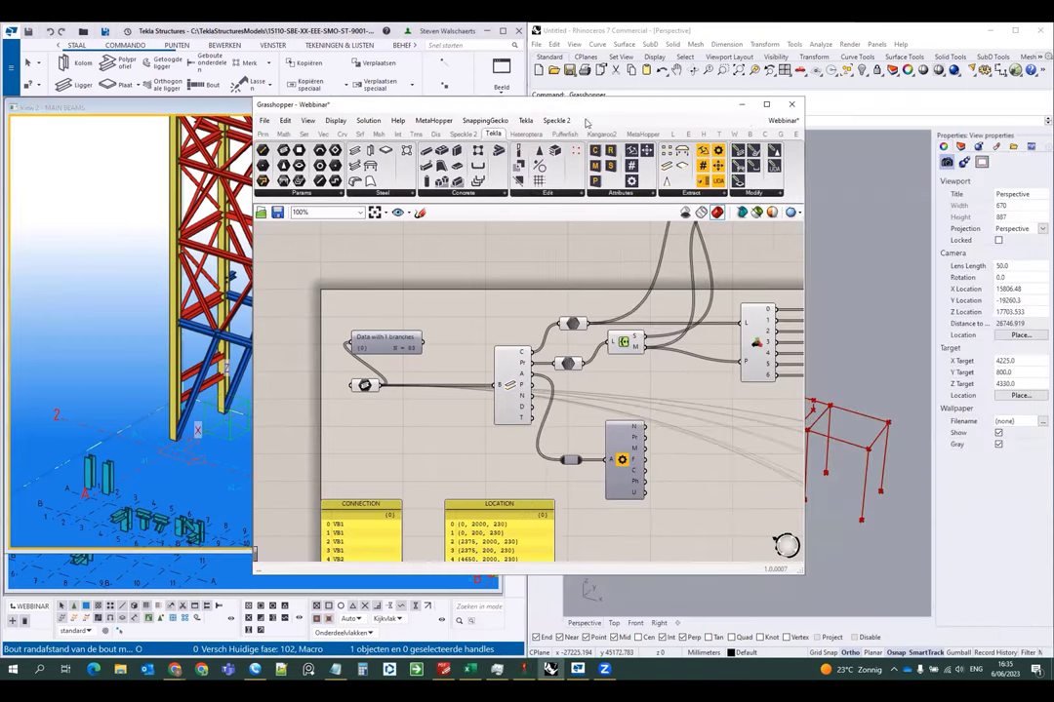
pyautogui.click(765, 105)
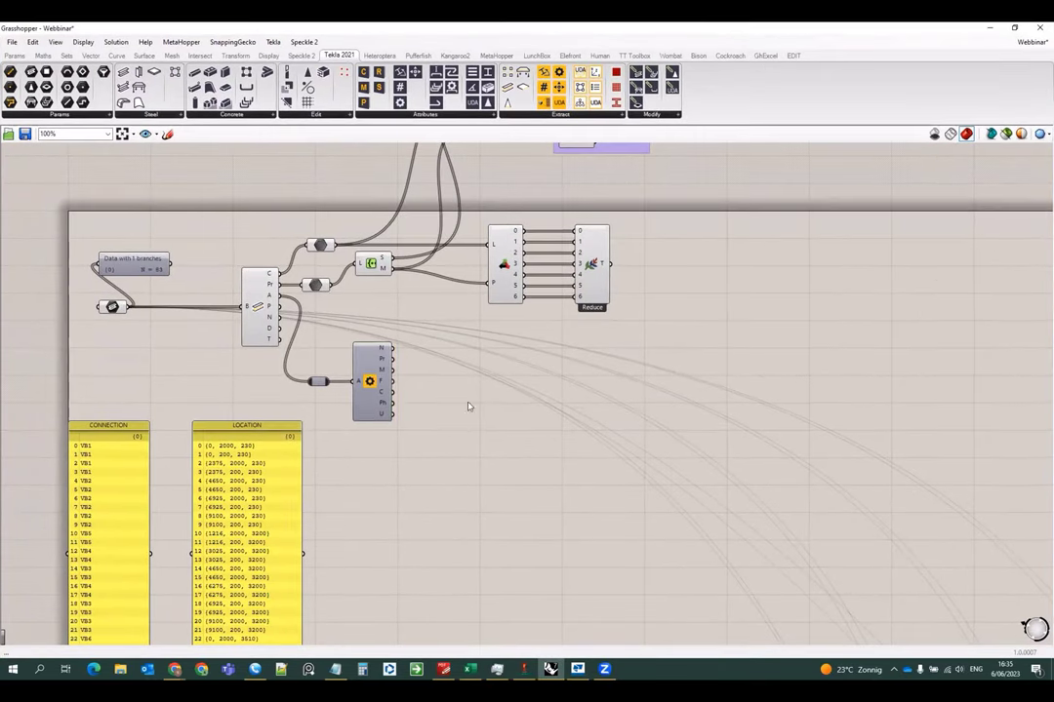
pyautogui.click(373, 382)
pyautogui.click(377, 444)
pyautogui.scroll(1, 377, 382)
pyautogui.rightClick(376, 382)
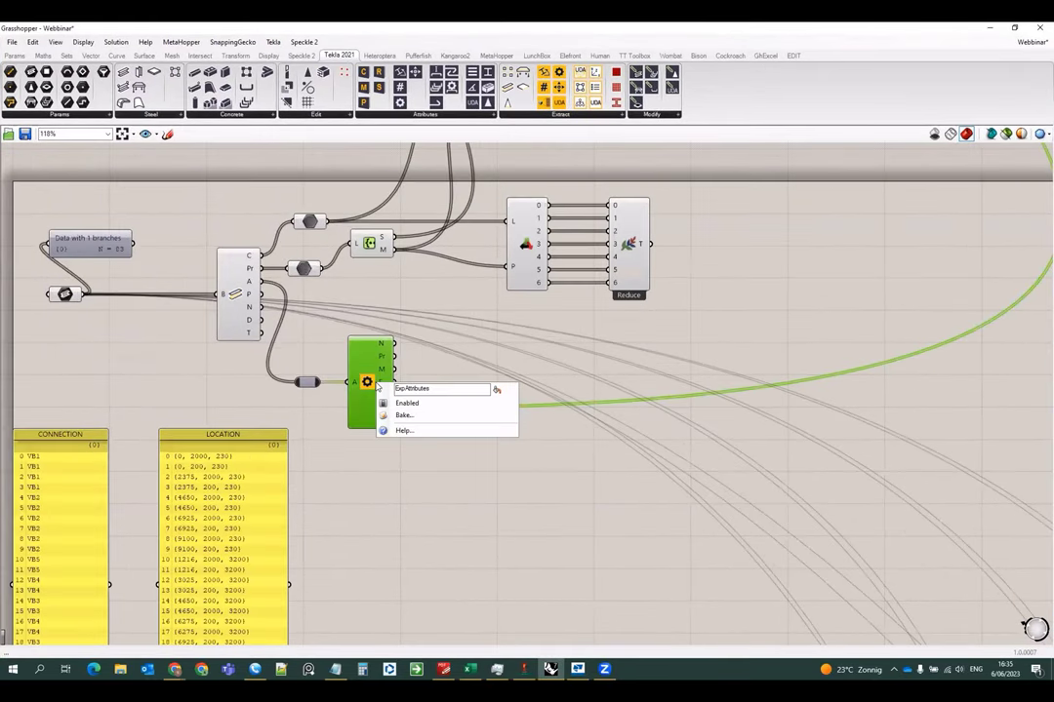
pyautogui.middleClick(363, 365)
pyautogui.click(399, 365)
pyautogui.click(439, 499)
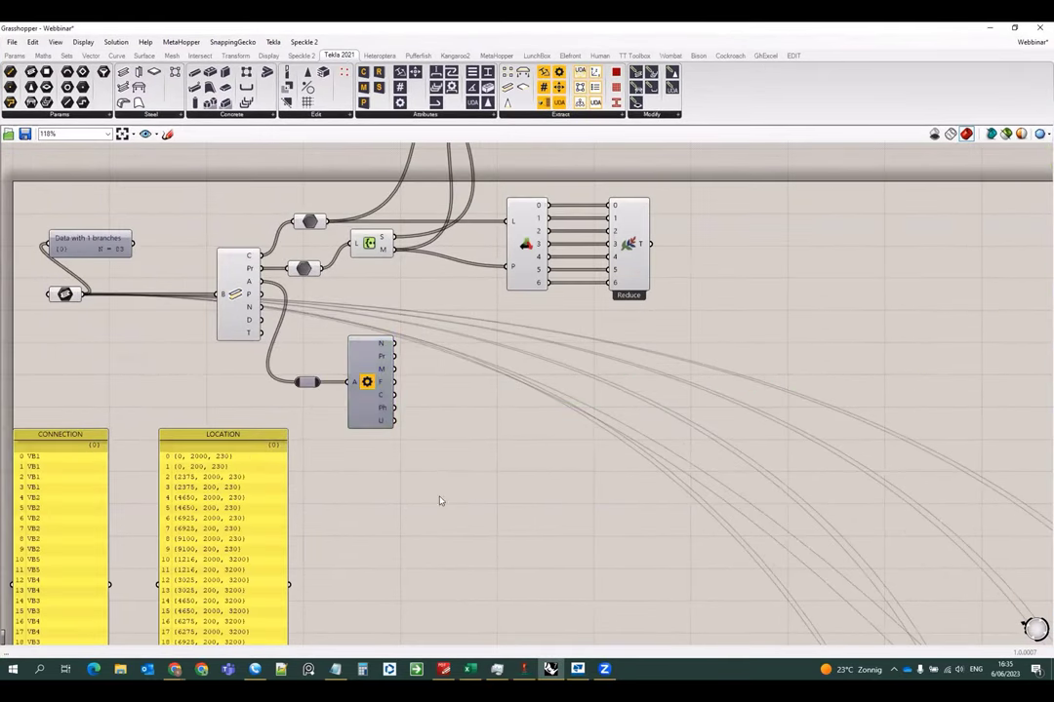
# - Read through the CONNECTION, LOCATION, MAIN PART and CONNECTING PART panels on the Grasshopper canvas
pyautogui.moveTo(517, 439); pyautogui.dragTo(524, 429, button='right')
pyautogui.scroll(-1, 451, 385)
pyautogui.moveTo(451, 385); pyautogui.dragTo(575, 269, button='right')
pyautogui.moveTo(528, 385); pyautogui.dragTo(538, 329, button='right')
pyautogui.moveTo(453, 397); pyautogui.dragTo(447, 365, button='right')
pyautogui.moveTo(542, 384); pyautogui.dragTo(550, 369, button='right')
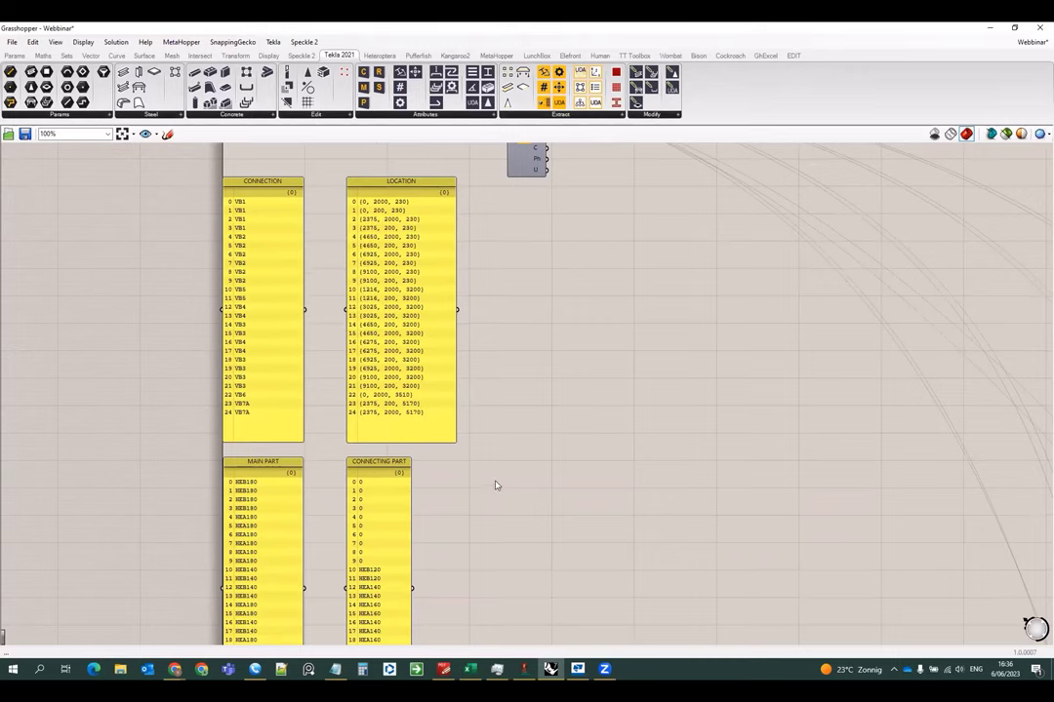
pyautogui.moveTo(494, 478)
pyautogui.mouseDown(button='right')
pyautogui.moveTo(493, 456)
pyautogui.moveTo(489, 482)
pyautogui.mouseUp(button='right')
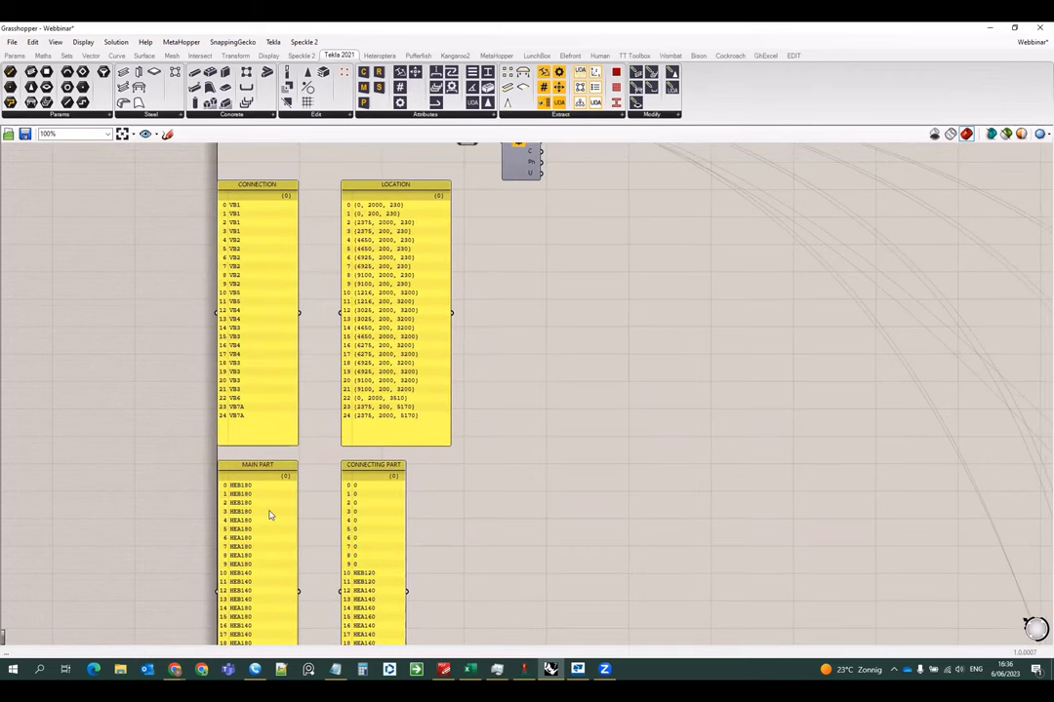
pyautogui.moveTo(520, 377); pyautogui.dragTo(507, 451, button='right')
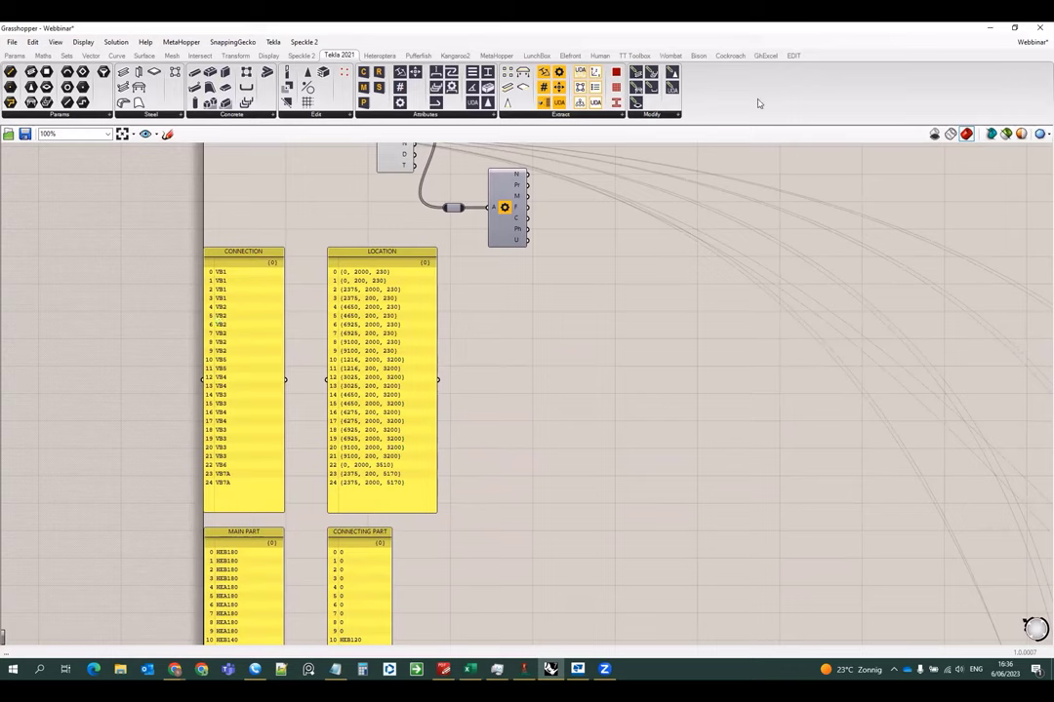
# - Restore the Grasshopper window to its smaller size and inspect the brace-to-beam joint on the tower in Tekla
pyautogui.click(1013, 30)
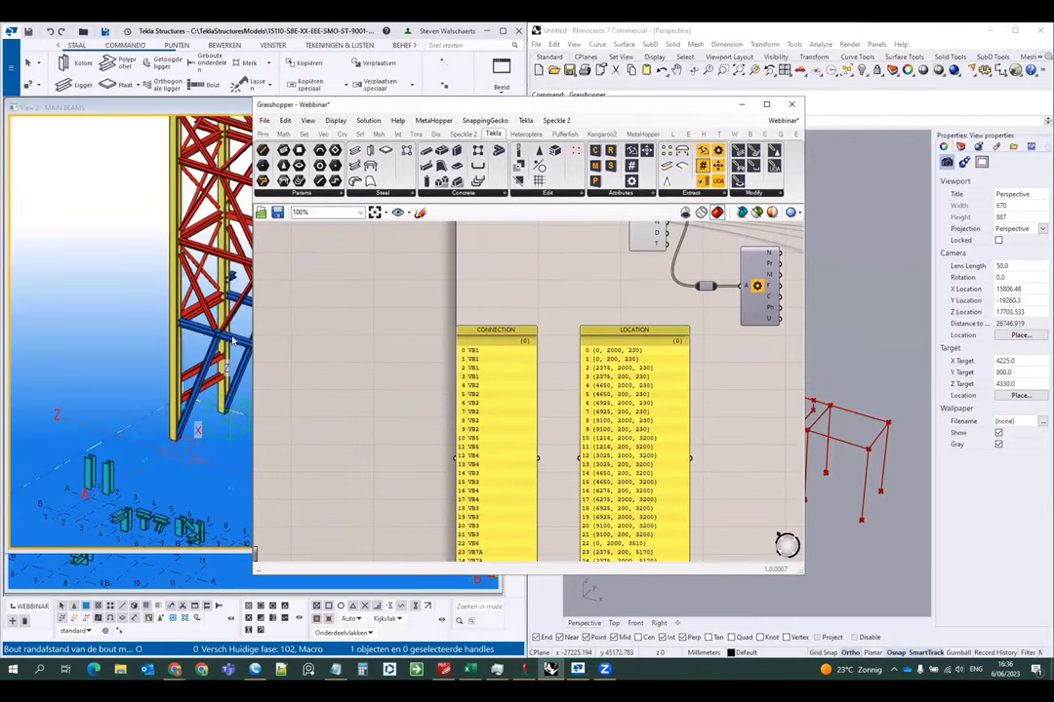
pyautogui.click(207, 288)
pyautogui.scroll(4, 209, 285)
pyautogui.scroll(4, 261, 325)
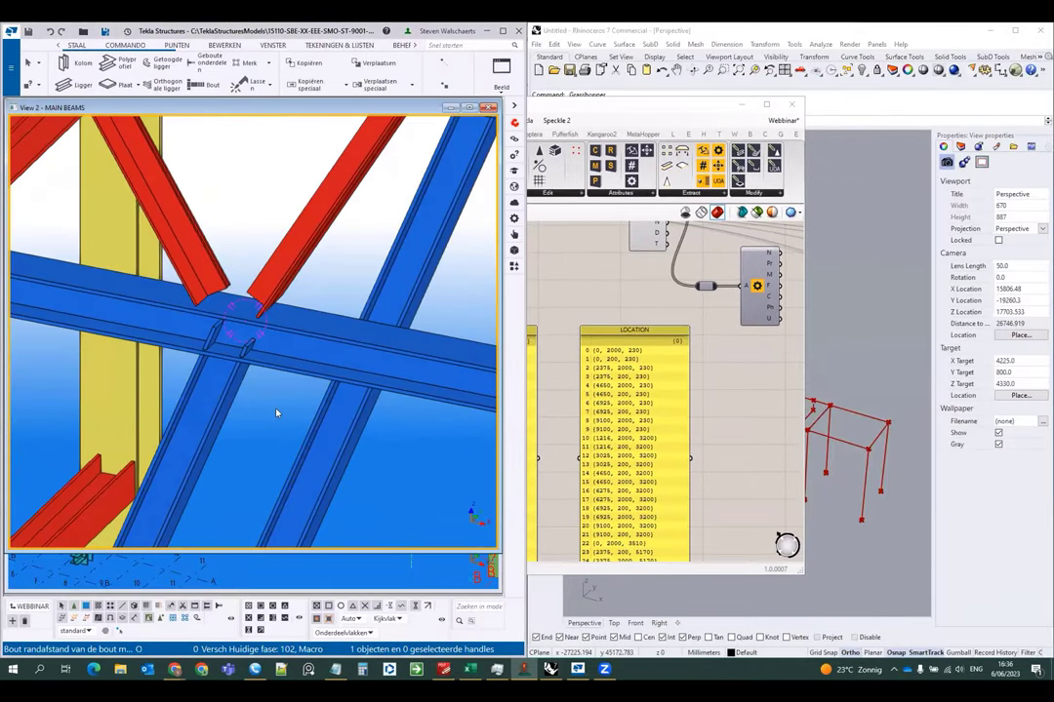
pyautogui.scroll(-3, 265, 278)
pyautogui.scroll(-5, 267, 322)
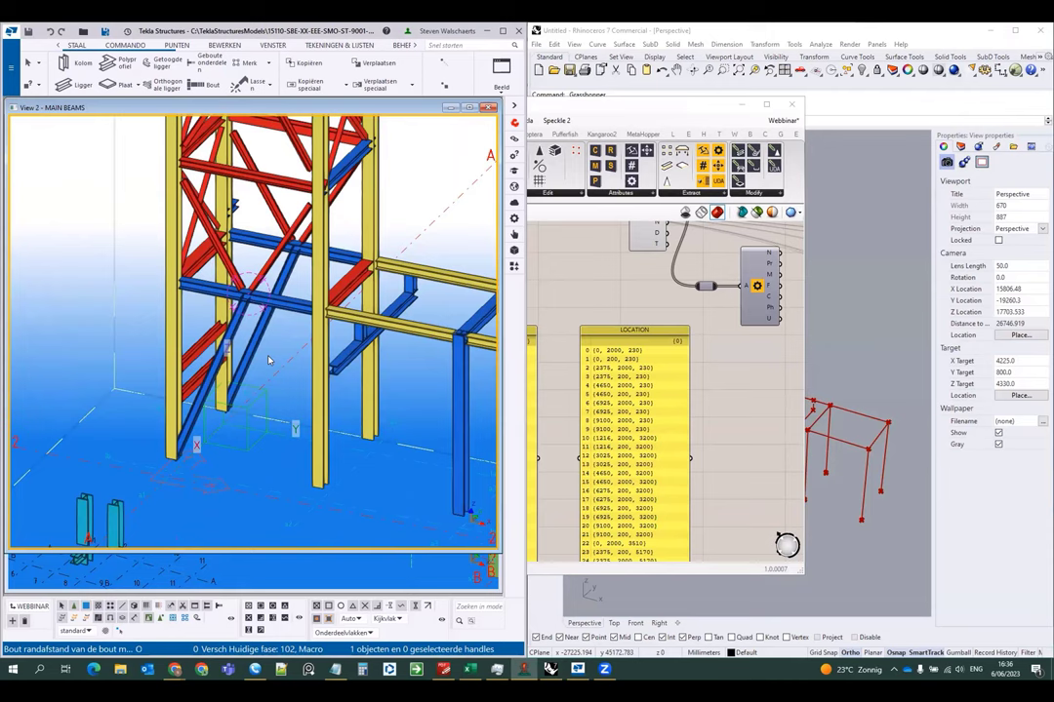
# - Move the Grasshopper window clear of the tower joint and review the connection types alongside their locations
pyautogui.click(605, 110)
pyautogui.moveTo(605, 109); pyautogui.dragTo(716, 106)
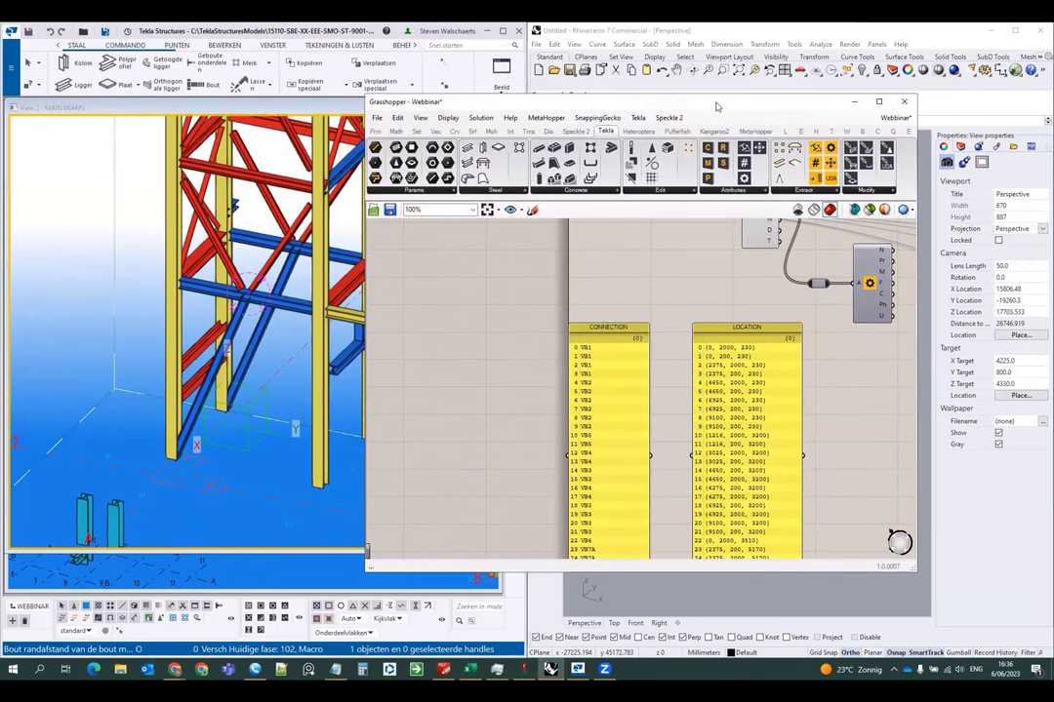
pyautogui.scroll(-2, 688, 379)
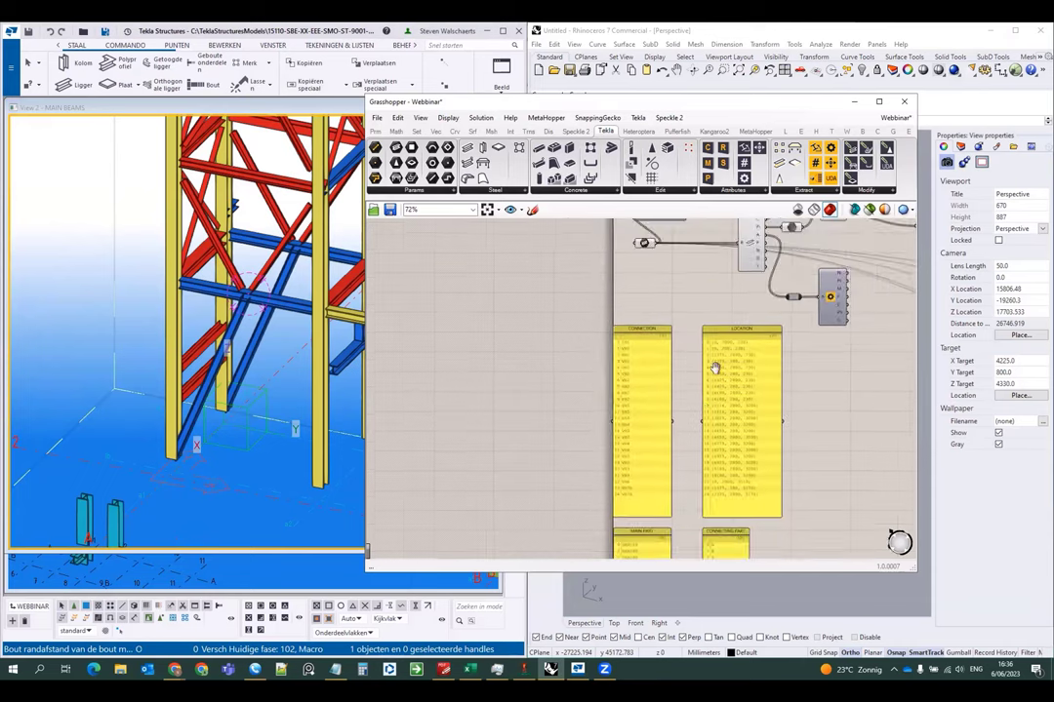
pyautogui.moveTo(688, 375); pyautogui.dragTo(662, 345, button='right')
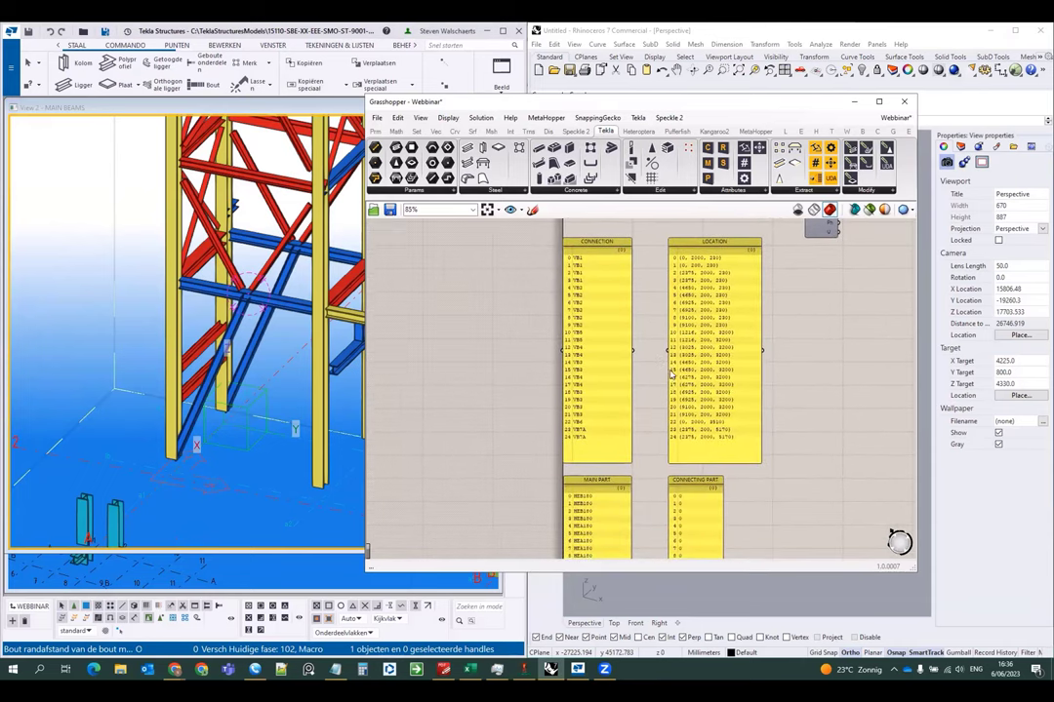
# - Switch to the Excel node overview, review the node coordinates and HD424 connection types, and return to Grasshopper
pyautogui.click(469, 669)
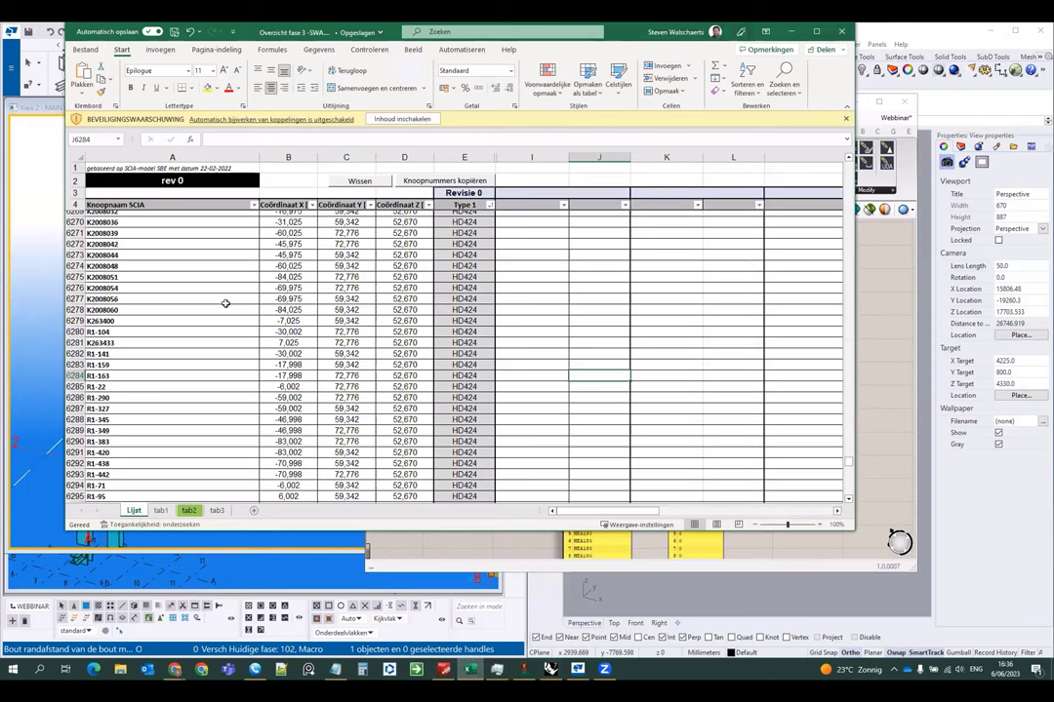
pyautogui.click(474, 243)
pyautogui.scroll(1, 475, 234)
pyautogui.scroll(2, 476, 234)
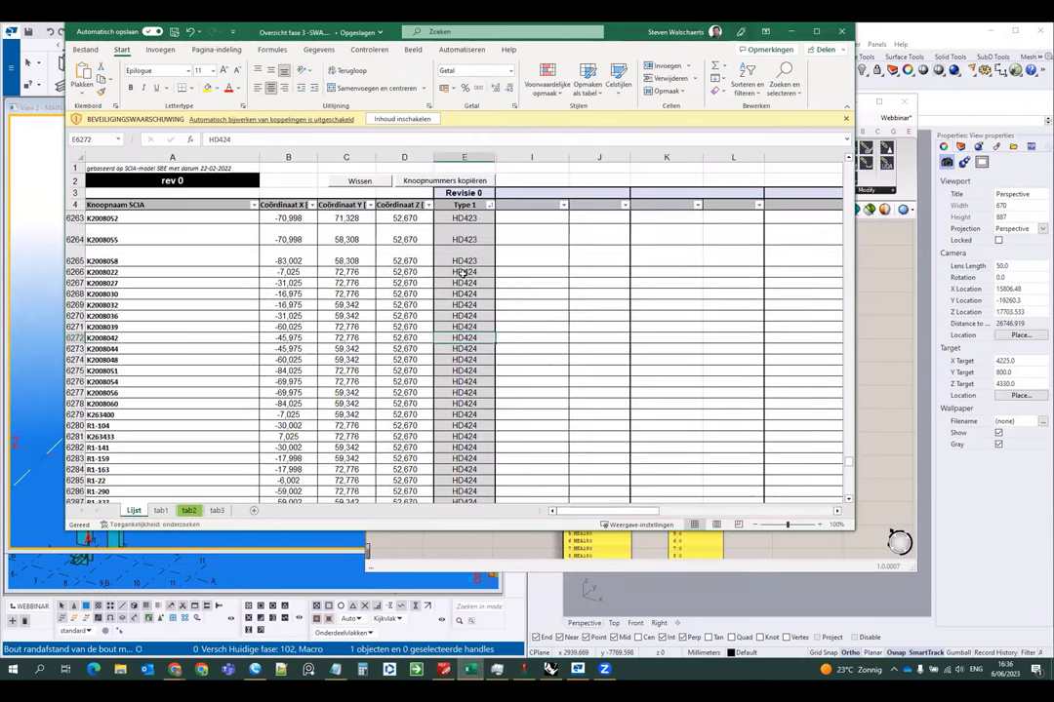
pyautogui.scroll(-1, 463, 272)
pyautogui.click(469, 273)
pyautogui.scroll(-2, 459, 397)
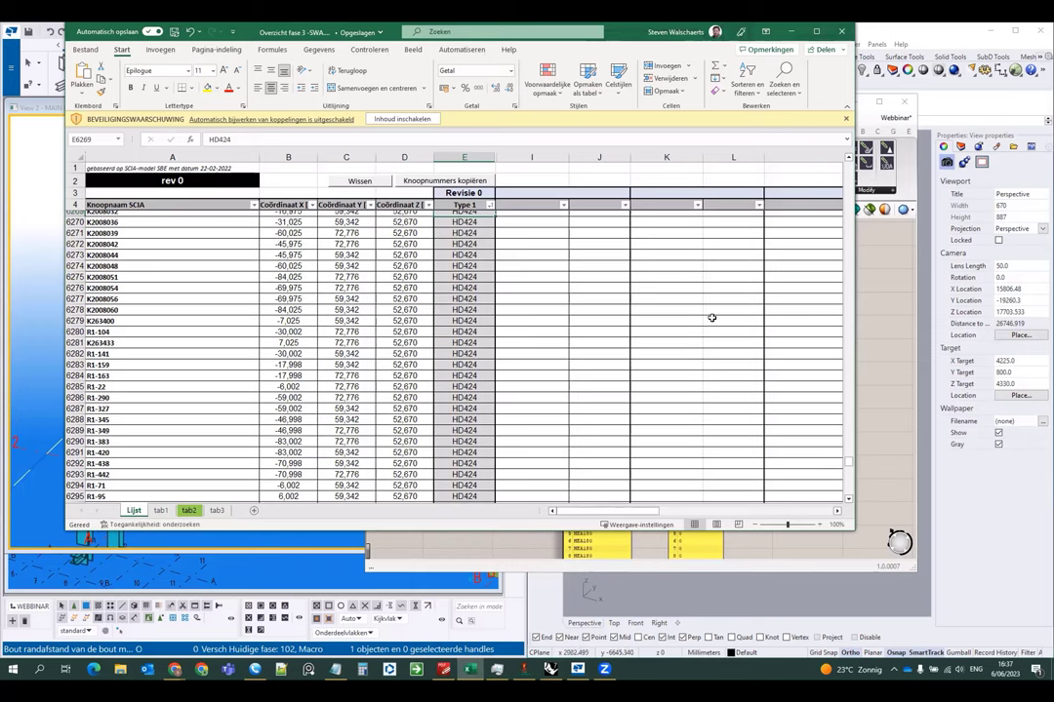
pyautogui.click(473, 671)
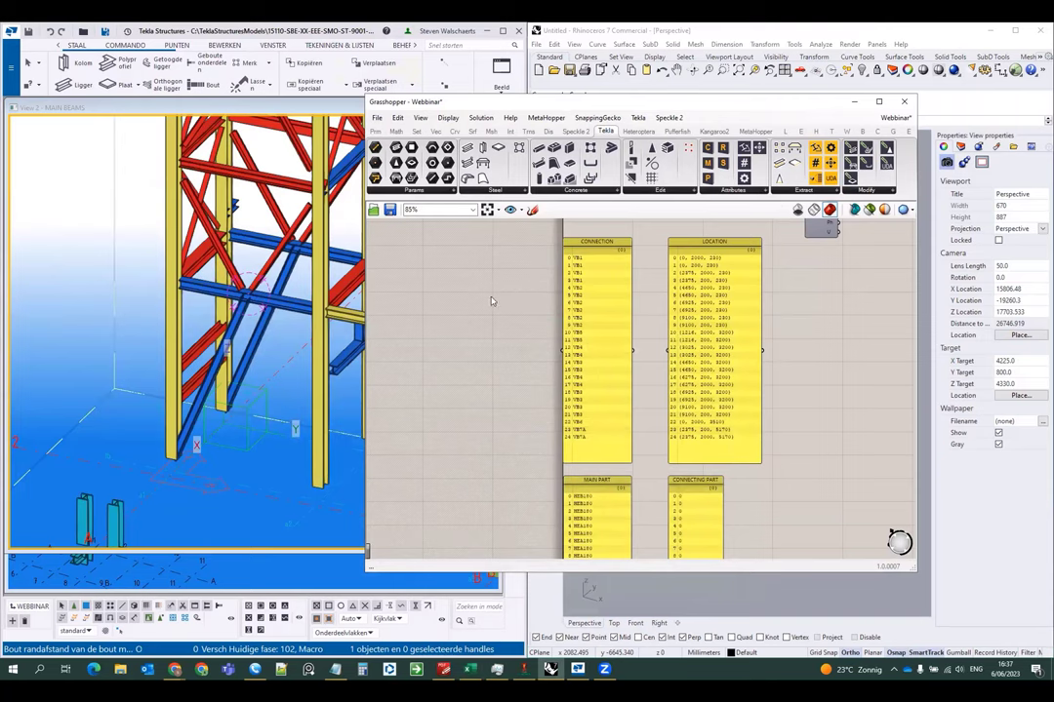
# - Select the Beam parameter feeding the tower script to highlight its referenced members in Tekla
pyautogui.scroll(-3, 473, 330)
pyautogui.moveTo(474, 330); pyautogui.dragTo(467, 395, button='right')
pyautogui.moveTo(539, 319)
pyautogui.mouseDown(button='right')
pyautogui.moveTo(520, 353)
pyautogui.moveTo(535, 363)
pyautogui.mouseUp(button='right')
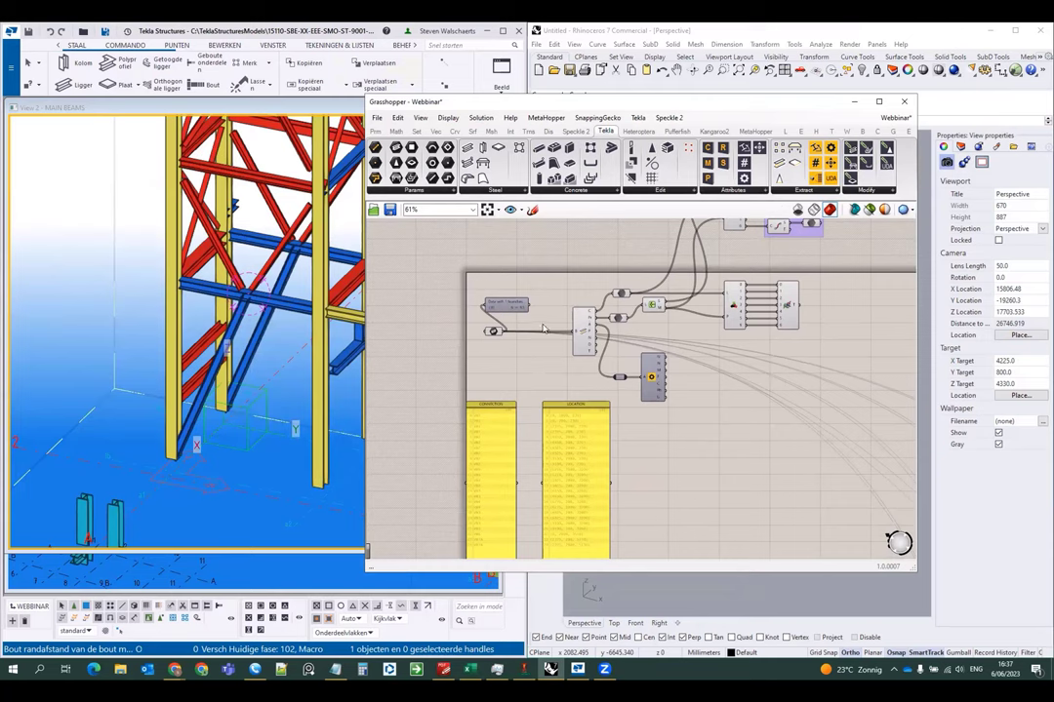
pyautogui.click(494, 334)
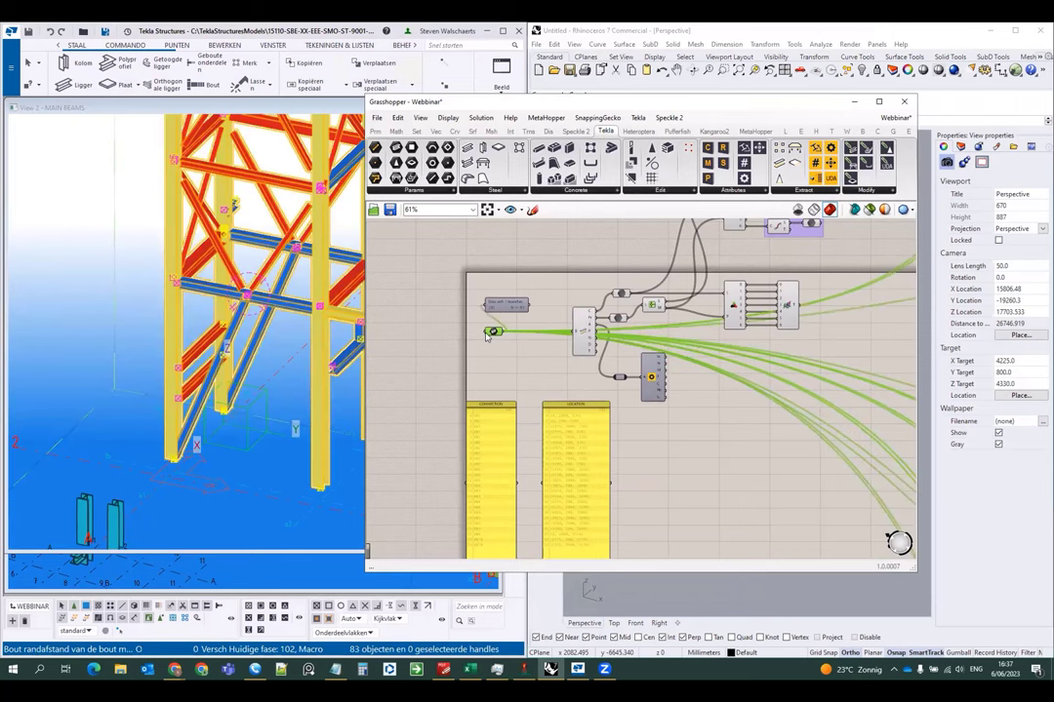
# - Inspect the component that splits the referenced beams into curves, profiles and attributes, and clear the selection
pyautogui.moveTo(519, 351); pyautogui.dragTo(451, 354, button='right')
pyautogui.scroll(3, 506, 351)
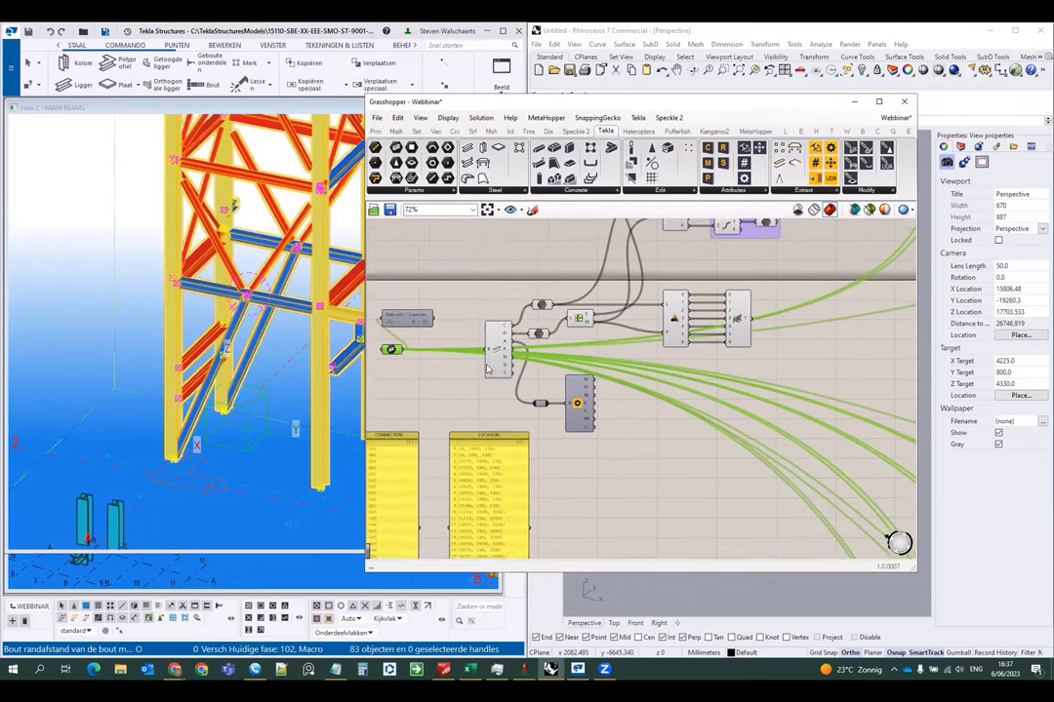
pyautogui.click(507, 351)
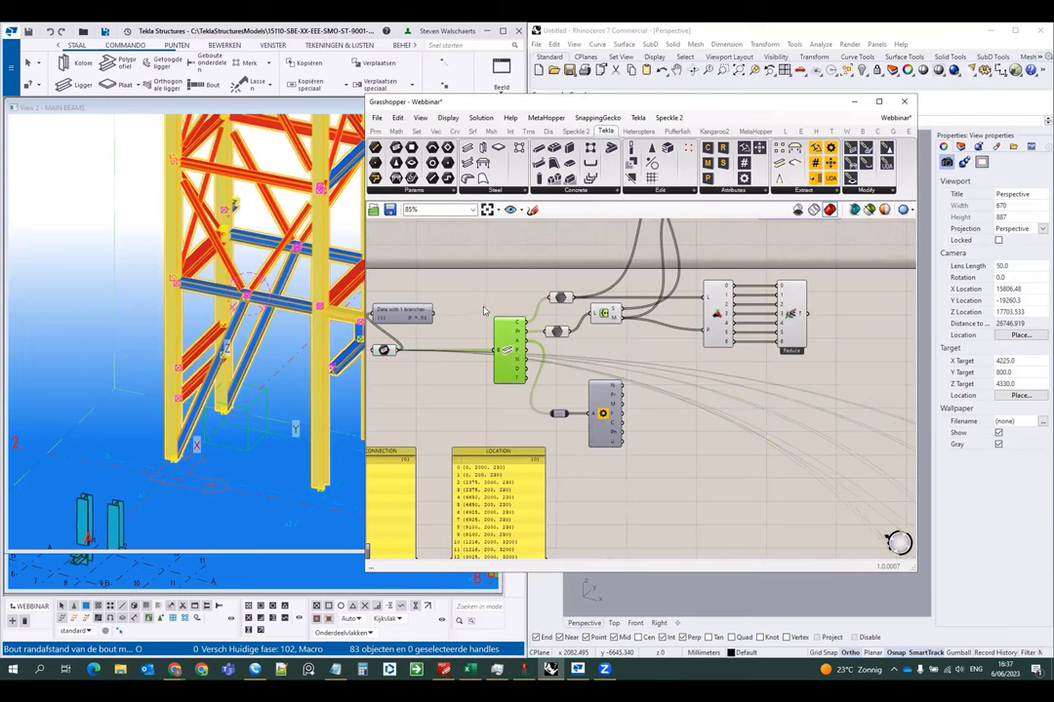
pyautogui.click(410, 262)
pyautogui.moveTo(517, 327)
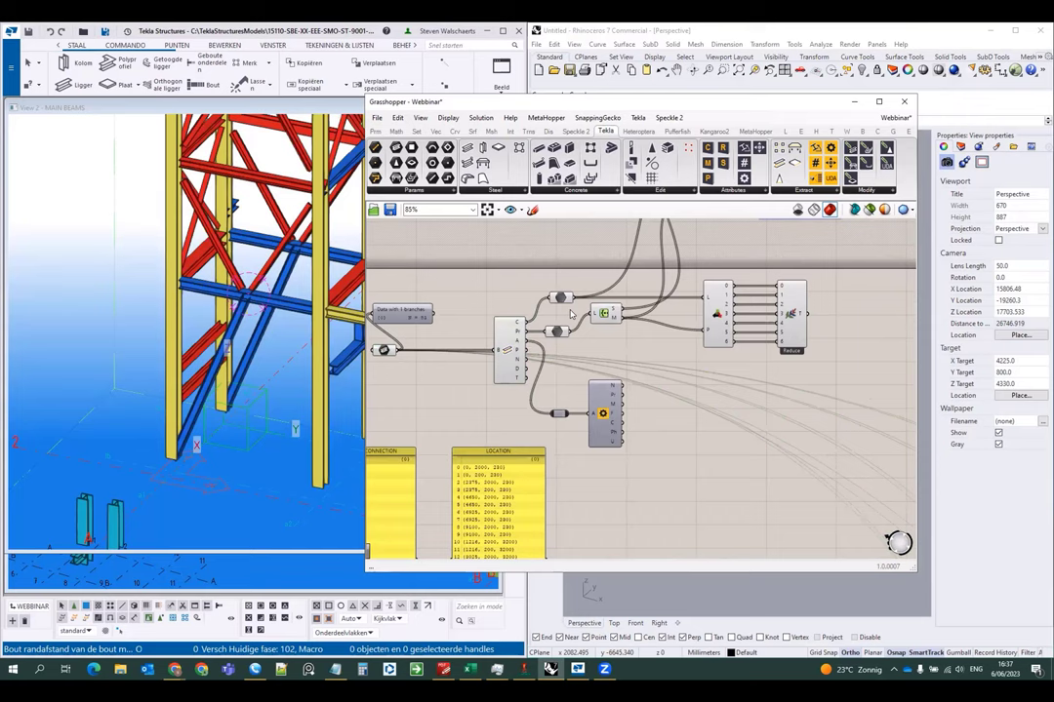
# - Trace the beams' profile output up to the panel of unique profiles and across to the purple connection groups
pyautogui.moveTo(669, 497); pyautogui.dragTo(666, 460, button='right')
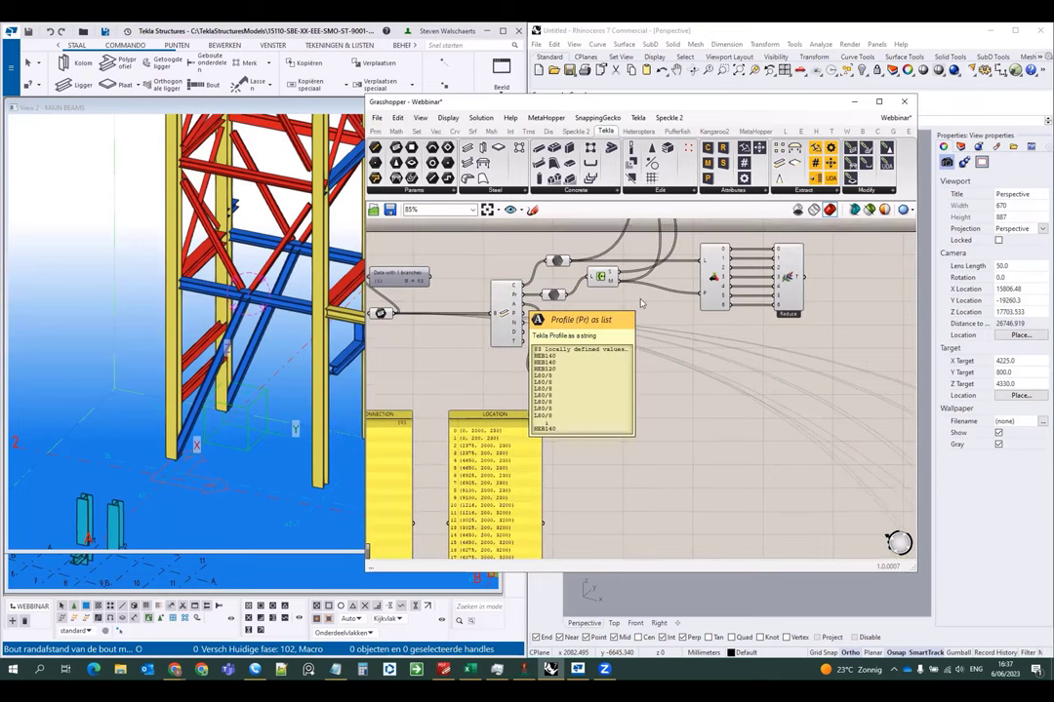
pyautogui.moveTo(641, 302); pyautogui.dragTo(571, 377, button='right')
pyautogui.moveTo(632, 282); pyautogui.dragTo(575, 454, button='right')
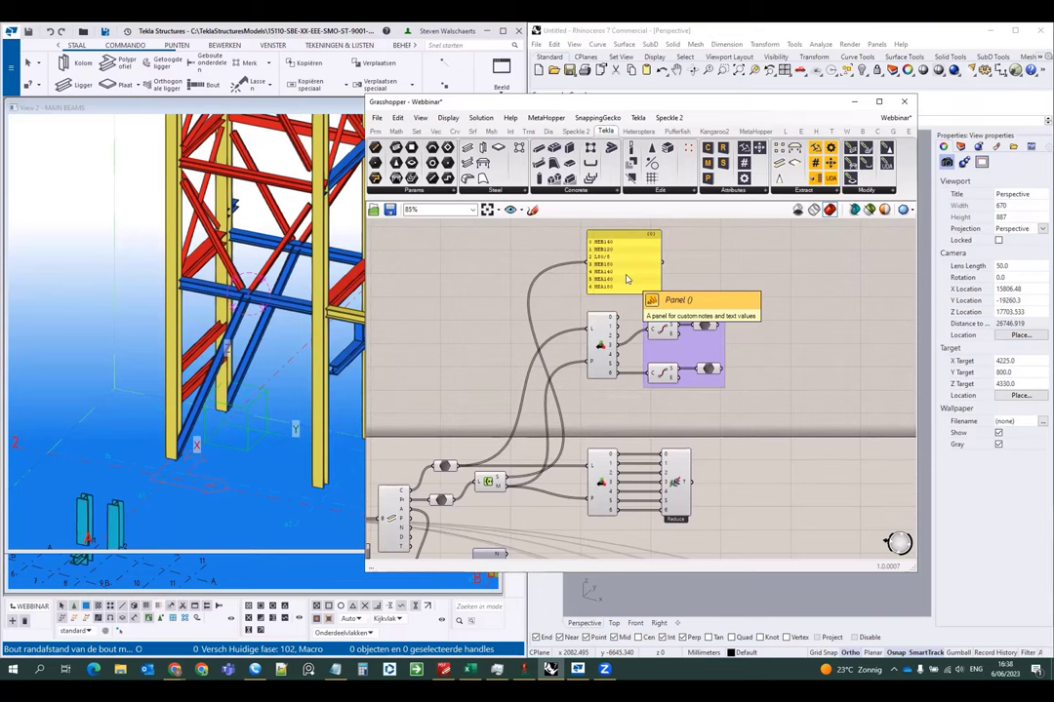
pyautogui.scroll(-2, 617, 345)
pyautogui.moveTo(786, 400); pyautogui.dragTo(699, 352, button='right')
pyautogui.scroll(-3, 664, 349)
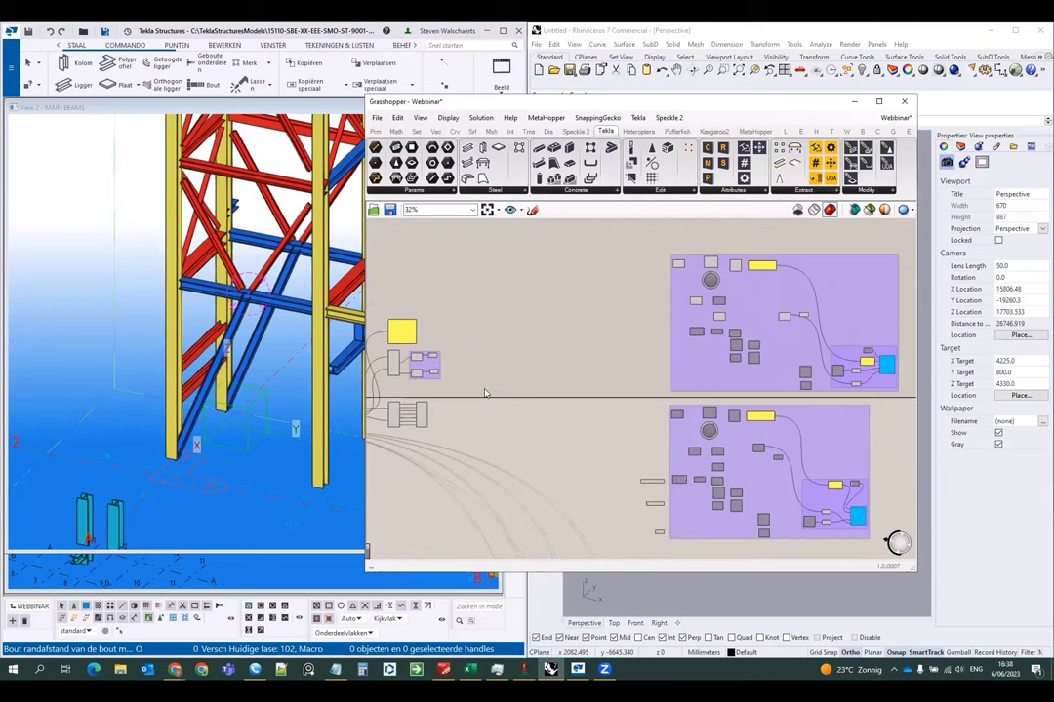
# - Examine the VB1 Voetplaat connection group and select its Beam parameter to highlight the main parts in Tekla
pyautogui.scroll(3, 629, 345)
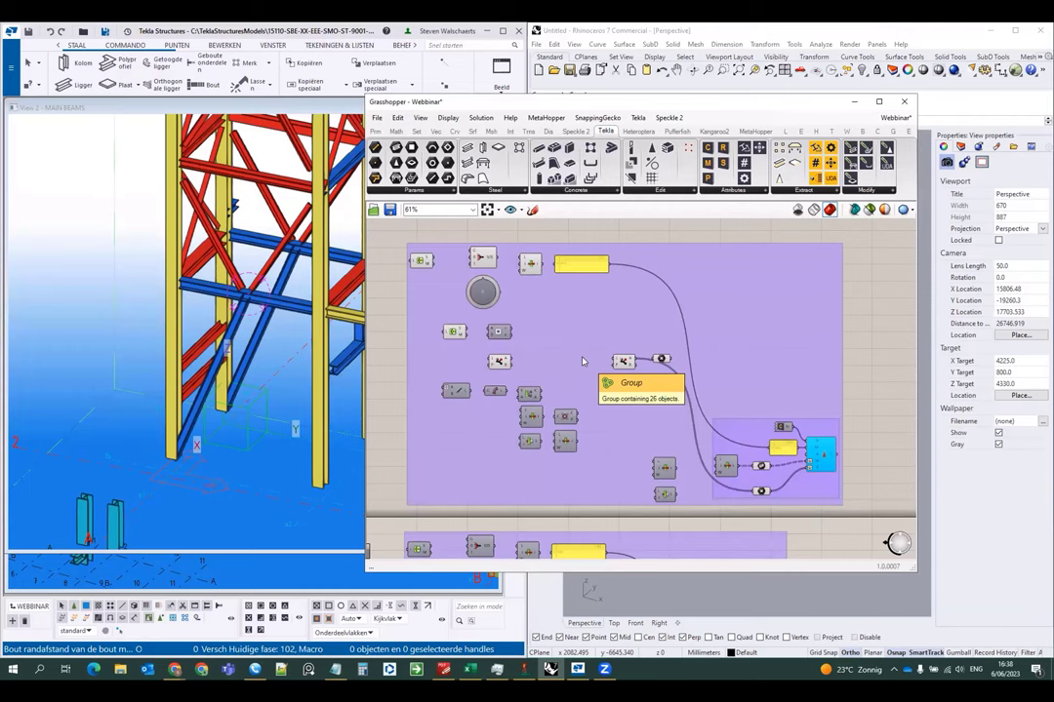
pyautogui.moveTo(690, 387); pyautogui.dragTo(630, 315, button='right')
pyautogui.scroll(2, 742, 382)
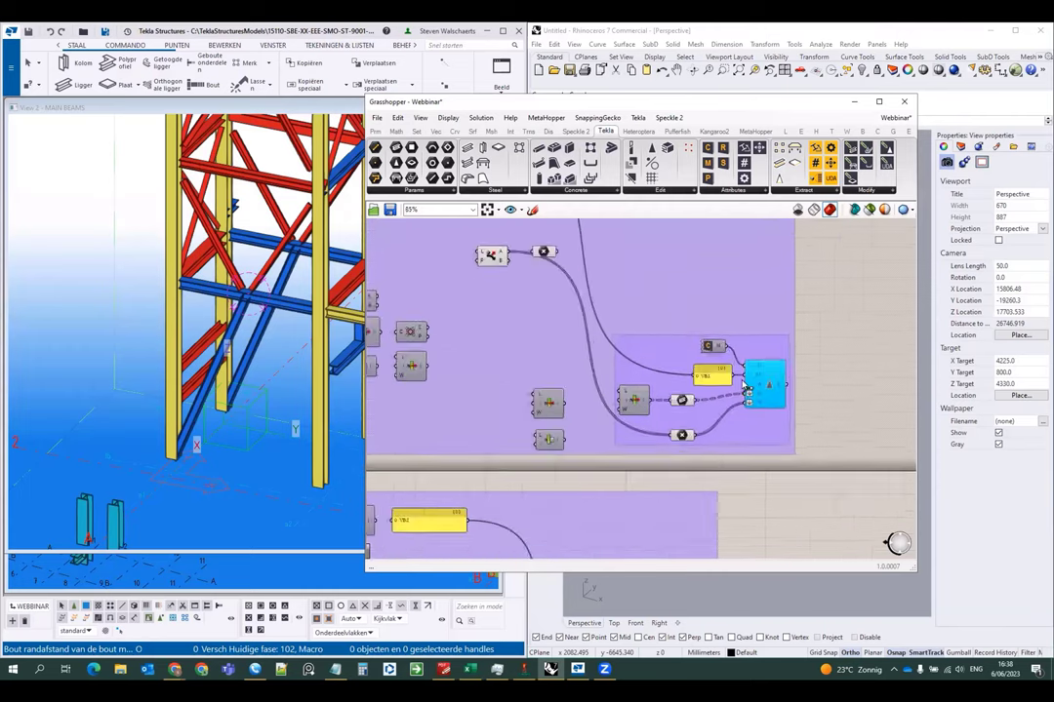
pyautogui.scroll(4, 746, 388)
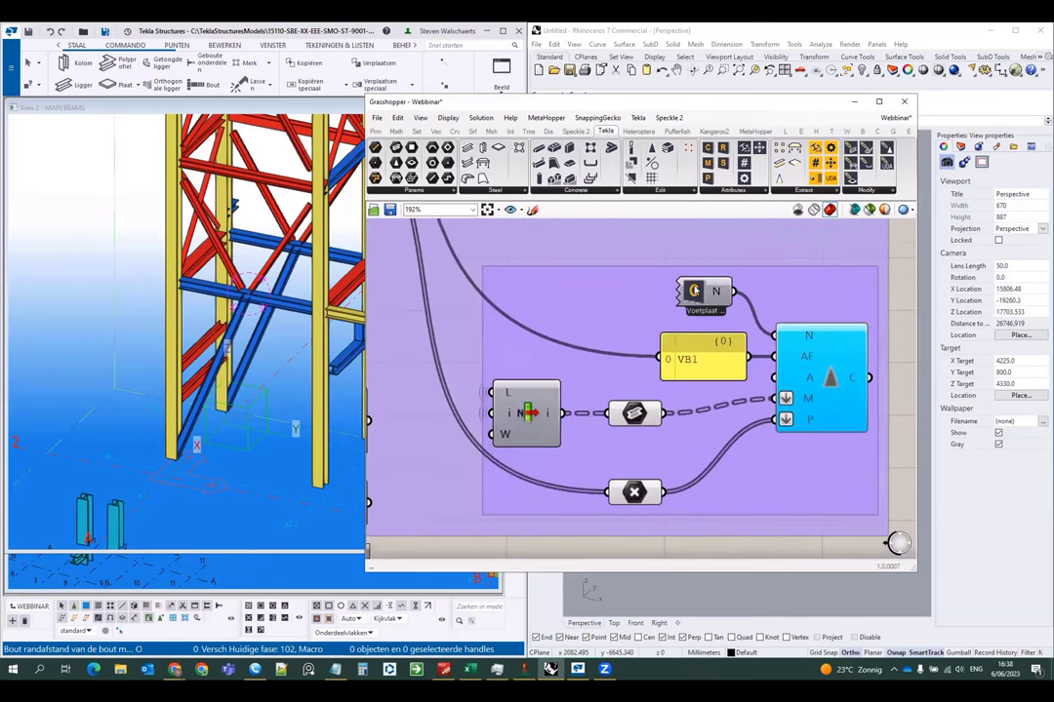
pyautogui.click(634, 414)
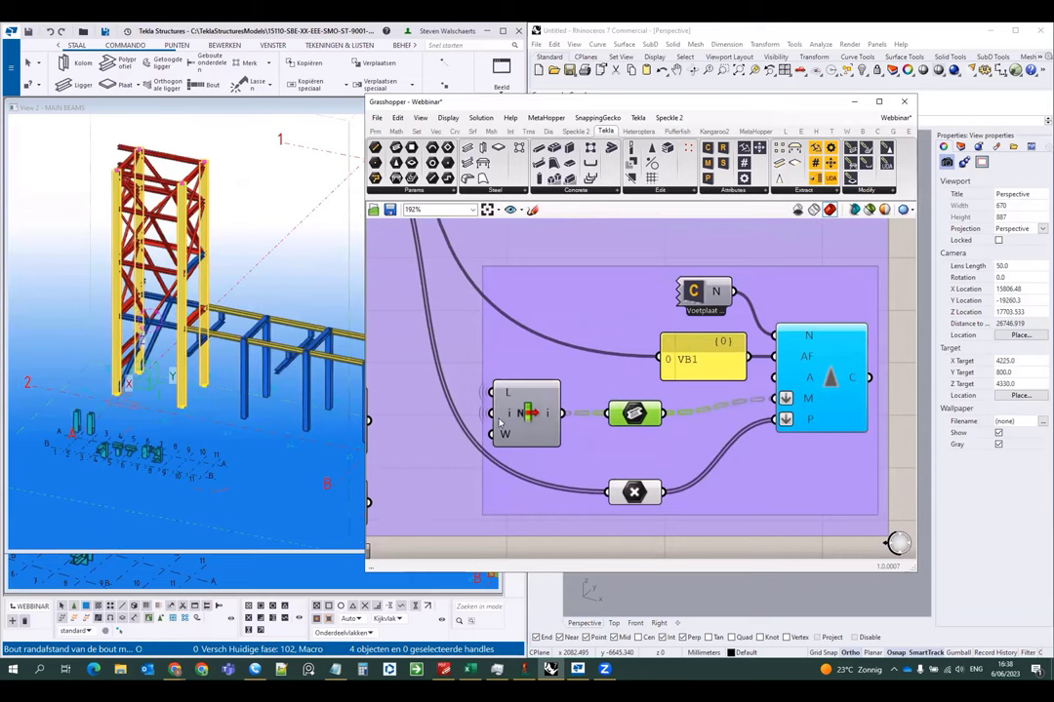
pyautogui.moveTo(512, 408); pyautogui.dragTo(644, 402, button='right')
pyautogui.moveTo(817, 367); pyautogui.dragTo(765, 369, button='right')
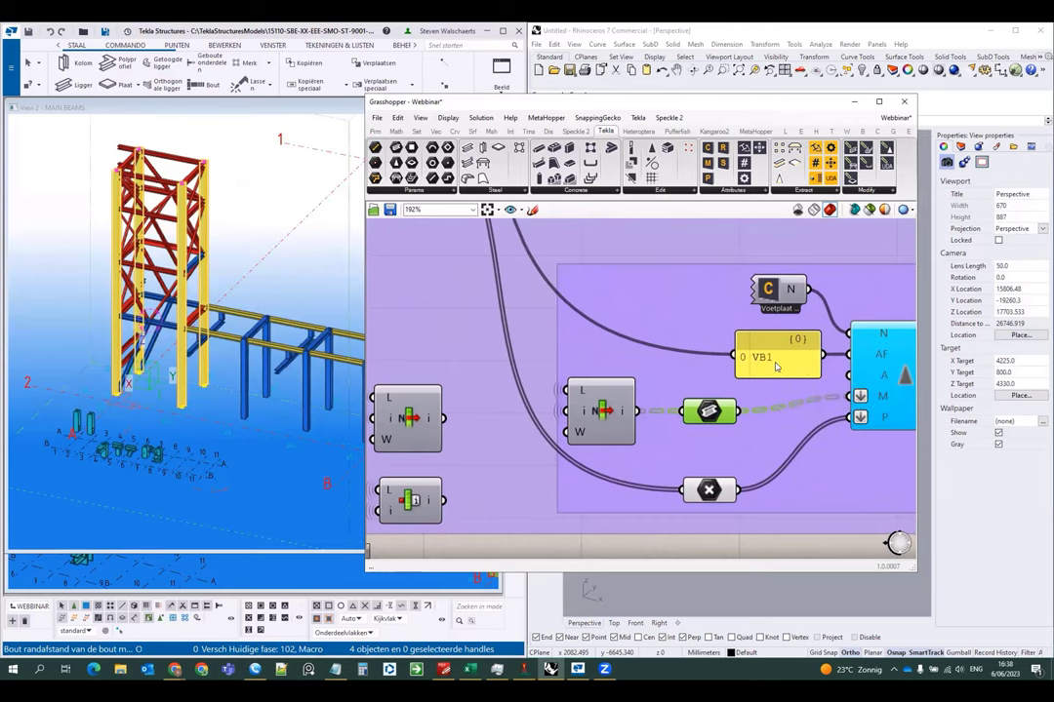
# - Check the MAIN PART panel entries against the VB1 group and return to that group's inputs
pyautogui.scroll(-8, 632, 290)
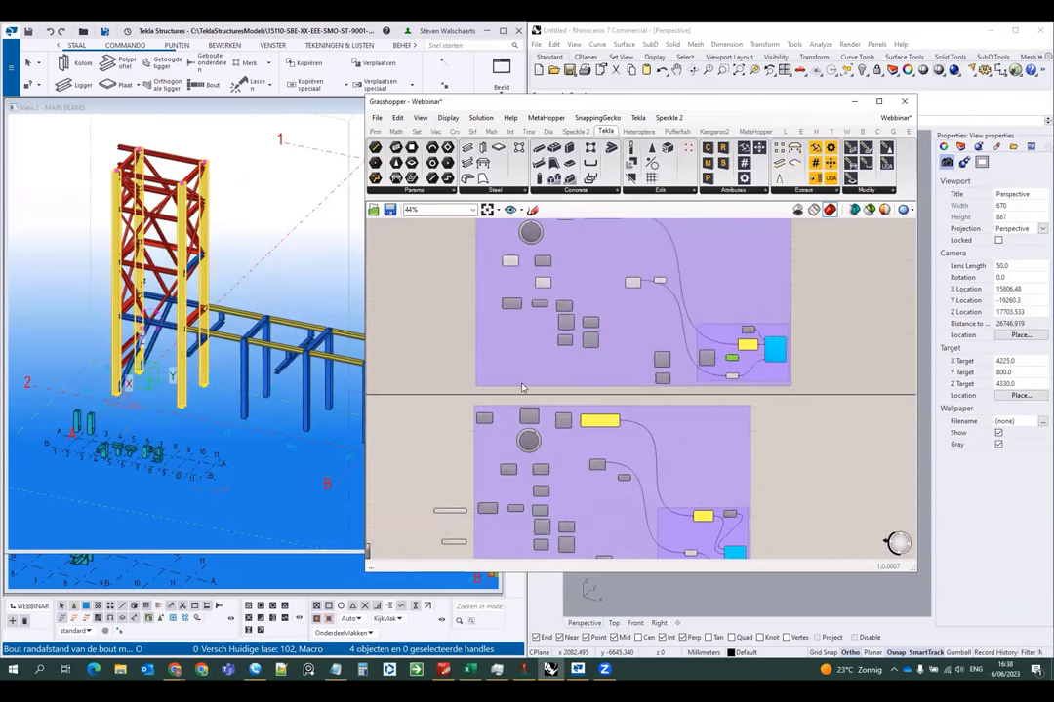
pyautogui.scroll(-4, 537, 381)
pyautogui.moveTo(482, 402); pyautogui.dragTo(691, 324, button='right')
pyautogui.scroll(5, 497, 393)
pyautogui.scroll(8, 488, 427)
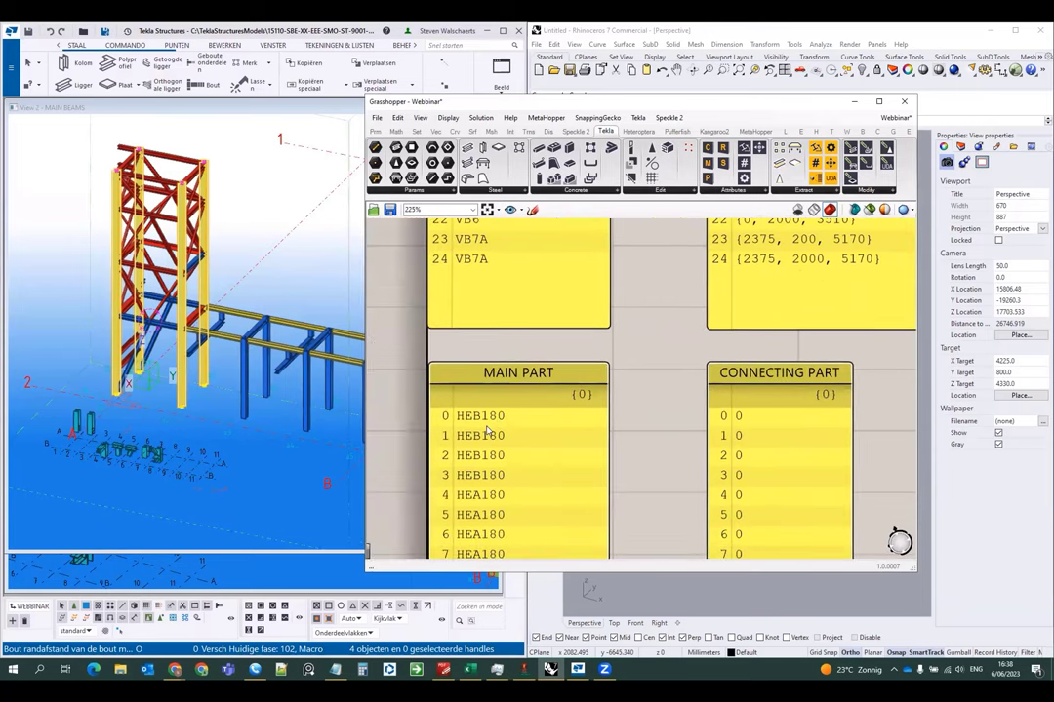
pyautogui.scroll(-8, 684, 353)
pyautogui.moveTo(471, 455); pyautogui.dragTo(461, 388, button='right')
pyautogui.scroll(6, 708, 380)
# - Select the Point parameter of the VB1 group and inspect the connection locations it supplies
pyautogui.click(710, 385)
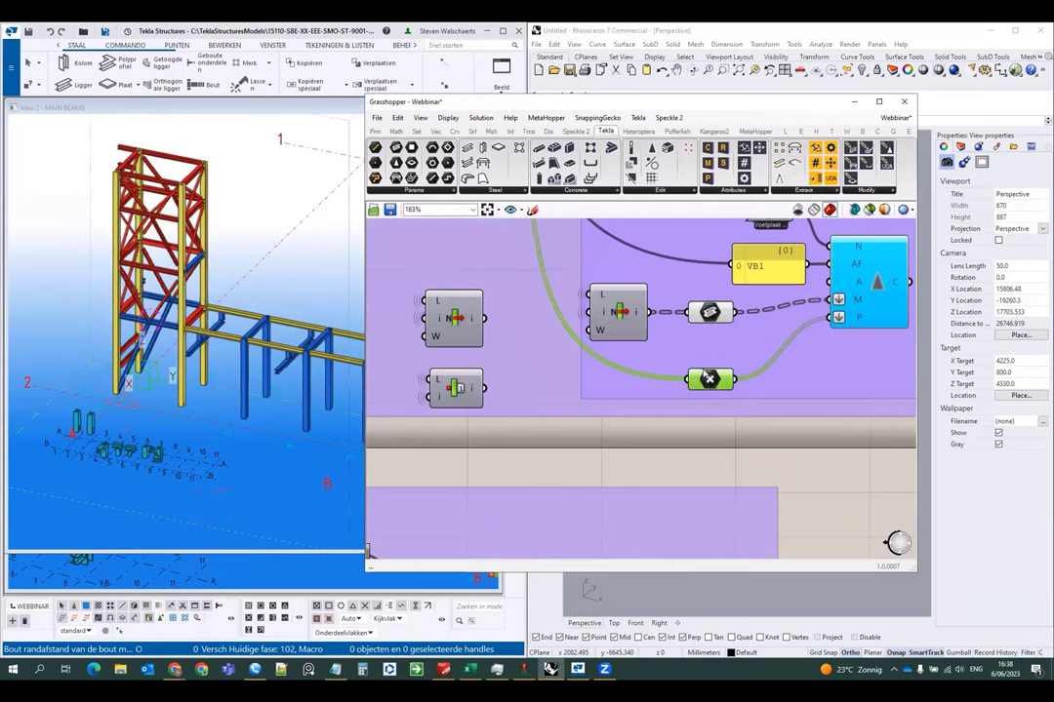
pyautogui.scroll(1, 710, 378)
pyautogui.moveTo(722, 379)
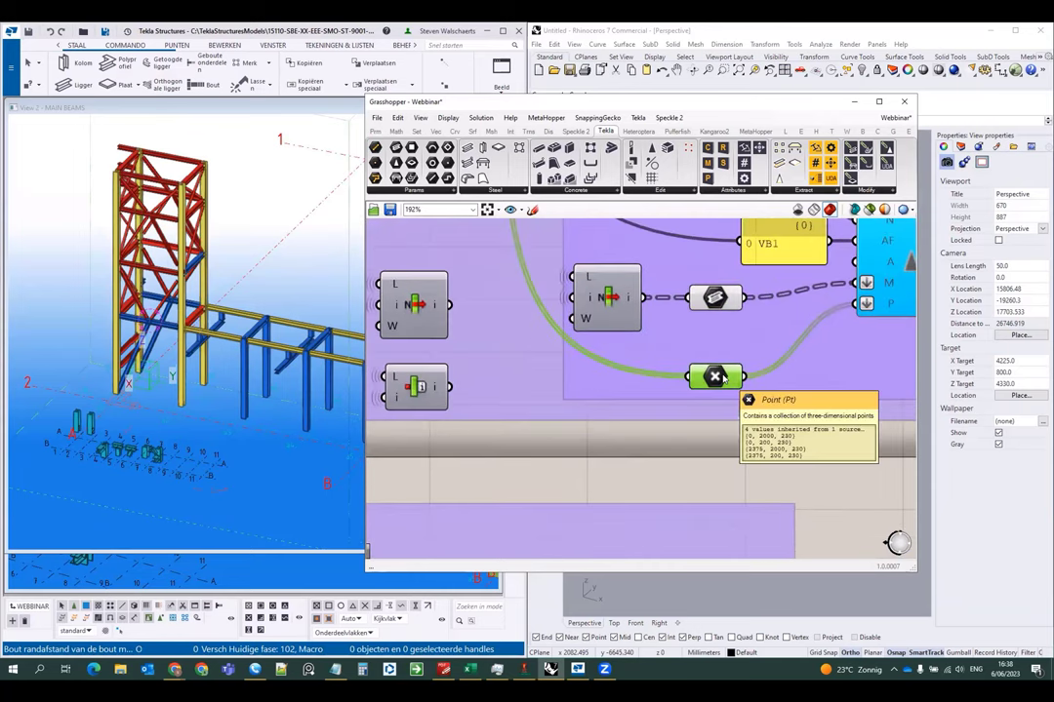
pyautogui.moveTo(722, 378); pyautogui.dragTo(602, 414, button='right')
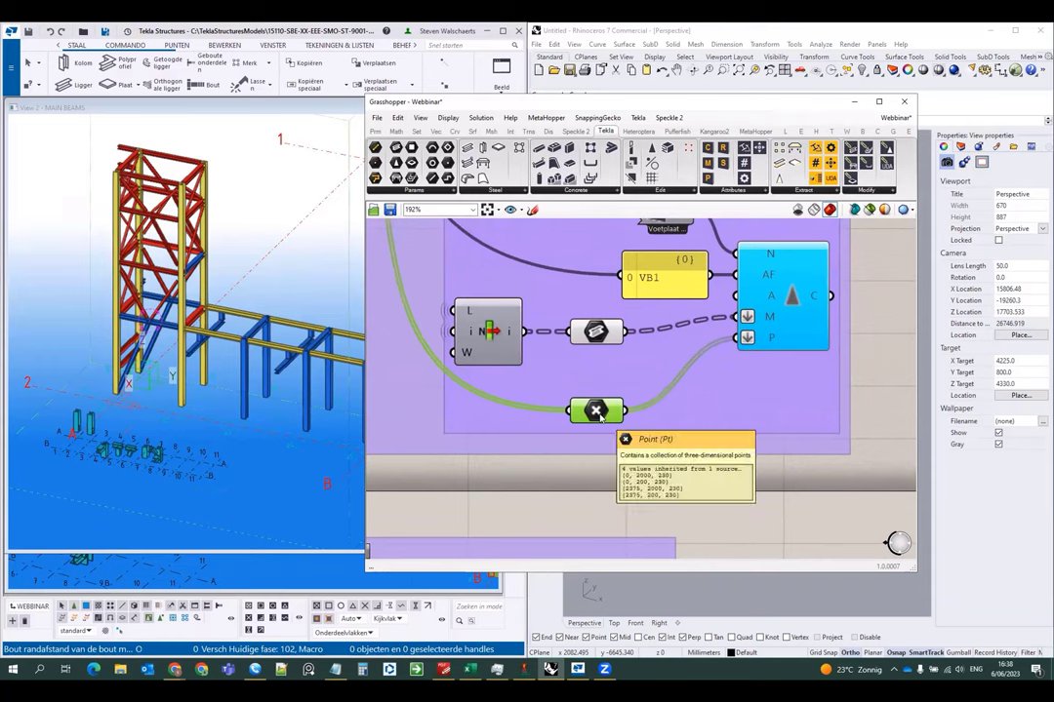
# - Enable the VB1 Voetplaat connection component so the base plates are created at the tower's column feet
pyautogui.moveTo(784, 393); pyautogui.dragTo(738, 427, button='right')
pyautogui.click(753, 348)
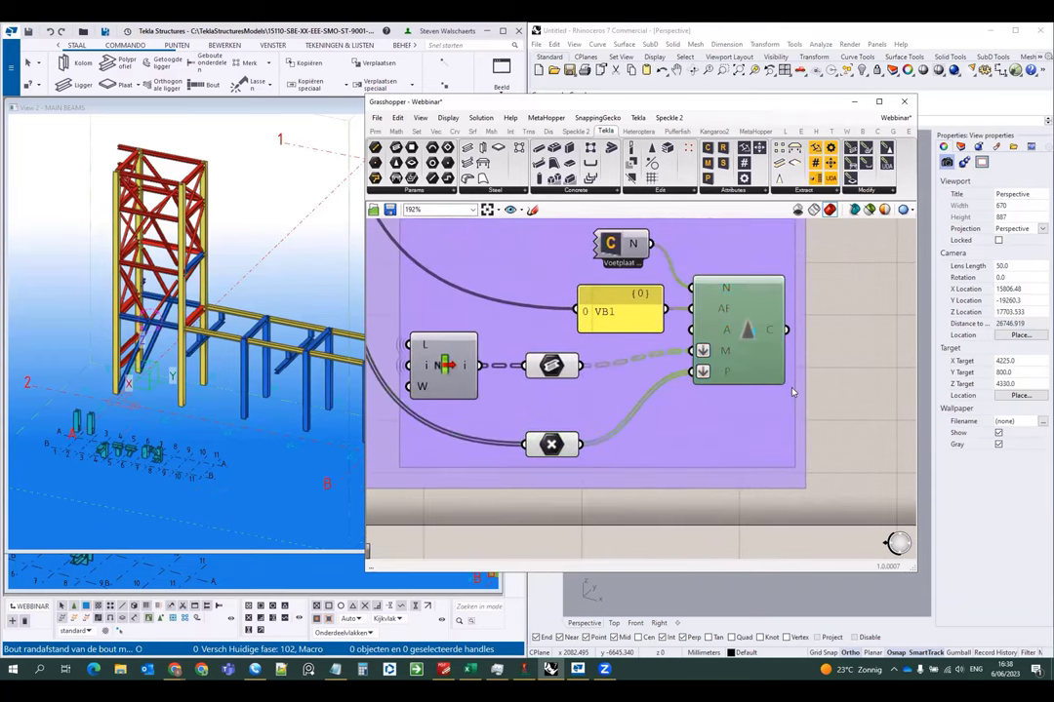
pyautogui.click(739, 339)
pyautogui.click(834, 355)
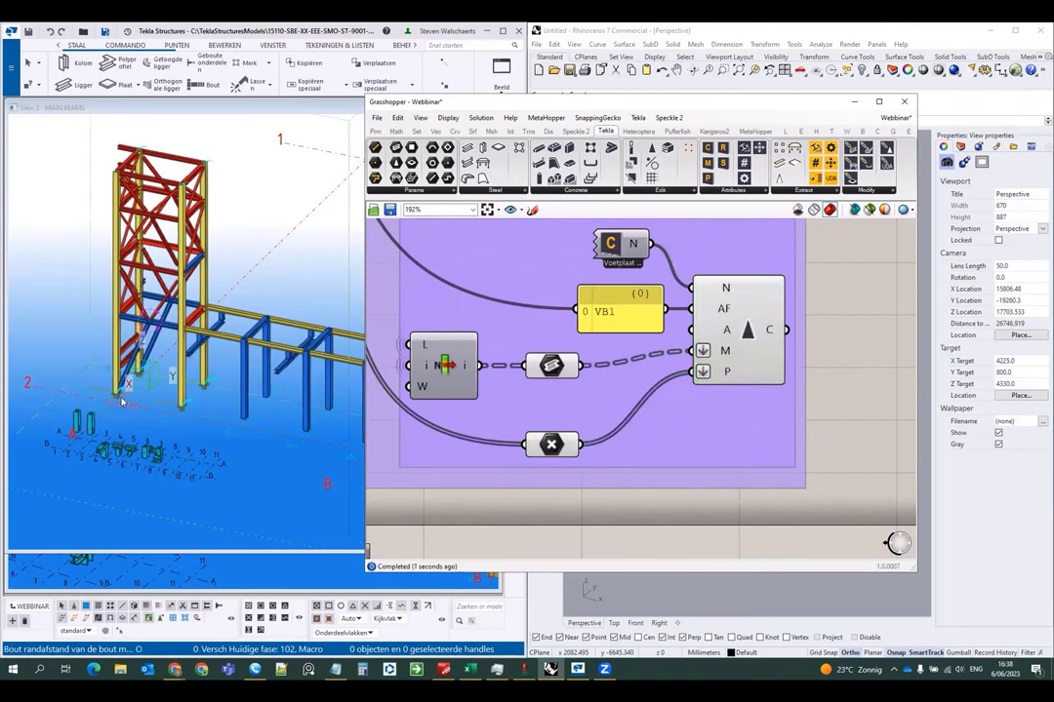
# - Examine the base plates at the tower's column feet in Tekla
pyautogui.scroll(5, 107, 410)
pyautogui.scroll(4, 108, 410)
pyautogui.click(102, 353)
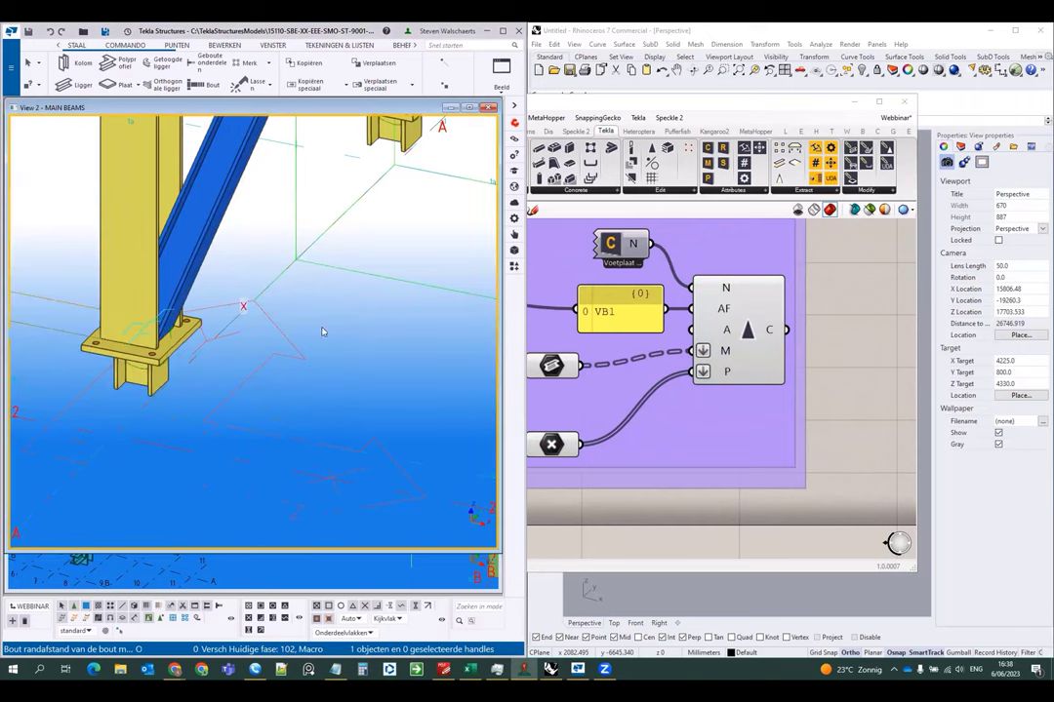
pyautogui.scroll(-3, 293, 342)
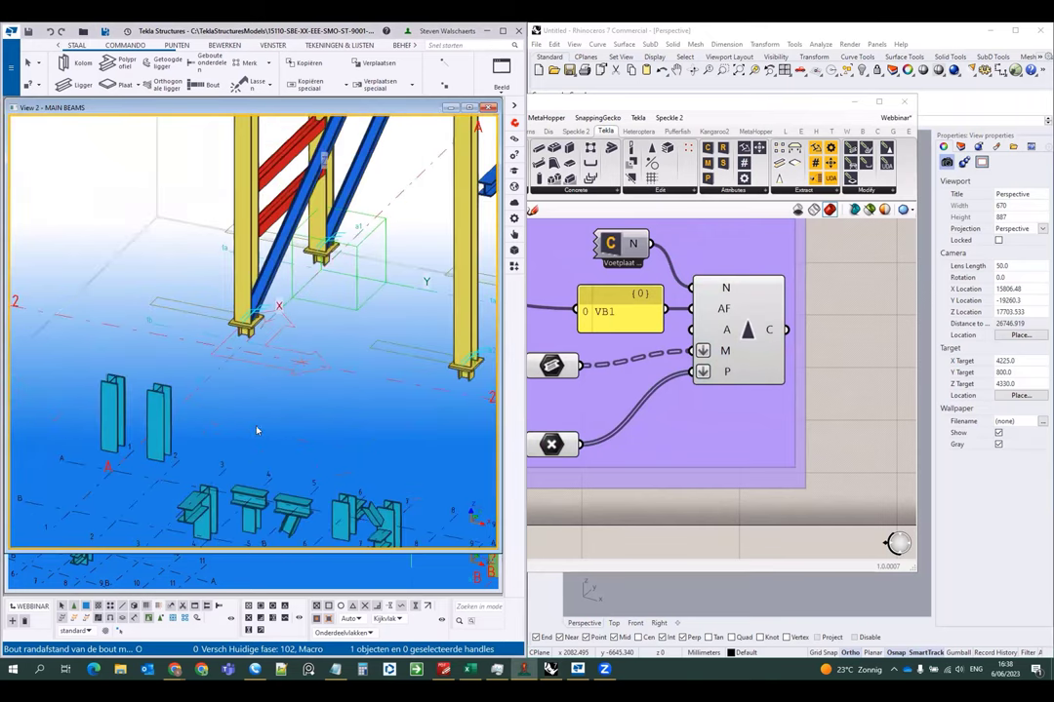
# - Open the Voetplaat (1047) properties of the first sample column in the WEBBINAR view and choose the VB1 preset
pyautogui.click(288, 572)
pyautogui.scroll(5, 115, 469)
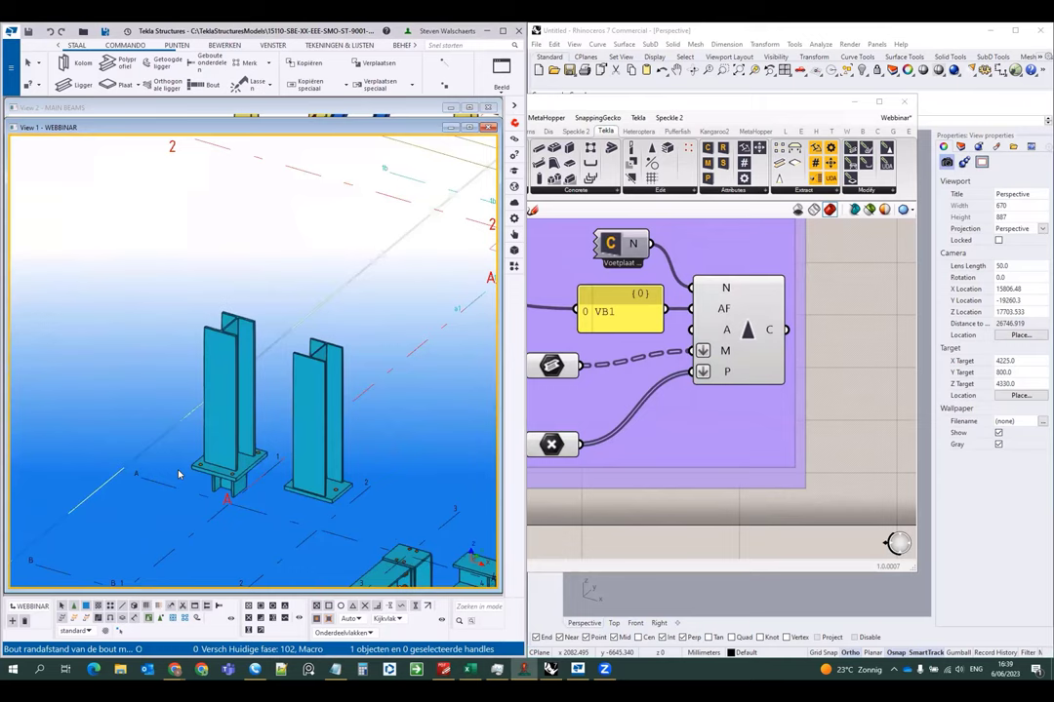
pyautogui.scroll(5, 229, 485)
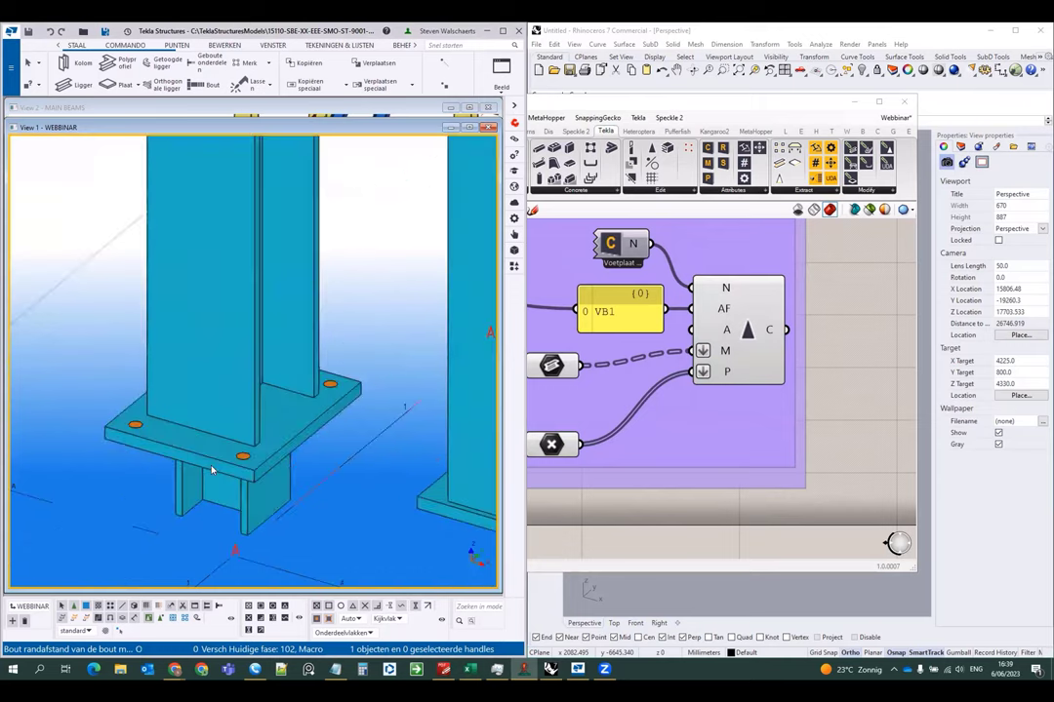
pyautogui.click(168, 447)
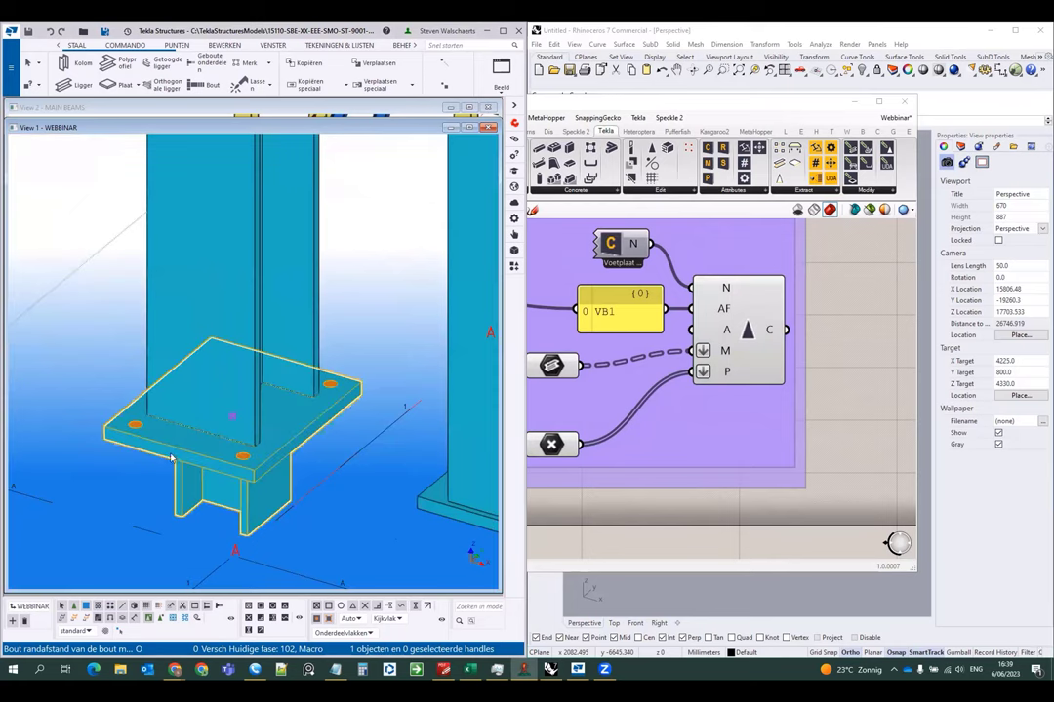
pyautogui.doubleClick(167, 446)
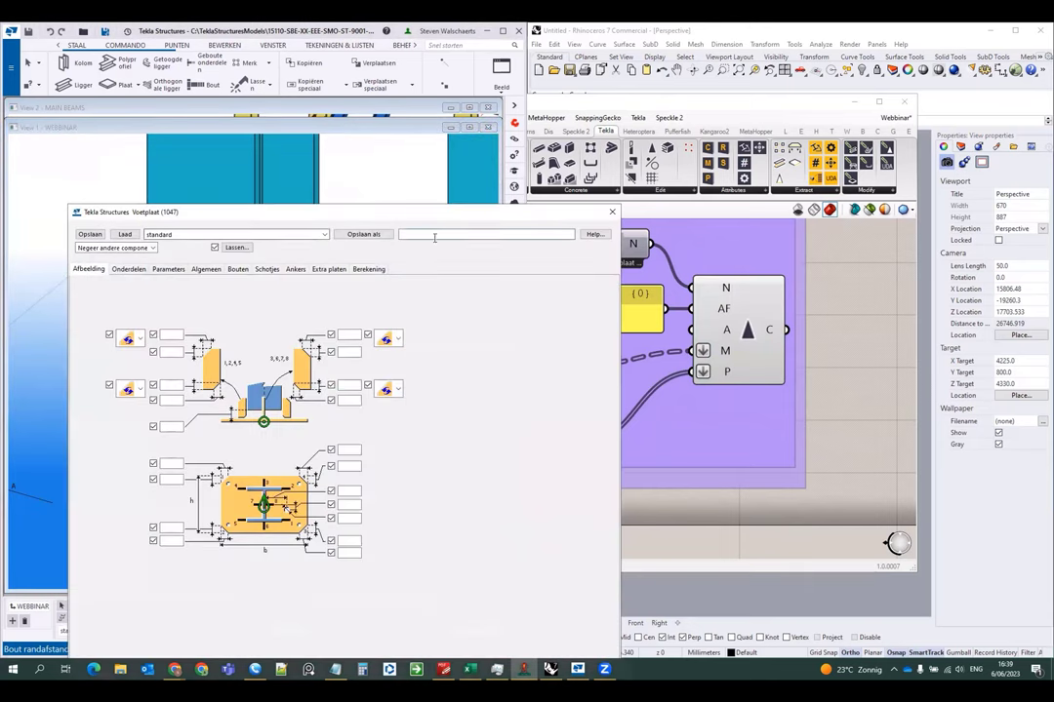
pyautogui.click(324, 234)
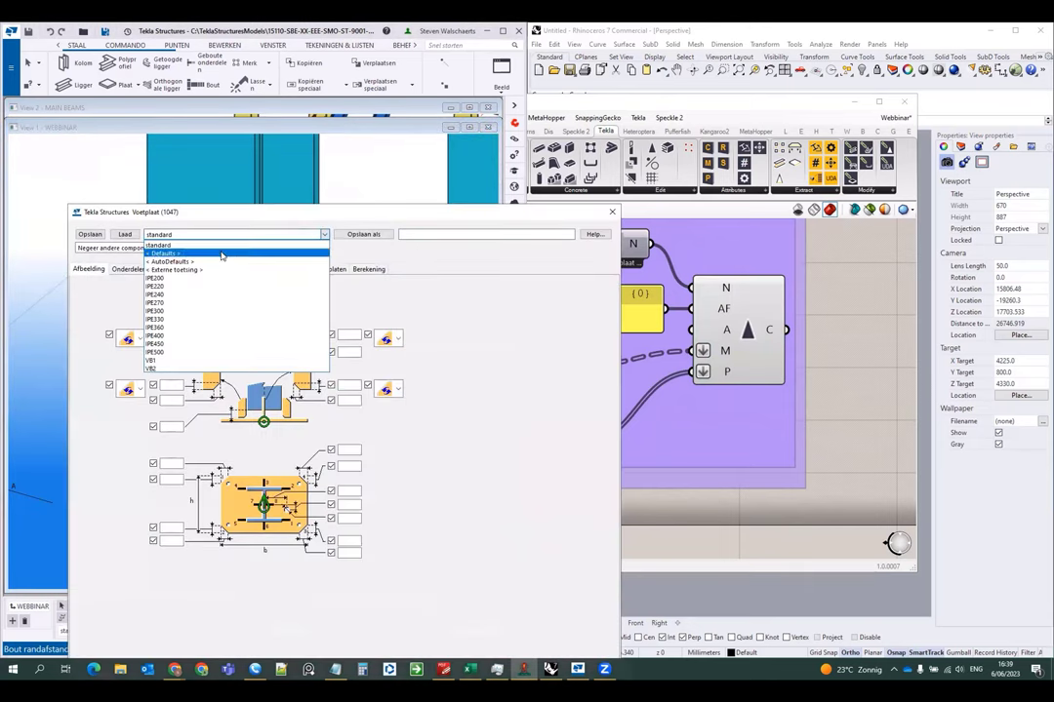
pyautogui.click(164, 361)
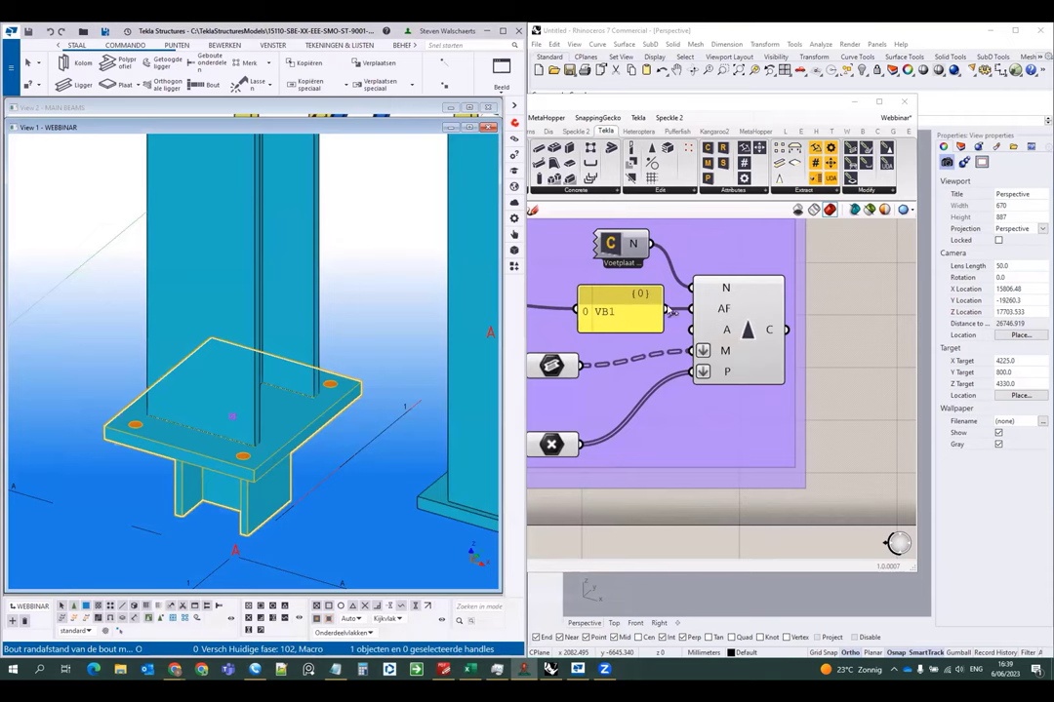
# - Return to Grasshopper and inspect the VB1 group's points, along with the Beam input of the VB2 connection group
pyautogui.scroll(-5, 704, 336)
pyautogui.click(737, 435)
pyautogui.scroll(4, 717, 365)
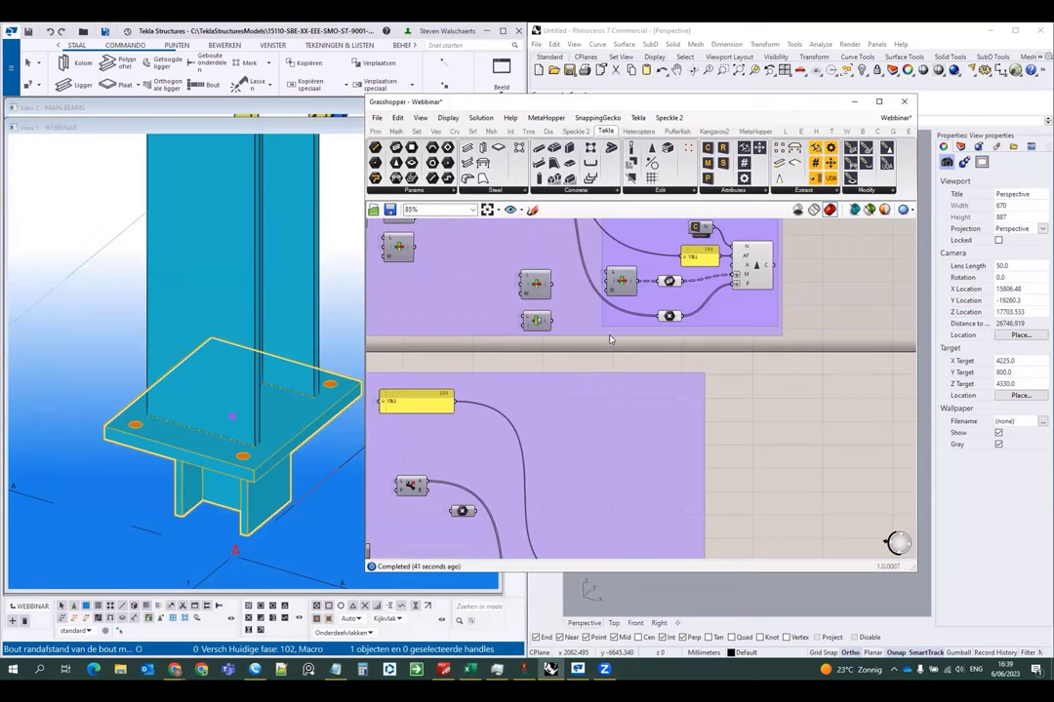
pyautogui.scroll(2, 657, 335)
pyautogui.moveTo(656, 334)
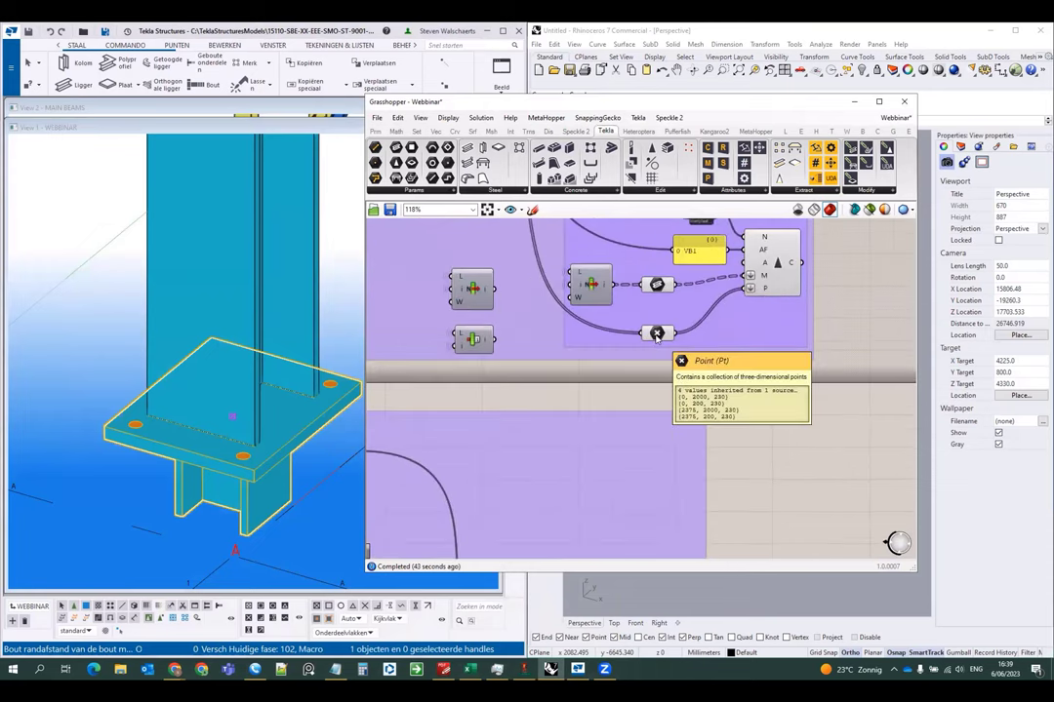
pyautogui.scroll(-6, 657, 335)
pyautogui.scroll(5, 649, 546)
pyautogui.moveTo(579, 455)
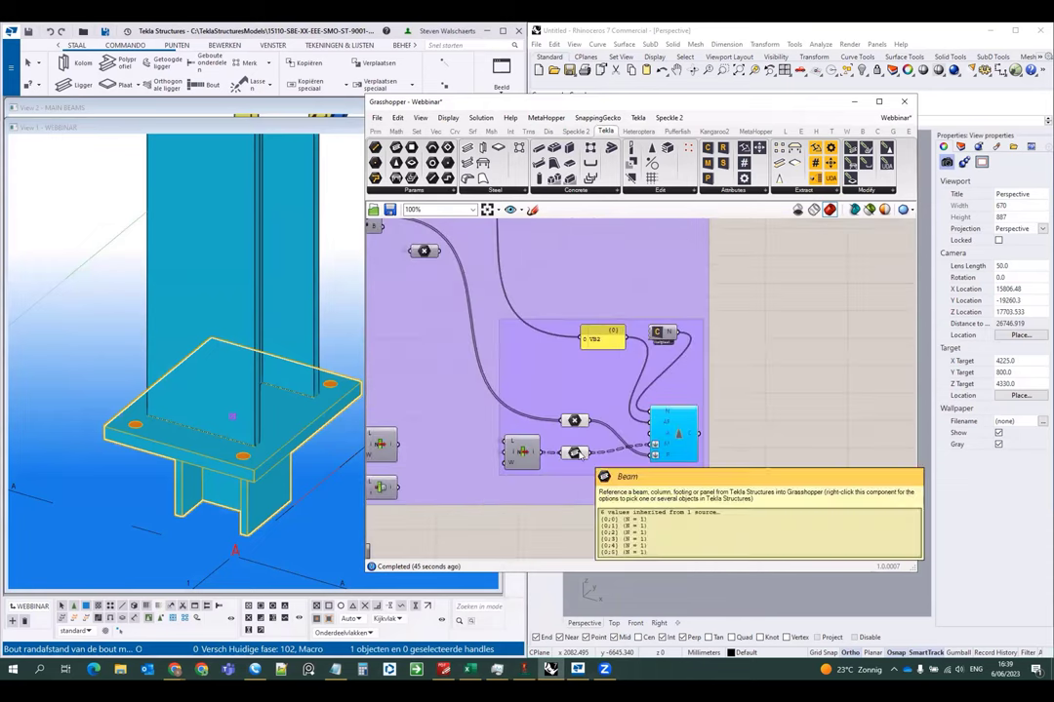
# - Enable the VB2 connection component so the base plates are created at the feet of the lower frame's columns
pyautogui.scroll(-8, 164, 381)
pyautogui.moveTo(354, 377); pyautogui.dragTo(286, 373, button='middle')
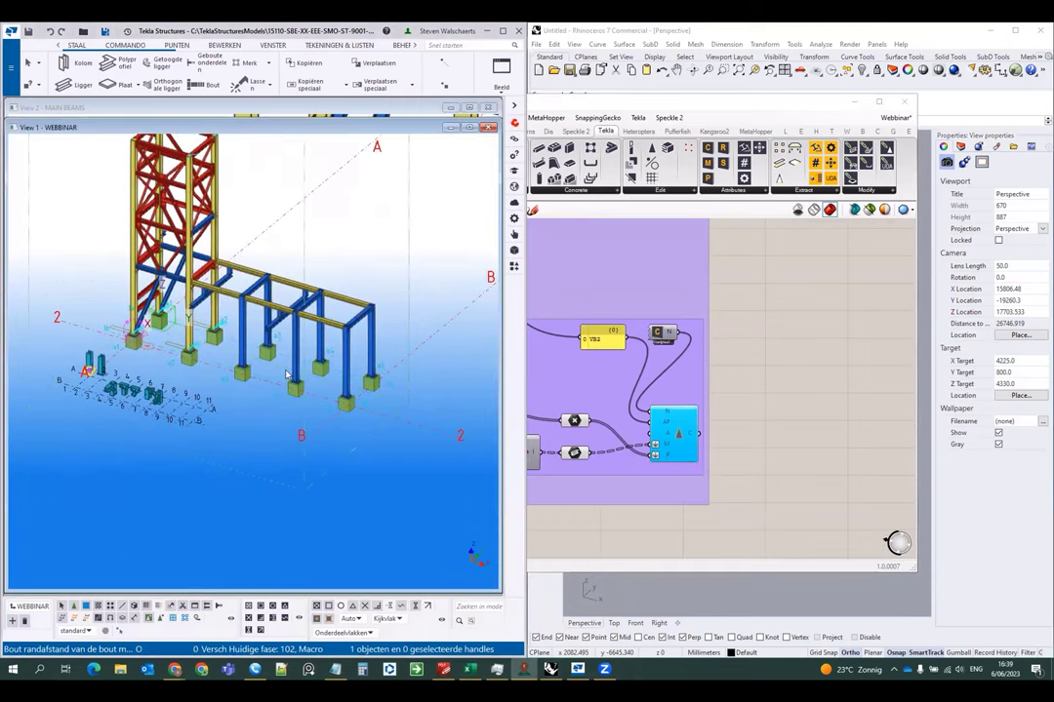
pyautogui.scroll(10, 286, 374)
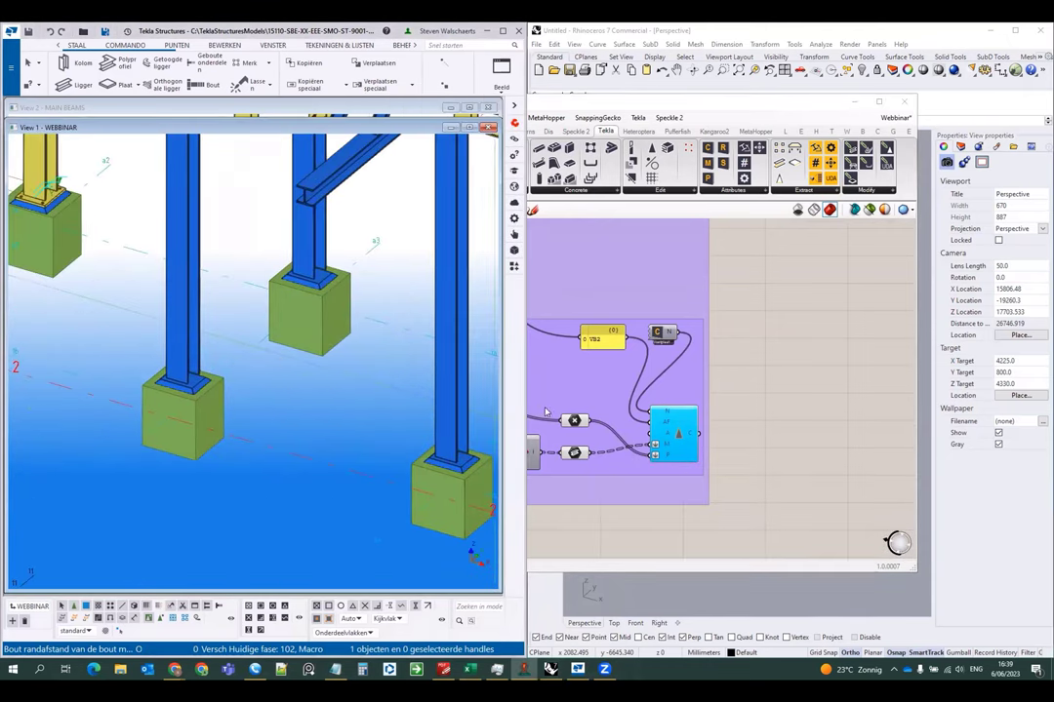
pyautogui.click(772, 360)
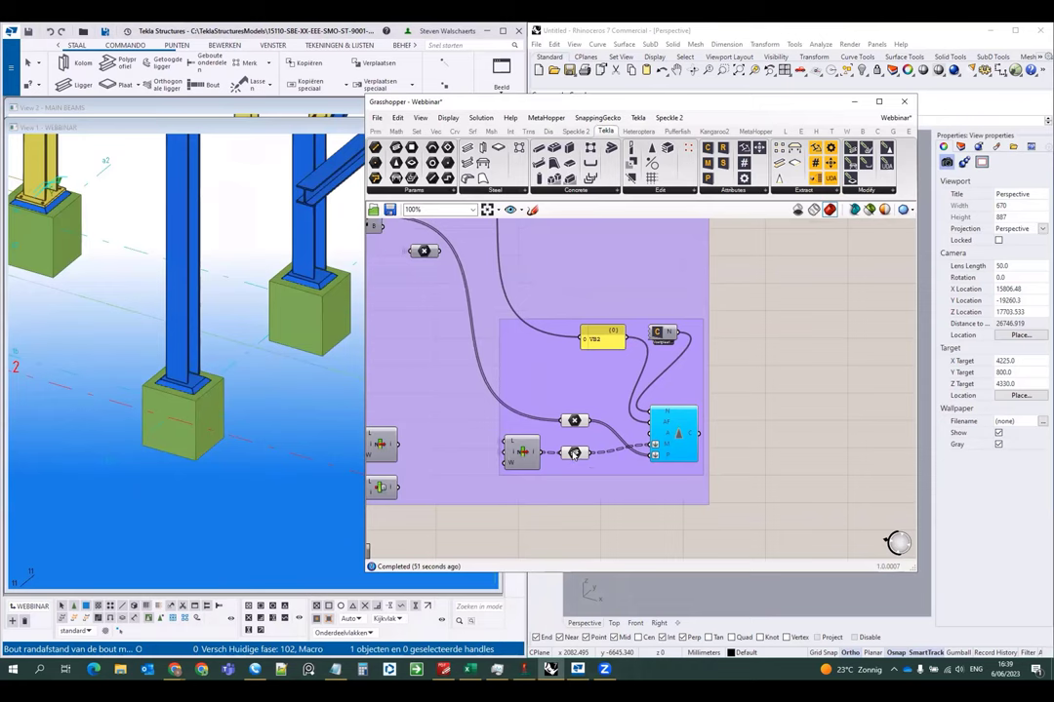
pyautogui.moveTo(576, 454)
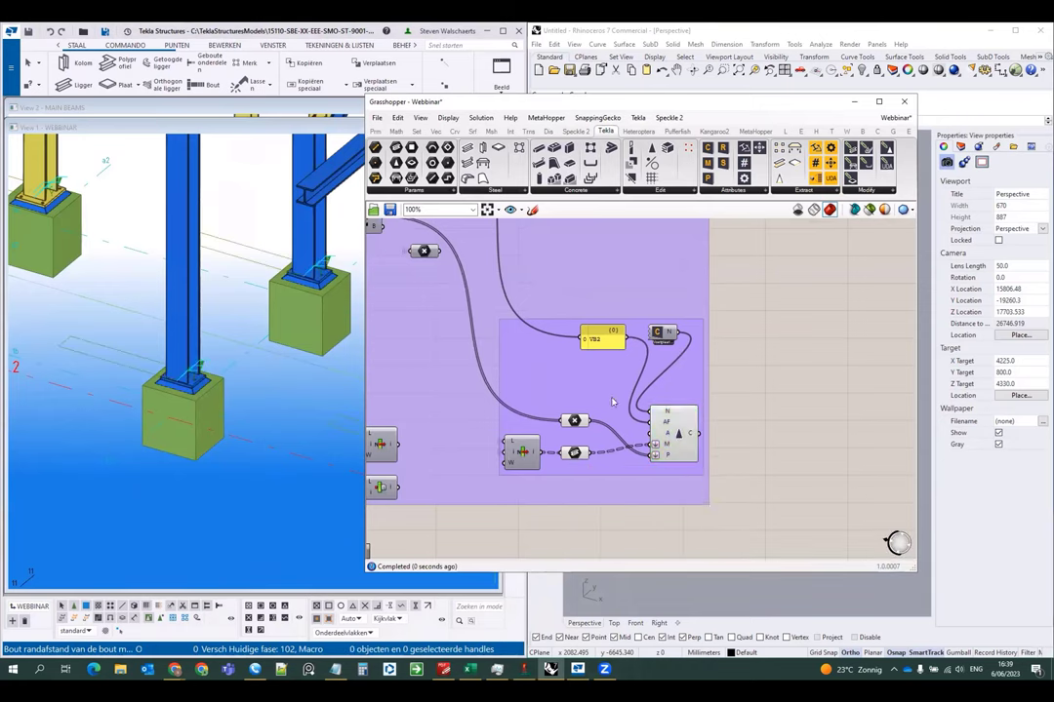
# - Examine the VB2 base plates at the feet of the lower frame's columns in the Tekla WEBBINAR view
pyautogui.click(257, 326)
pyautogui.moveTo(349, 381); pyautogui.dragTo(257, 355, button='middle')
pyautogui.scroll(-2, 257, 355)
pyautogui.moveTo(486, 429); pyautogui.dragTo(399, 429, button='middle')
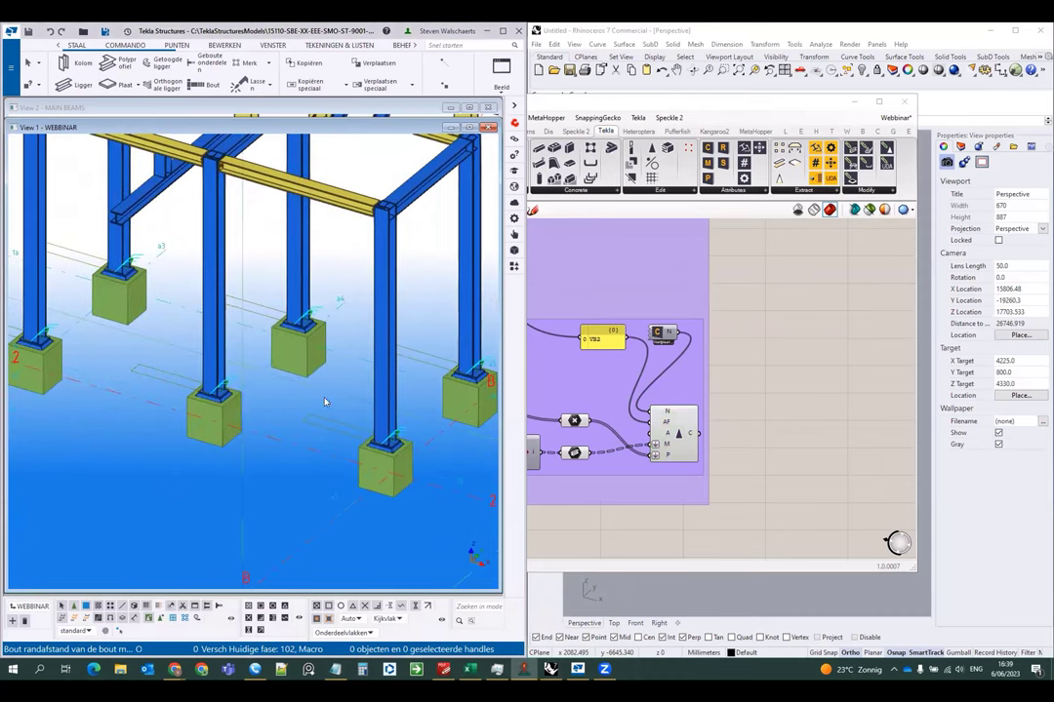
pyautogui.scroll(-1, 301, 357)
pyautogui.scroll(1, 302, 357)
pyautogui.scroll(-1, 261, 331)
pyautogui.scroll(1, 265, 342)
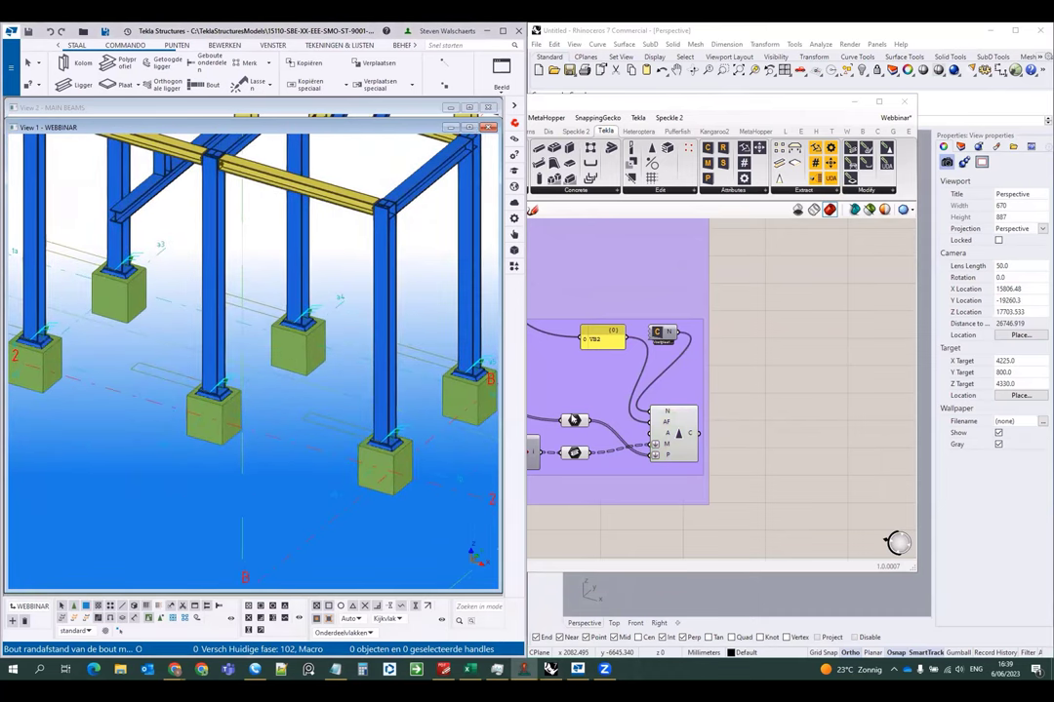
# - Look over the remaining connection groups in Grasshopper and examine the bolted beam-to-column sample connection in the WEBBINAR view
pyautogui.click(765, 387)
pyautogui.scroll(-5, 770, 363)
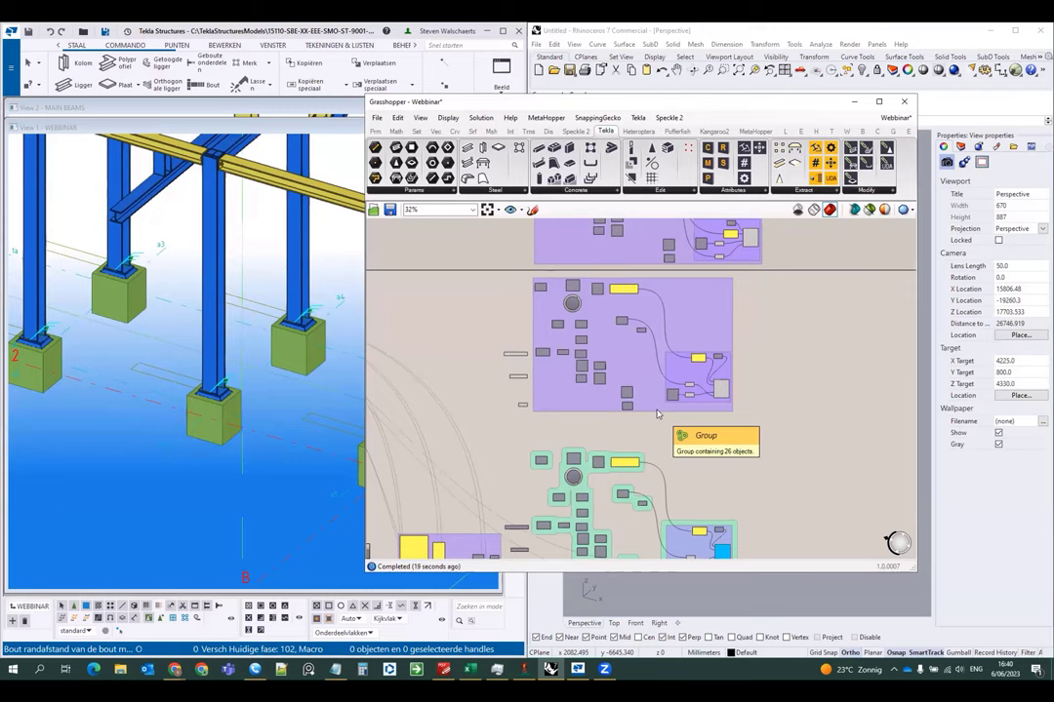
pyautogui.scroll(-5, 156, 314)
pyautogui.scroll(7, 65, 334)
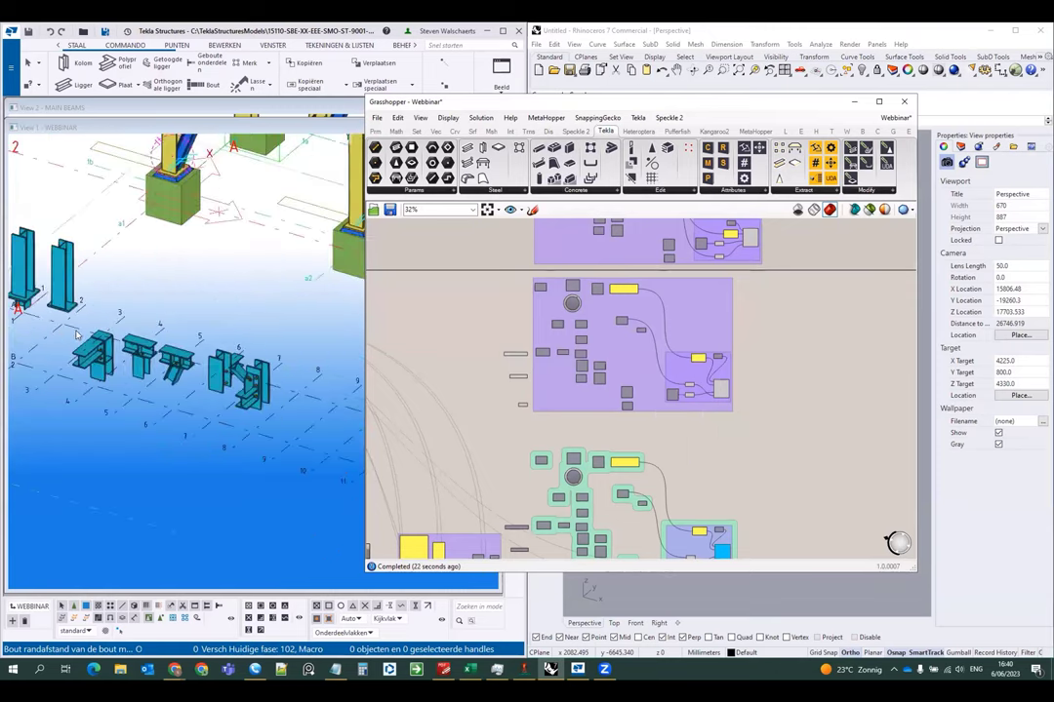
pyautogui.click(123, 367)
pyautogui.scroll(5, 122, 366)
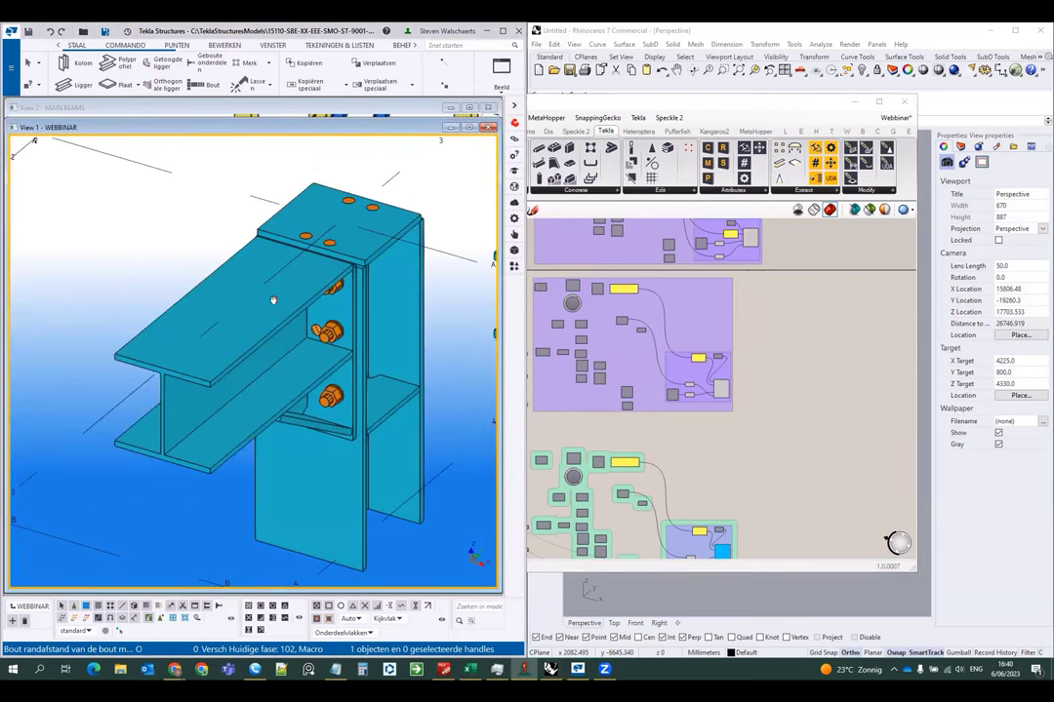
pyautogui.scroll(-5, 292, 307)
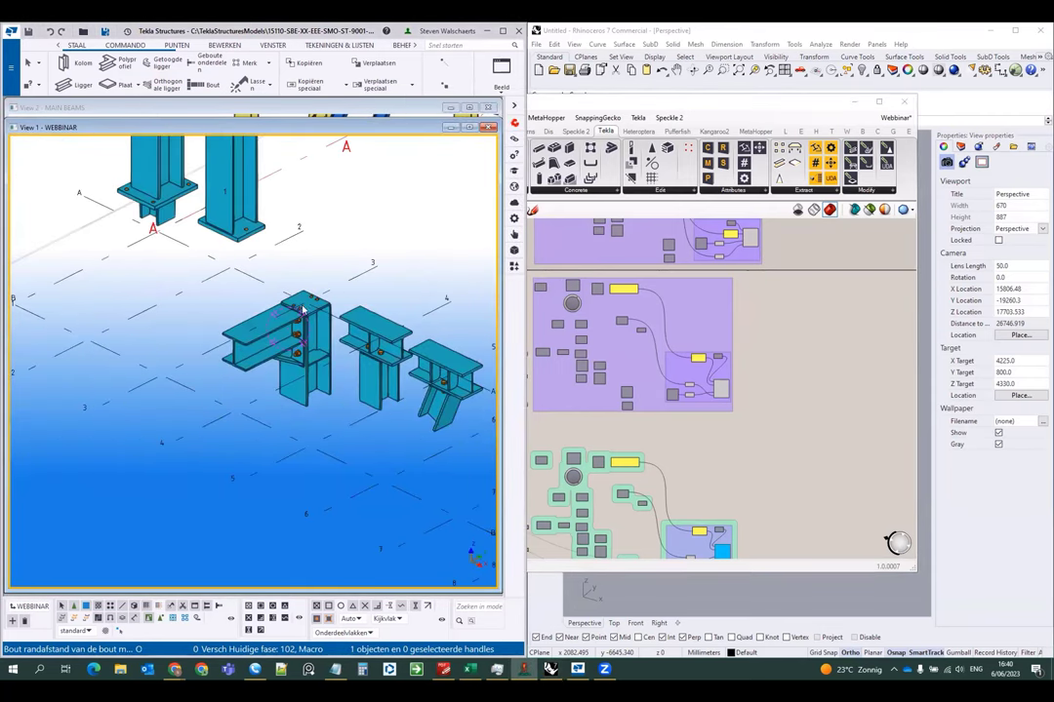
# - Review the connection, location, main part and connecting part lists in Grasshopper, including the VB3 entries
pyautogui.moveTo(785, 443); pyautogui.dragTo(823, 347, button='right')
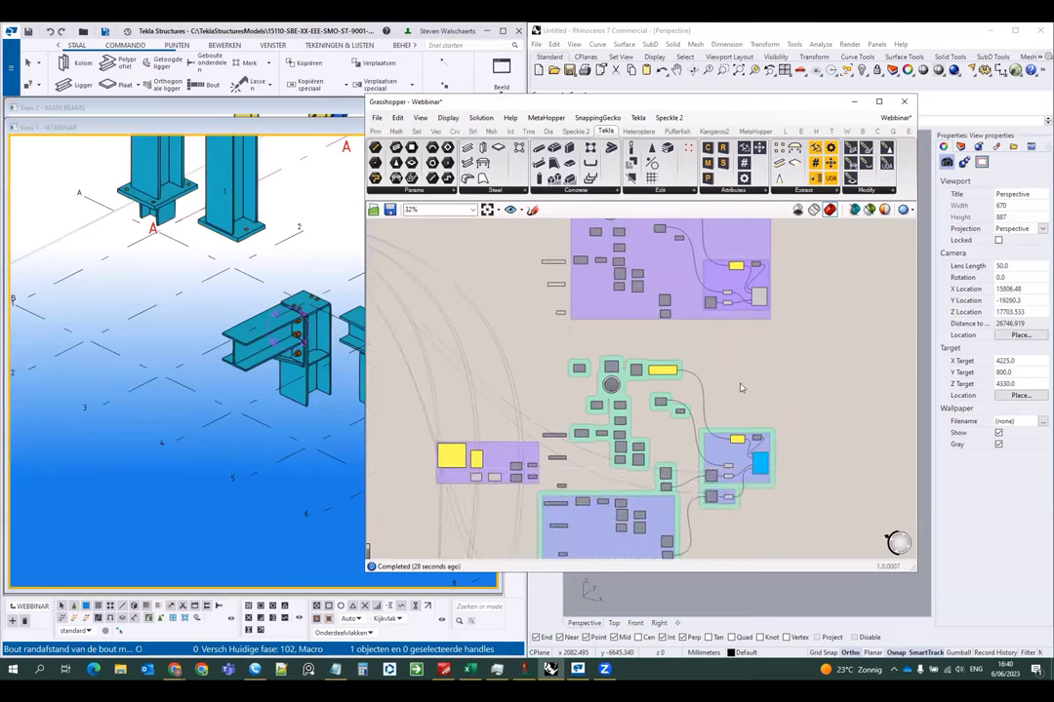
pyautogui.scroll(-3, 745, 380)
pyautogui.moveTo(490, 408); pyautogui.dragTo(498, 404, button='right')
pyautogui.scroll(8, 498, 403)
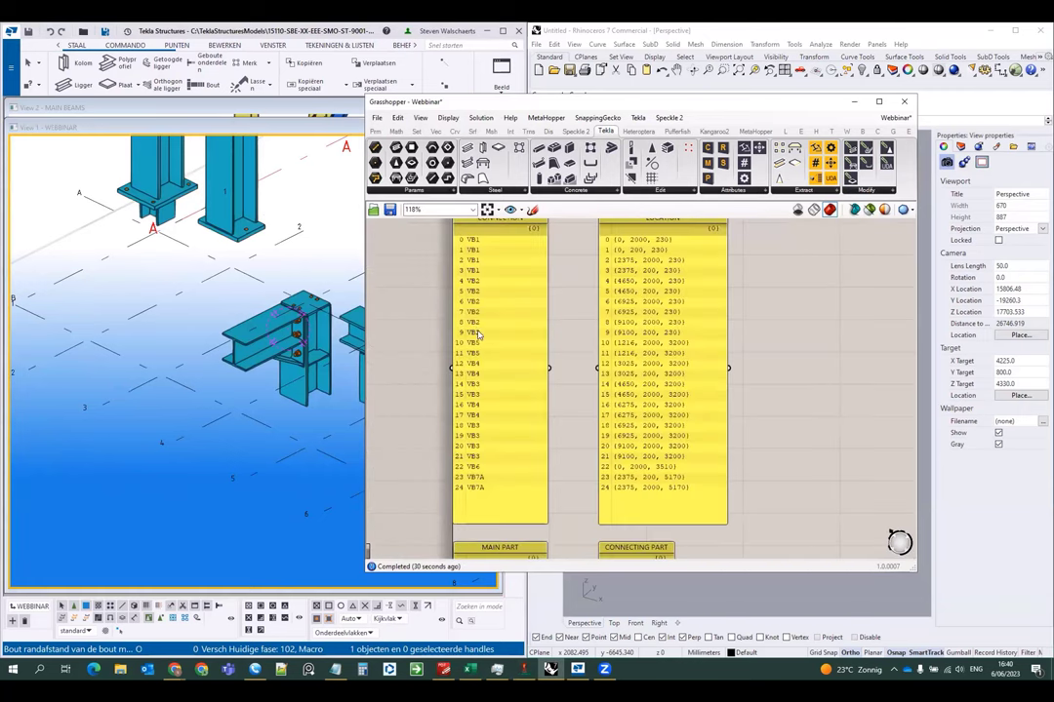
pyautogui.scroll(1, 478, 395)
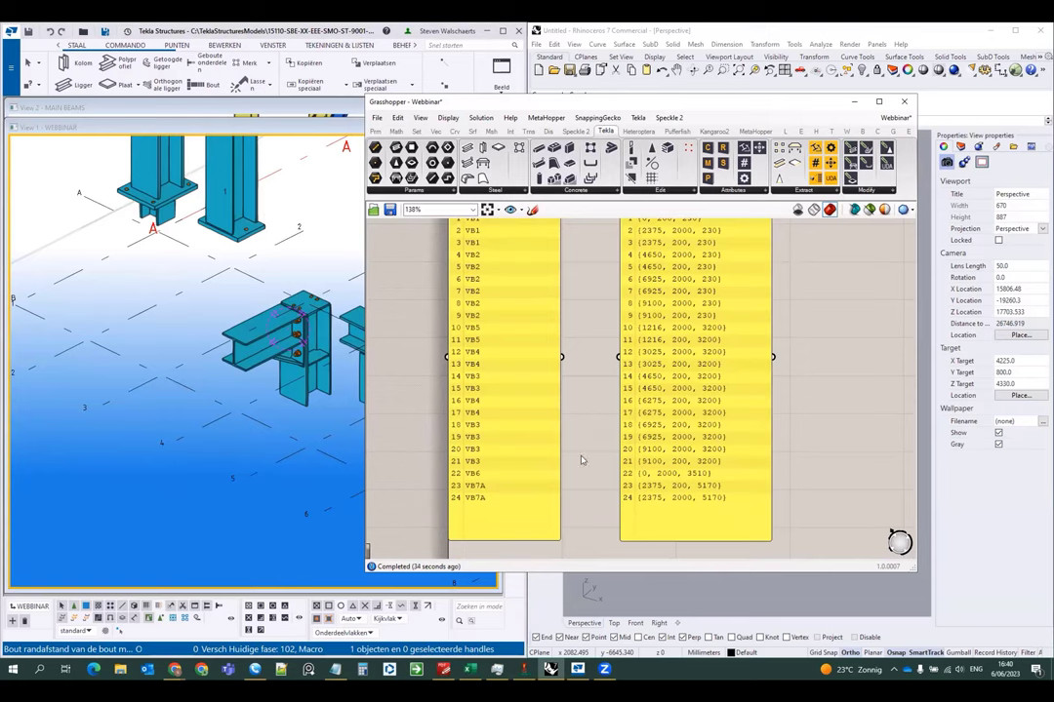
pyautogui.scroll(-3, 581, 460)
pyautogui.moveTo(549, 429); pyautogui.dragTo(508, 361, button='right')
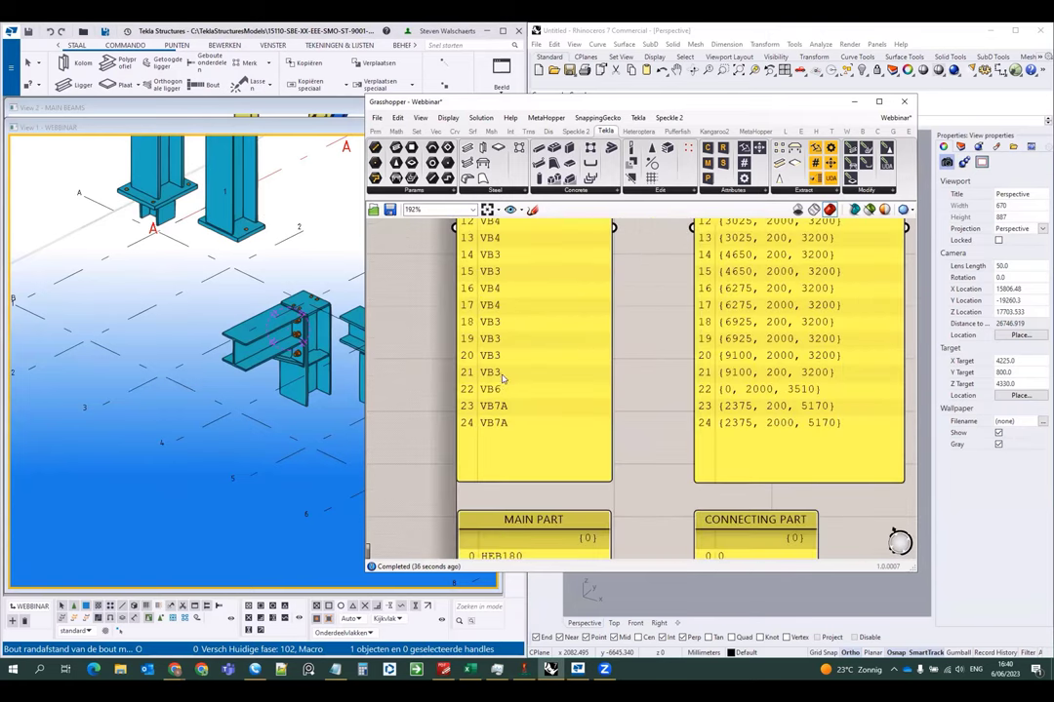
pyautogui.scroll(-5, 495, 322)
pyautogui.scroll(3, 529, 349)
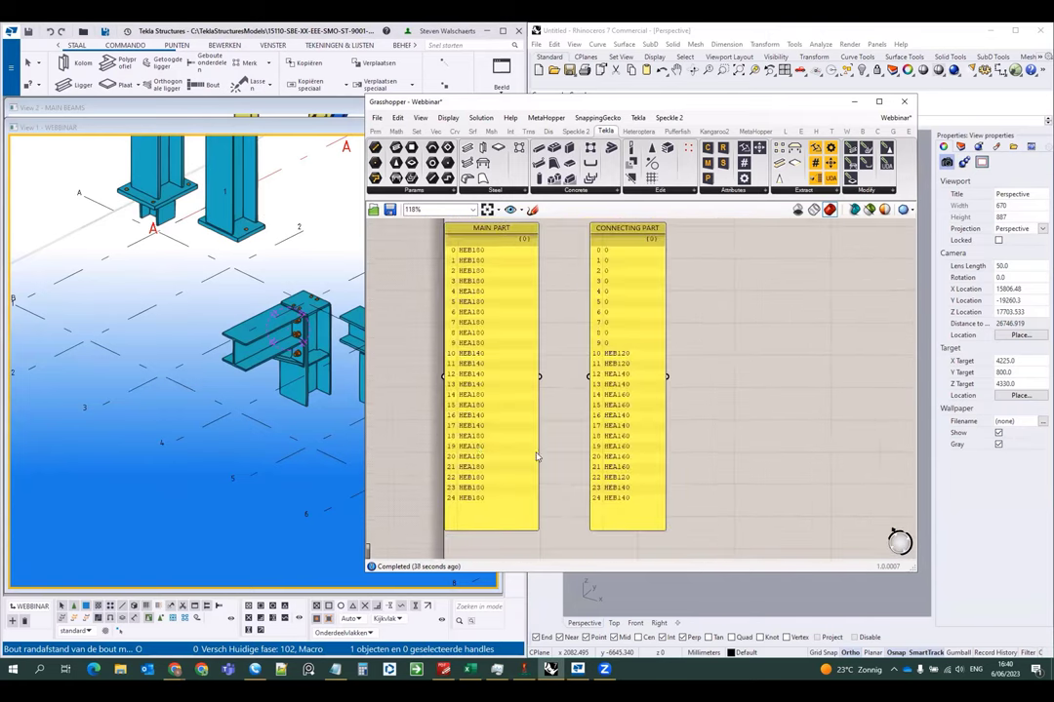
pyautogui.scroll(-3, 645, 389)
pyautogui.scroll(-5, 645, 388)
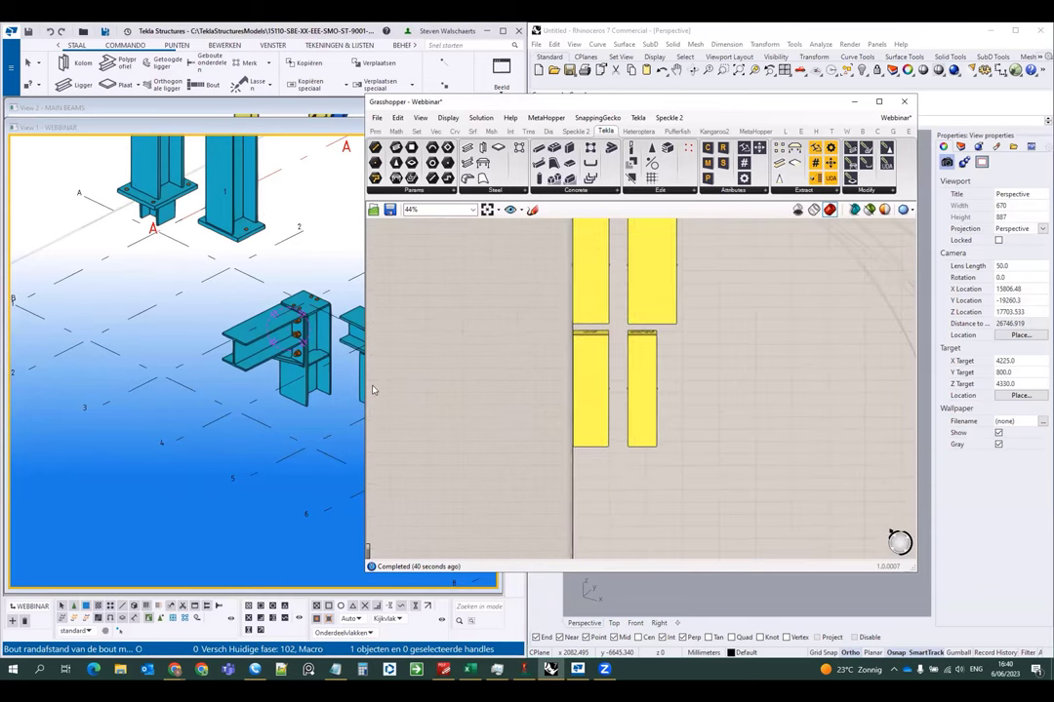
# - Inspect the VB3 group's main beams, secondary beams and points, moving the Grasshopper window aside to see them in the Rhino viewport
pyautogui.scroll(-1, 542, 436)
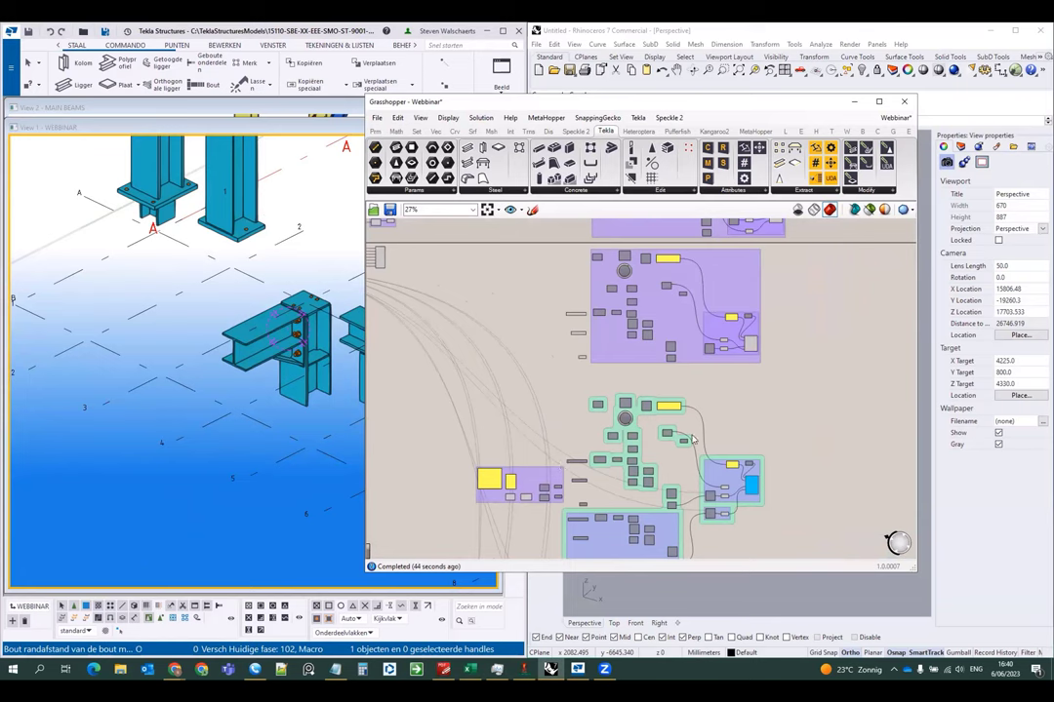
pyautogui.moveTo(752, 427); pyautogui.dragTo(676, 374, button='right')
pyautogui.scroll(8, 663, 441)
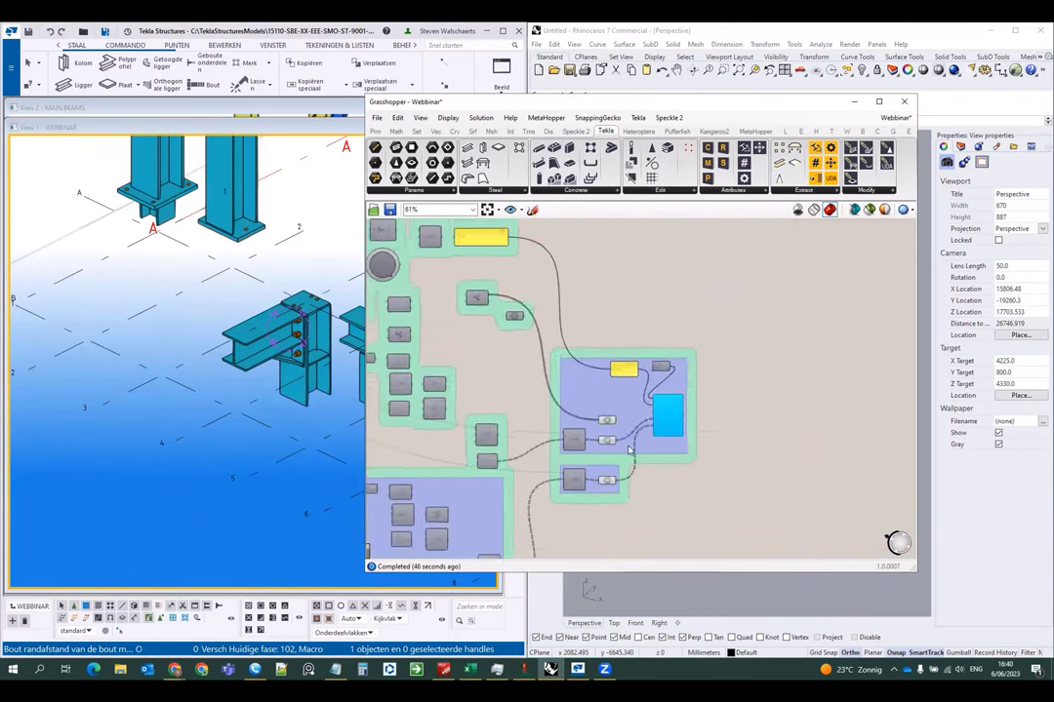
pyautogui.click(590, 441)
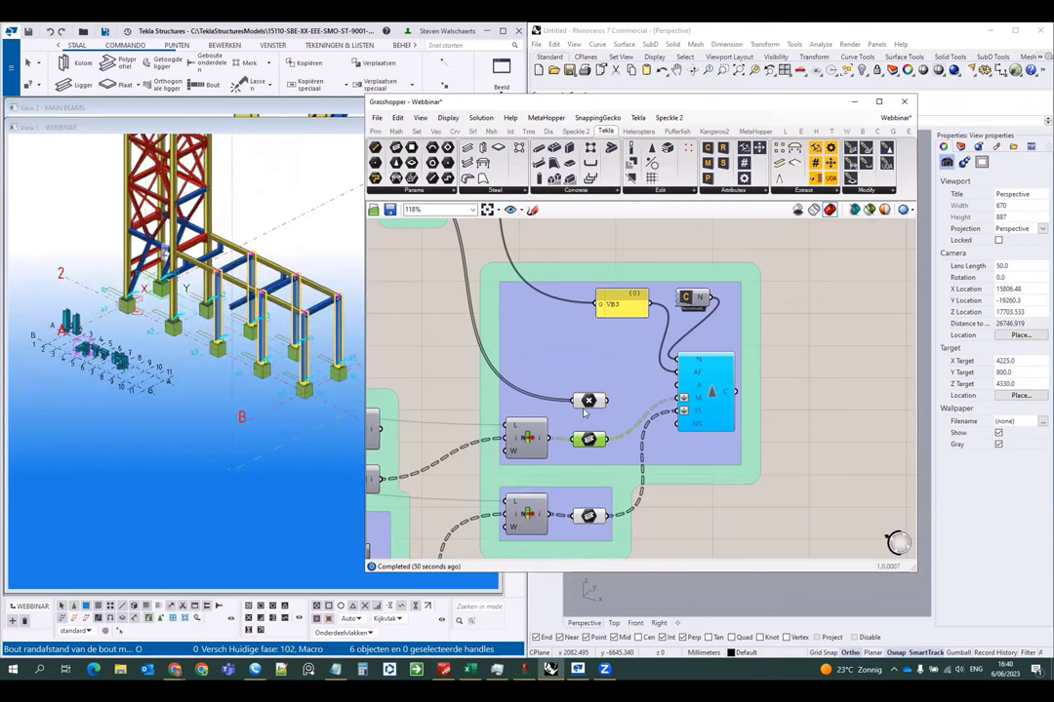
pyautogui.scroll(1, 588, 406)
pyautogui.click(589, 536)
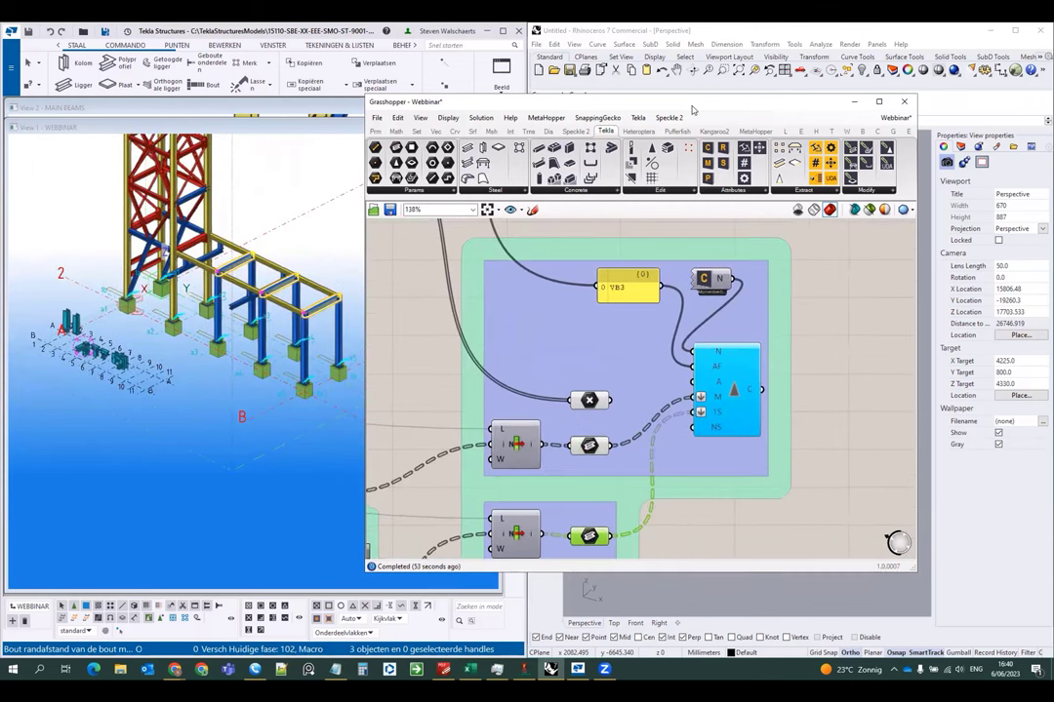
pyautogui.moveTo(692, 109); pyautogui.dragTo(387, 135)
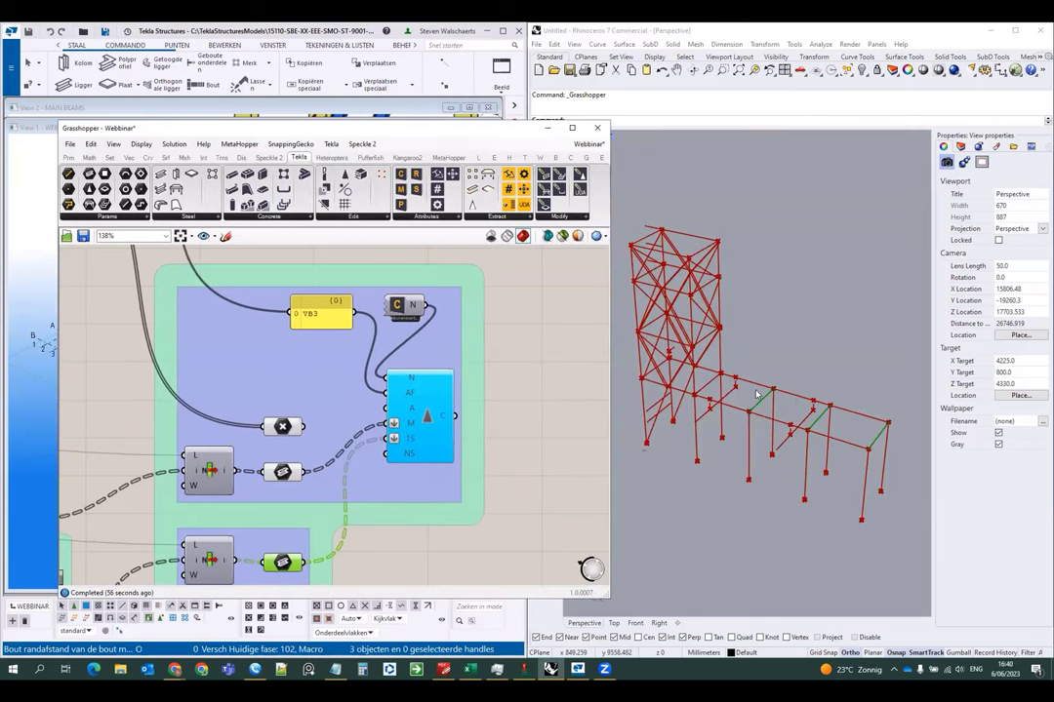
pyautogui.click(283, 427)
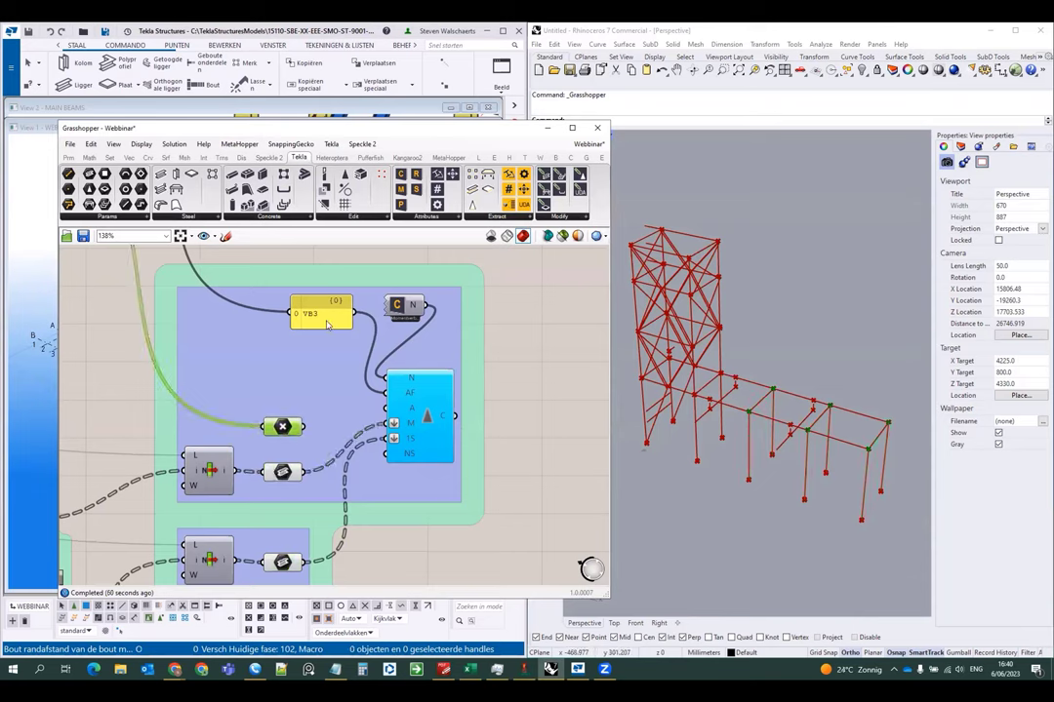
# - Enable the VB3 connection component and check the beam-to-column connections on the lower frame in Tekla
pyautogui.click(410, 408)
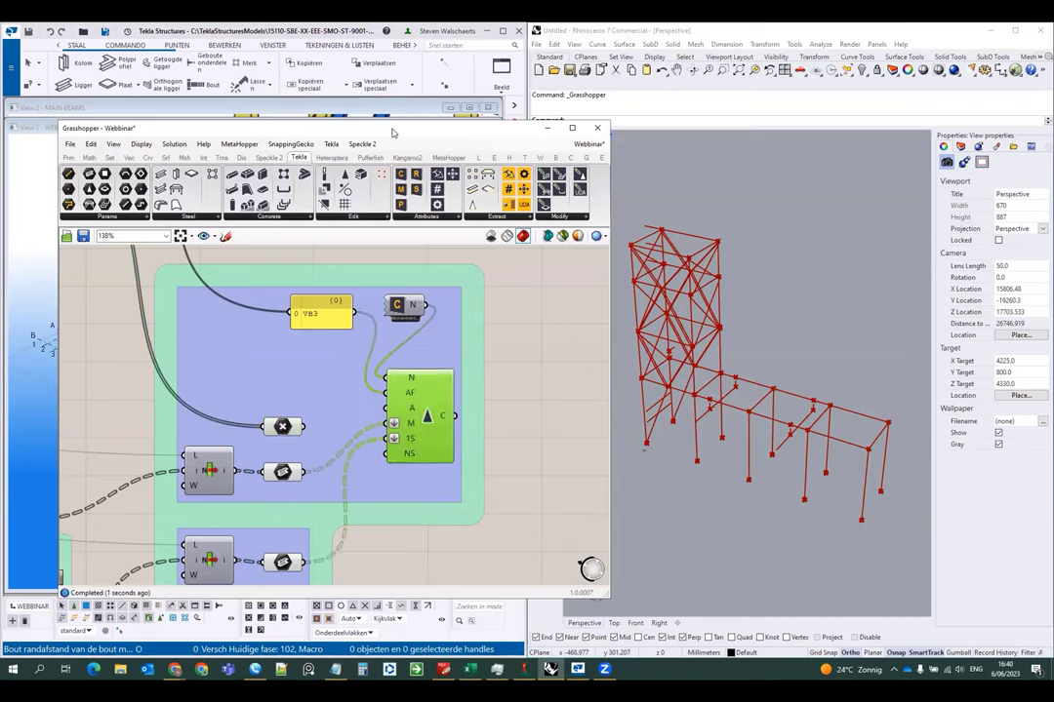
pyautogui.moveTo(391, 131); pyautogui.dragTo(788, 155)
pyautogui.scroll(3, 268, 263)
pyautogui.click(268, 264)
pyautogui.scroll(5, 266, 273)
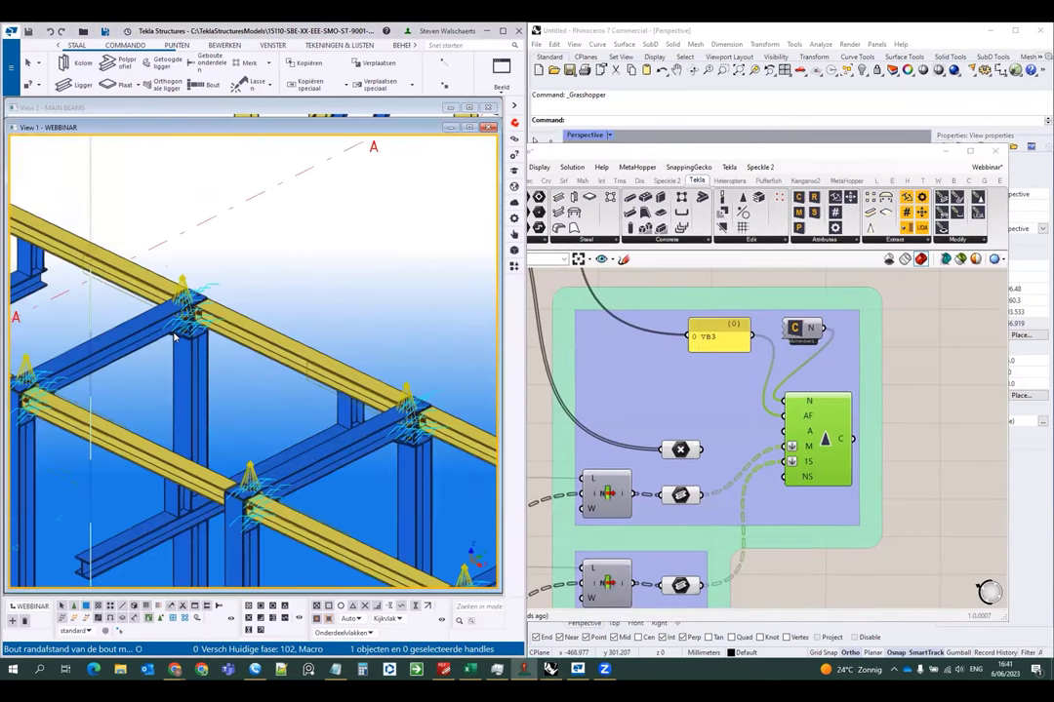
pyautogui.scroll(-5, 195, 243)
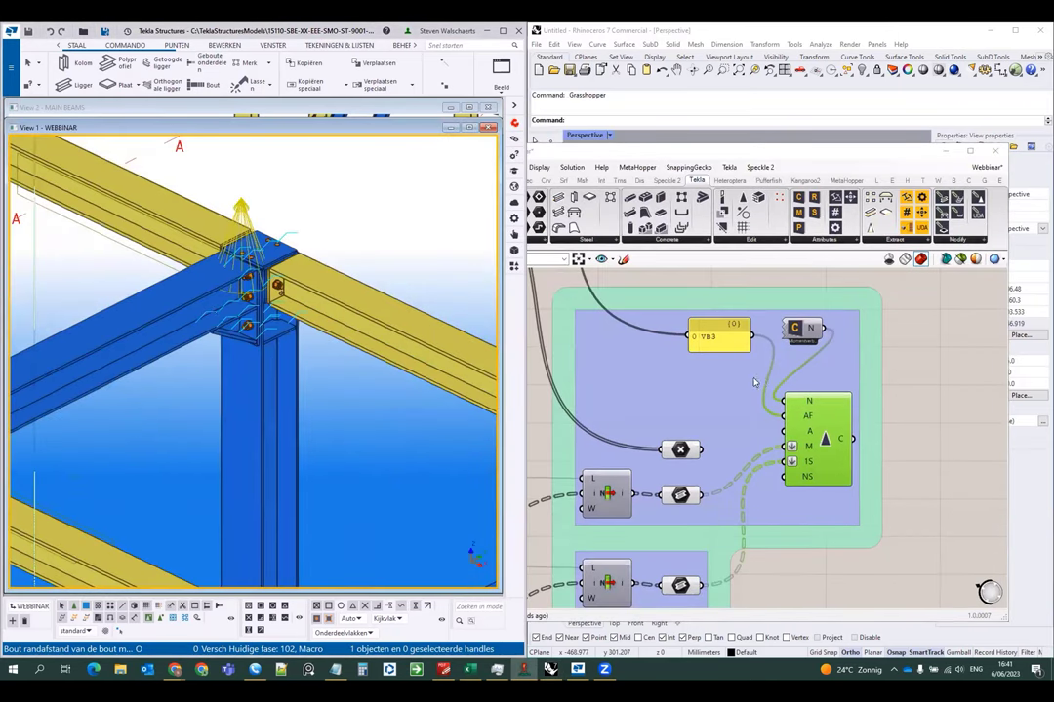
# - Enable the connection component in the VB4 group so its connections are created in Tekla
pyautogui.scroll(-3, 770, 361)
pyautogui.scroll(-3, 771, 361)
pyautogui.click(784, 543)
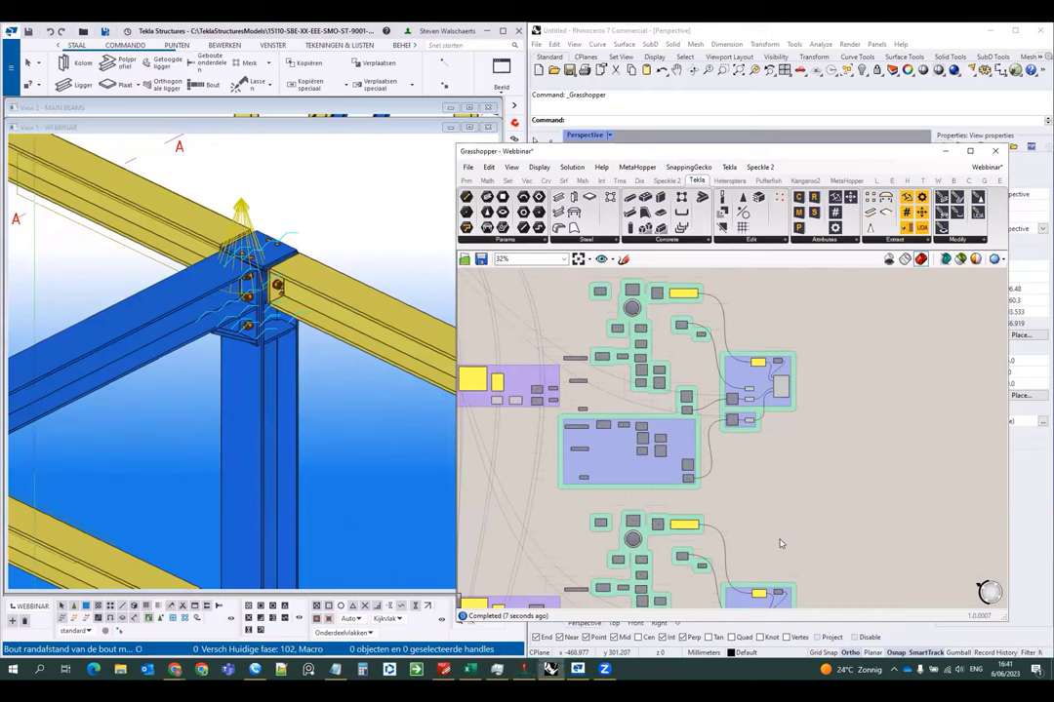
pyautogui.moveTo(778, 534); pyautogui.dragTo(765, 390, button='right')
pyautogui.scroll(3, 734, 410)
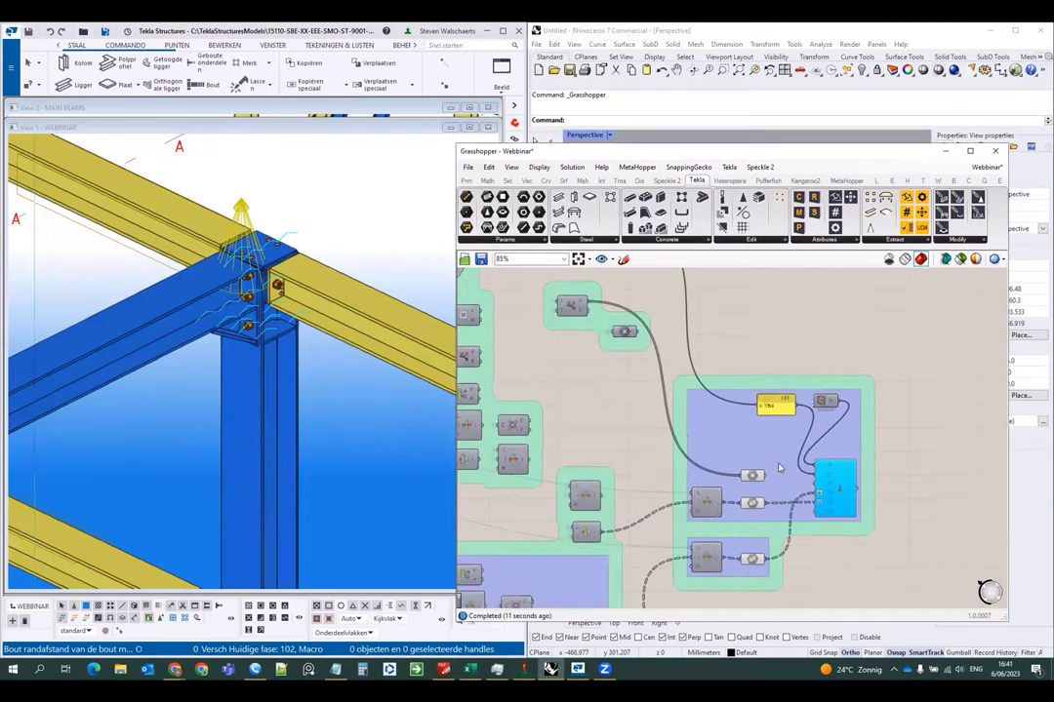
pyautogui.scroll(-1, 663, 390)
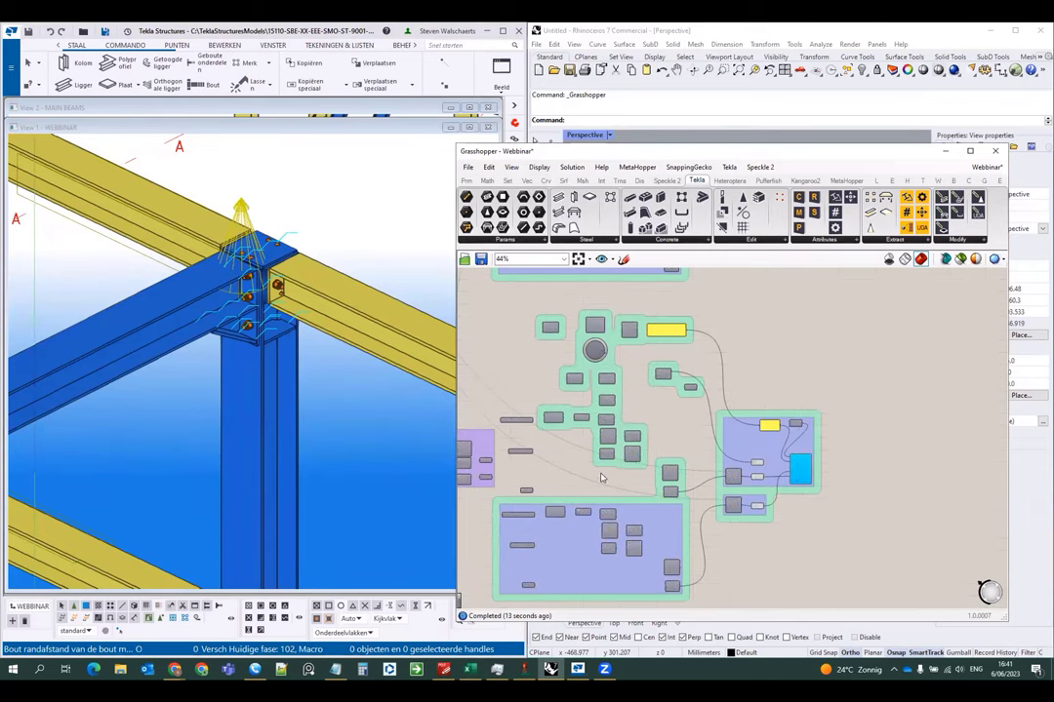
pyautogui.scroll(3, 770, 371)
pyautogui.scroll(3, 778, 369)
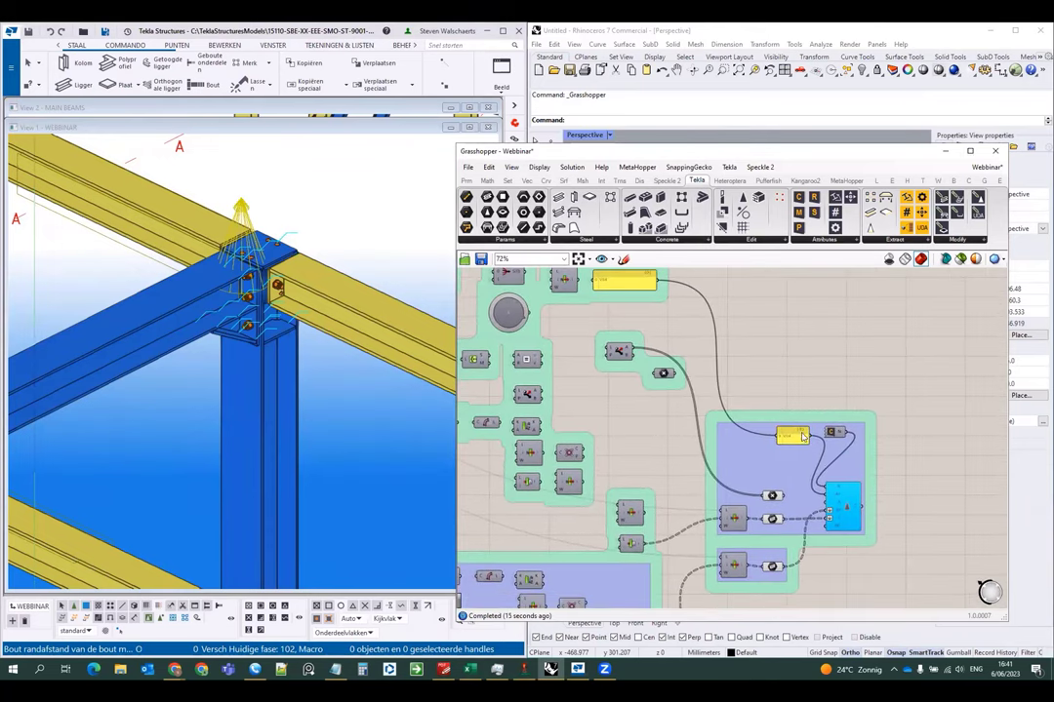
pyautogui.scroll(-1, 779, 451)
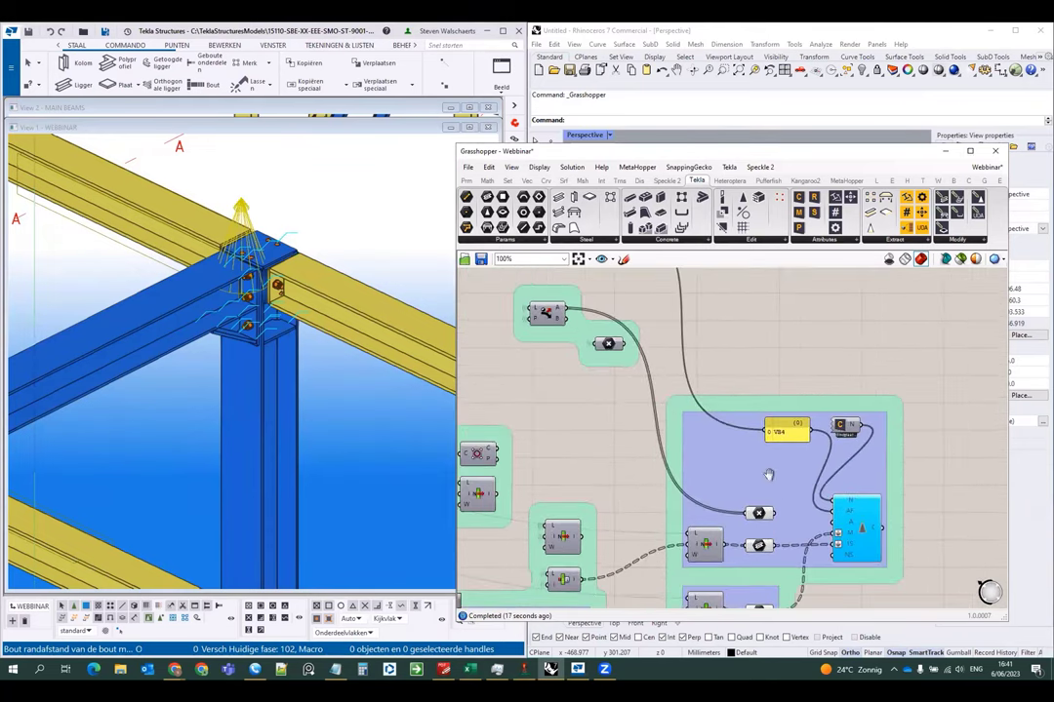
pyautogui.moveTo(769, 476); pyautogui.dragTo(711, 387, button='right')
pyautogui.click(803, 445)
pyautogui.click(803, 446)
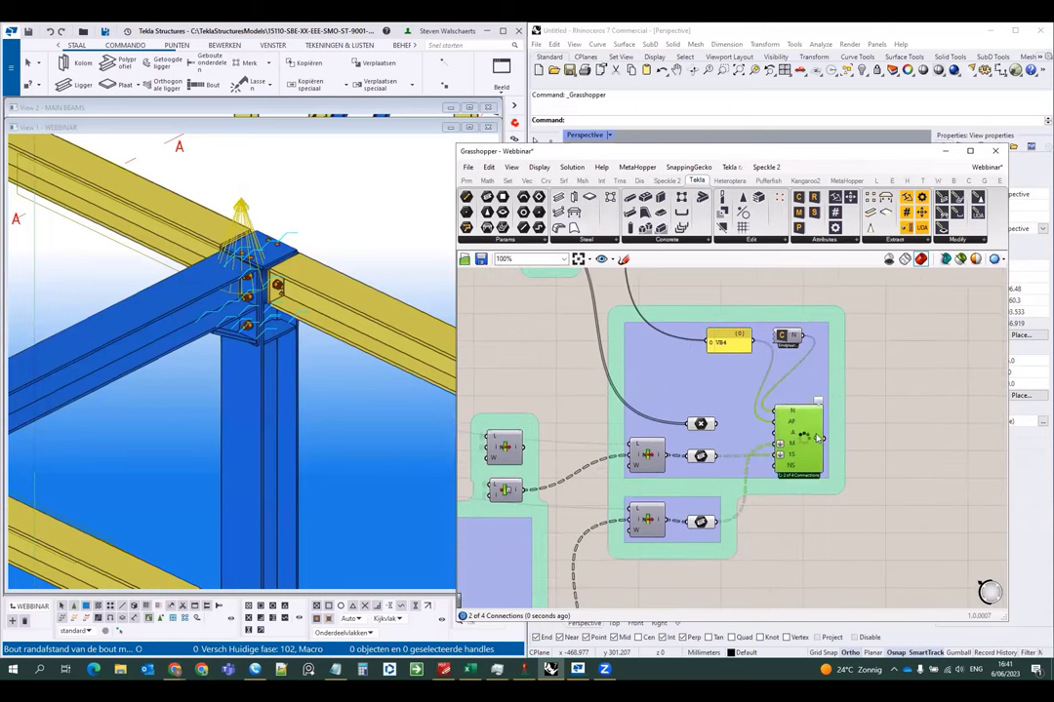
pyautogui.scroll(1, 792, 479)
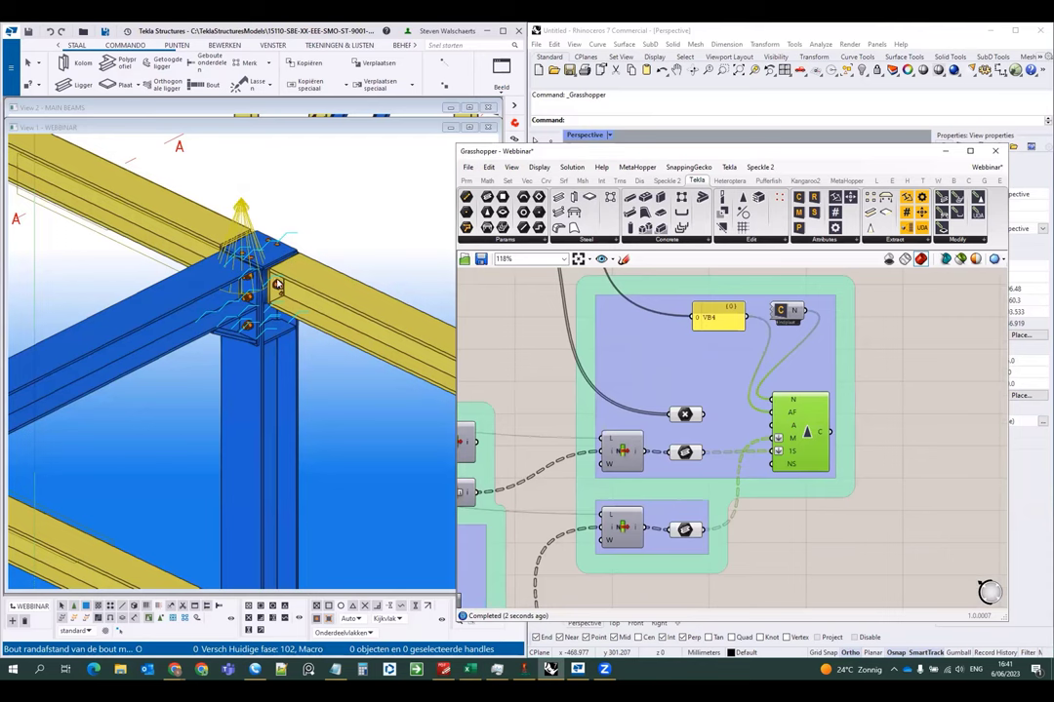
# - Examine the VB4 connections along the lower frame's longitudinal beams in Tekla
pyautogui.scroll(-5, 279, 283)
pyautogui.scroll(4, 321, 296)
pyautogui.scroll(-4, 306, 277)
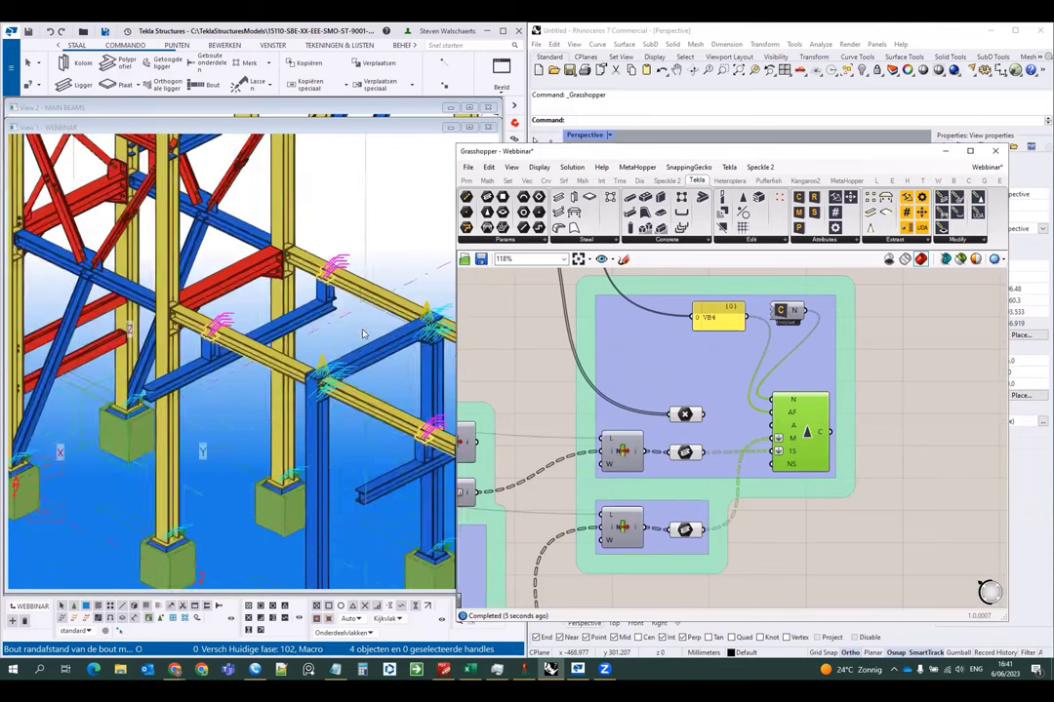
pyautogui.rightClick(361, 330)
pyautogui.click(406, 281)
# - Enable the VB5 connection component so its connections are created where the tower's lower braces meet the horizontal beams
pyautogui.scroll(-4, 751, 384)
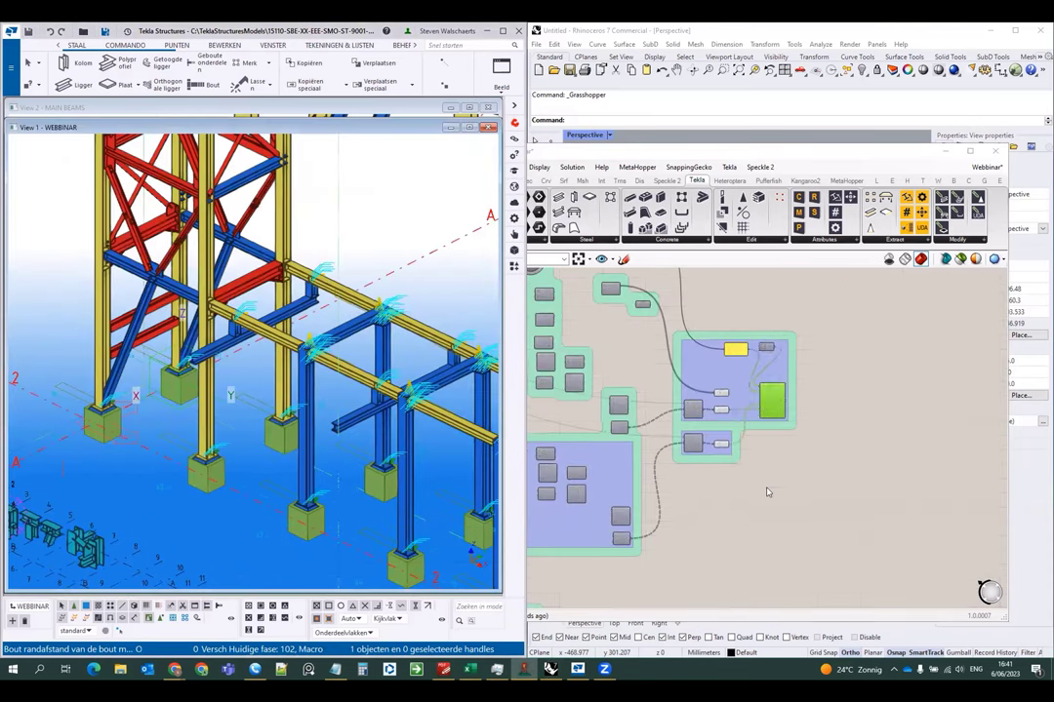
pyautogui.moveTo(724, 495); pyautogui.dragTo(769, 343, button='right')
pyautogui.moveTo(712, 467); pyautogui.dragTo(696, 322, button='right')
pyautogui.scroll(4, 804, 511)
pyautogui.click(785, 480)
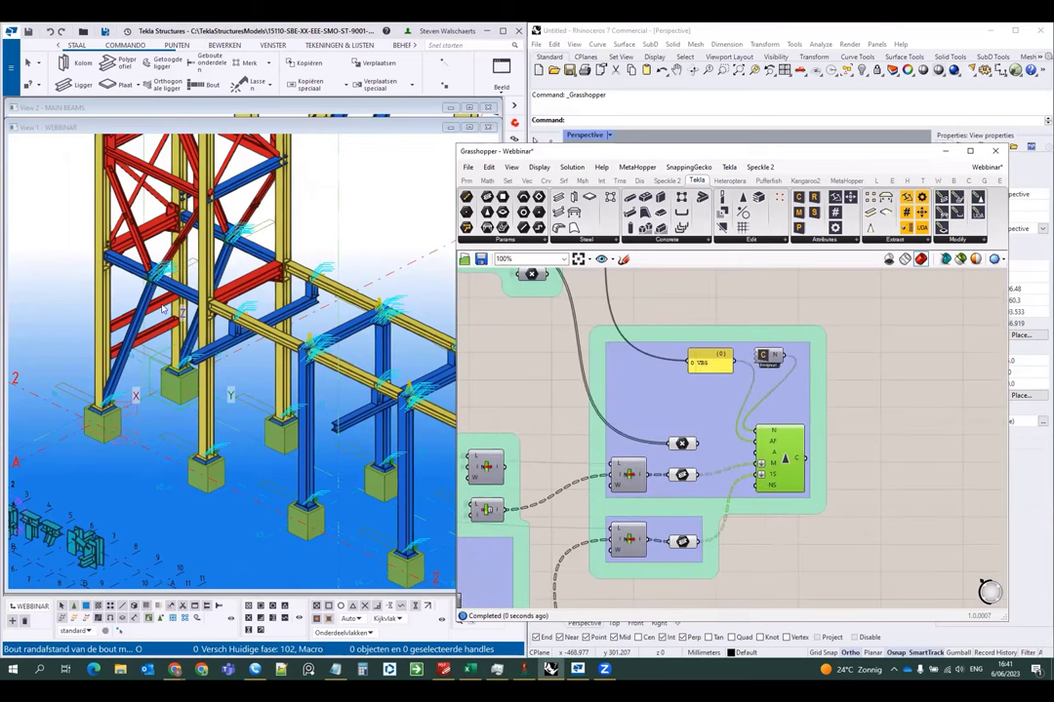
# - Enable the connection component in the VB6 group so its connections are created in Tekla
pyautogui.scroll(8, 379, 339)
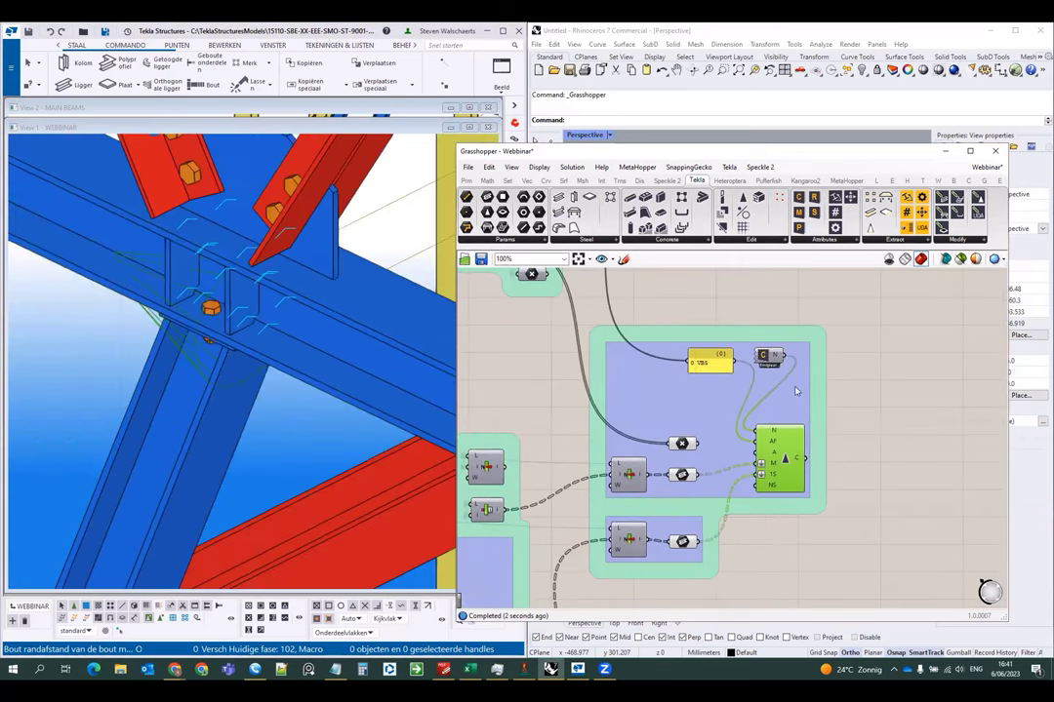
pyautogui.scroll(-5, 795, 388)
pyautogui.moveTo(780, 576); pyautogui.dragTo(784, 487, button='right')
pyautogui.scroll(6, 784, 512)
pyautogui.click(784, 517)
pyautogui.hotkey('ctrl', 'e')
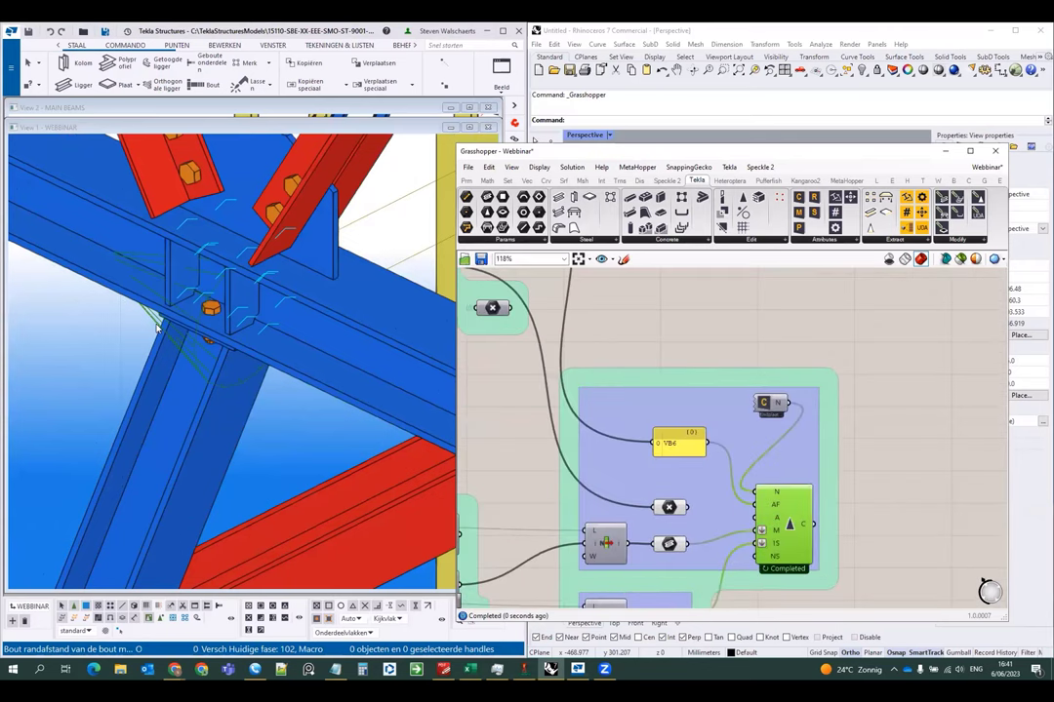
# - Examine the VB6 connections on the tower columns in Tekla from close up and from the other side
pyautogui.scroll(-8, 156, 314)
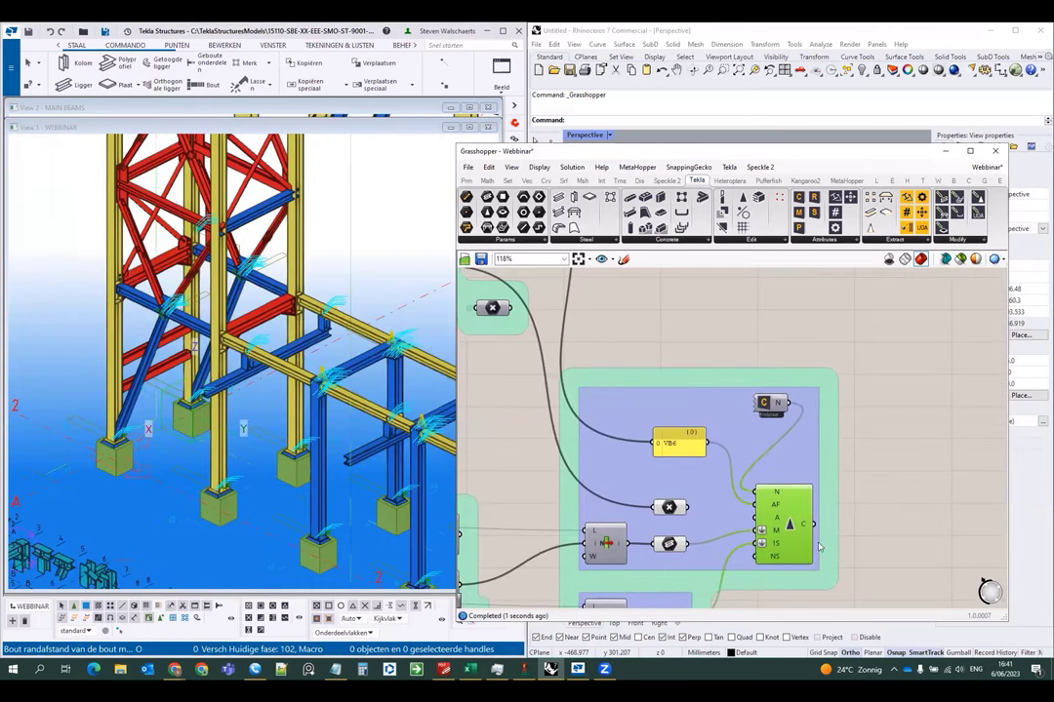
pyautogui.scroll(8, 148, 207)
pyautogui.moveTo(149, 207); pyautogui.dragTo(281, 313, button='middle')
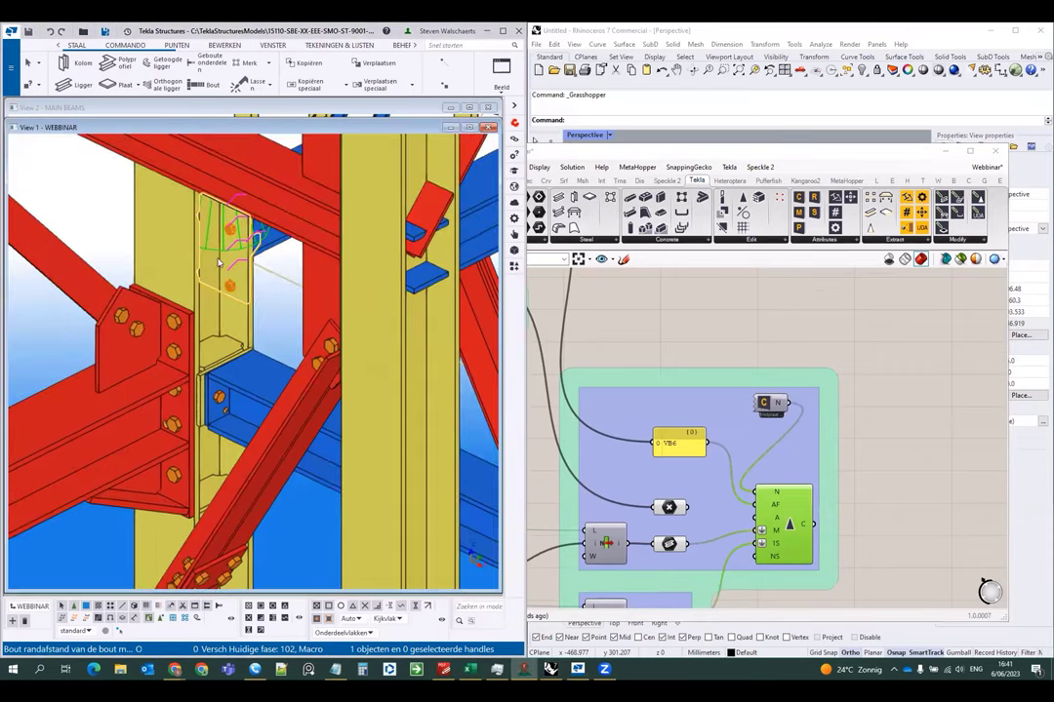
pyautogui.keyDown('ctrl'); pyautogui.moveTo(39, 235); pyautogui.dragTo(395, 258, button='middle'); pyautogui.keyUp('ctrl')
pyautogui.scroll(-6, 325, 273)
pyautogui.scroll(-5, 306, 309)
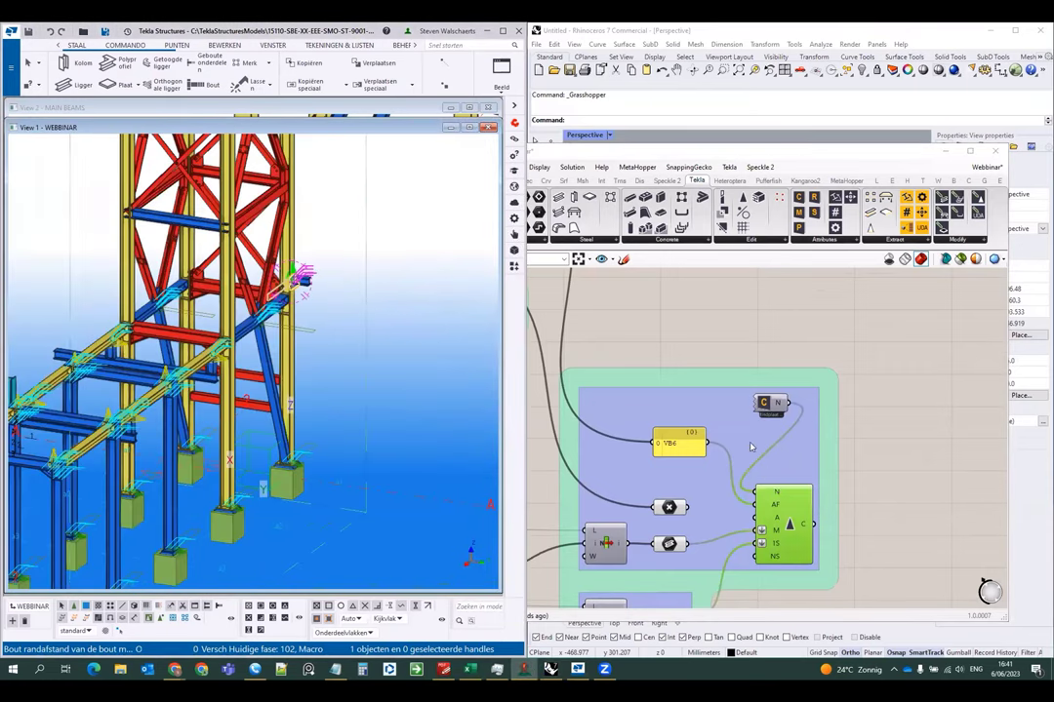
# - Go to the VB7A connection group below VB6 and enable its connection component
pyautogui.click(794, 347)
pyautogui.scroll(-4, 794, 347)
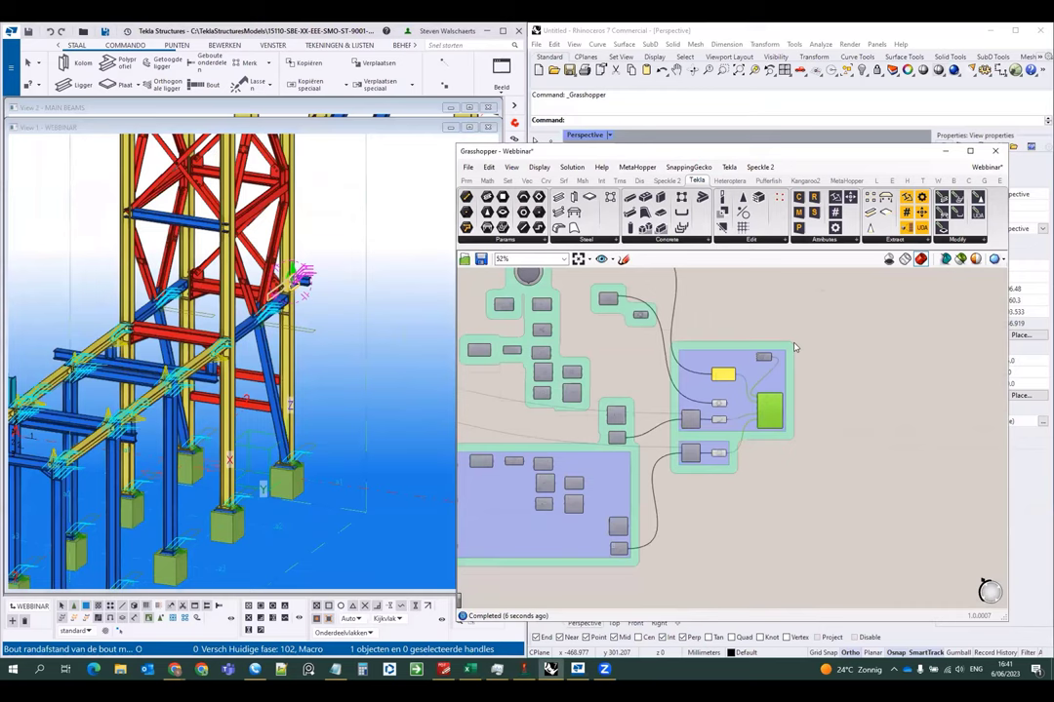
pyautogui.moveTo(794, 347); pyautogui.dragTo(800, 323, button='right')
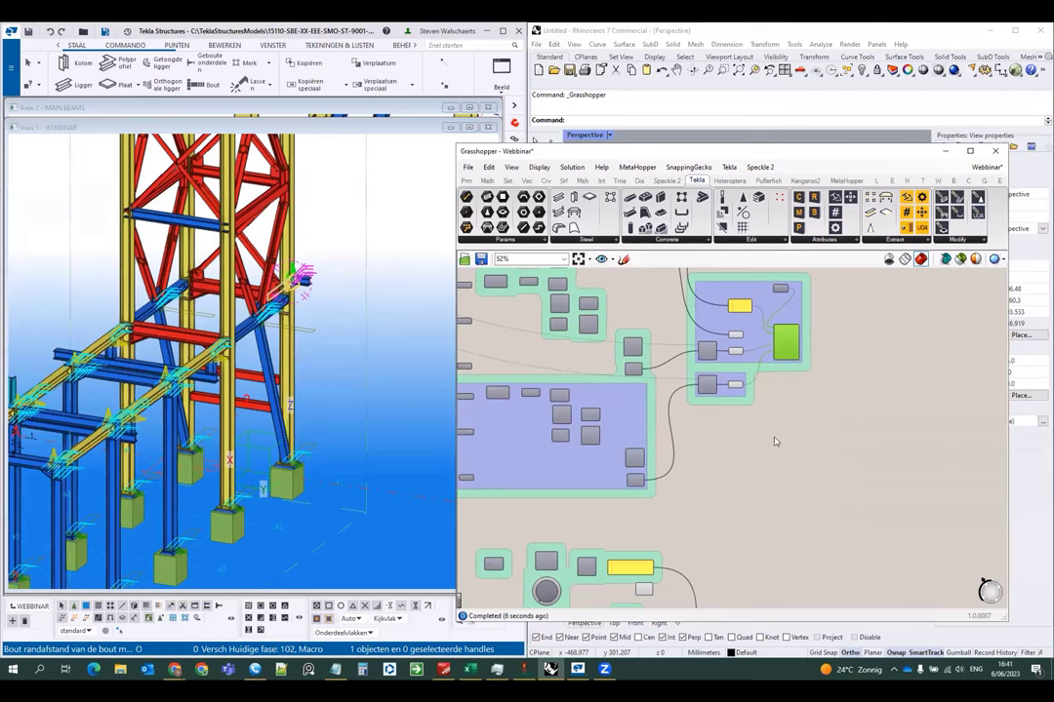
pyautogui.scroll(-2, 775, 442)
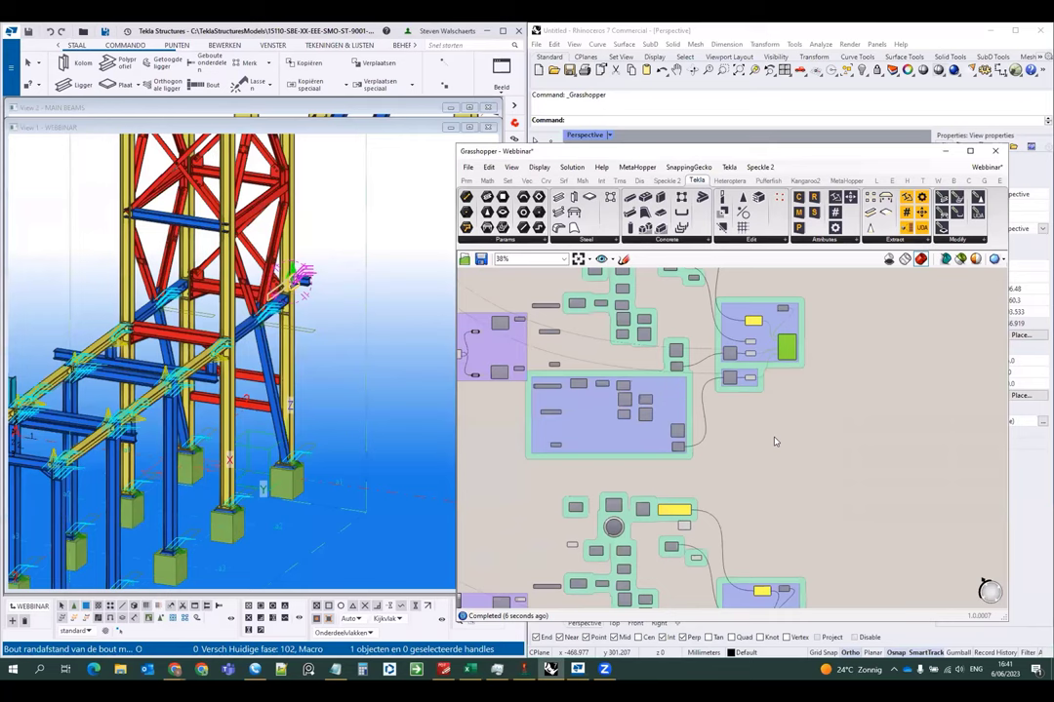
pyautogui.scroll(3, 774, 442)
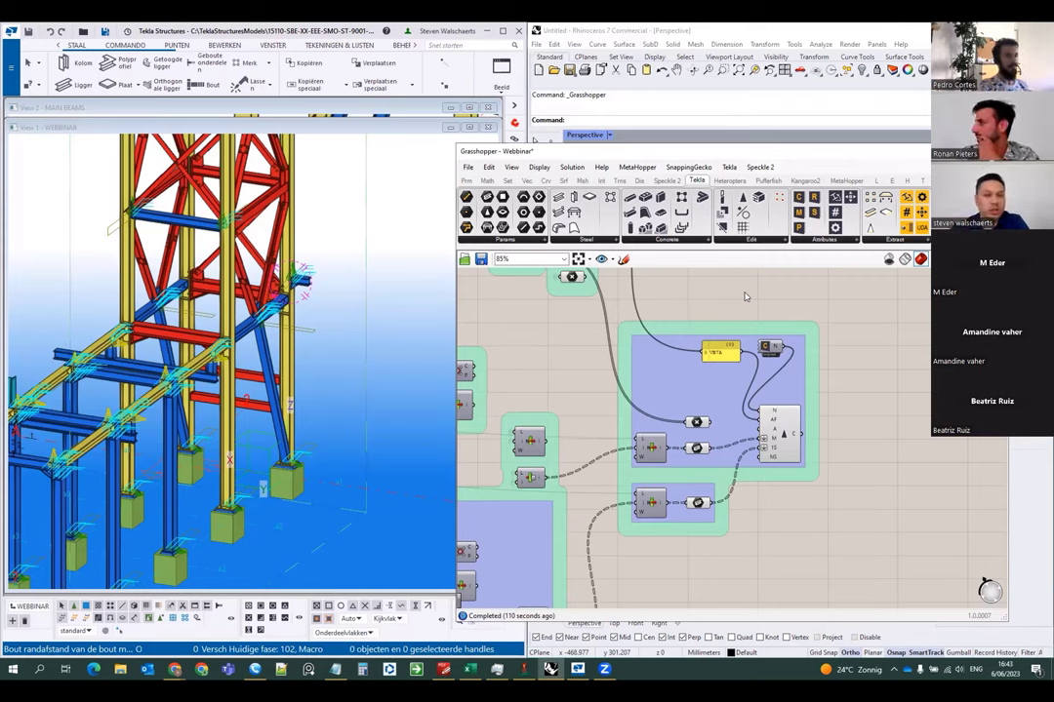
# - Uncover the Rhino viewport and select the Beam reference component at the script's start to highlight the frame members
pyautogui.click(913, 30)
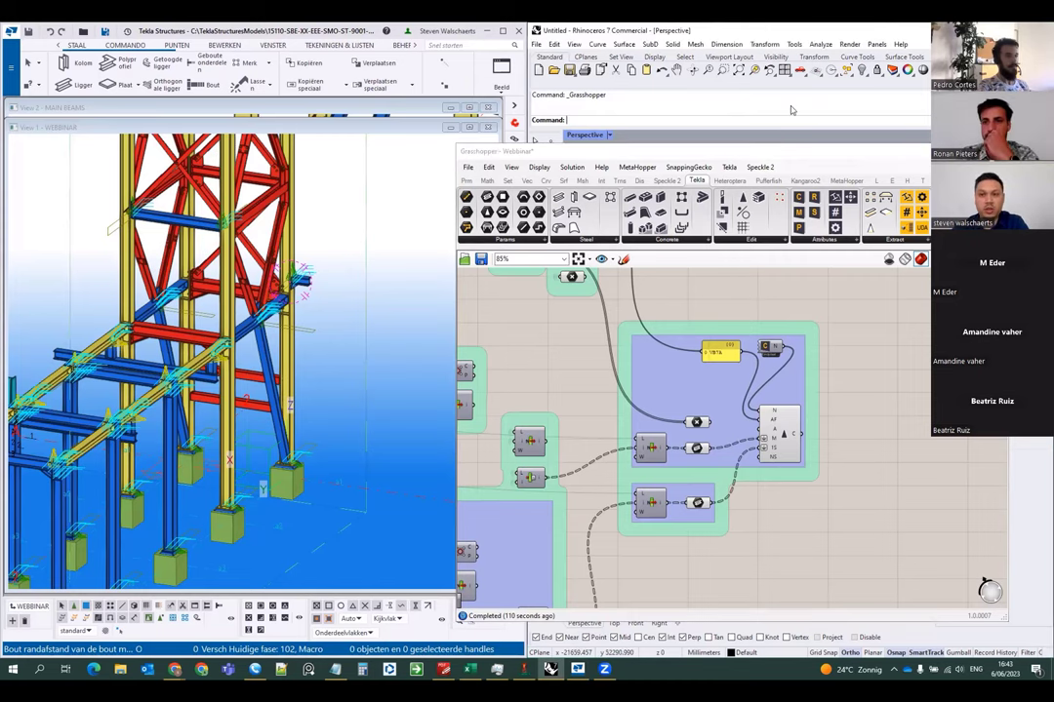
pyautogui.moveTo(740, 154); pyautogui.dragTo(337, 117)
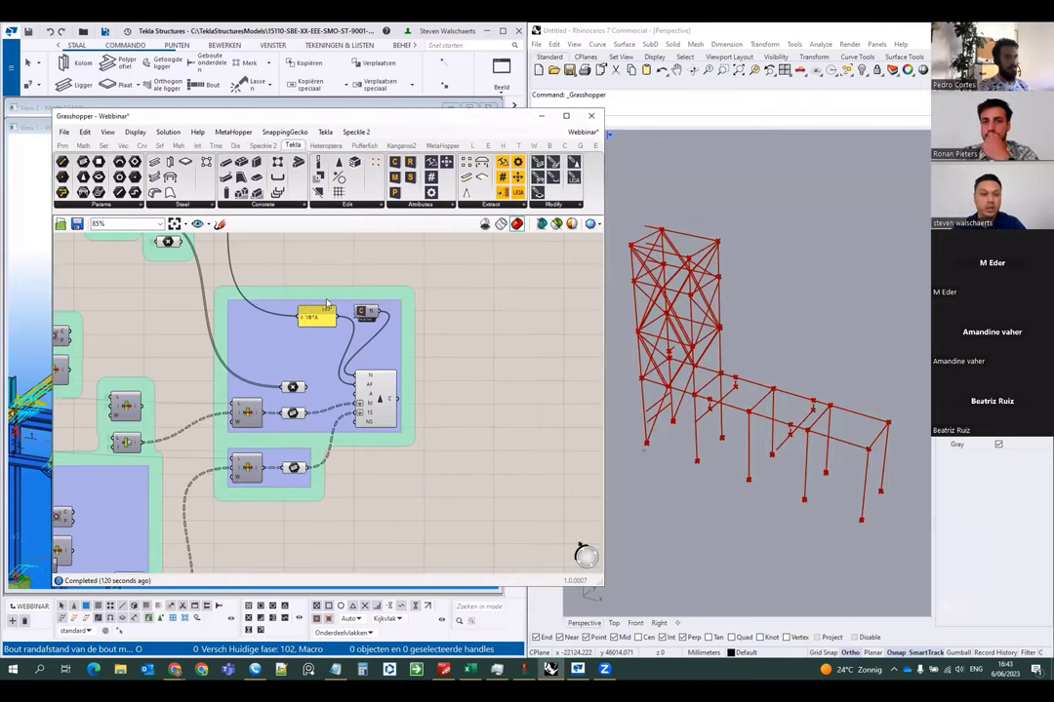
pyautogui.scroll(-4, 311, 307)
pyautogui.scroll(-5, 293, 361)
pyautogui.scroll(10, 283, 480)
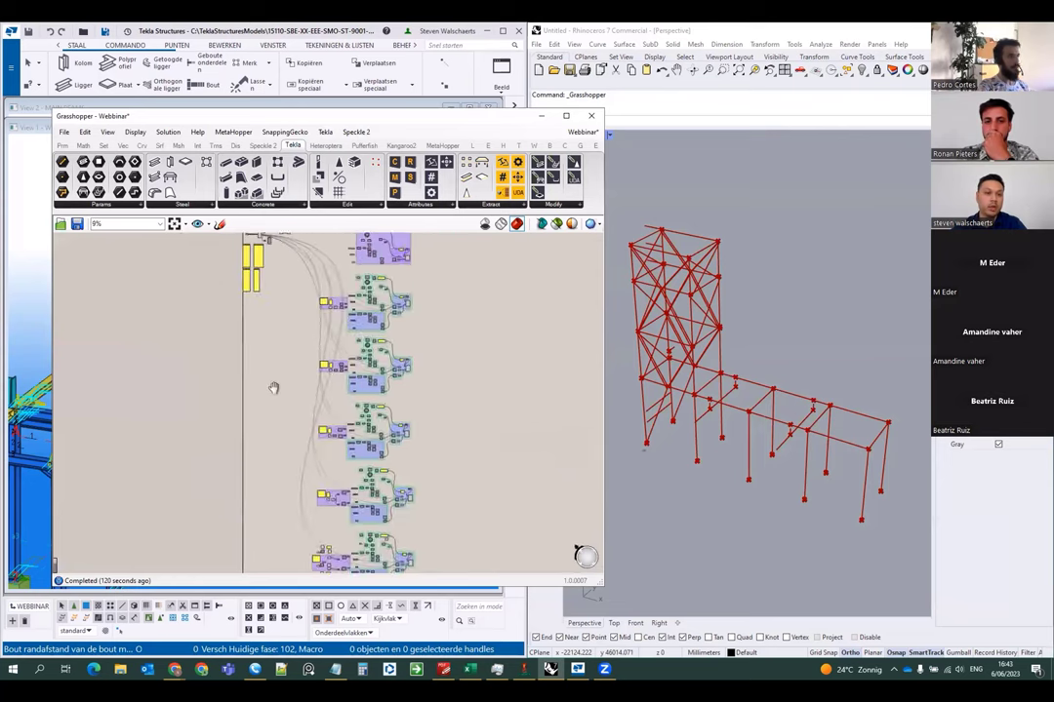
pyautogui.click(218, 265)
pyautogui.scroll(2, 218, 266)
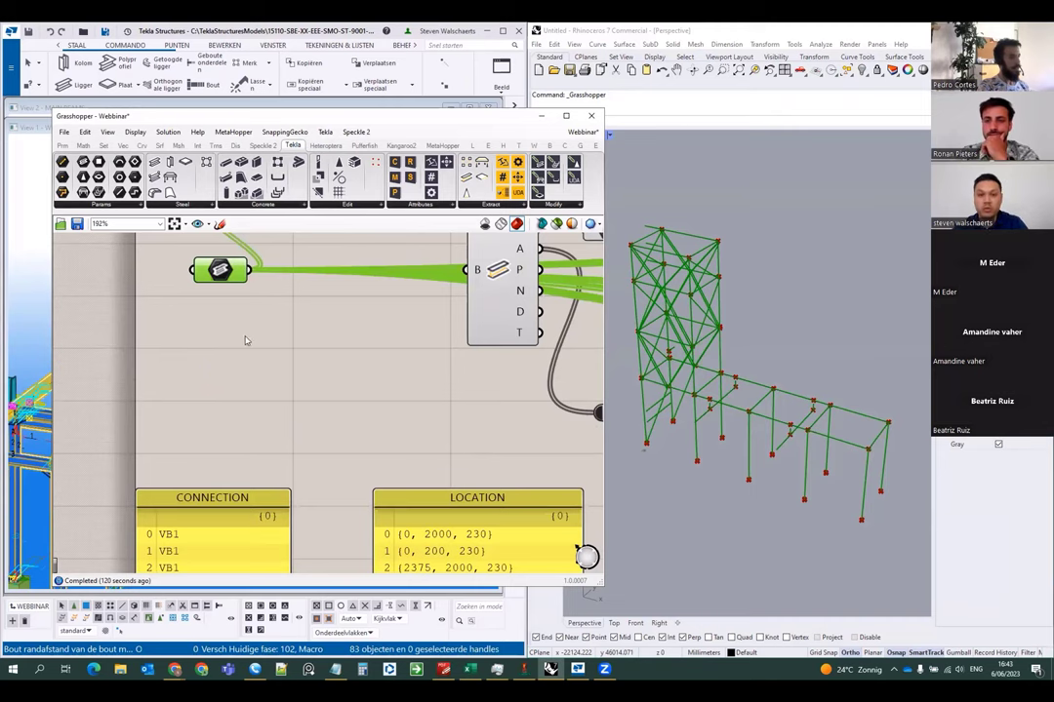
pyautogui.scroll(-2, 209, 336)
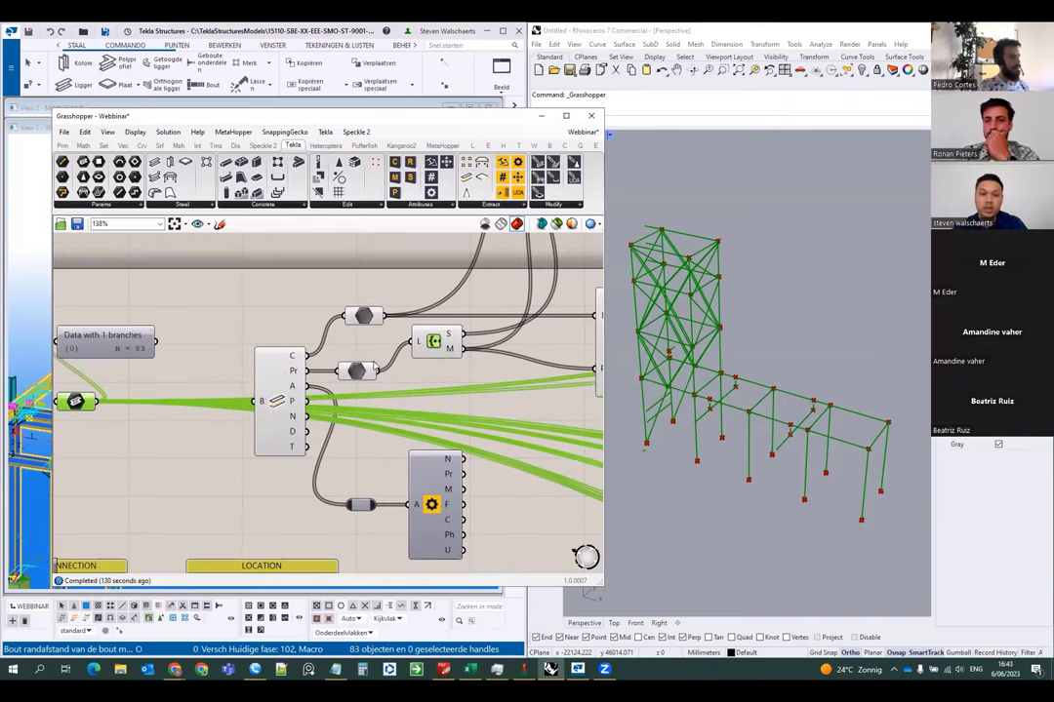
pyautogui.moveTo(186, 421); pyautogui.dragTo(269, 422, button='right')
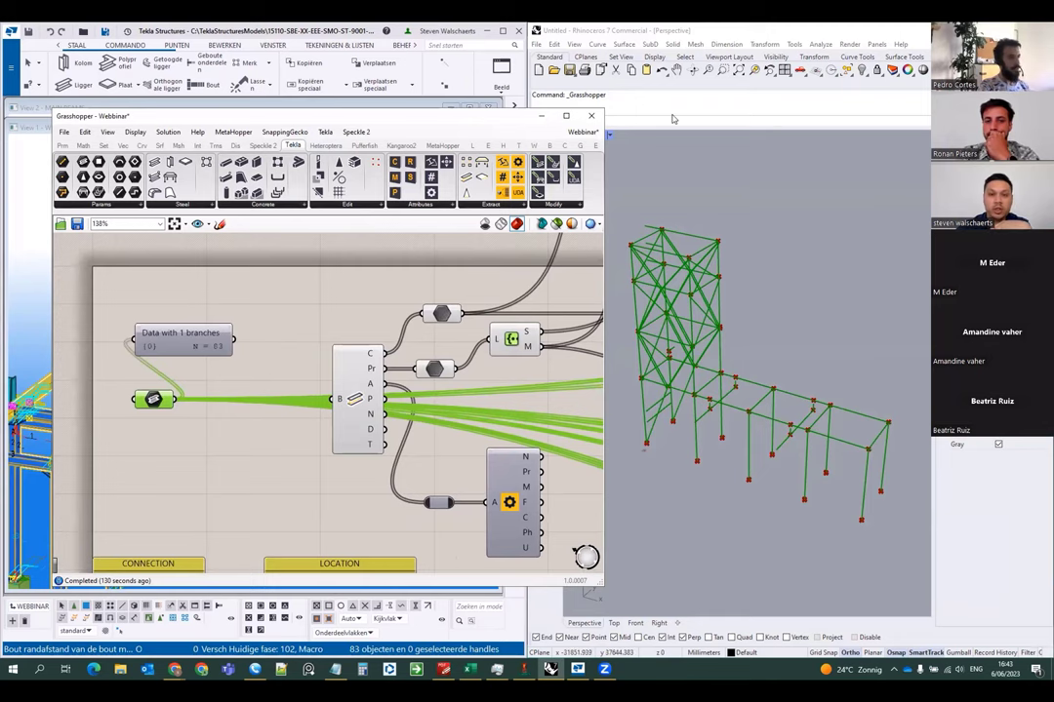
# - Maximize the Rhino window and place the Grasshopper window beside the full frame wireframe
pyautogui.moveTo(487, 117); pyautogui.dragTo(406, 175)
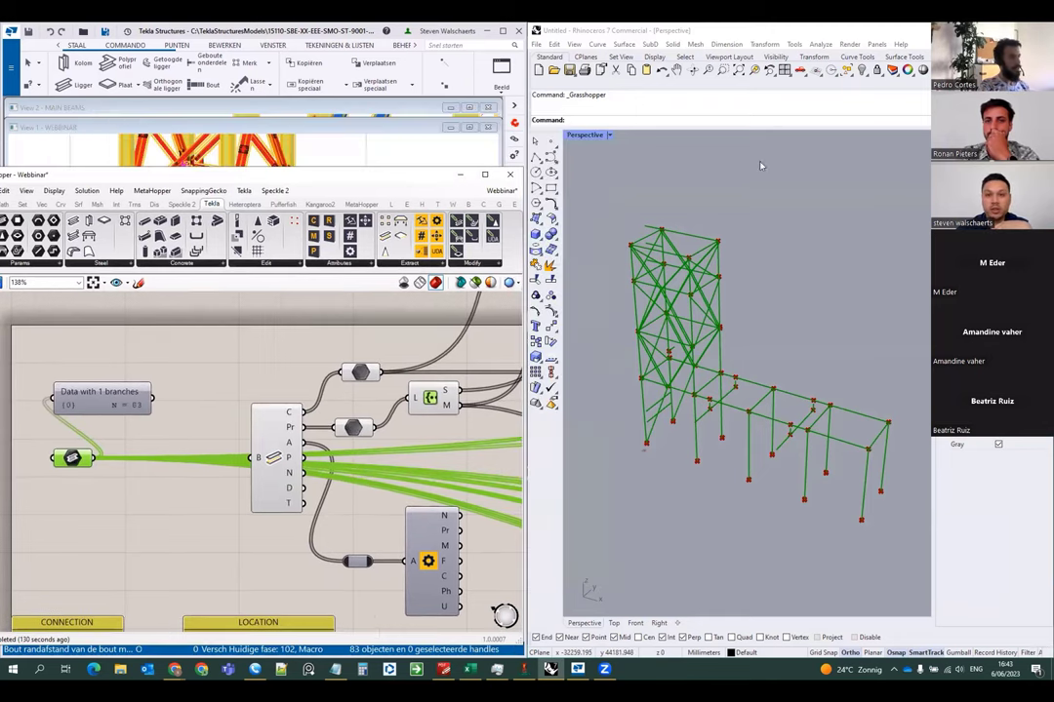
pyautogui.doubleClick(924, 30)
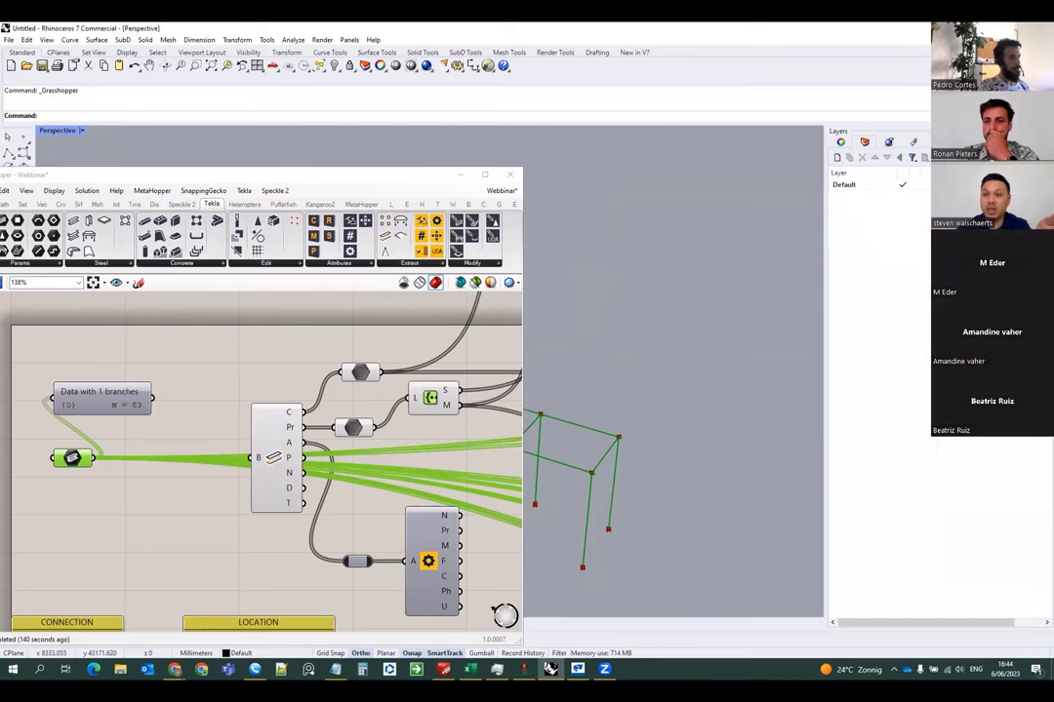
pyautogui.moveTo(345, 184); pyautogui.dragTo(540, 137)
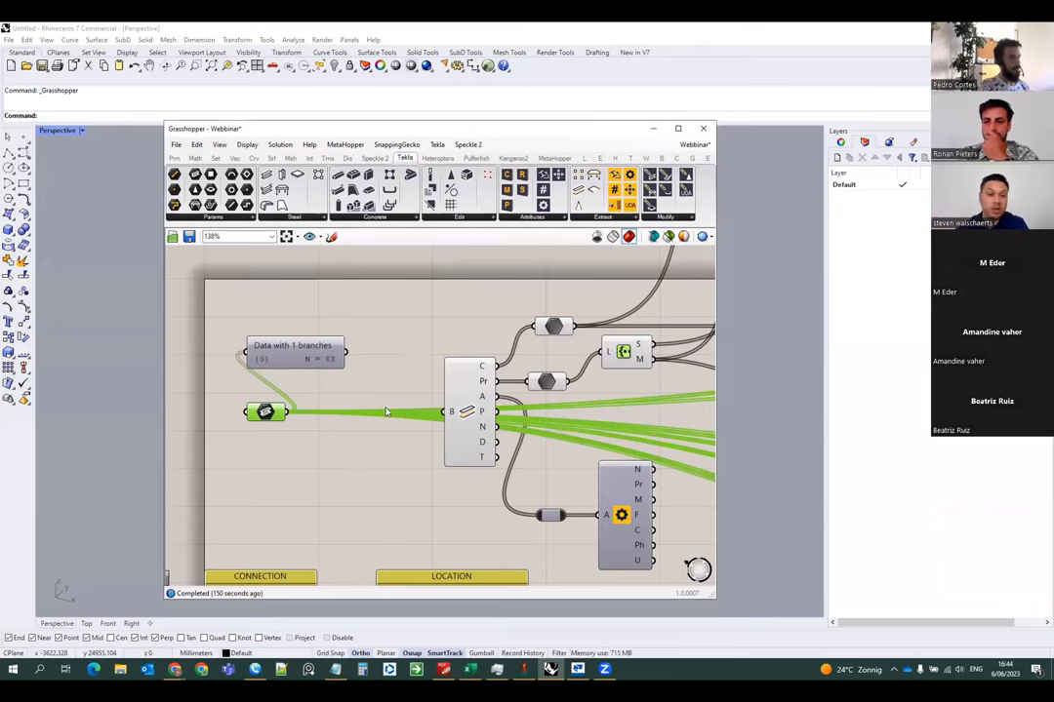
pyautogui.scroll(-2, 386, 413)
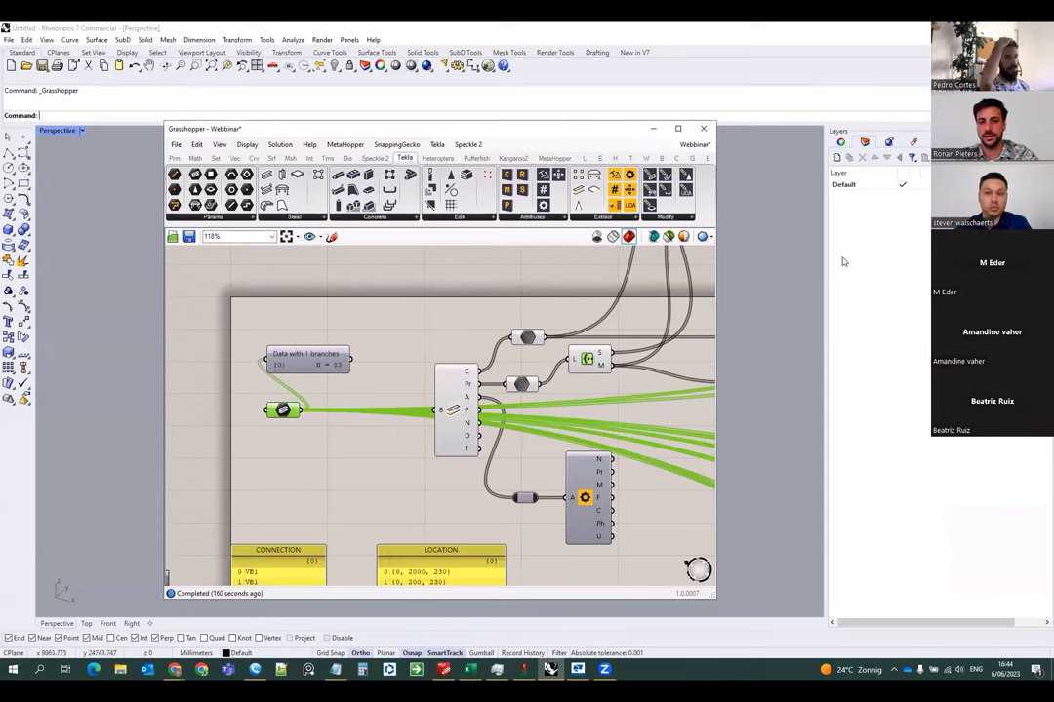
pyautogui.click(788, 262)
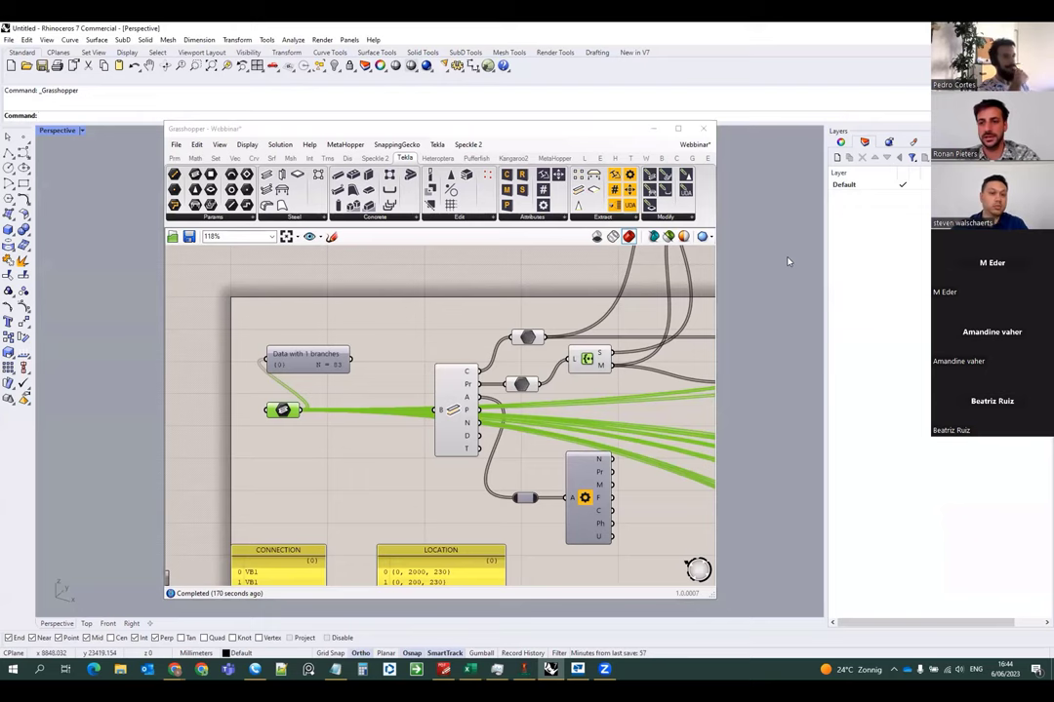
pyautogui.click(536, 132)
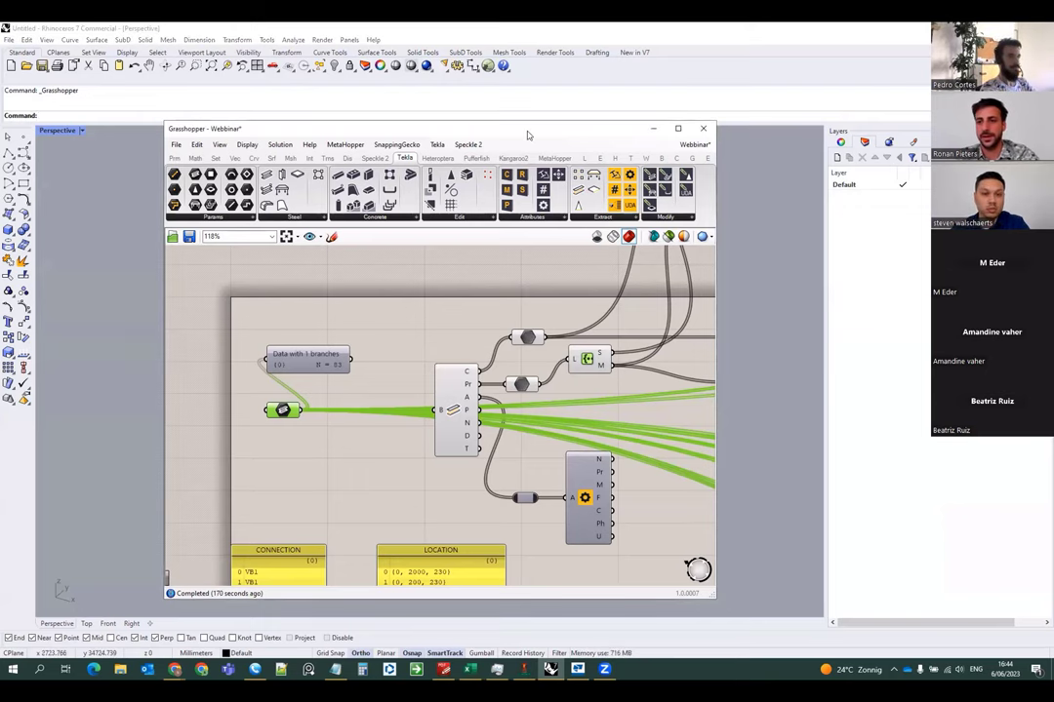
pyautogui.moveTo(527, 133); pyautogui.dragTo(942, 148)
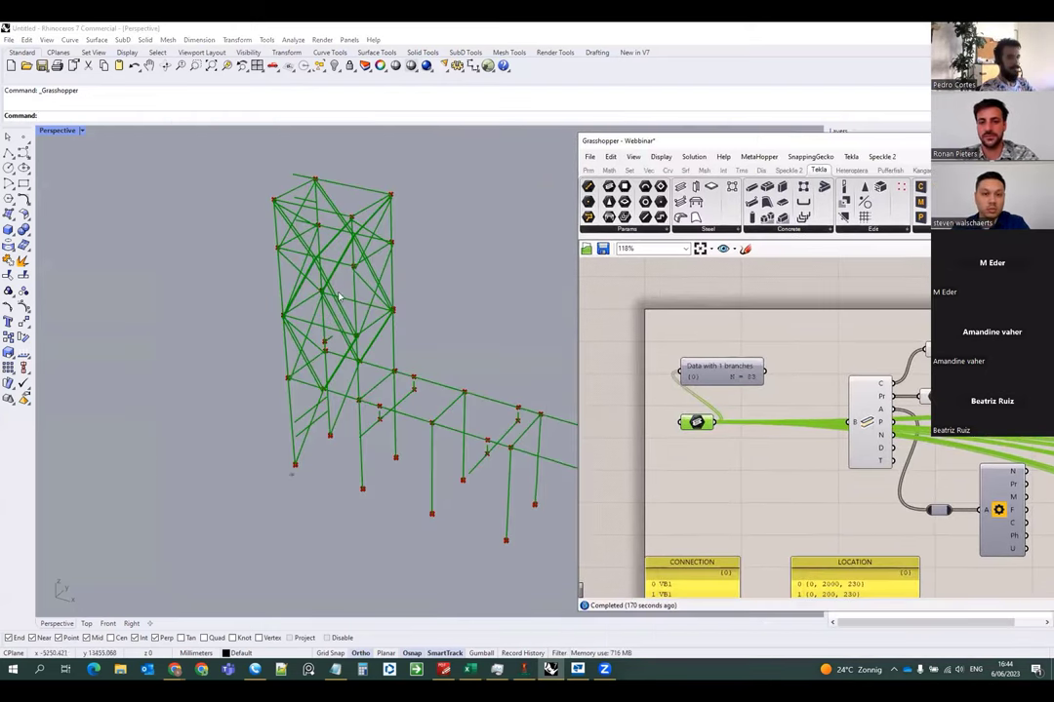
pyautogui.scroll(-3, 395, 340)
pyautogui.scroll(3, 395, 340)
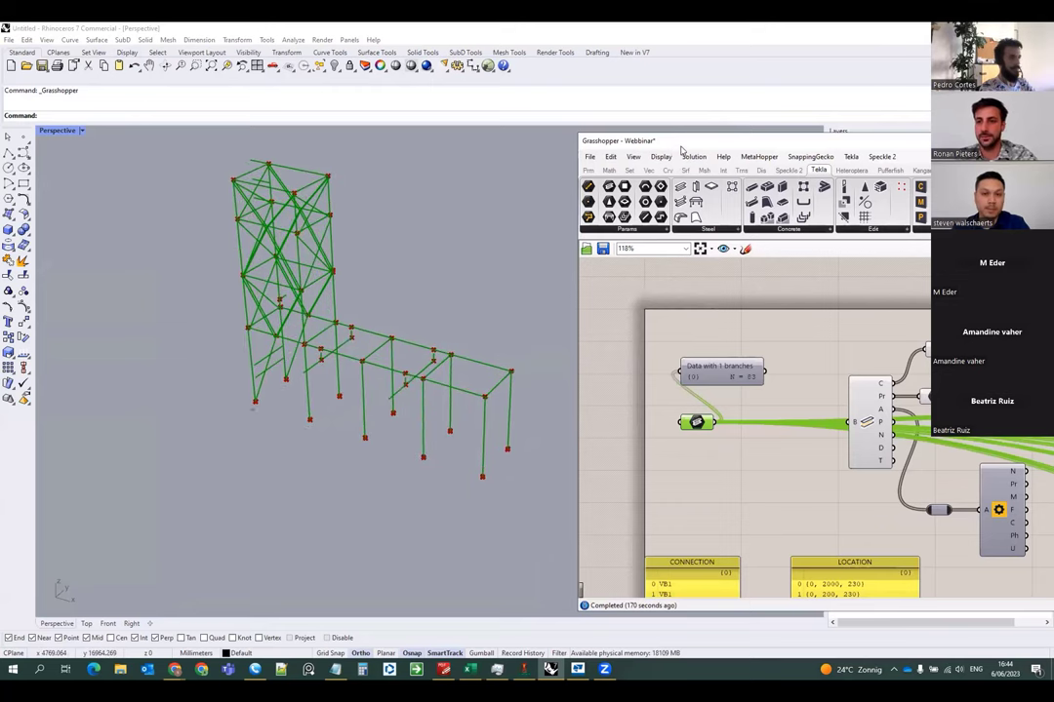
pyautogui.moveTo(677, 143); pyautogui.dragTo(626, 138)
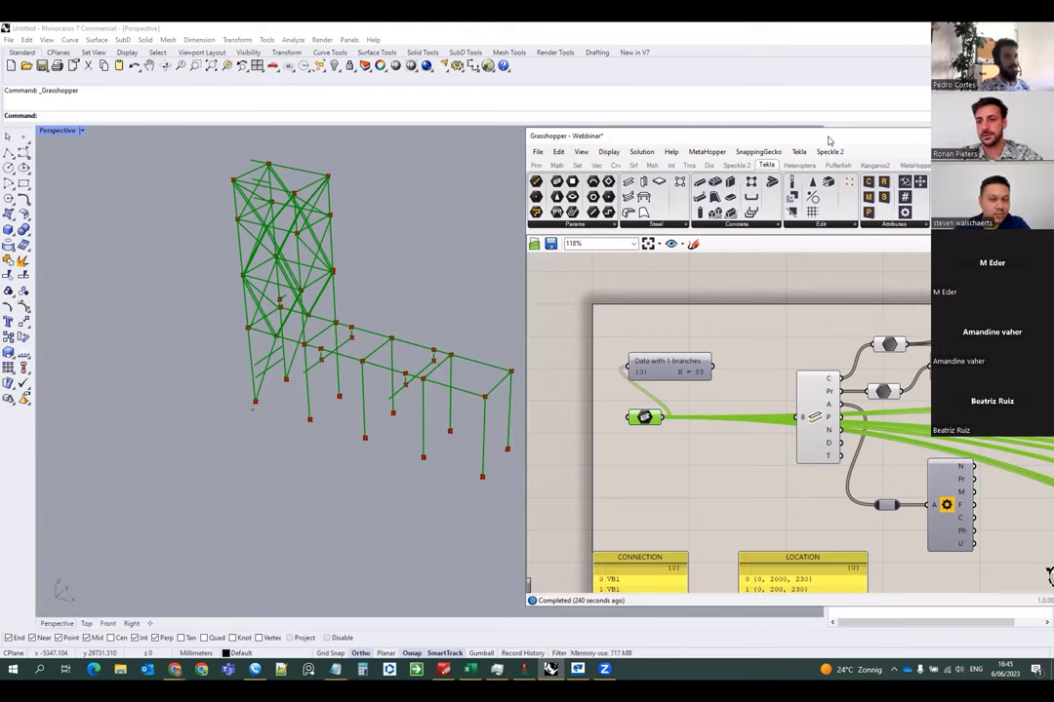
# - Raise the computer's speaker volume
pyautogui.click(947, 669)
pyautogui.scroll(2, 978, 646)
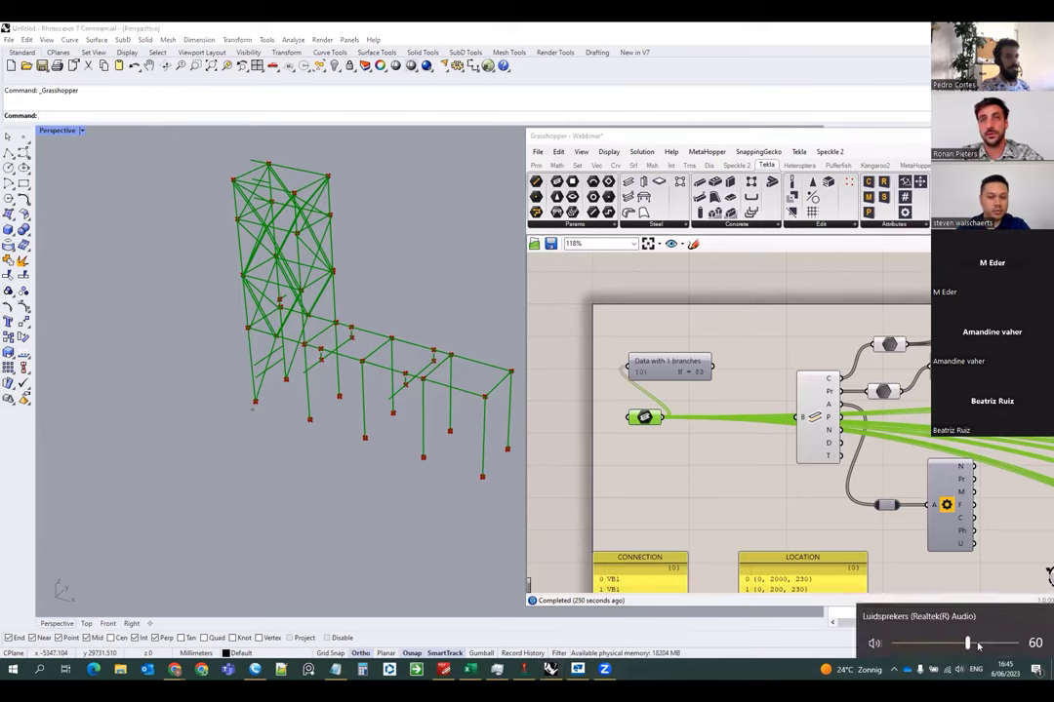
pyautogui.scroll(5, 978, 645)
pyautogui.click(778, 668)
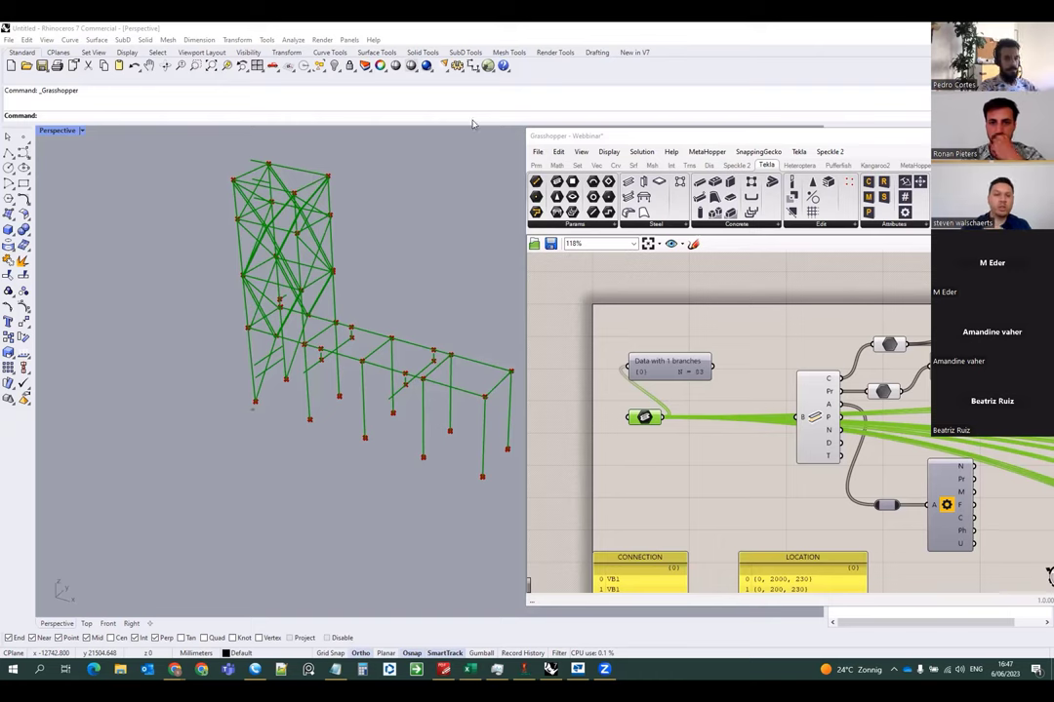
# - Reselect the Beam reference component to highlight the frame and read its description and referenced values
pyautogui.click(671, 435)
pyautogui.click(649, 437)
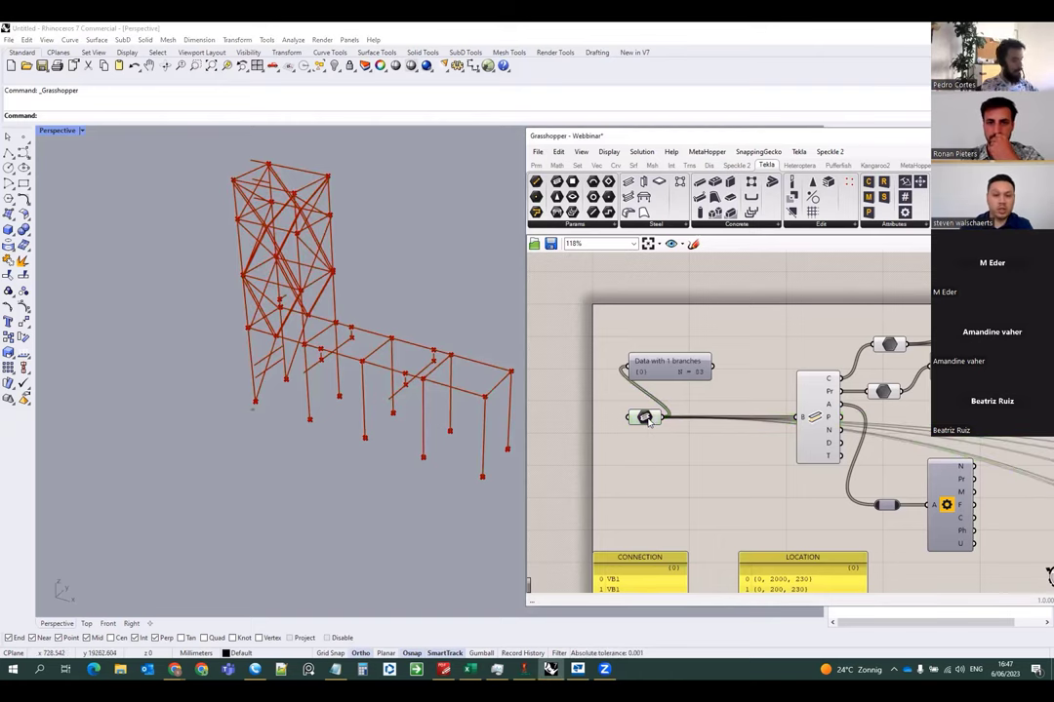
pyautogui.click(645, 423)
pyautogui.moveTo(643, 420)
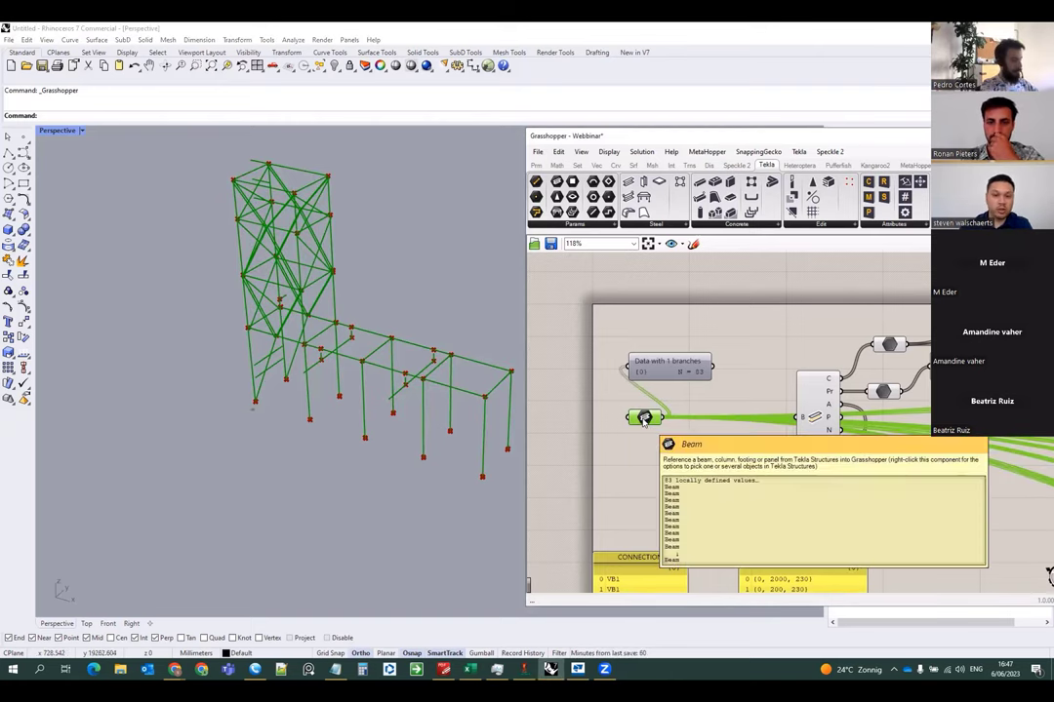